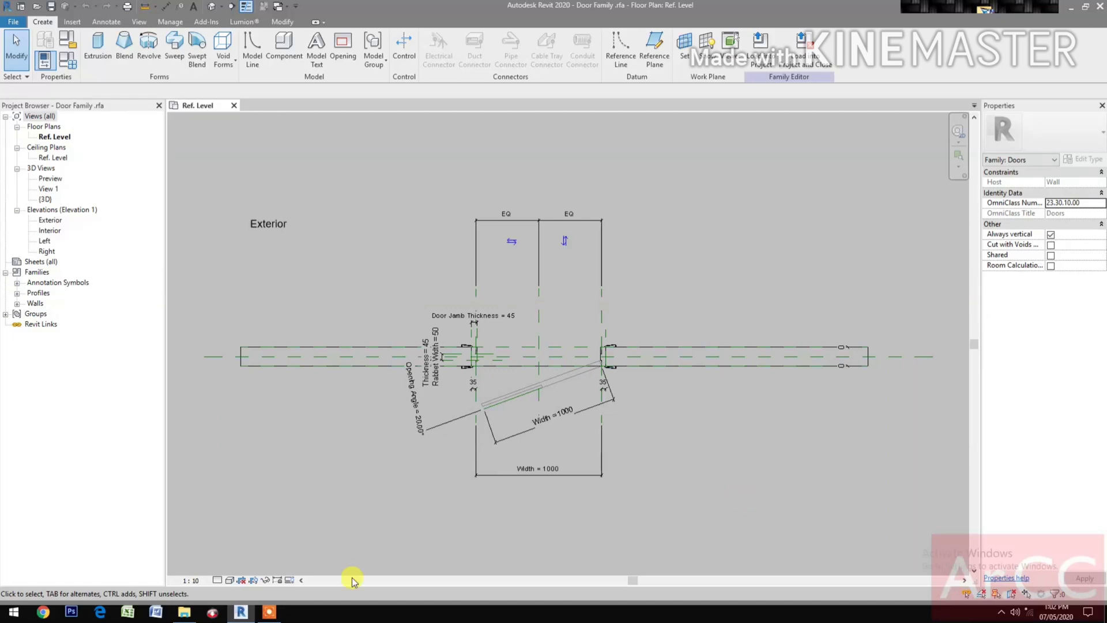
- Open the door panel family file PD2P1.rfa from the Desktop folder
click(192, 615)
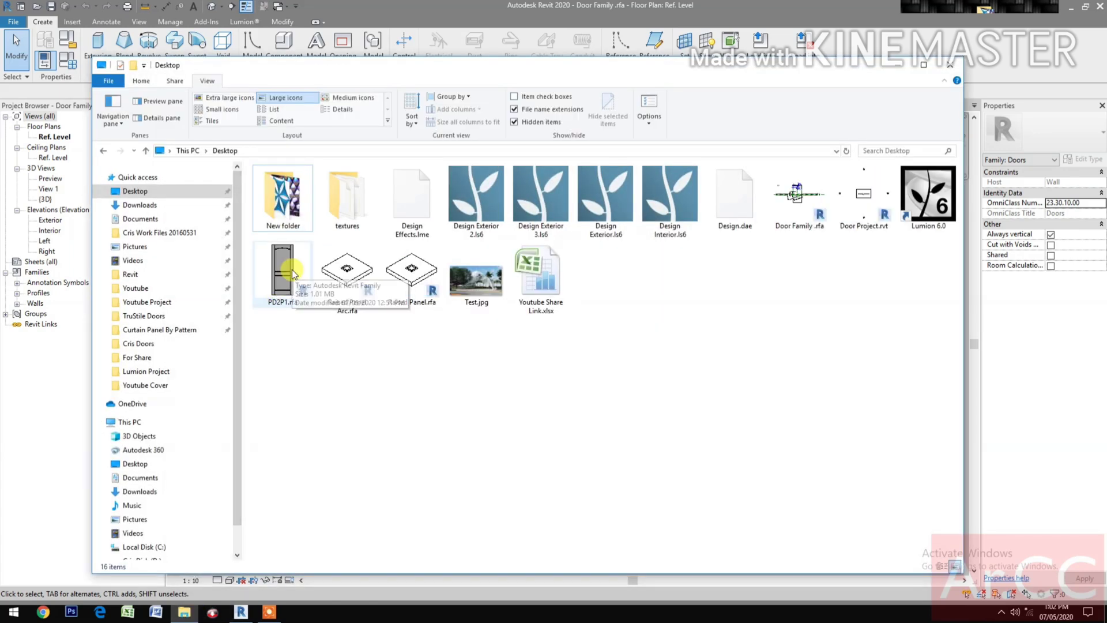
double_click(294, 274)
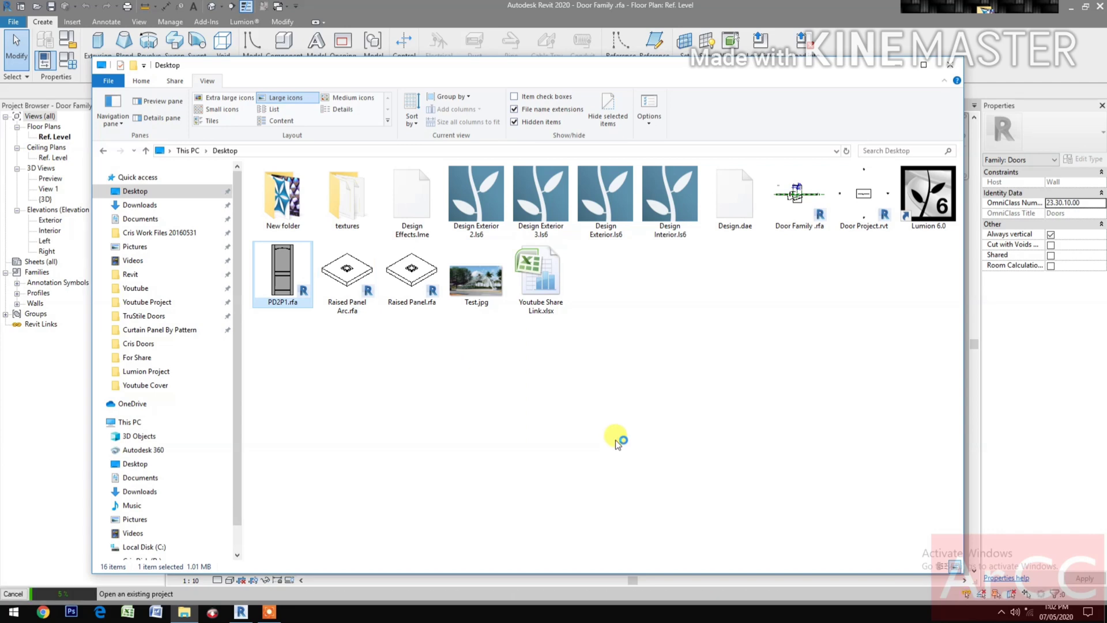
click(901, 66)
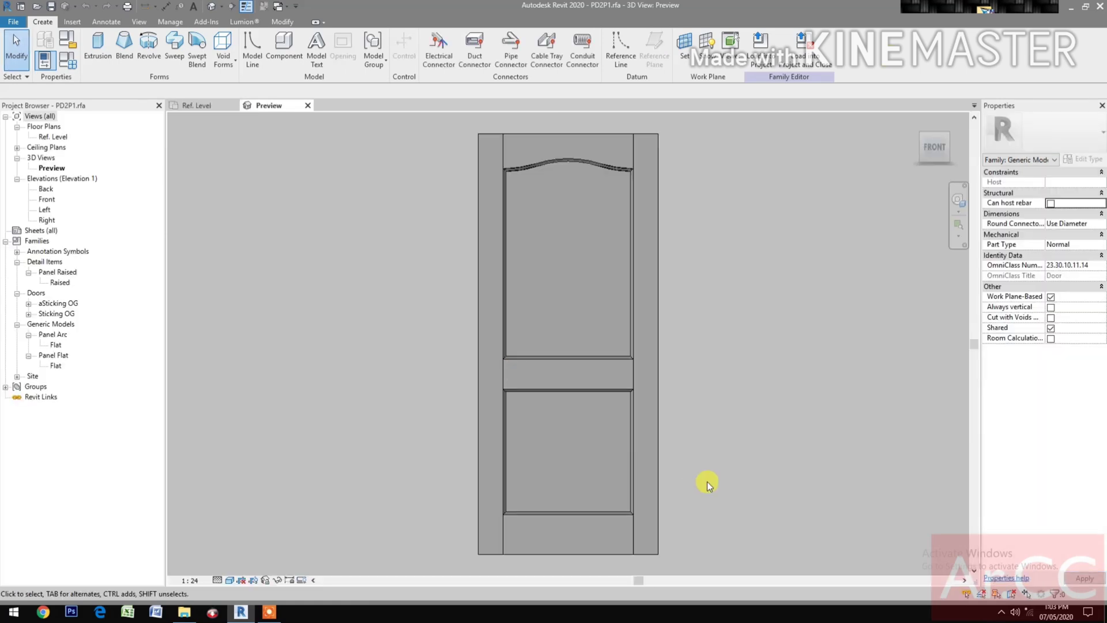
- Associate the material of the vertical stile extrusion with a new type parameter named Frame Stile Finish
click(480, 374)
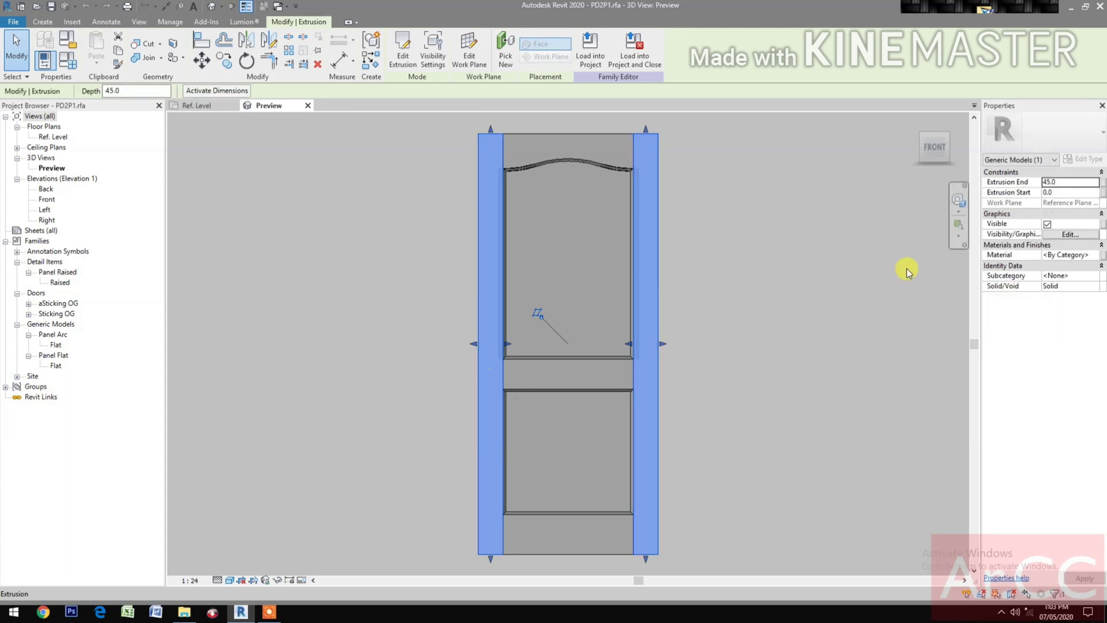
click(1099, 256)
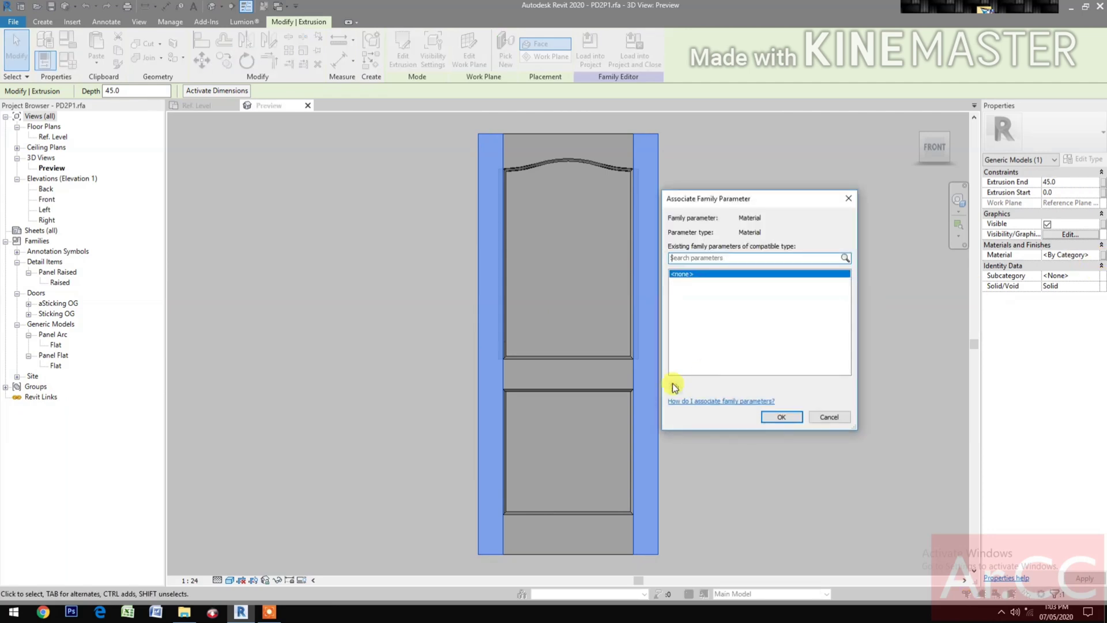
click(674, 387)
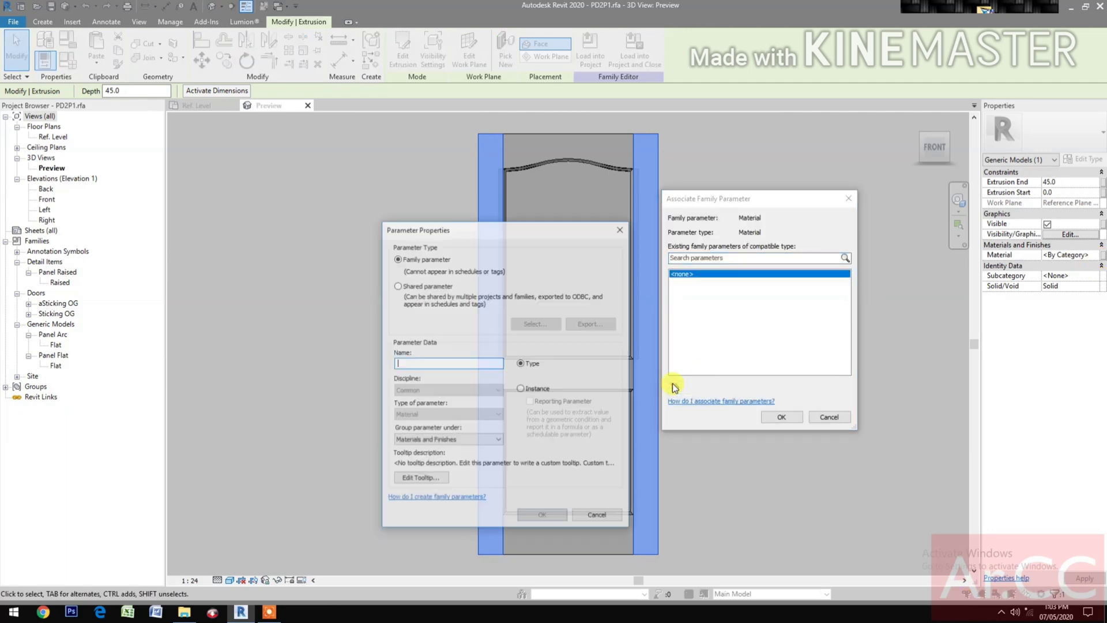
text(Fr)
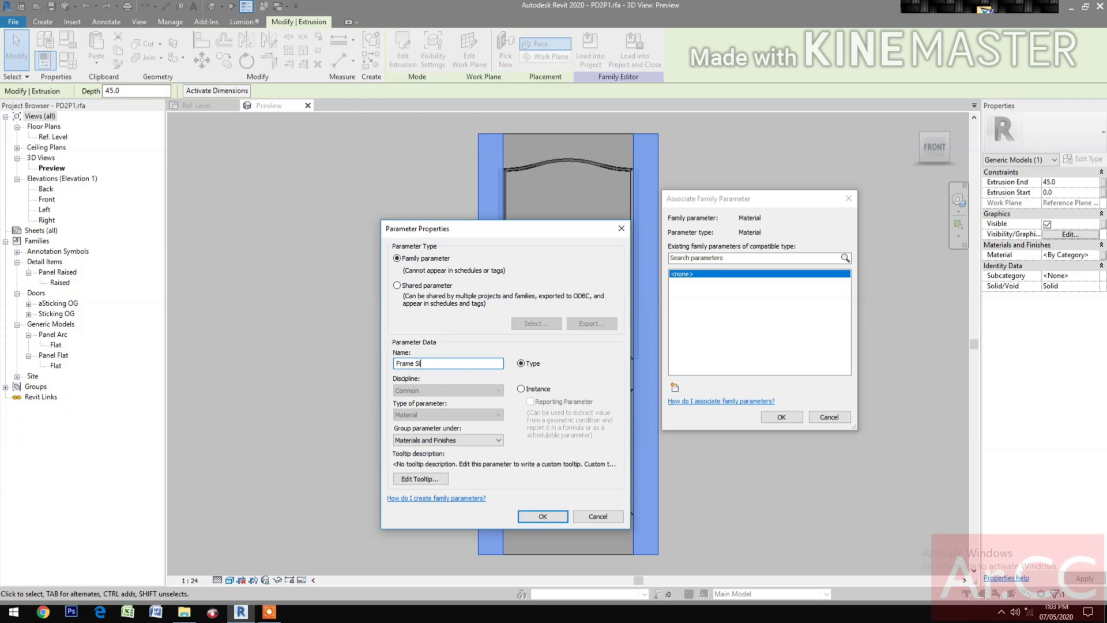
text(ame Stile Finish)
click(543, 516)
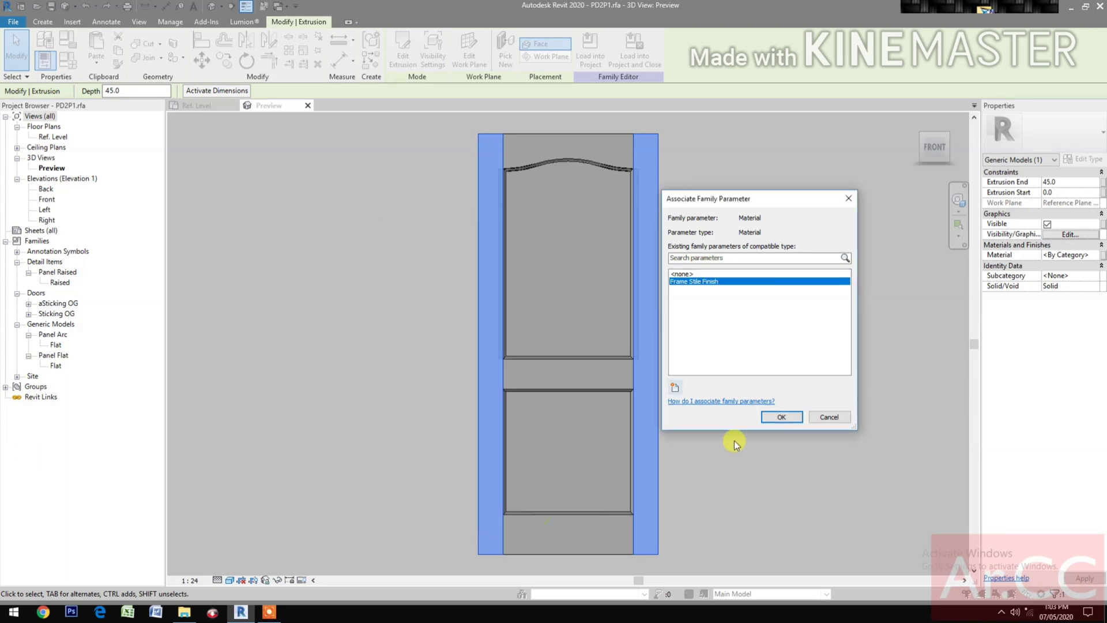
click(781, 418)
- Associate the material of the horizontal rail extrusion with a new type parameter named Frame Rail Finish
click(580, 554)
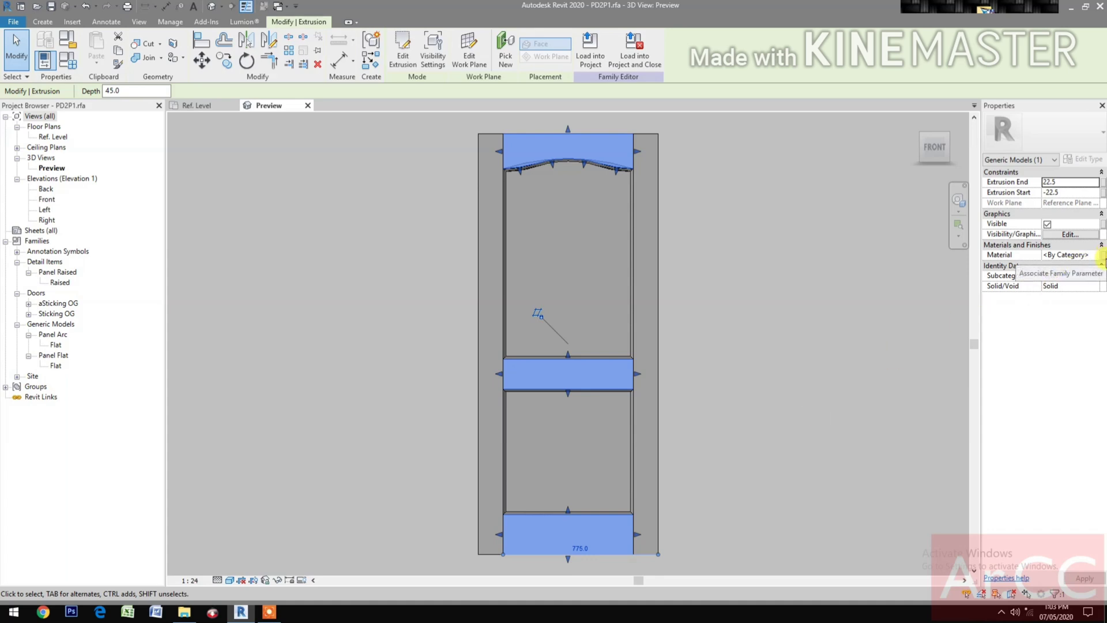
click(1103, 262)
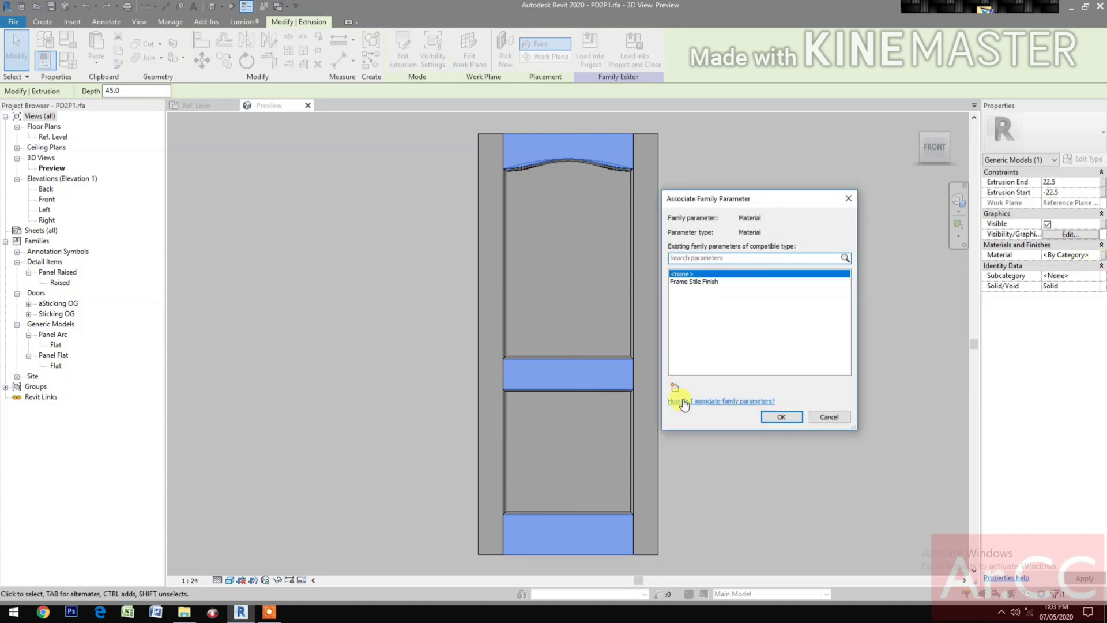
click(675, 388)
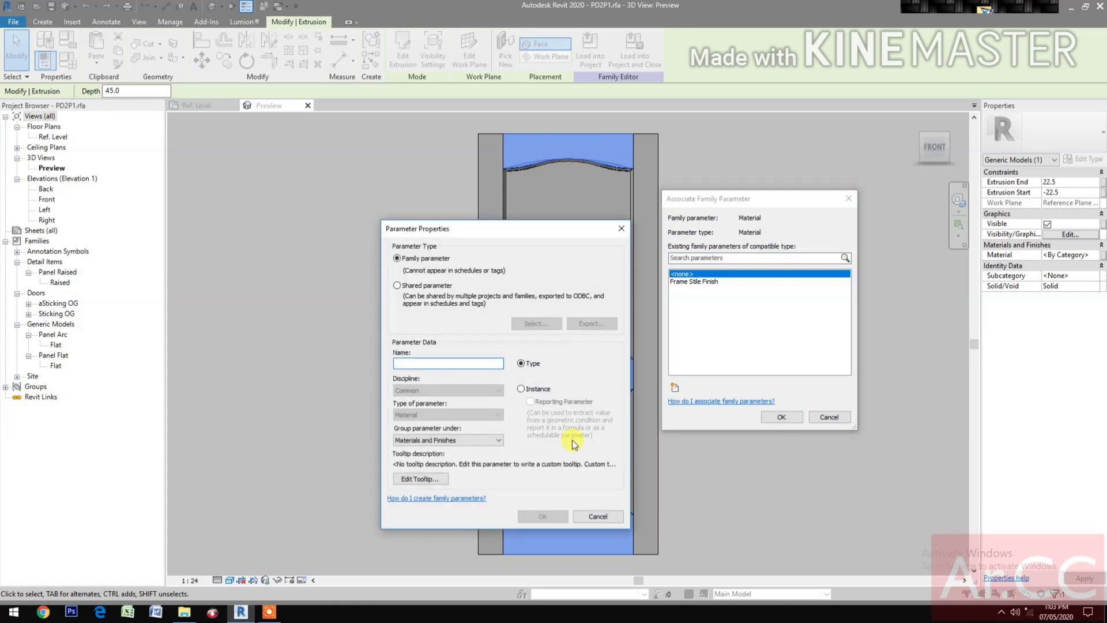
text(F)
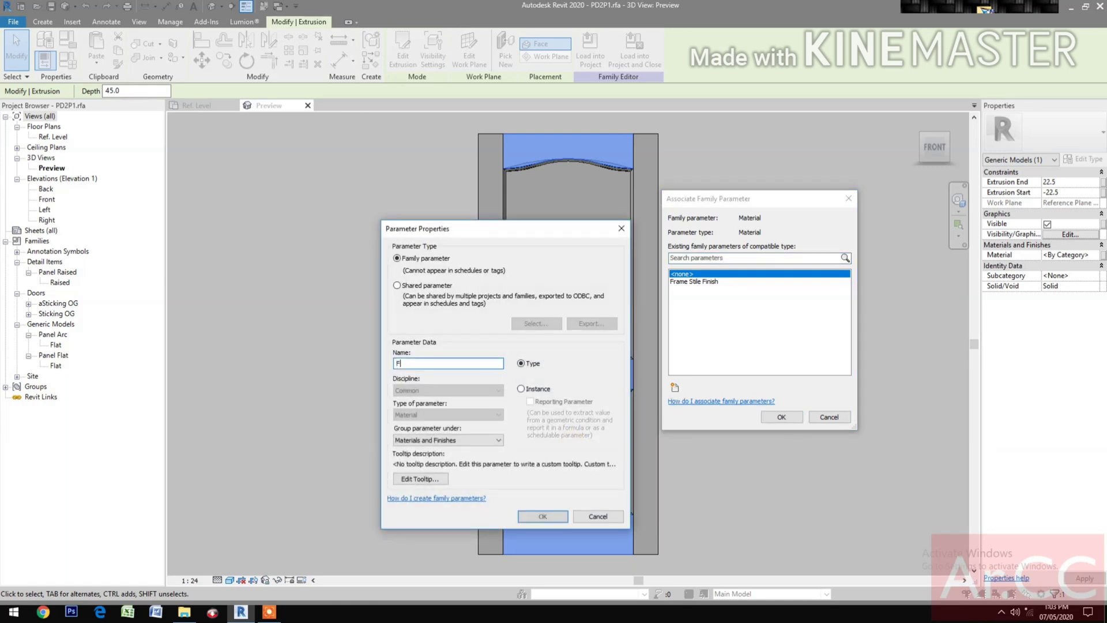
text(rame )
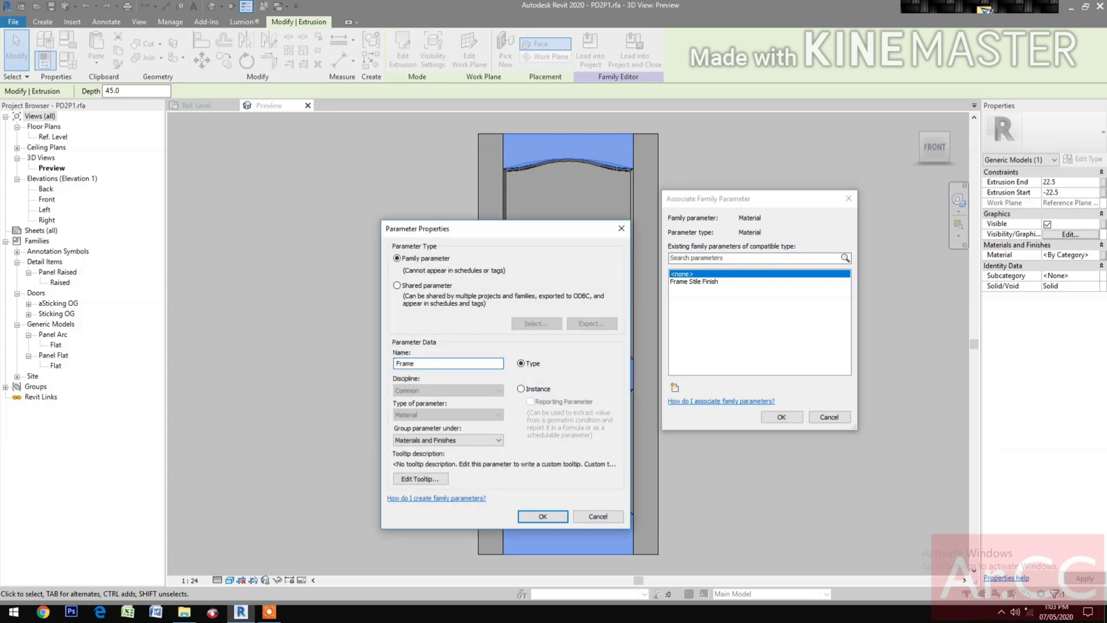
text(Rail Finish)
click(542, 516)
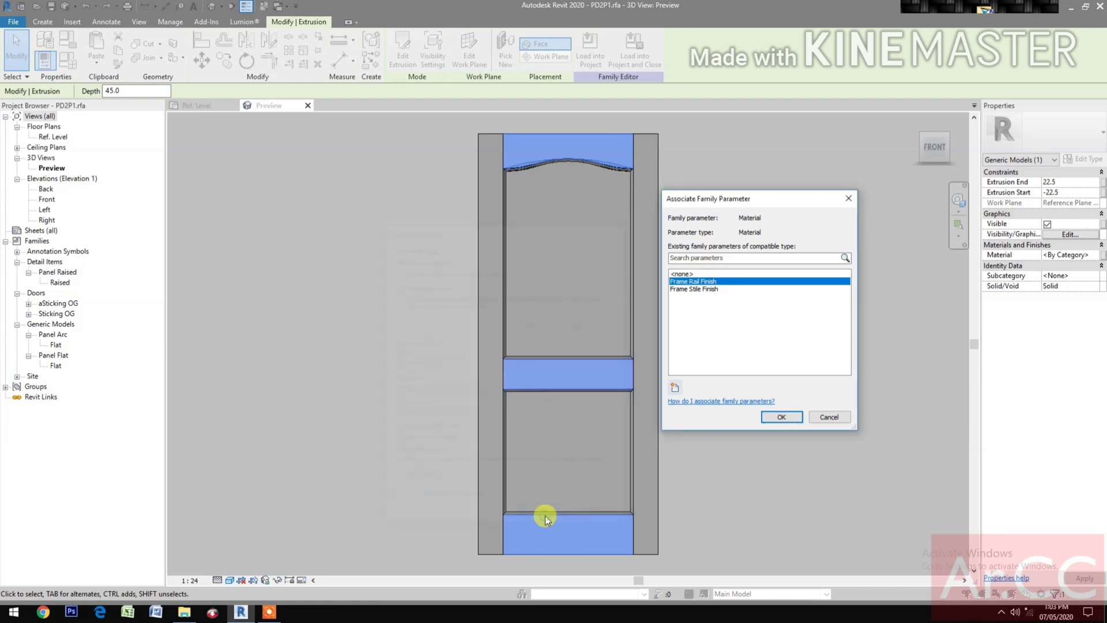
click(779, 417)
click(696, 440)
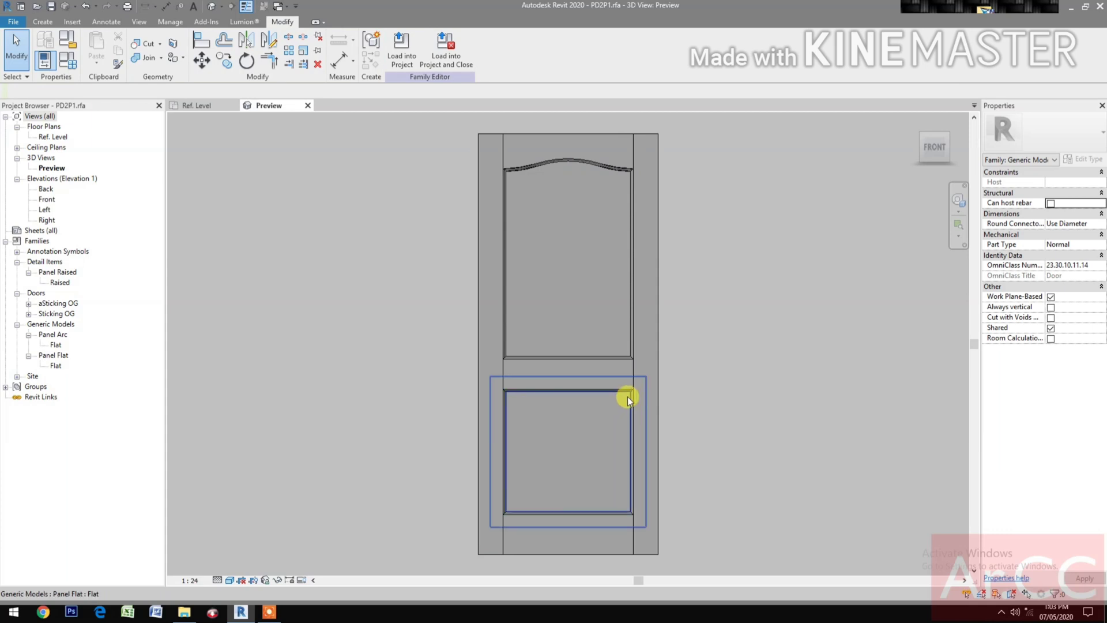
- Associate the material of the lower inner panel extrusion with a new type parameter named Door Panel Finish
key(Tab)
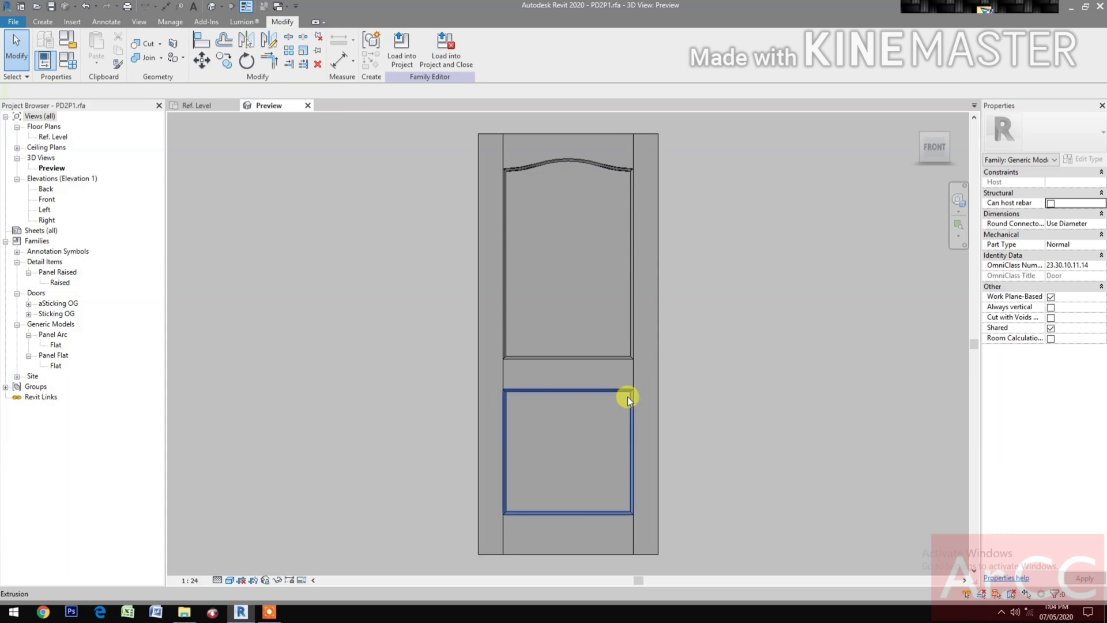
click(628, 396)
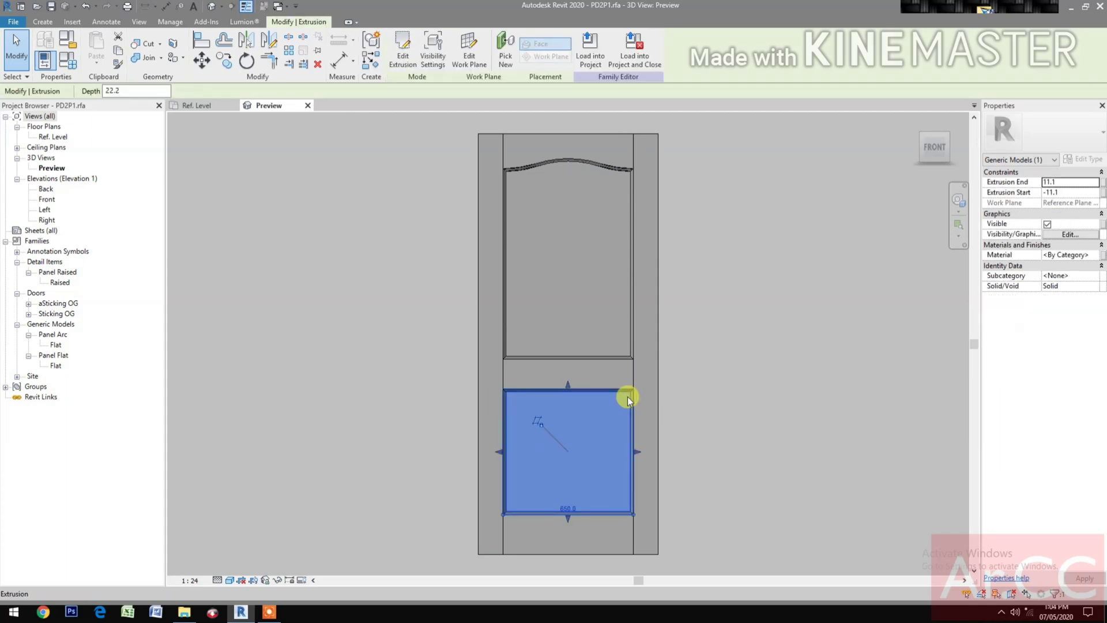
click(1101, 255)
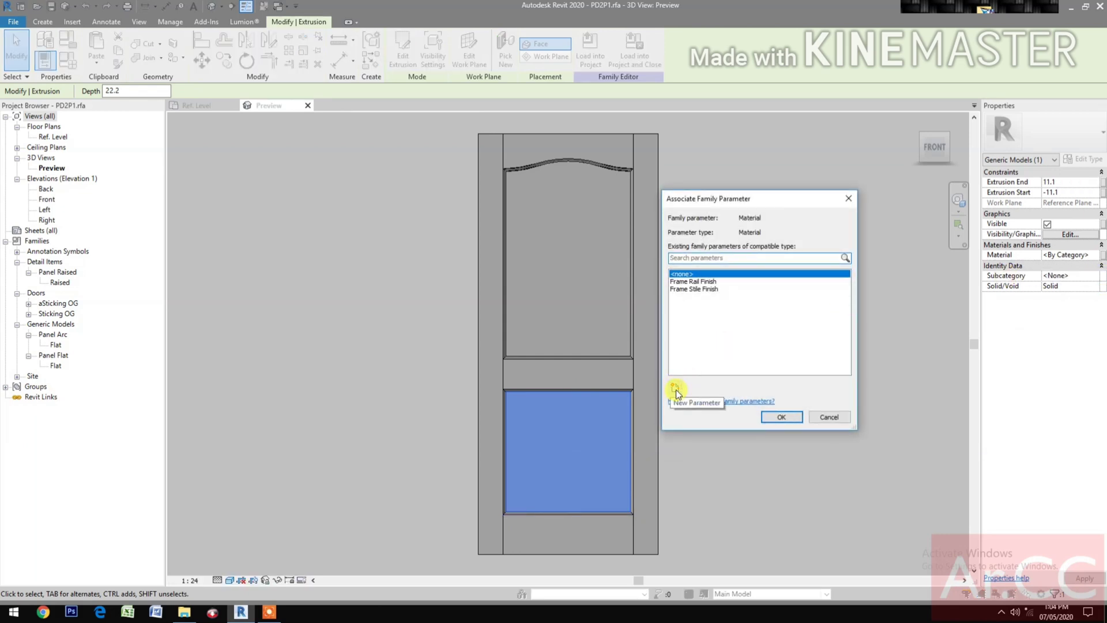
click(674, 387)
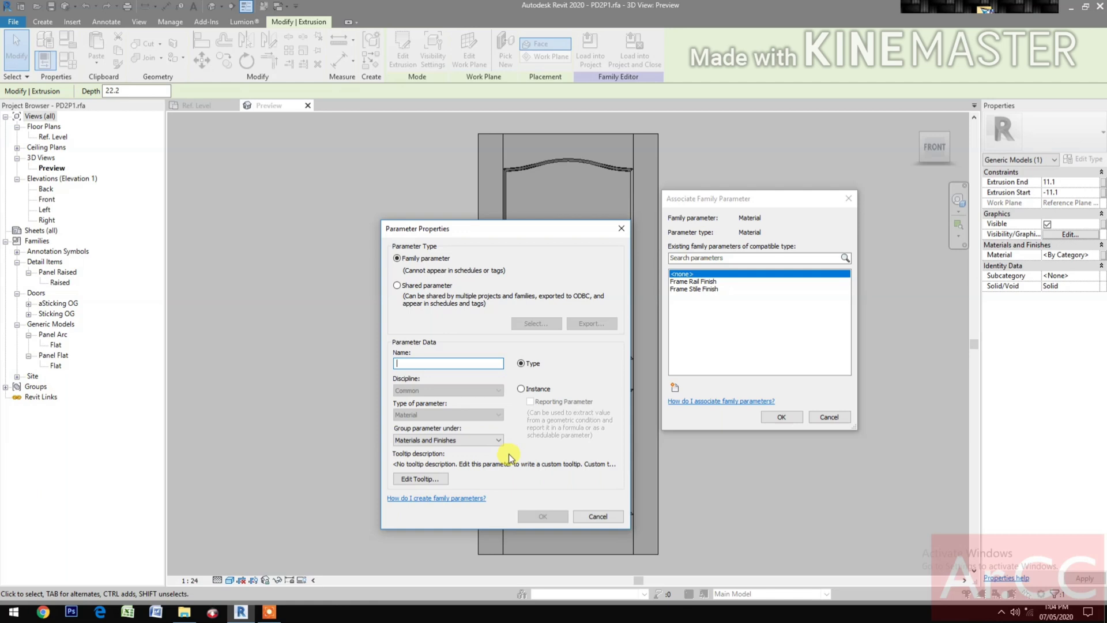
text(Dooo)
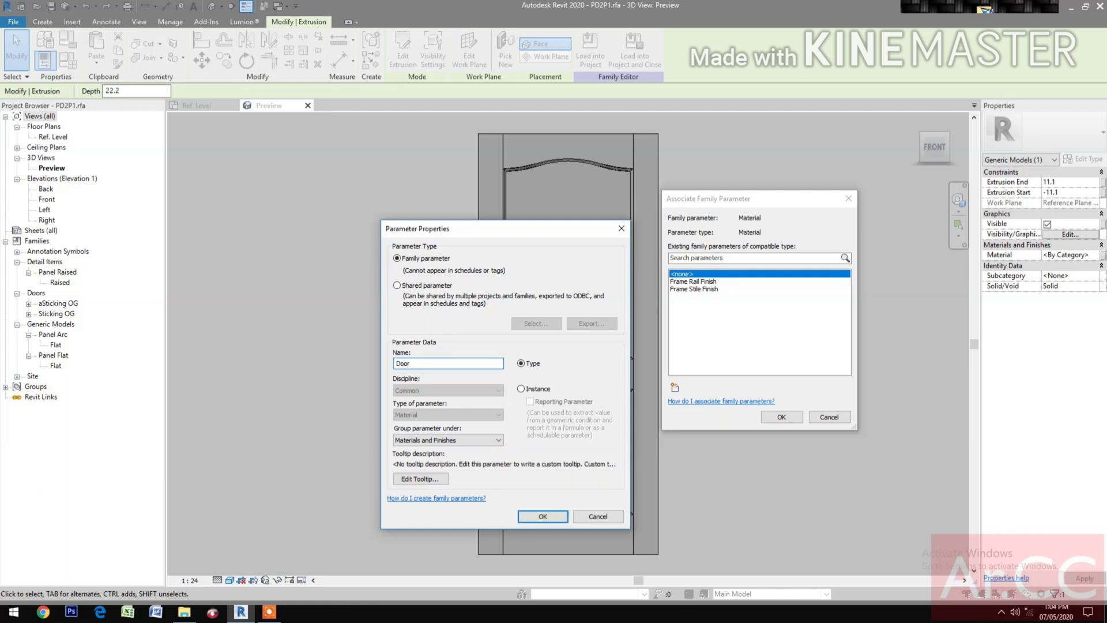
text( Panel Finish)
click(542, 516)
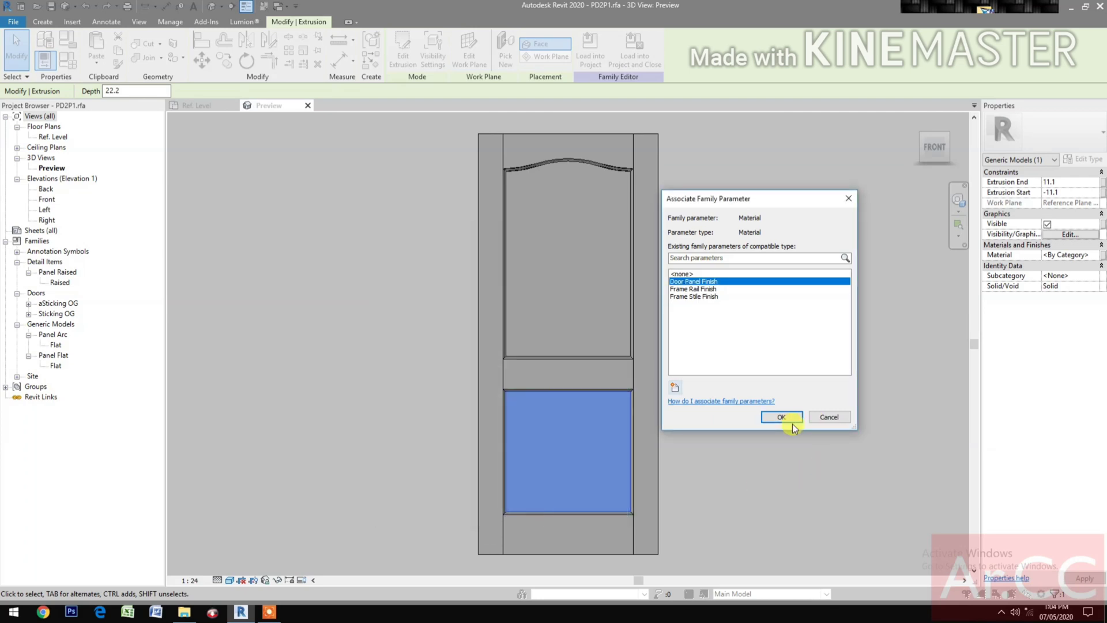
click(792, 425)
click(786, 421)
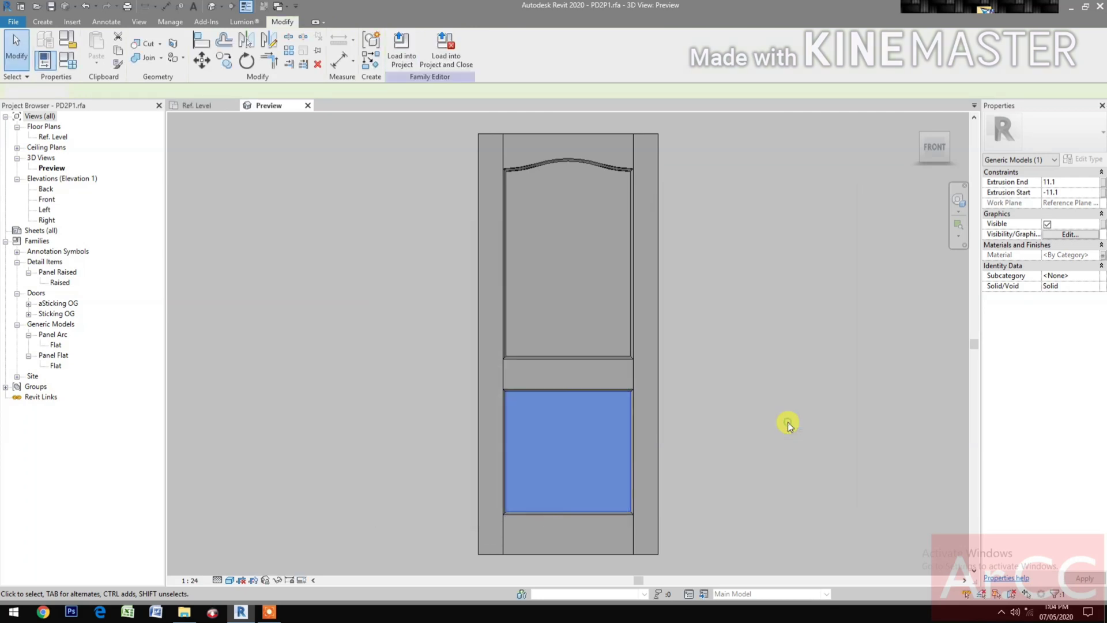
click(68, 65)
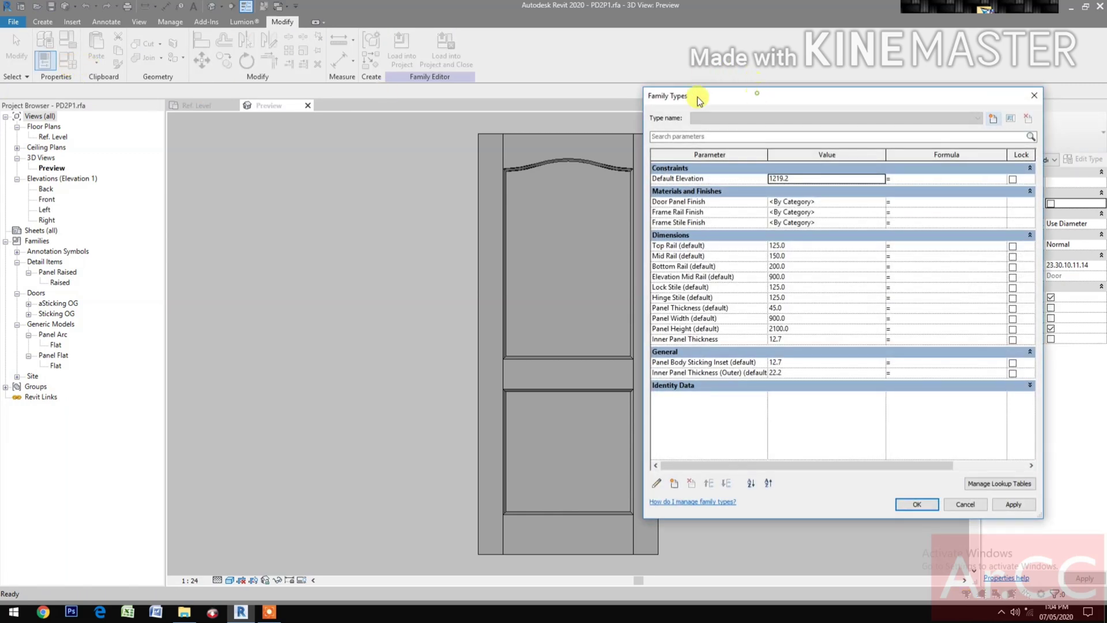
drag(699, 95, 547, 97)
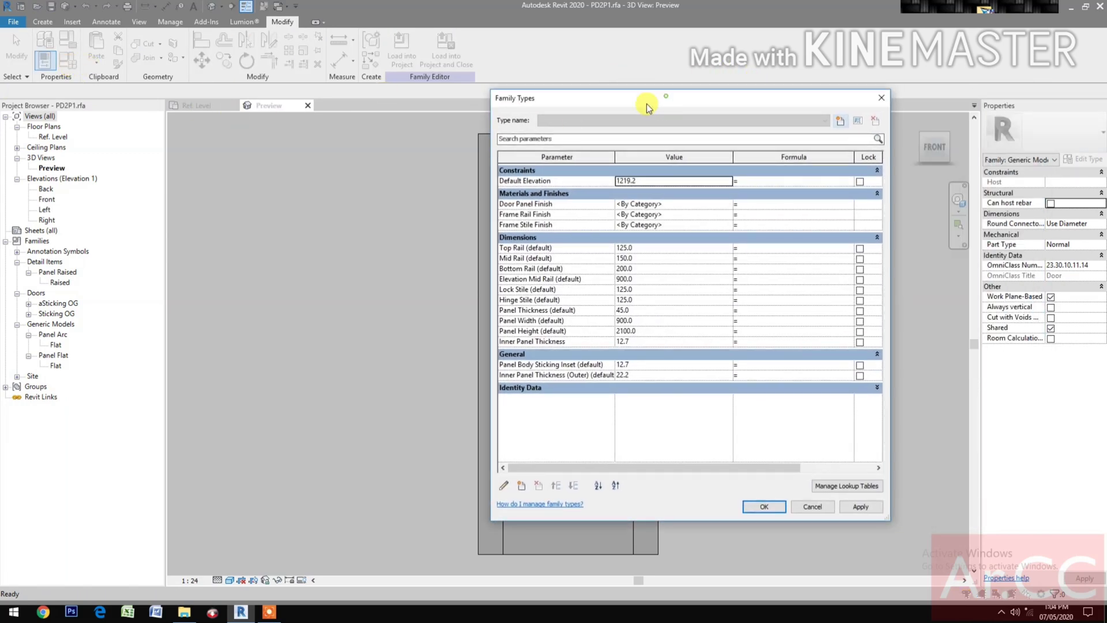
drag(645, 104, 641, 107)
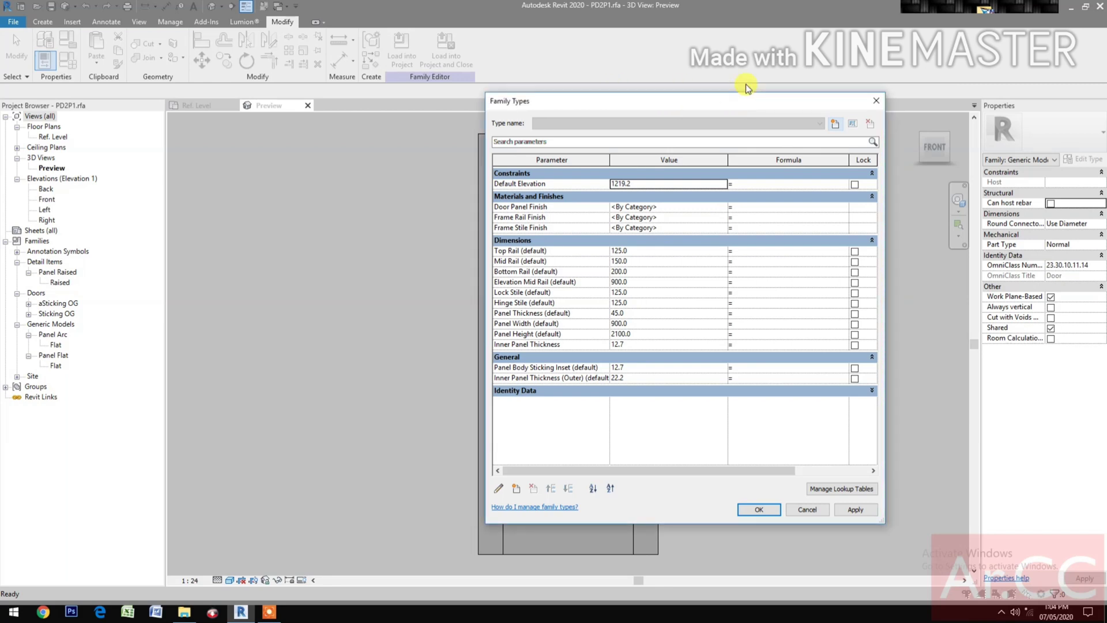
click(746, 99)
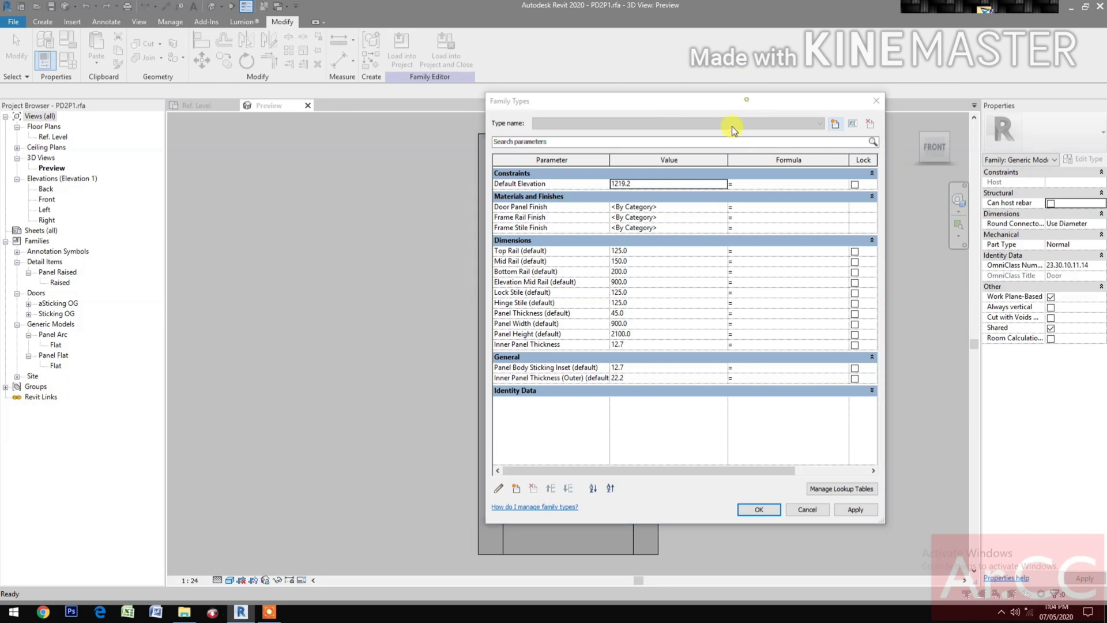
click(771, 97)
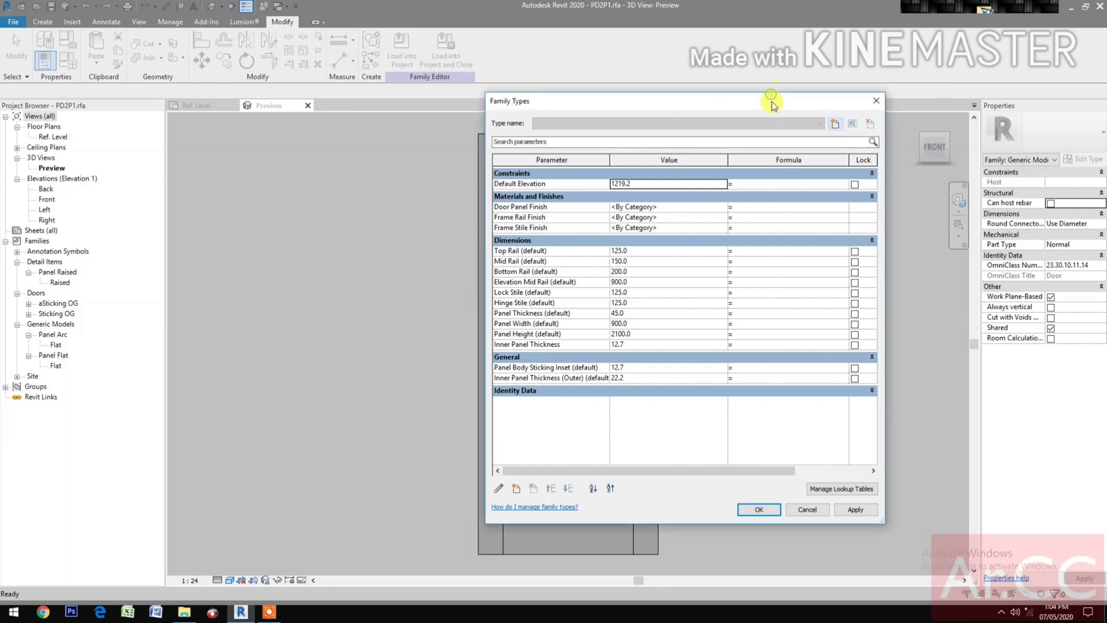
click(876, 101)
- For the Door Panel Finish parameter in the family types, add the Wood material from the AEC Materials Wood category to the project materials
click(67, 63)
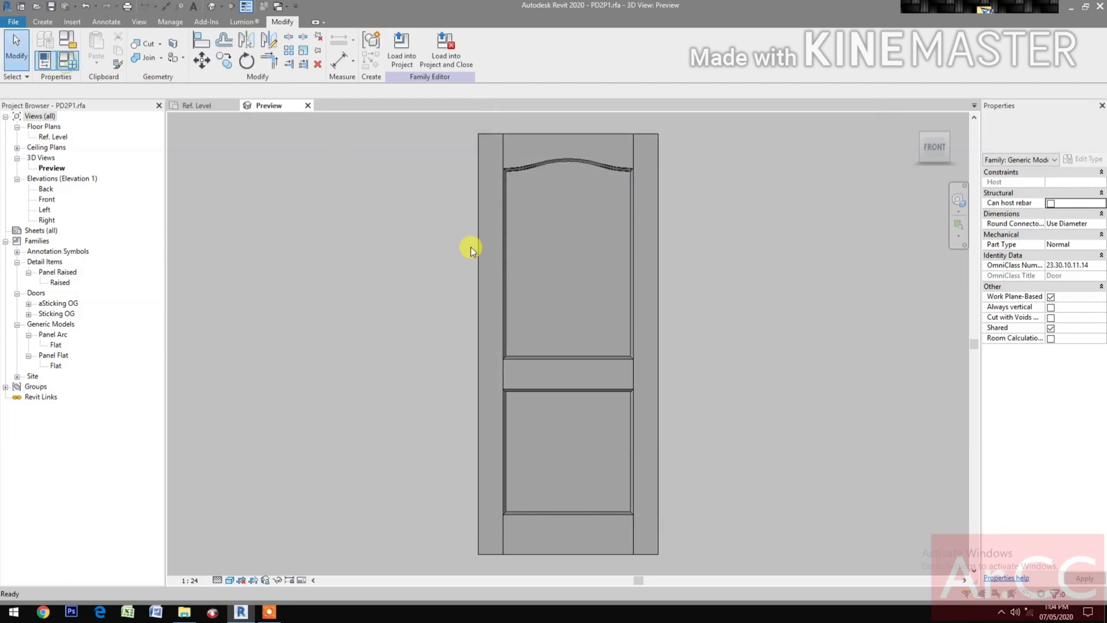
drag(637, 100, 203, 128)
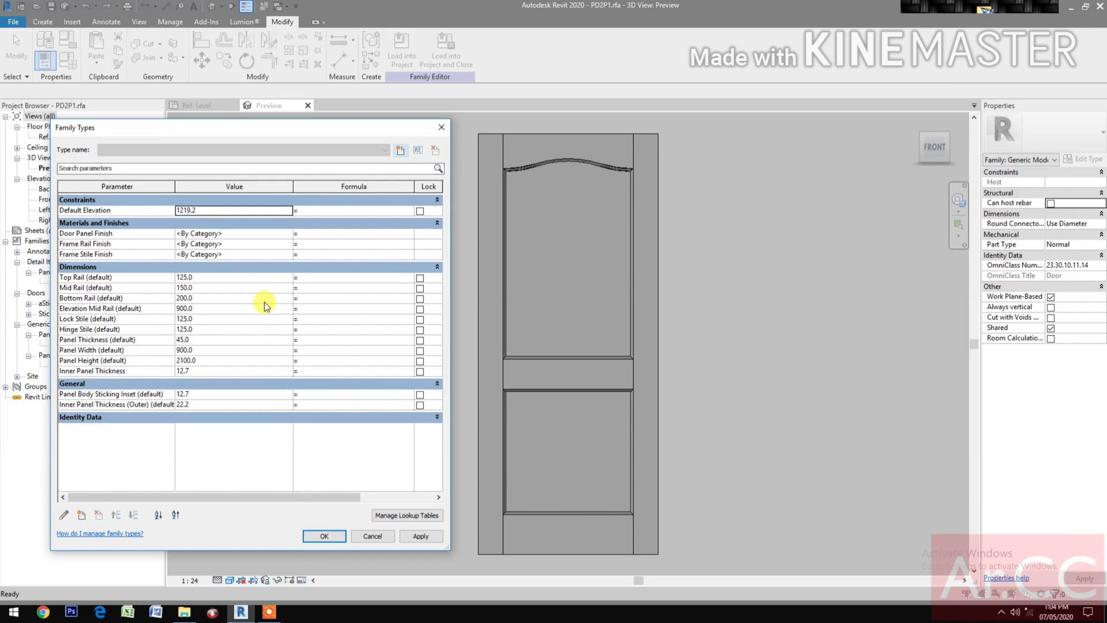
click(290, 234)
click(288, 234)
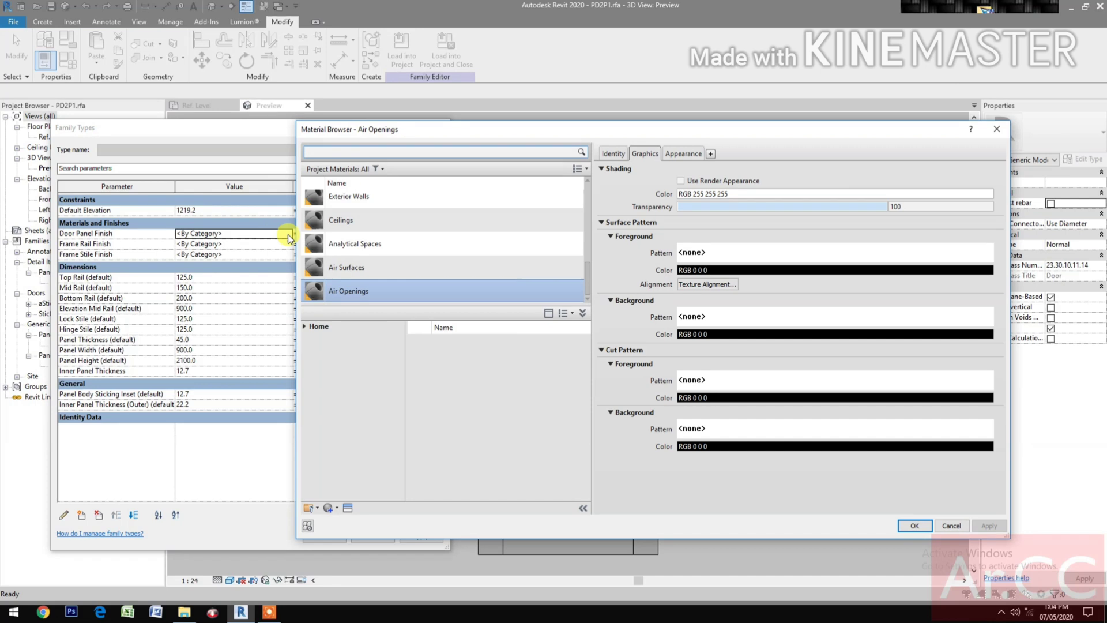
click(304, 326)
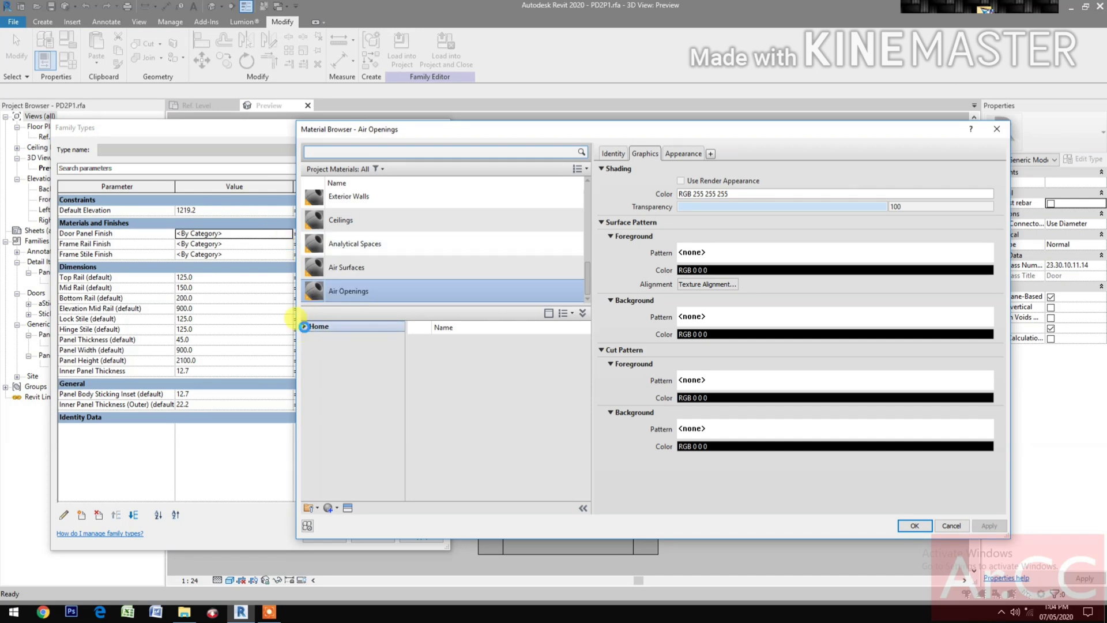
click(340, 347)
click(312, 348)
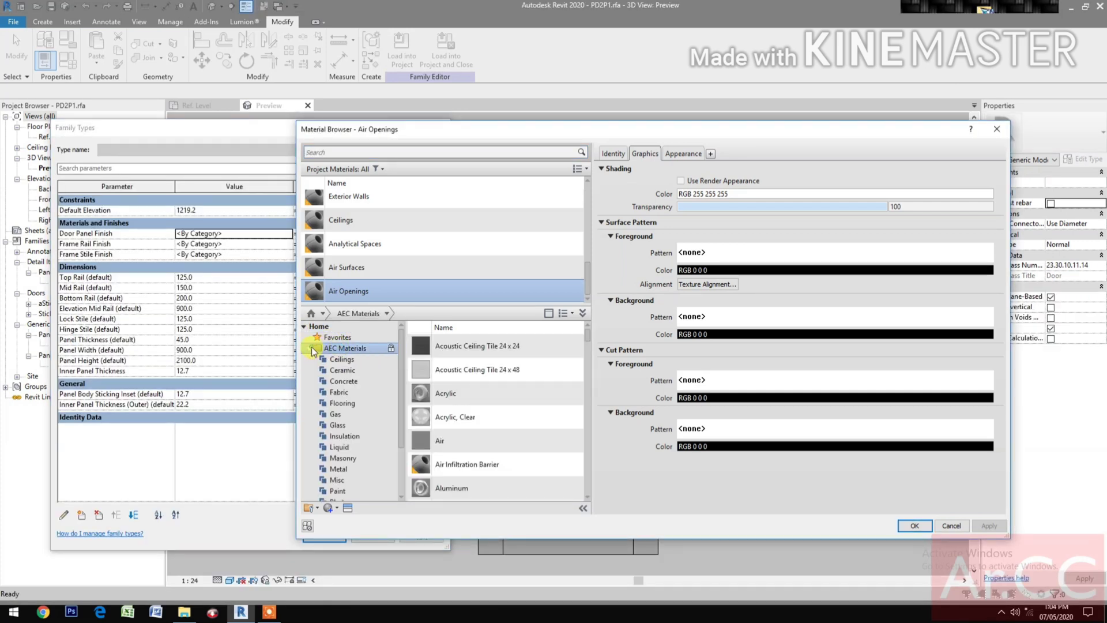
scroll(337, 472, down, 3)
click(340, 480)
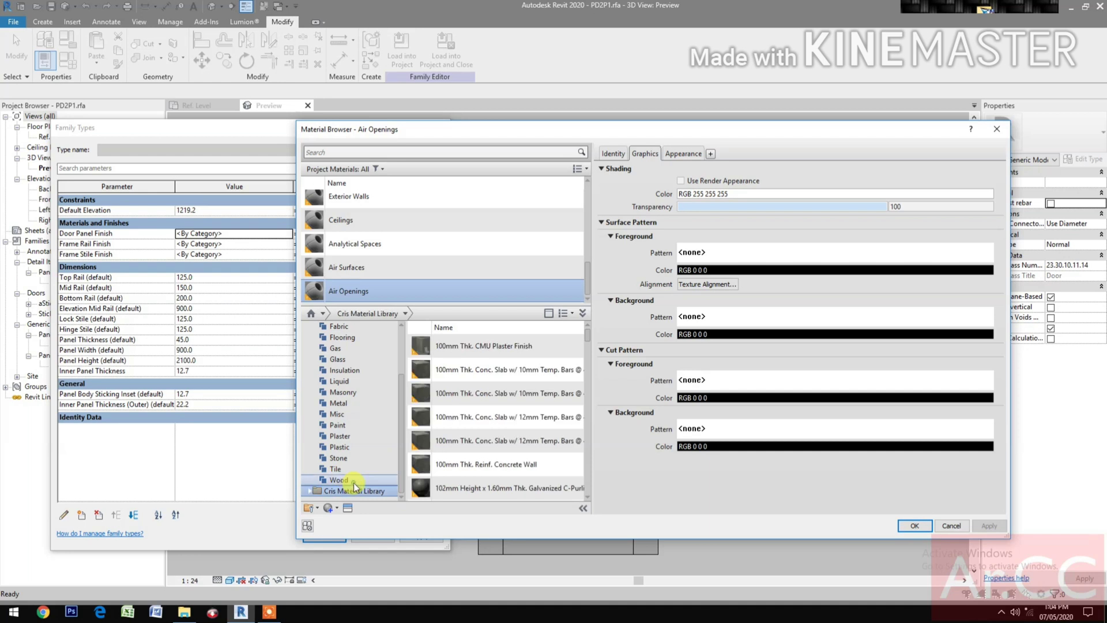
scroll(486, 473, down, 3)
scroll(486, 476, down, 5)
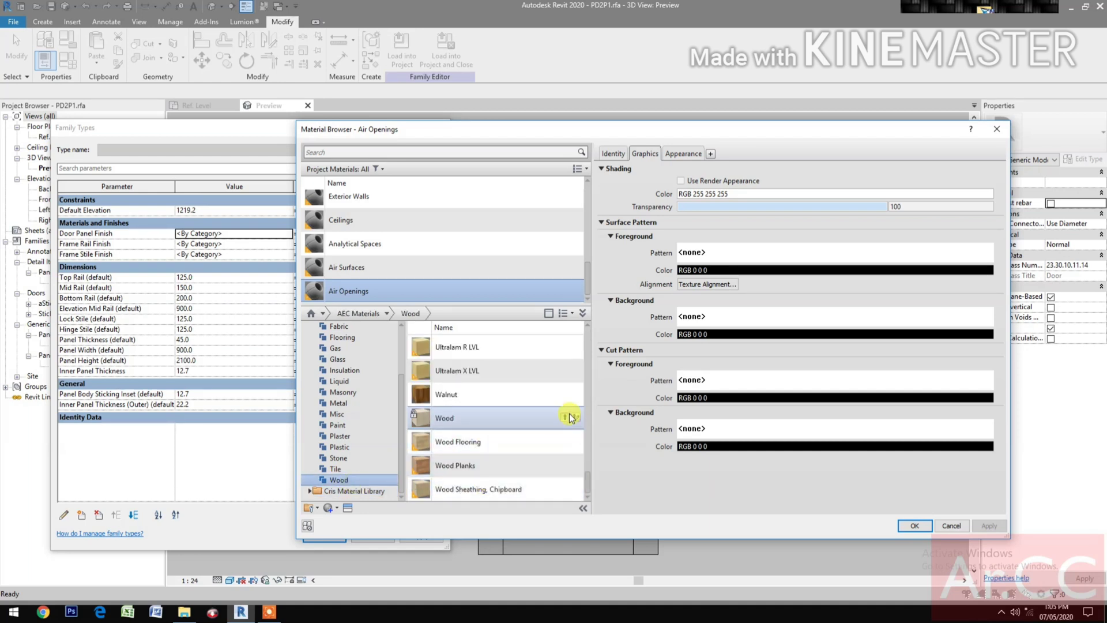
click(570, 417)
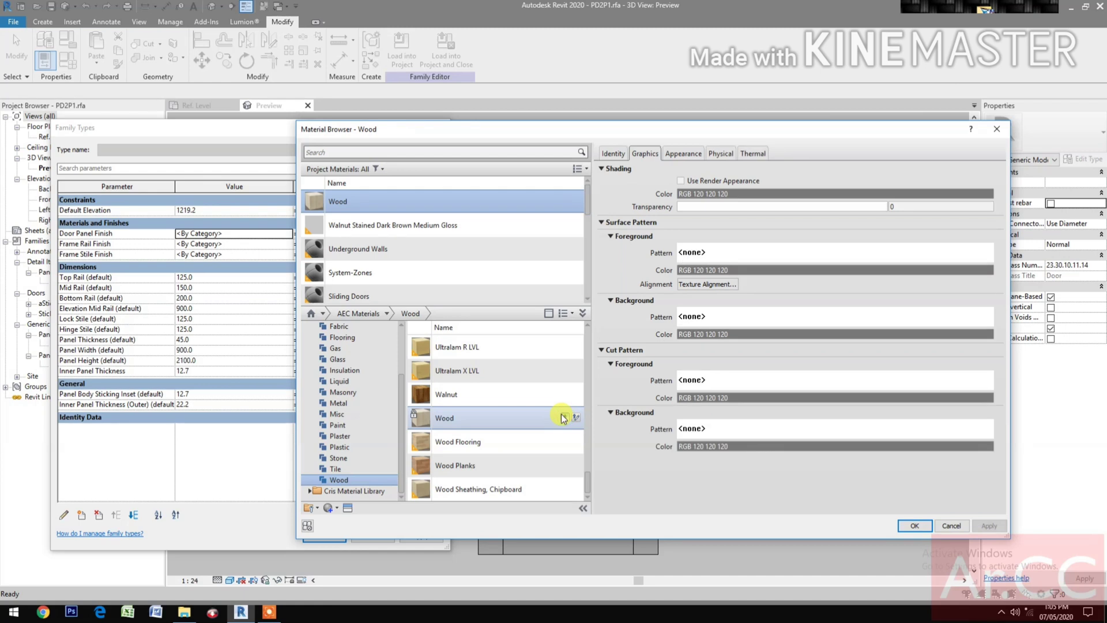
- Rename the added Wood material to Wood - Panel and assign it to the Door Panel Finish parameter
right_click(387, 198)
click(414, 225)
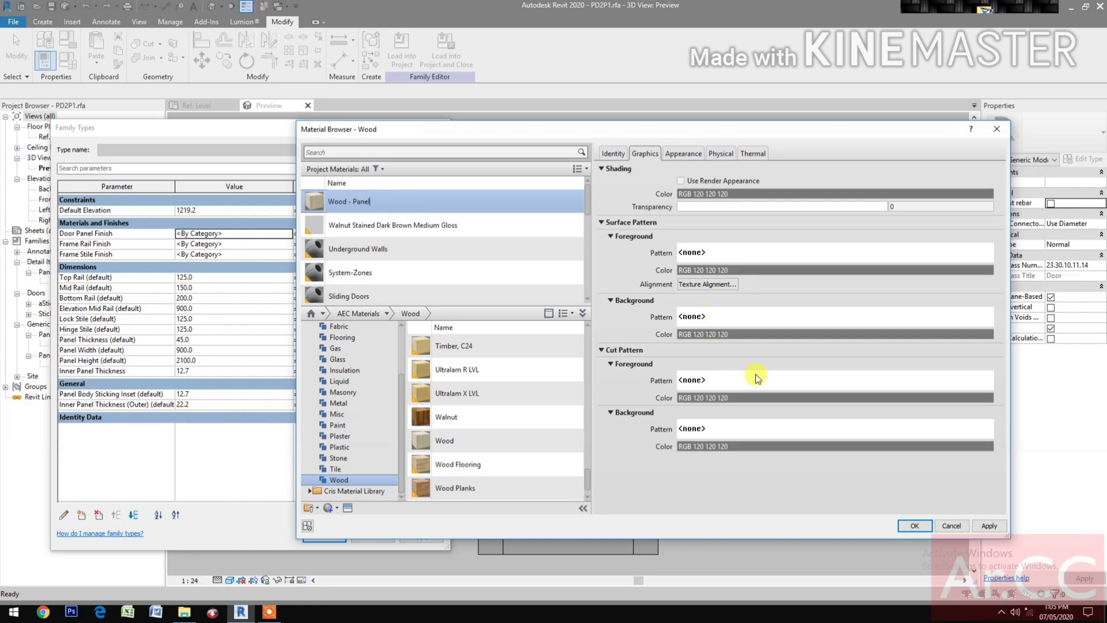
click(907, 526)
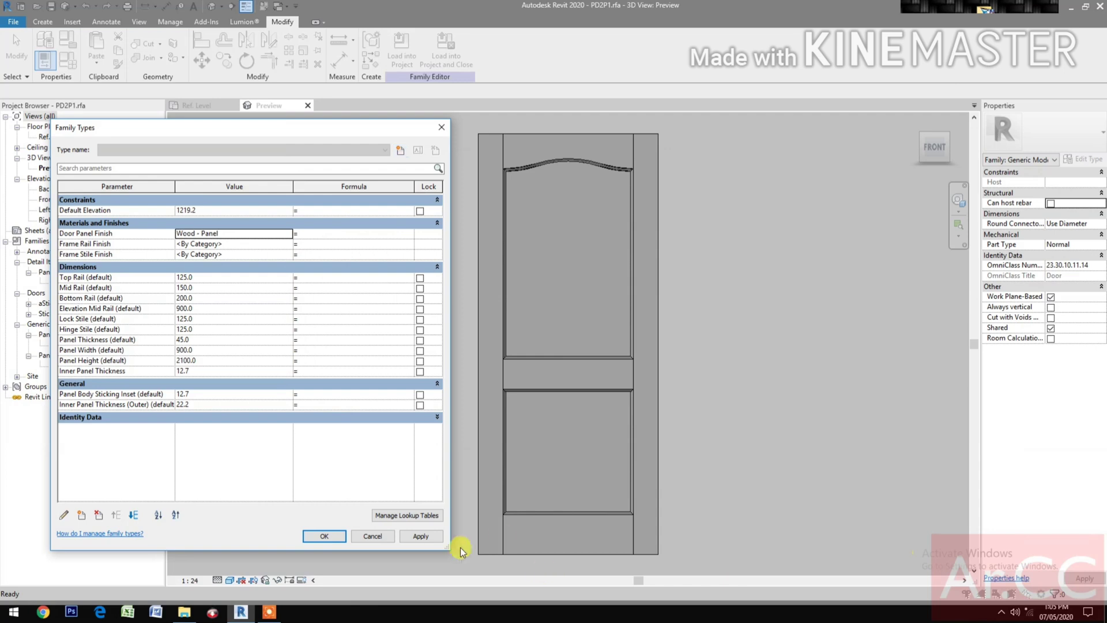
click(419, 536)
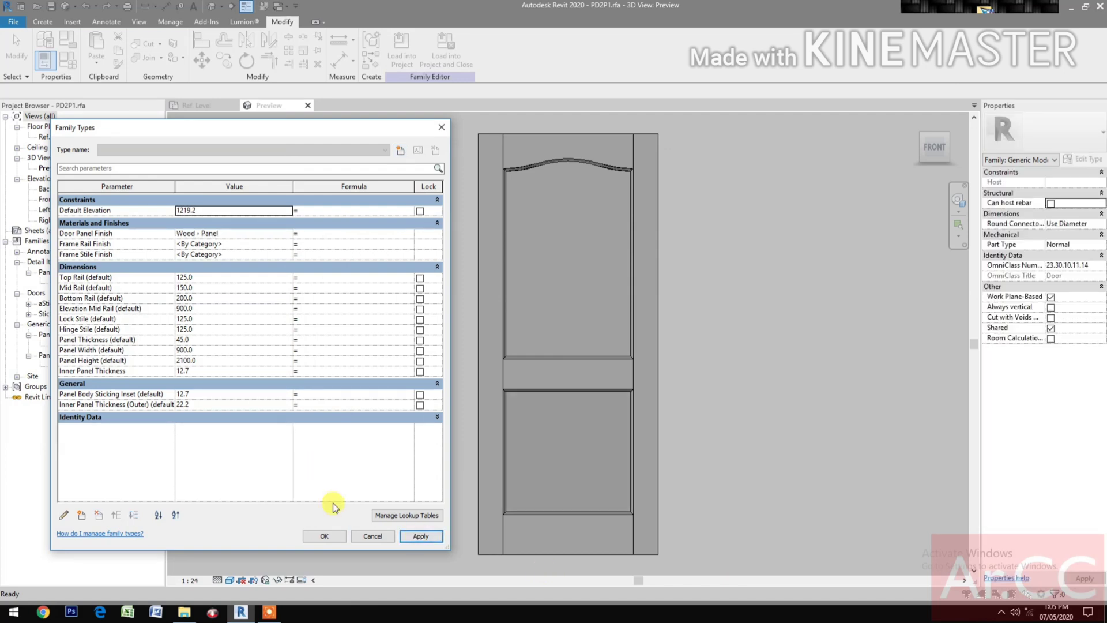
- Close the family types and switch the 3D preview to a visual style that displays realistic material textures
click(323, 535)
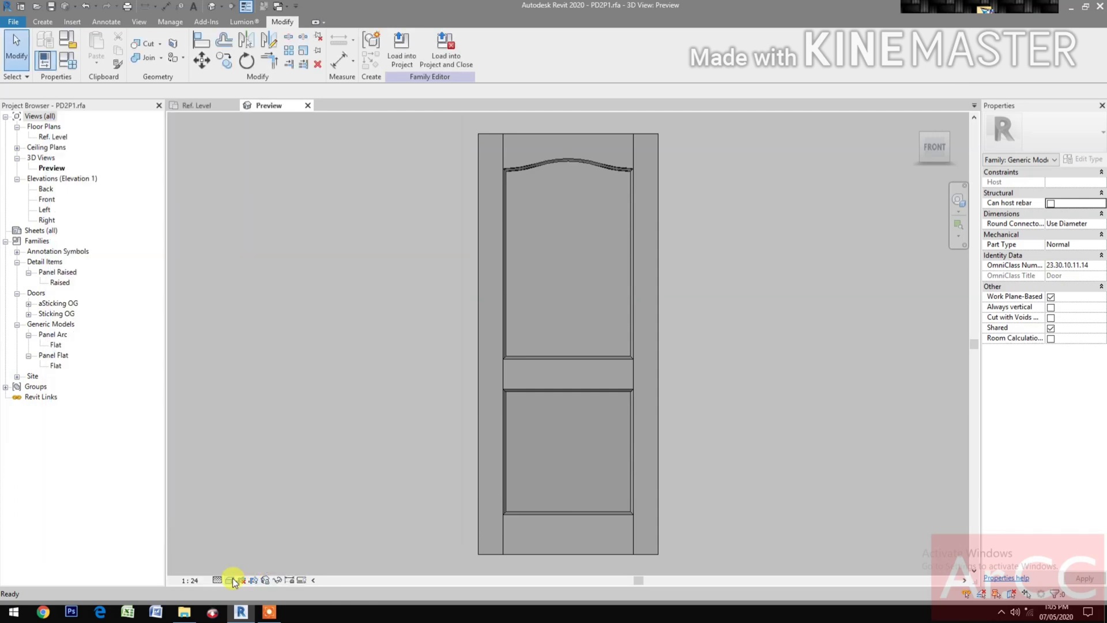
click(233, 579)
click(260, 557)
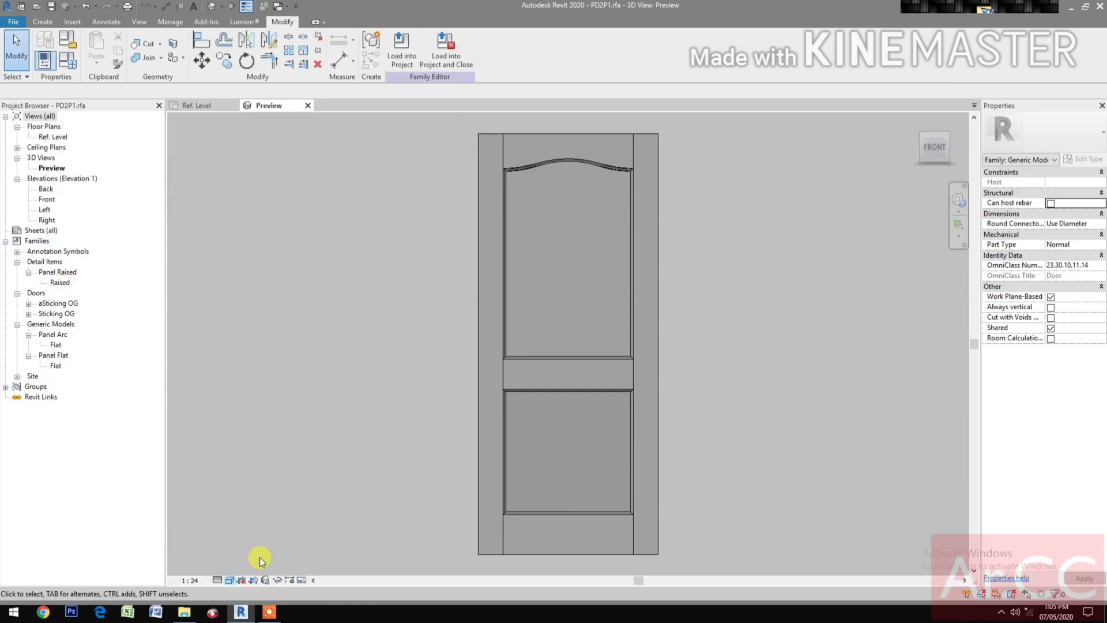
- For the Frame Rail Finish parameter in the family types, add the Wood material from the AEC Materials Wood category to the project materials
click(74, 65)
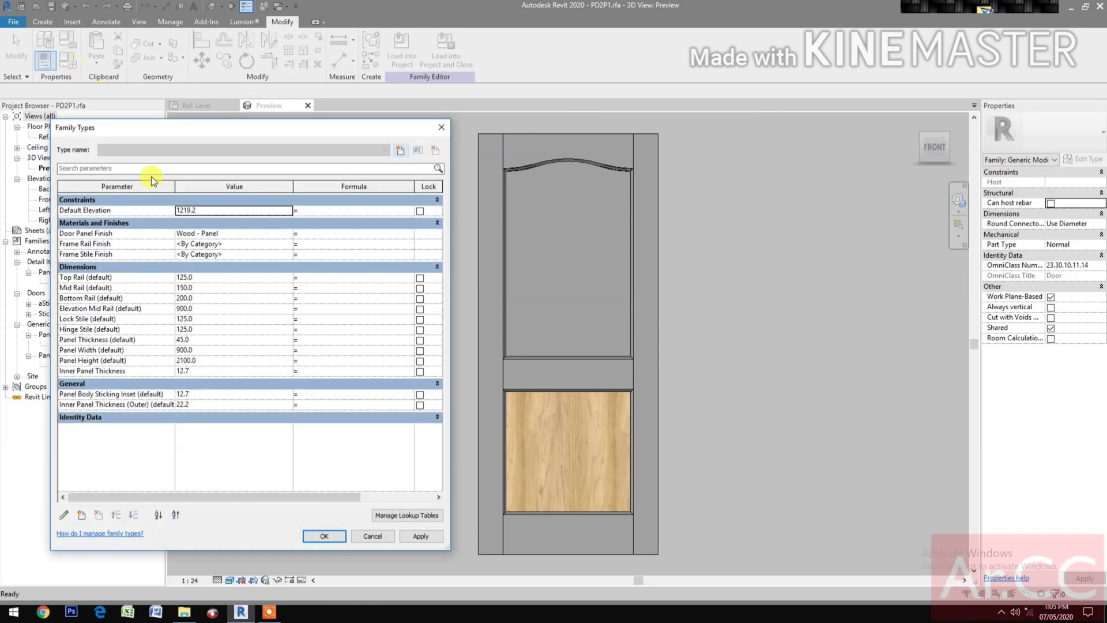
click(287, 244)
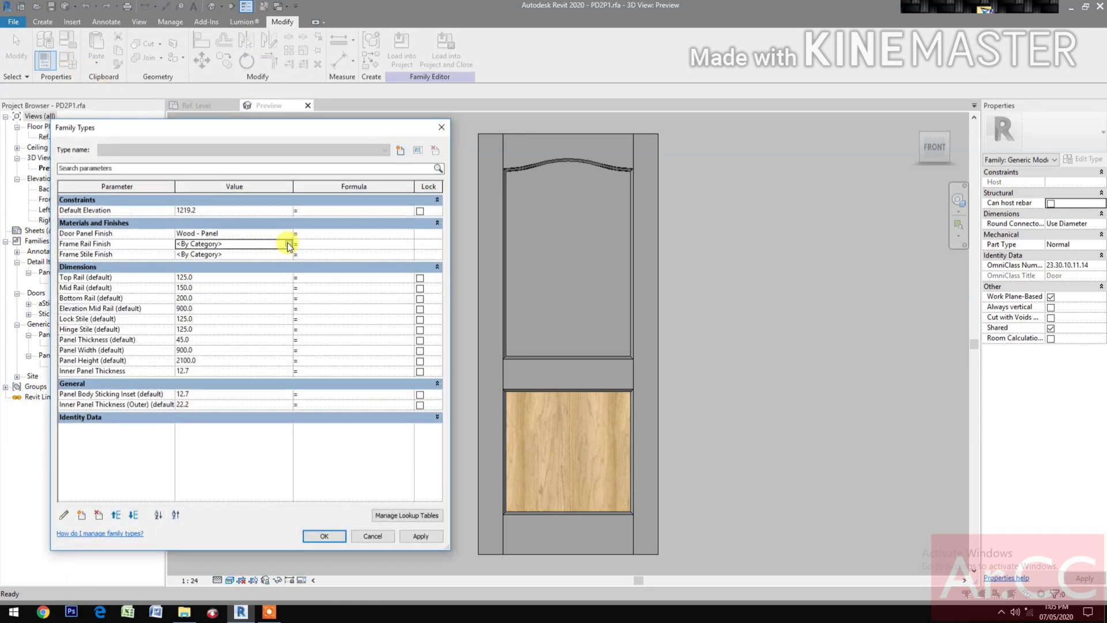
click(289, 244)
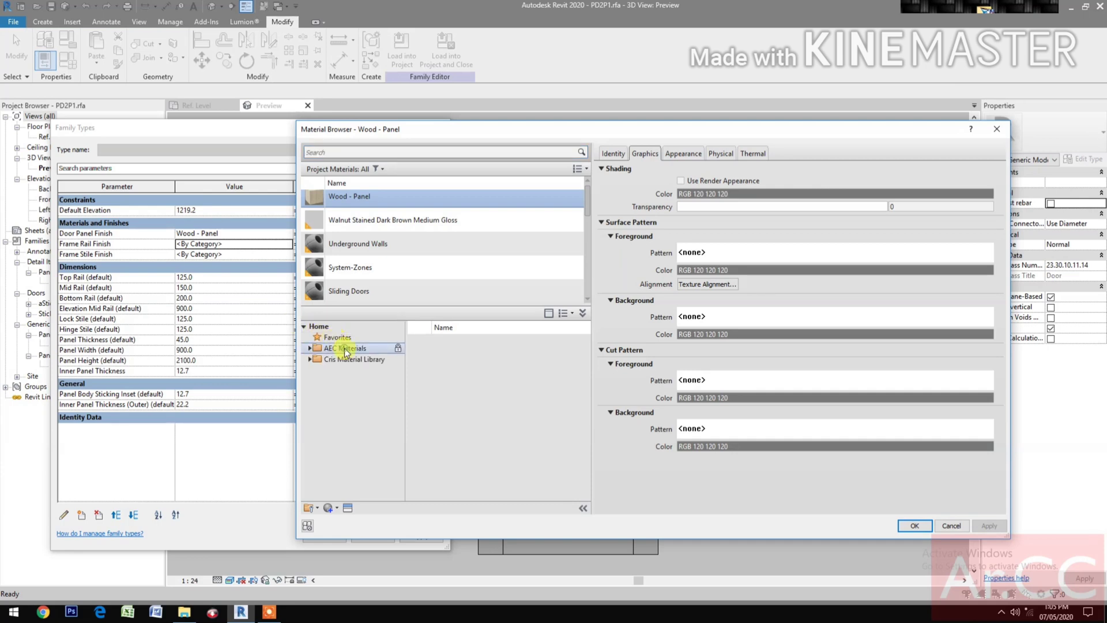
click(316, 349)
double_click(311, 350)
scroll(352, 415, down, 3)
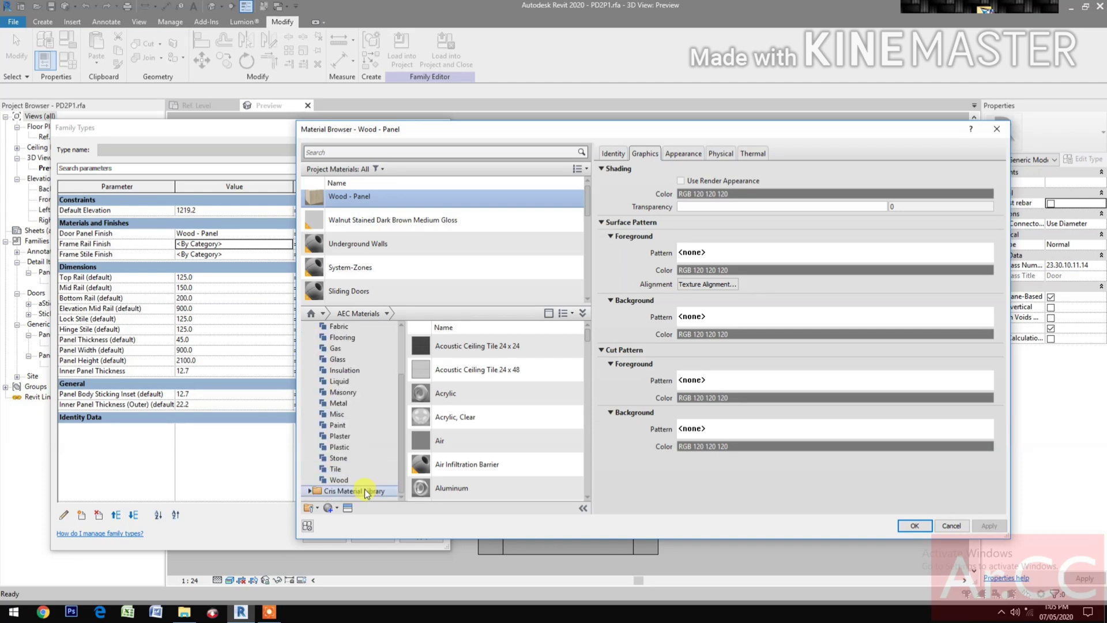
click(363, 481)
scroll(510, 489, down, 8)
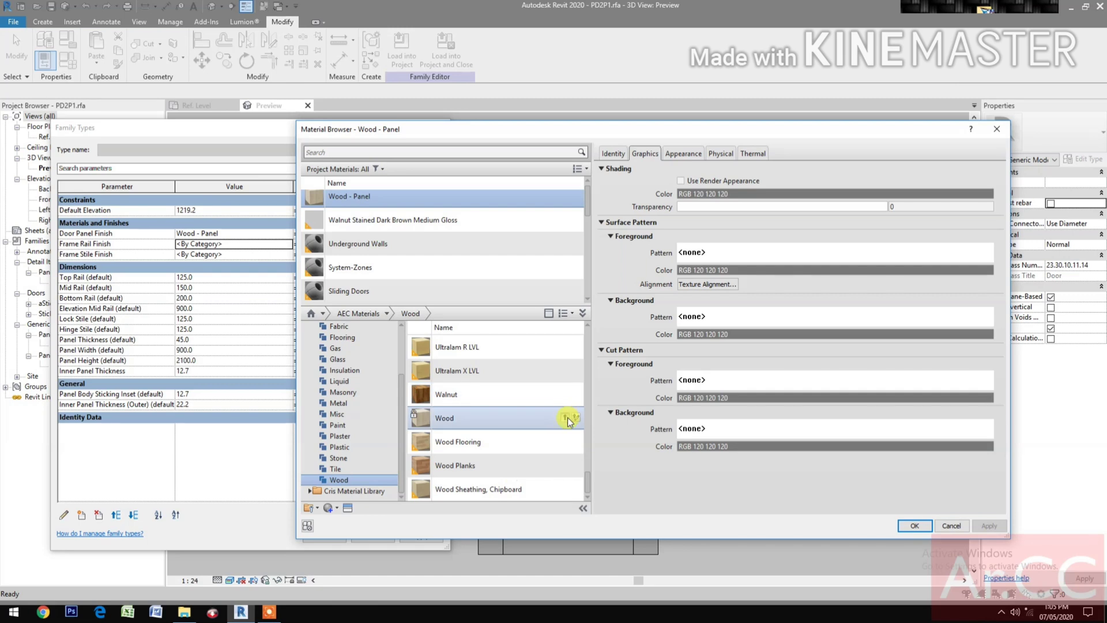
click(564, 417)
- Rename the new Wood material to Wood -Frame Rail and apply it to the Frame Rail Finish parameter
right_click(391, 220)
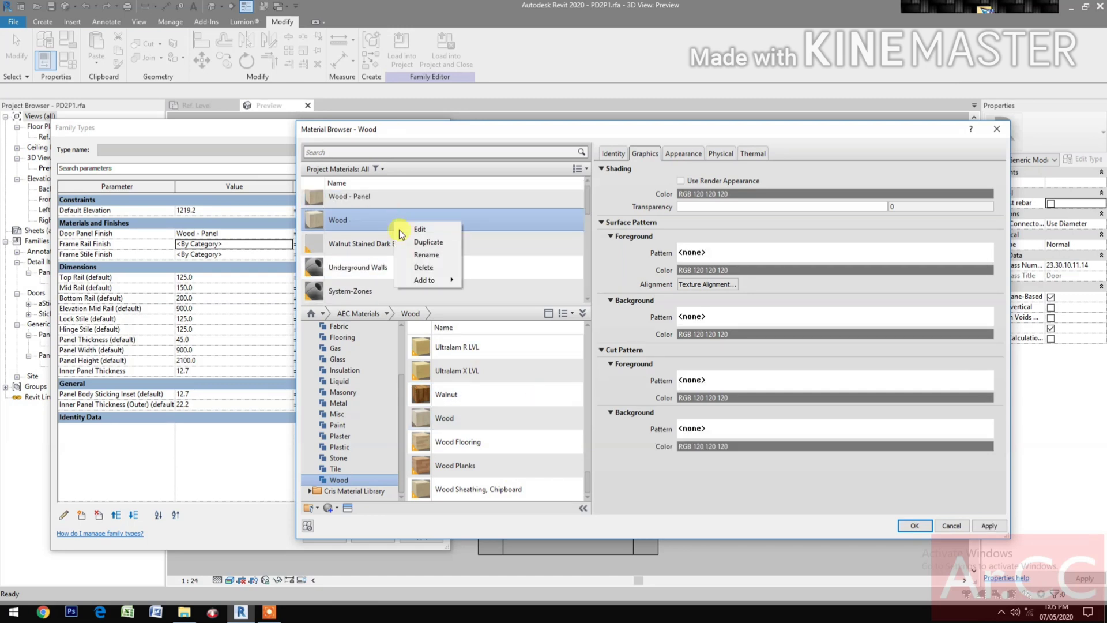
click(416, 250)
click(396, 227)
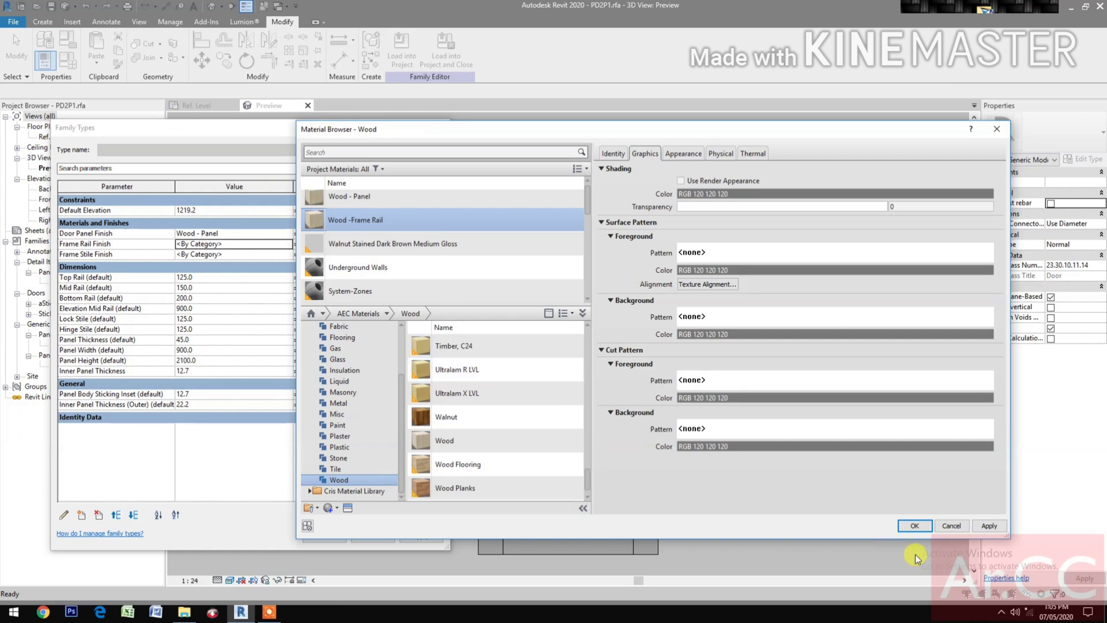
click(914, 525)
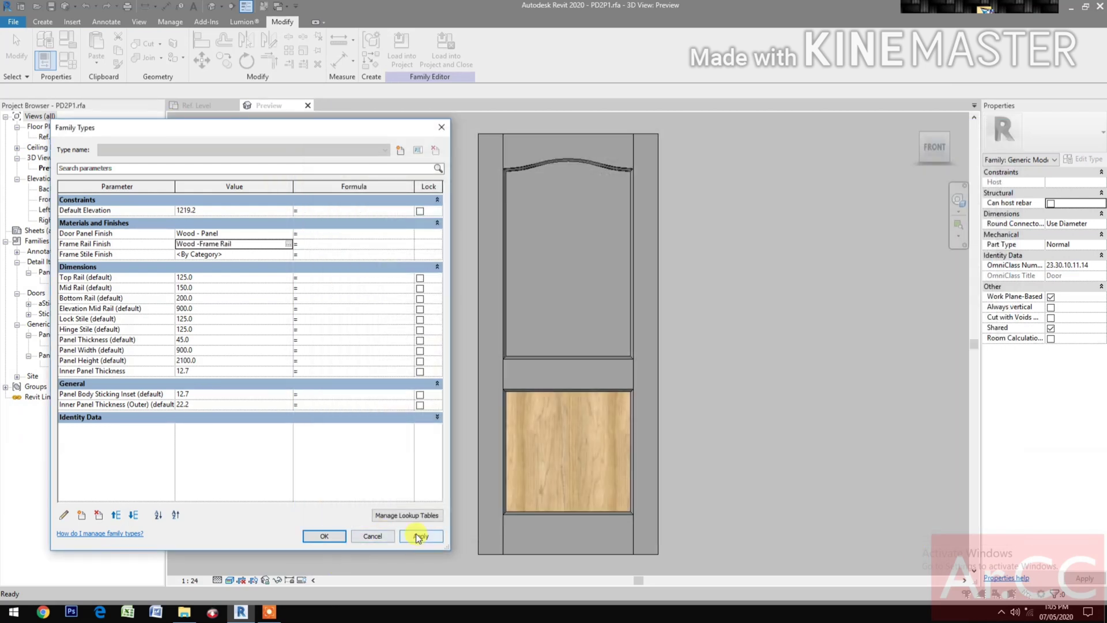
click(419, 536)
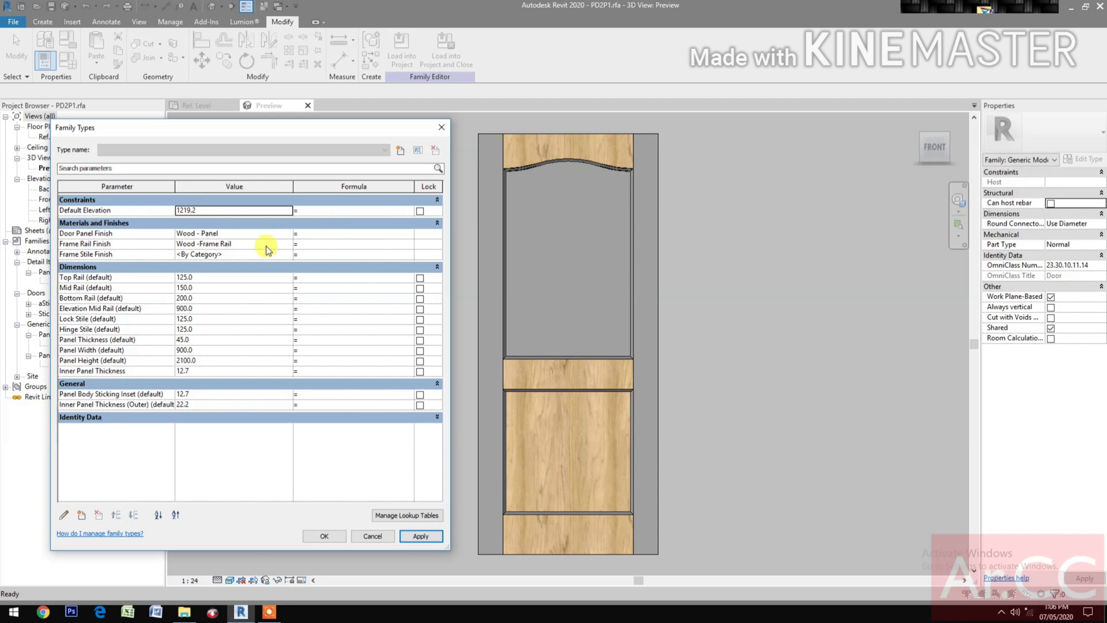
- Rotate the appearance texture image of the Wood -Frame Rail material so the grain runs horizontally along the rails, and apply the change
click(288, 244)
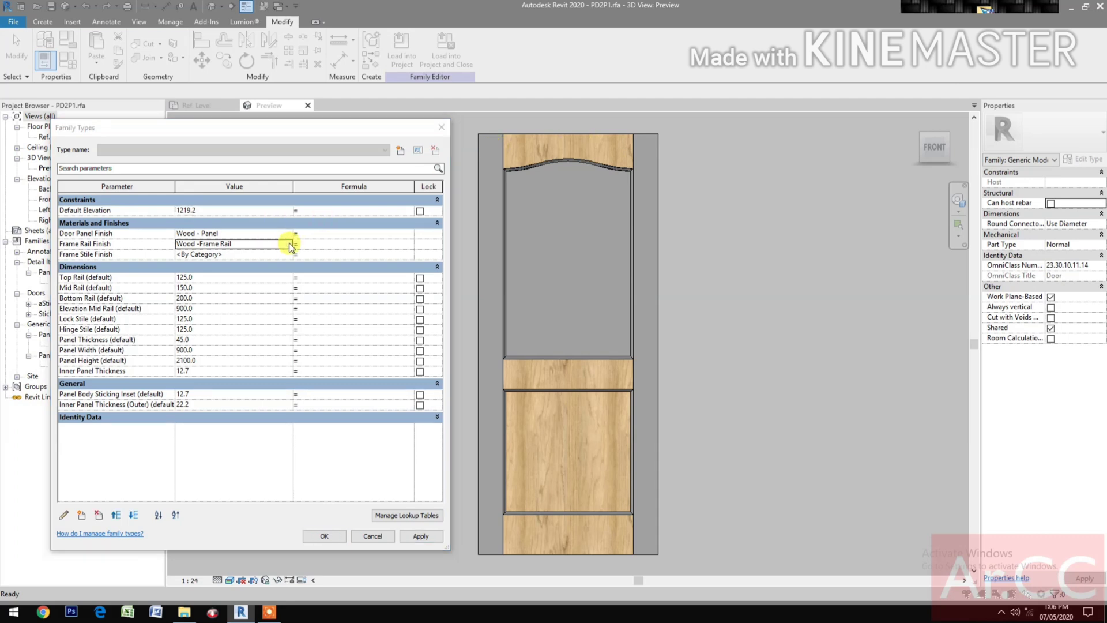
click(288, 245)
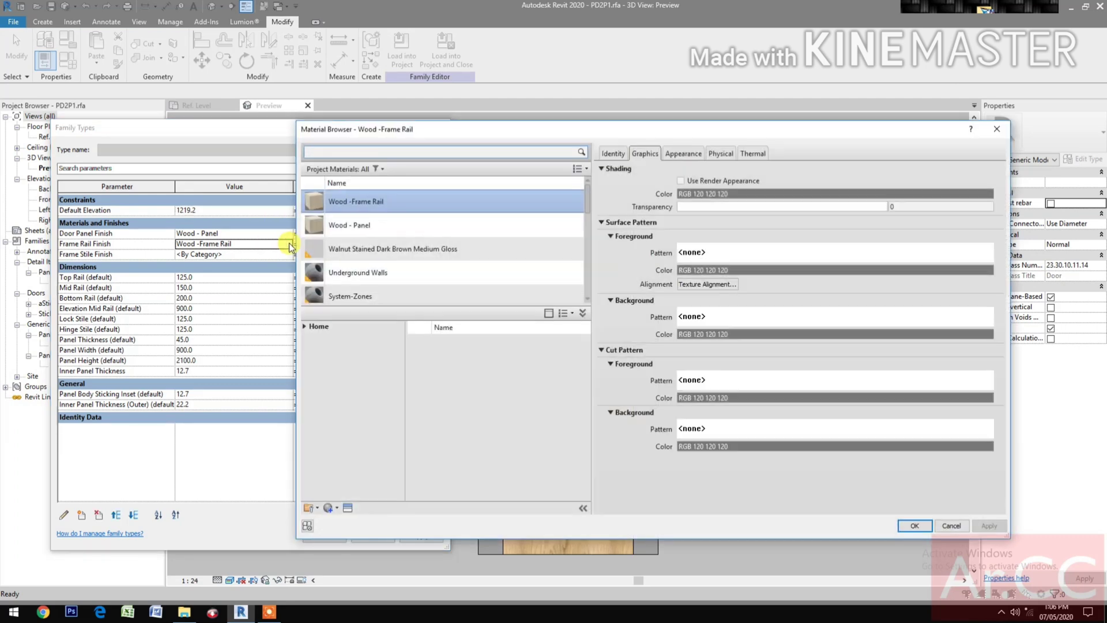
click(680, 153)
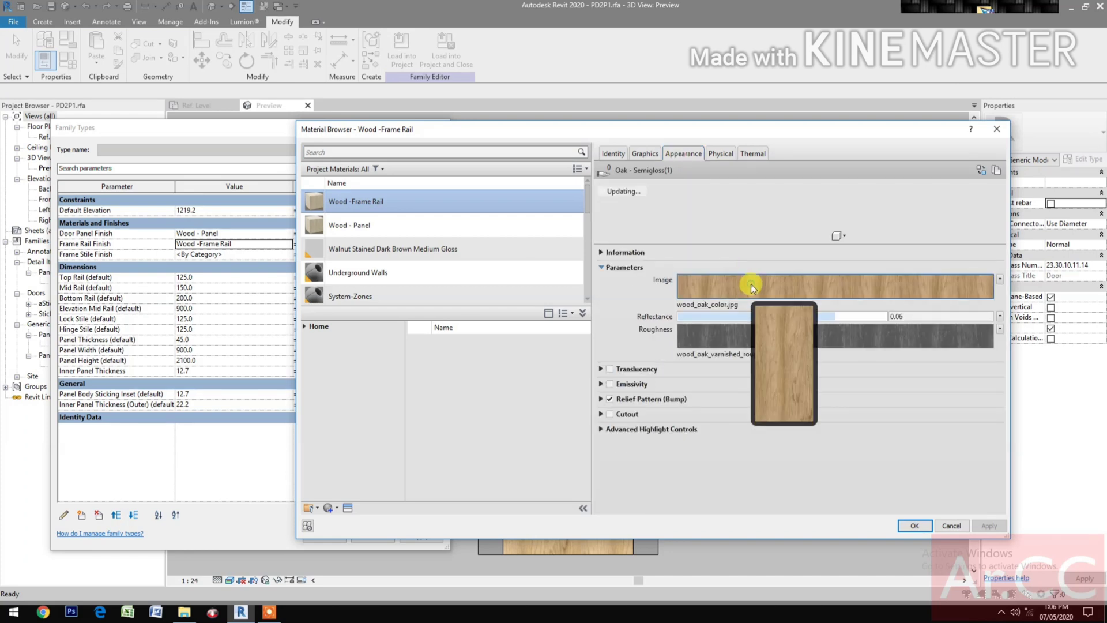
click(752, 287)
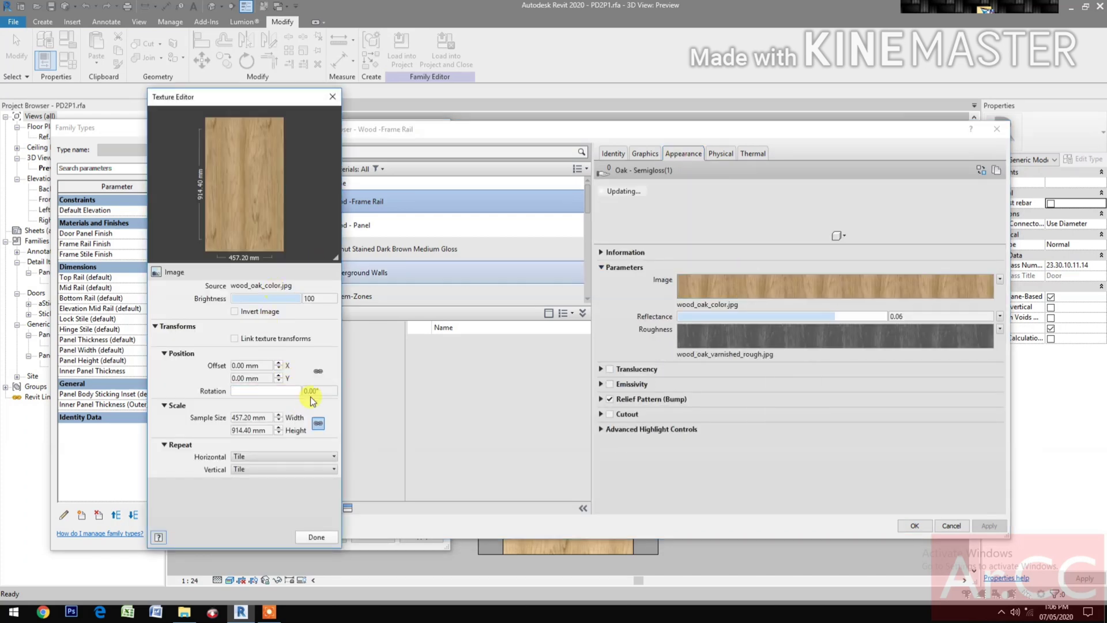
click(327, 391)
click(317, 537)
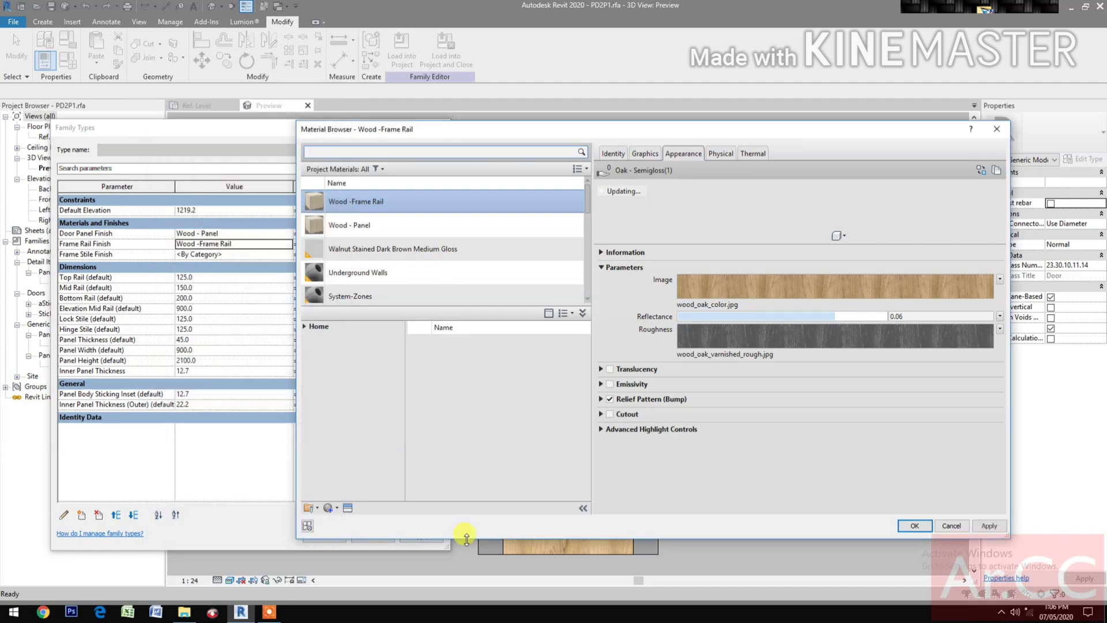
click(997, 526)
click(915, 526)
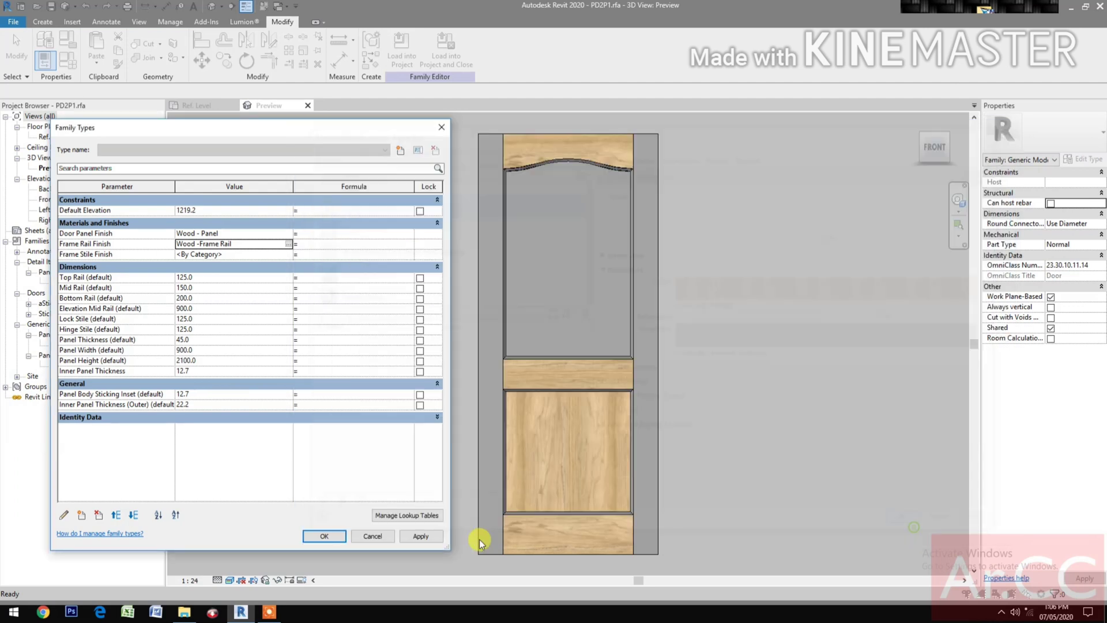
click(421, 535)
- For the Frame Stile Finish parameter, add another Wood material from the AEC Materials Wood category to the project materials
click(288, 255)
click(288, 254)
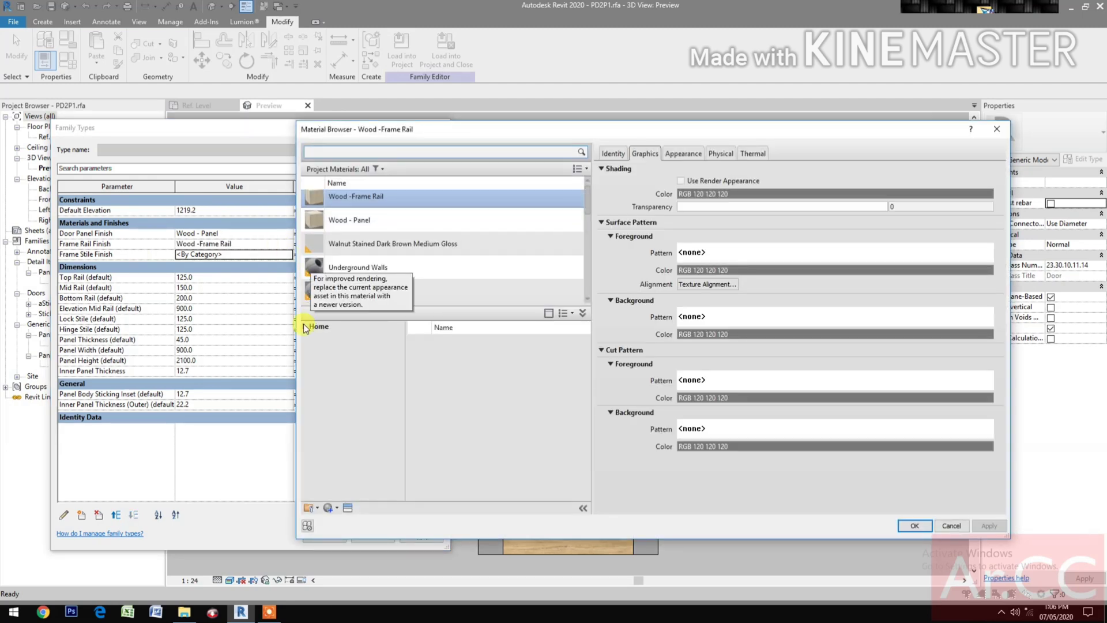
click(304, 326)
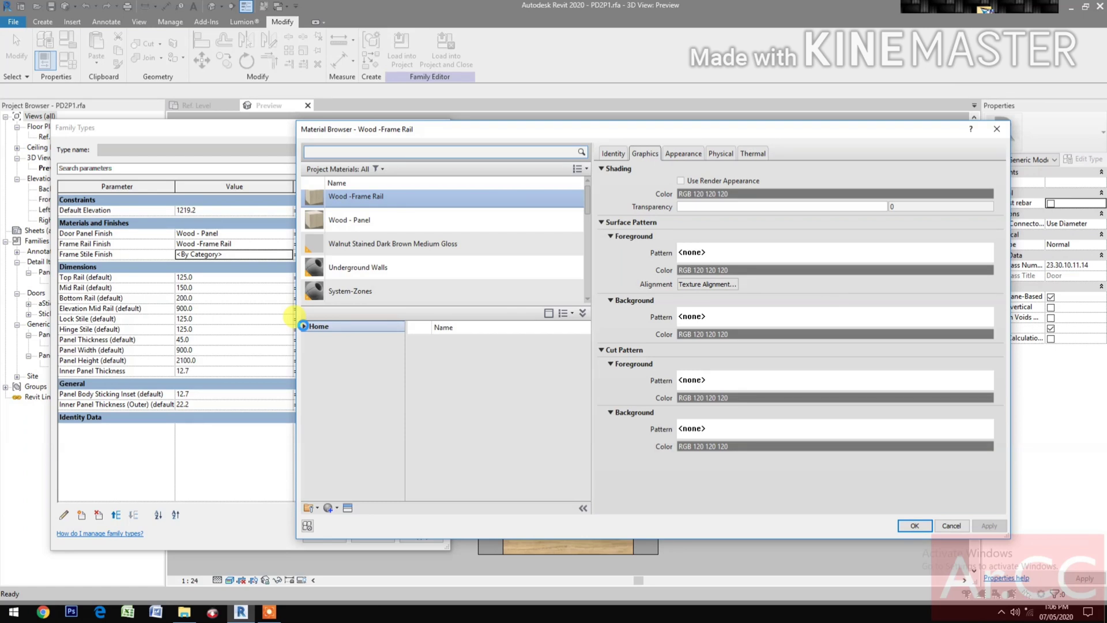
click(304, 326)
click(334, 348)
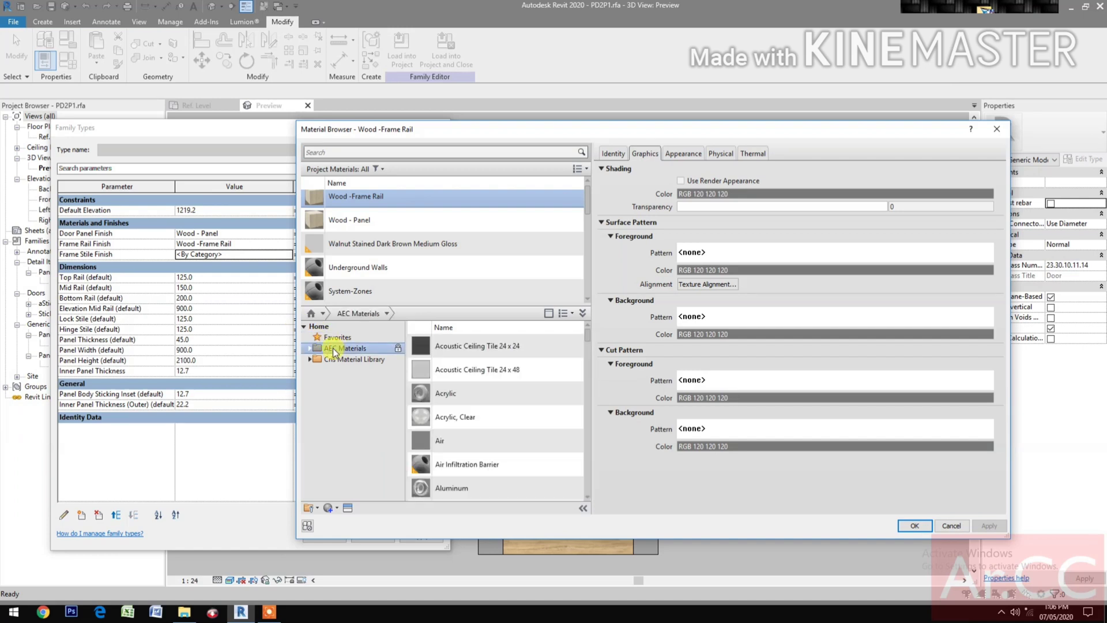
double_click(321, 349)
scroll(361, 443, down, 2)
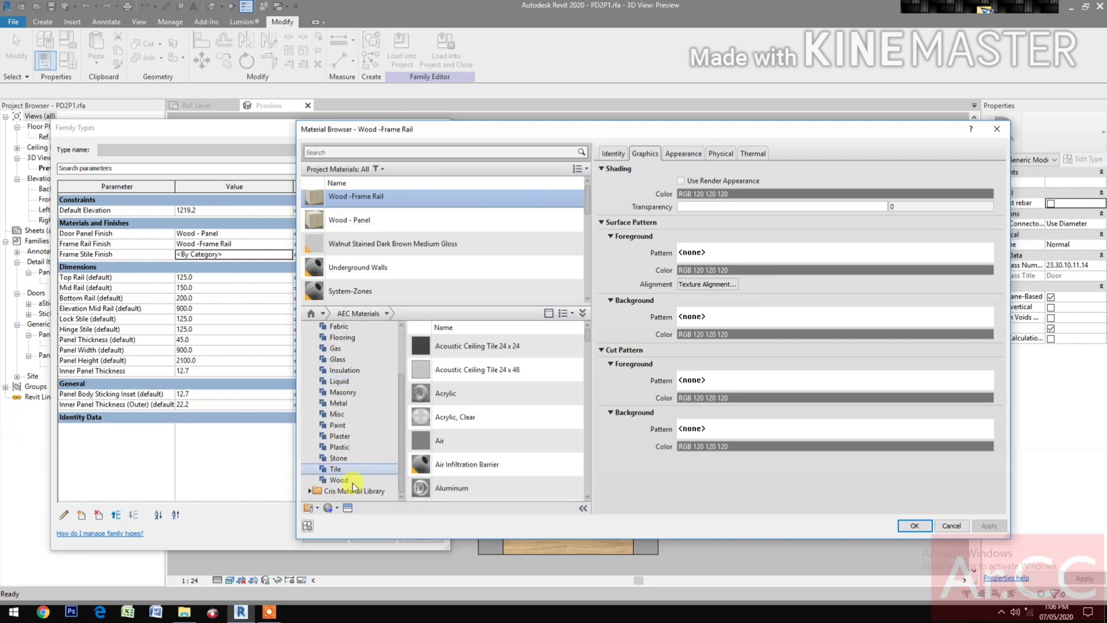
click(346, 480)
scroll(461, 438, down, 6)
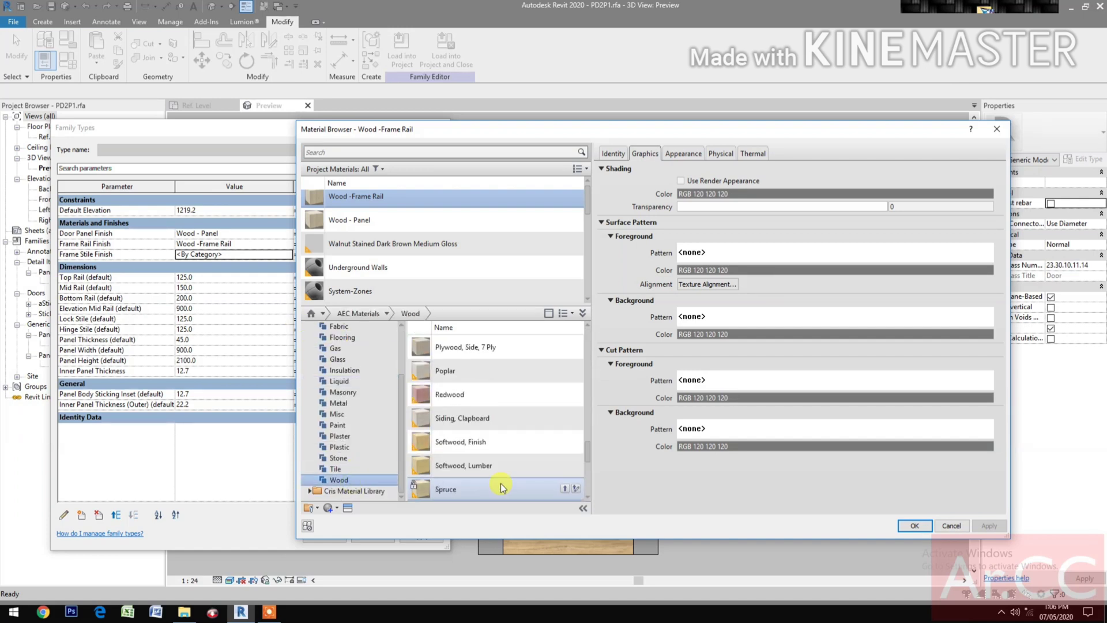
scroll(500, 488, down, 3)
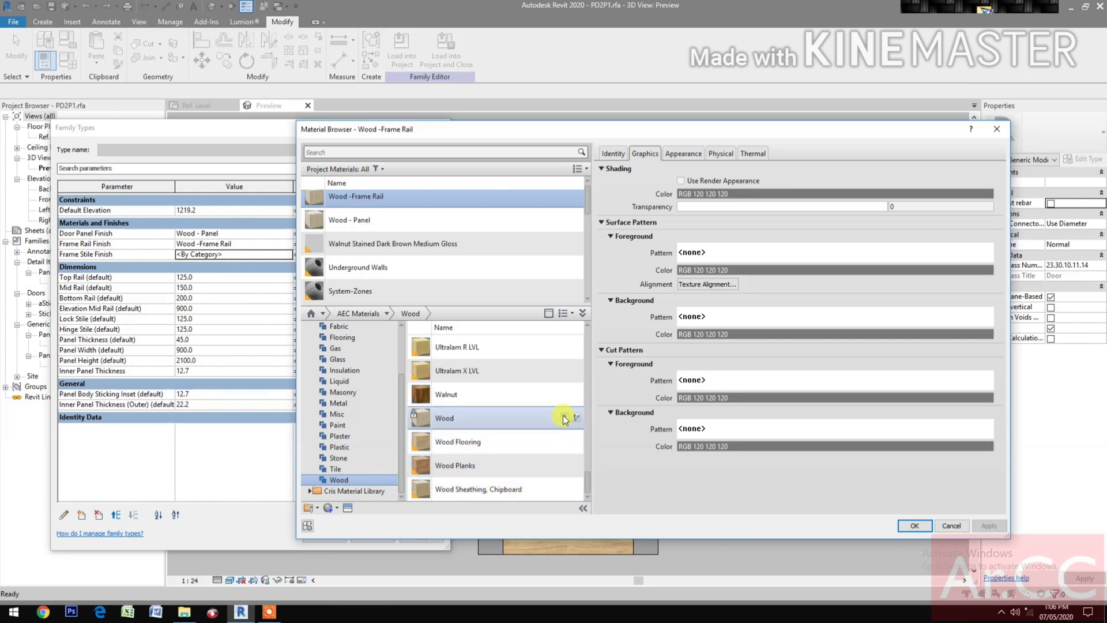
click(564, 418)
- Rename the newly added Wood material to Wood - Frame Stile, apply it to Frame Stile Finish and close the family types
right_click(394, 244)
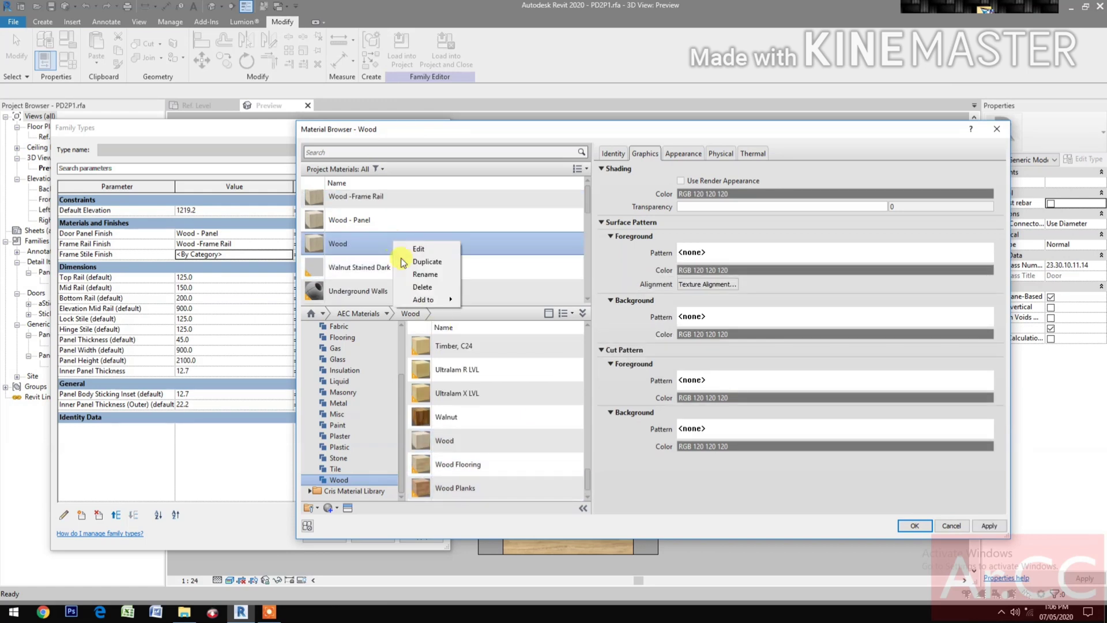
click(420, 275)
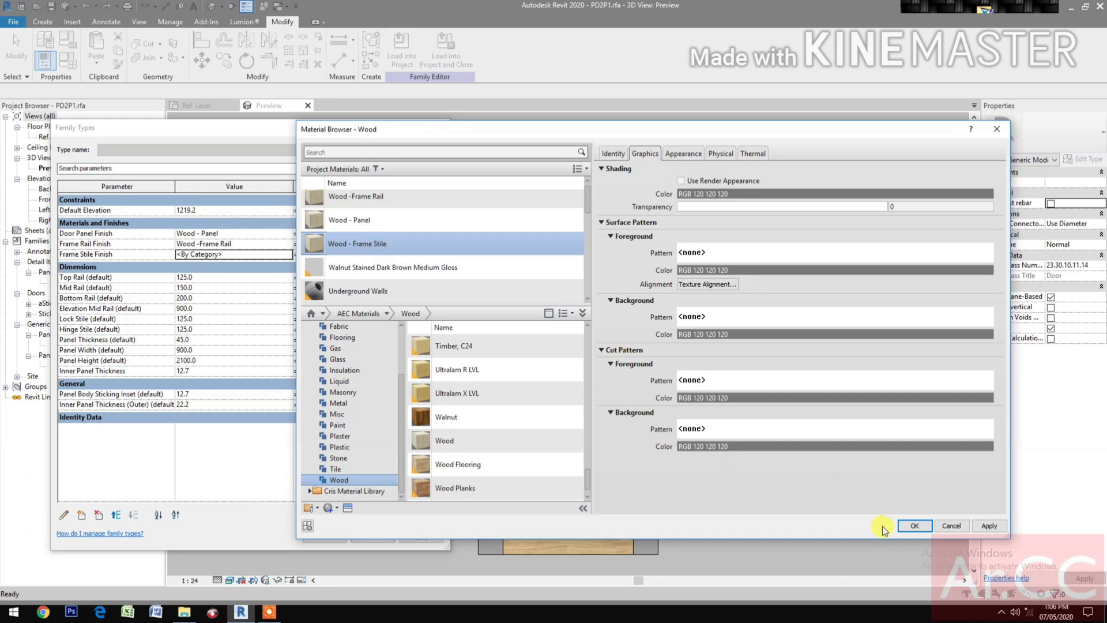
click(914, 526)
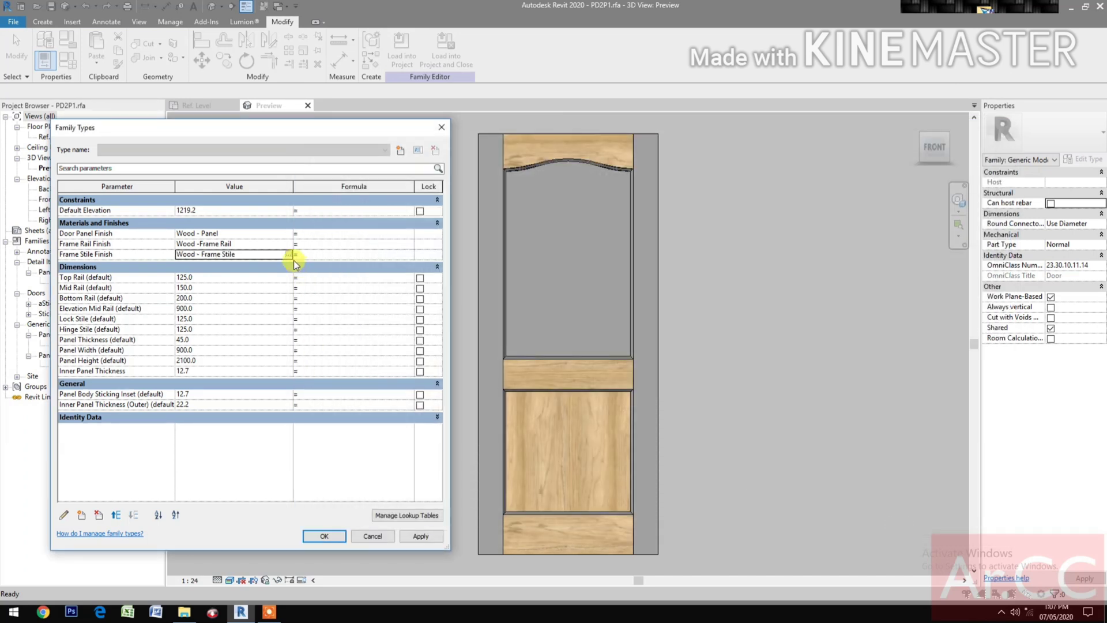
click(414, 536)
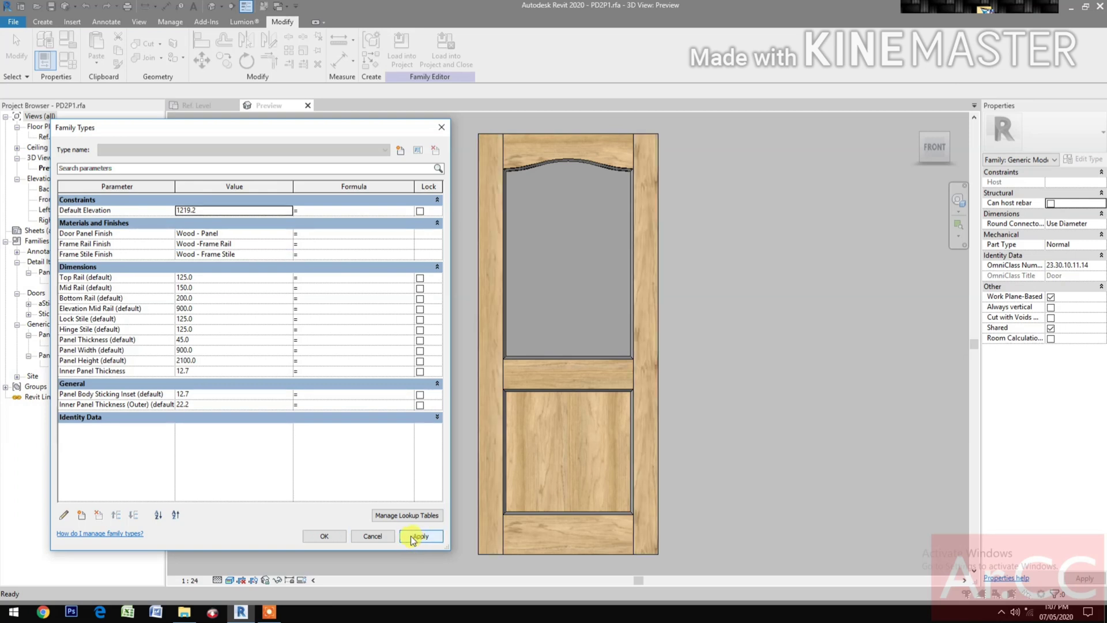
click(328, 535)
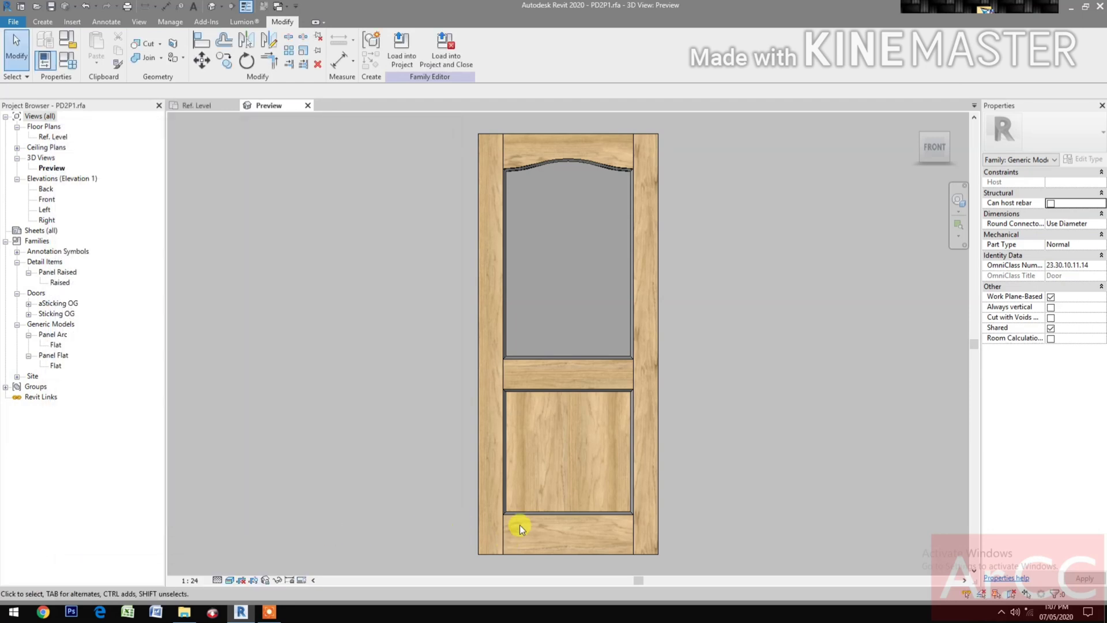
- Associate the Molding material of the lower panel's Sticking OG with the Door Panel Finish parameter, and deselect it
scroll(520, 524, up, 6)
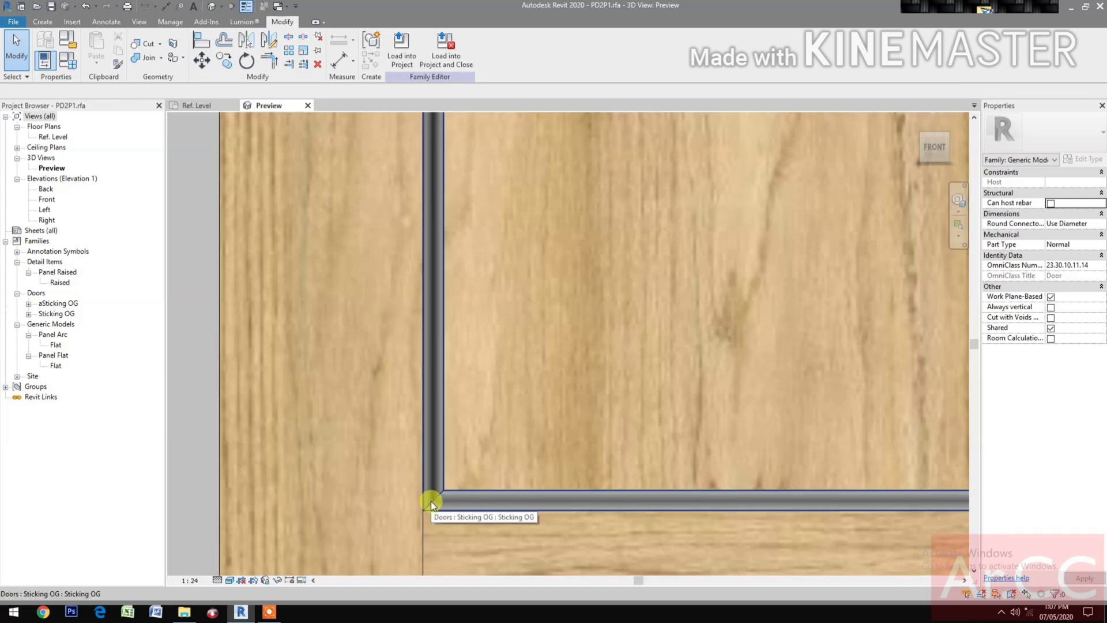
click(430, 500)
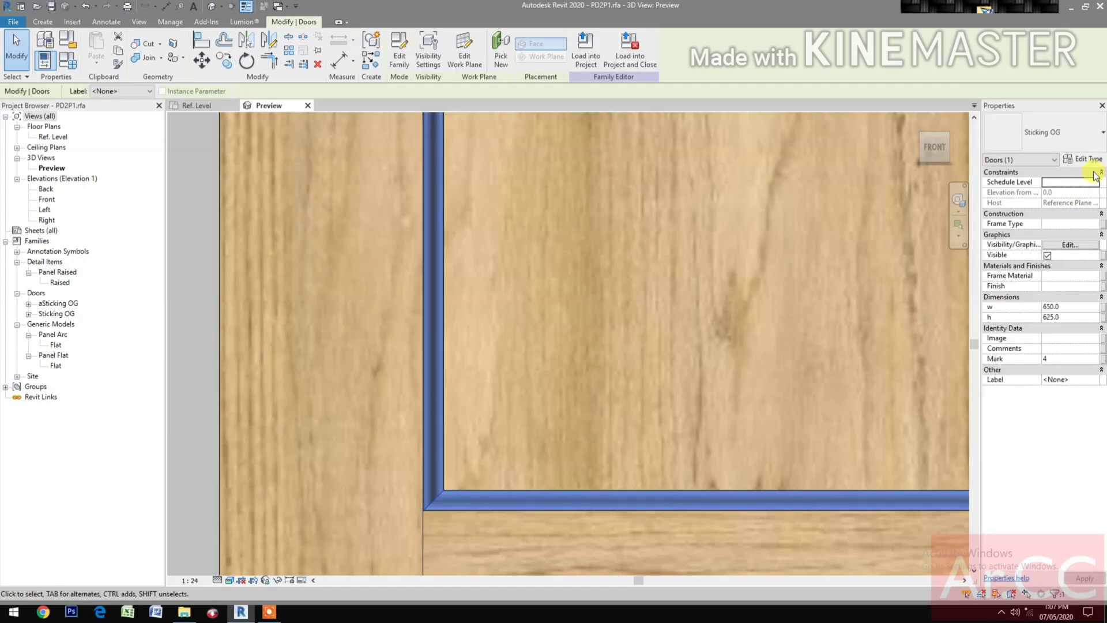
click(1089, 160)
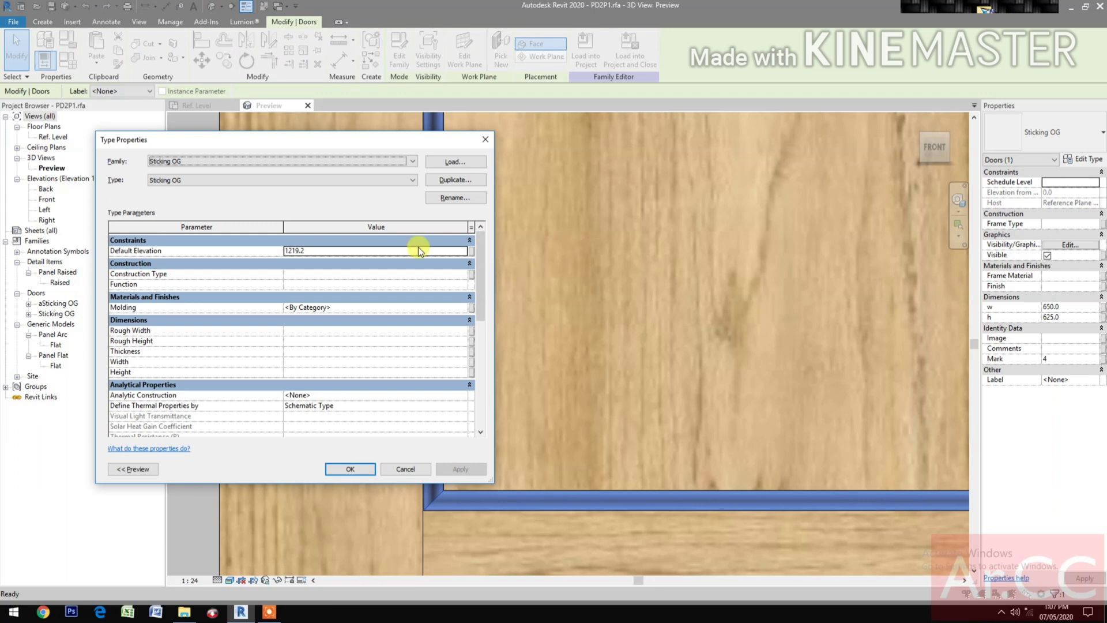
click(471, 306)
click(694, 283)
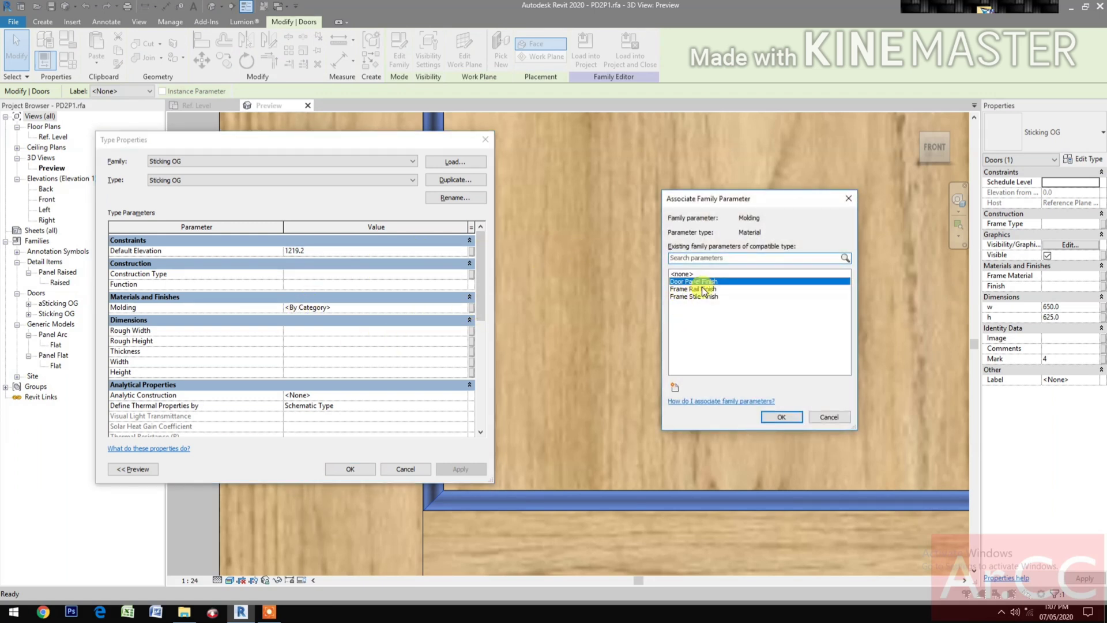
click(782, 417)
click(360, 470)
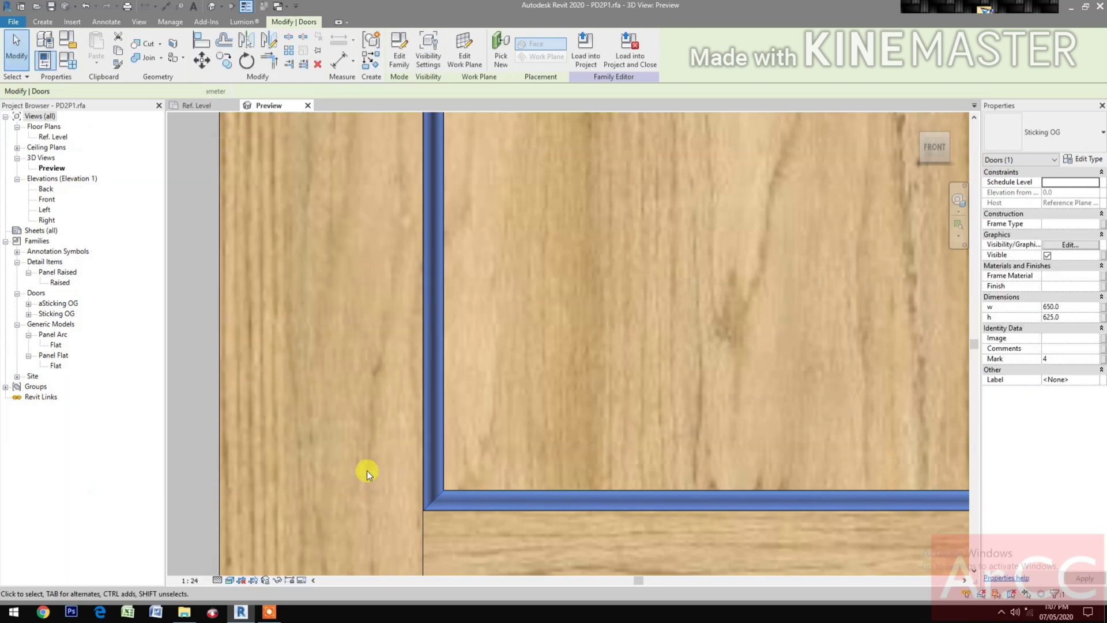
scroll(420, 450, down, 3)
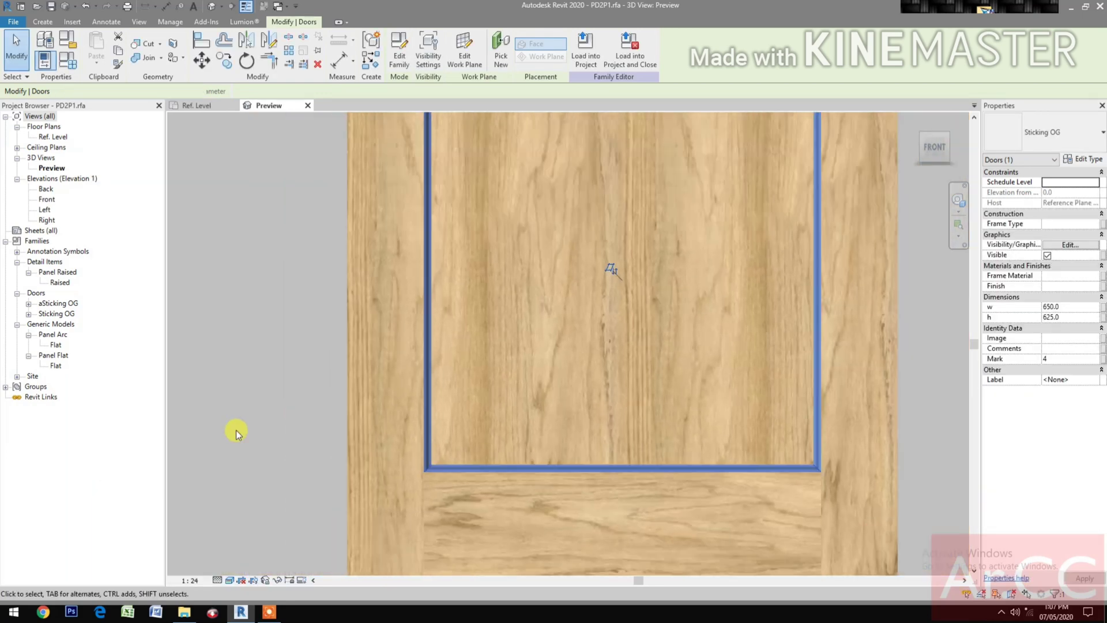
click(237, 430)
scroll(313, 417, down, 3)
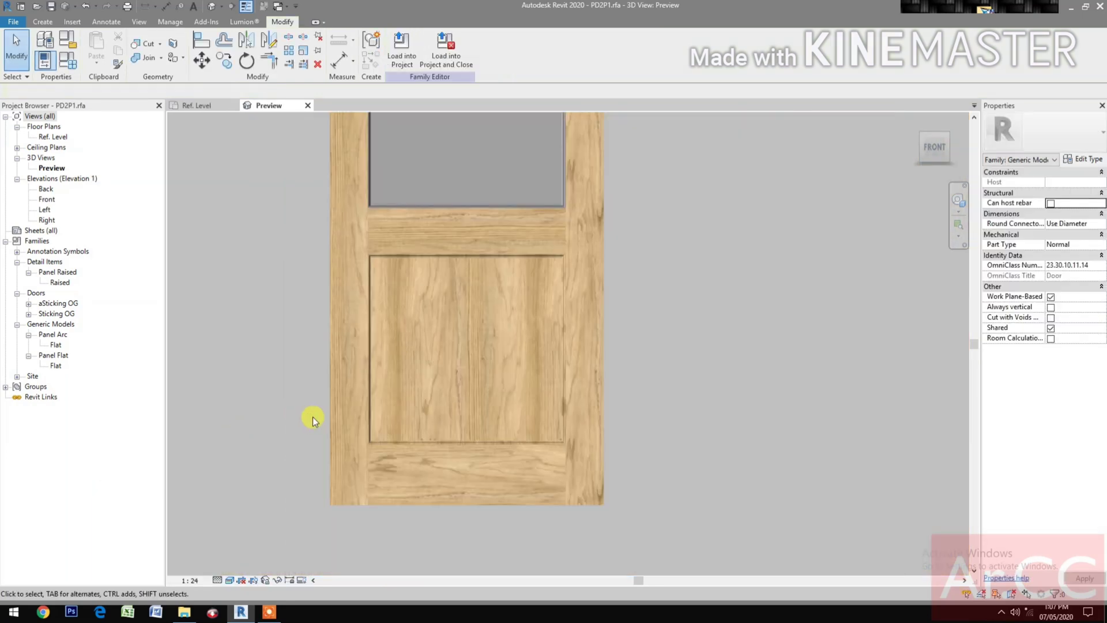
- Associate the Material of the arched upper panel extrusion with the Door Panel Finish parameter, and clear the selection
middle_drag(321, 383, 341, 518)
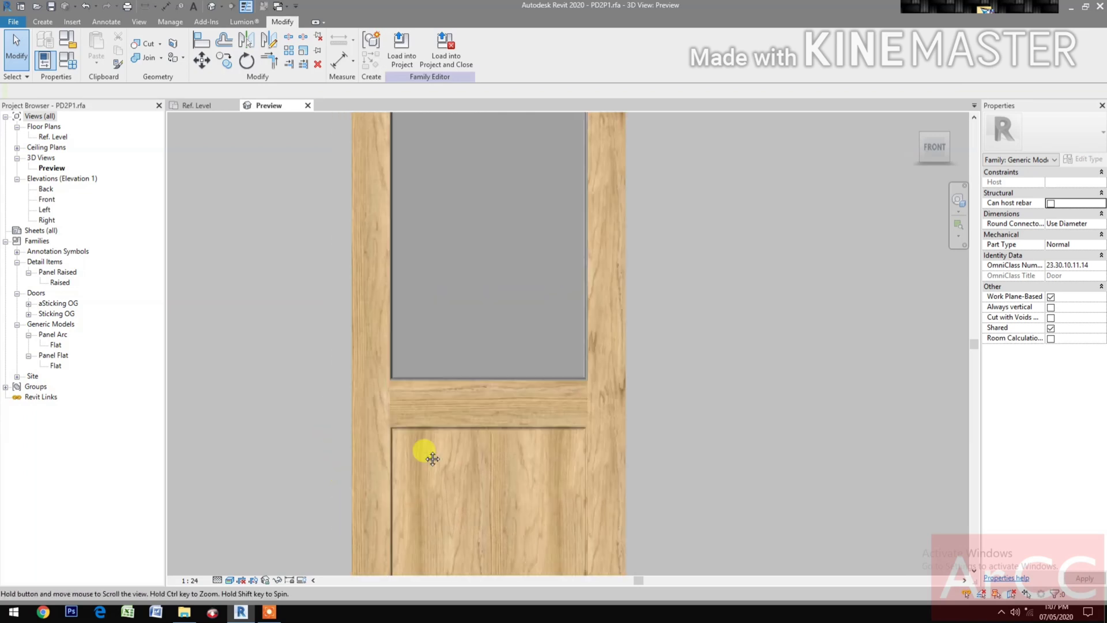
middle_drag(420, 452, 425, 489)
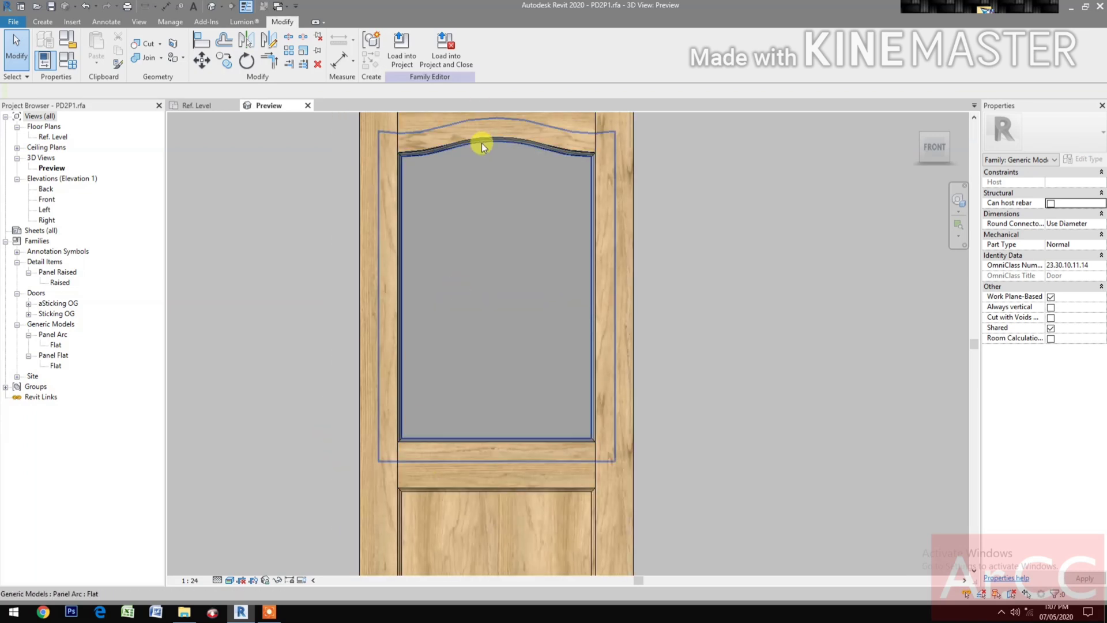
key(Tab)
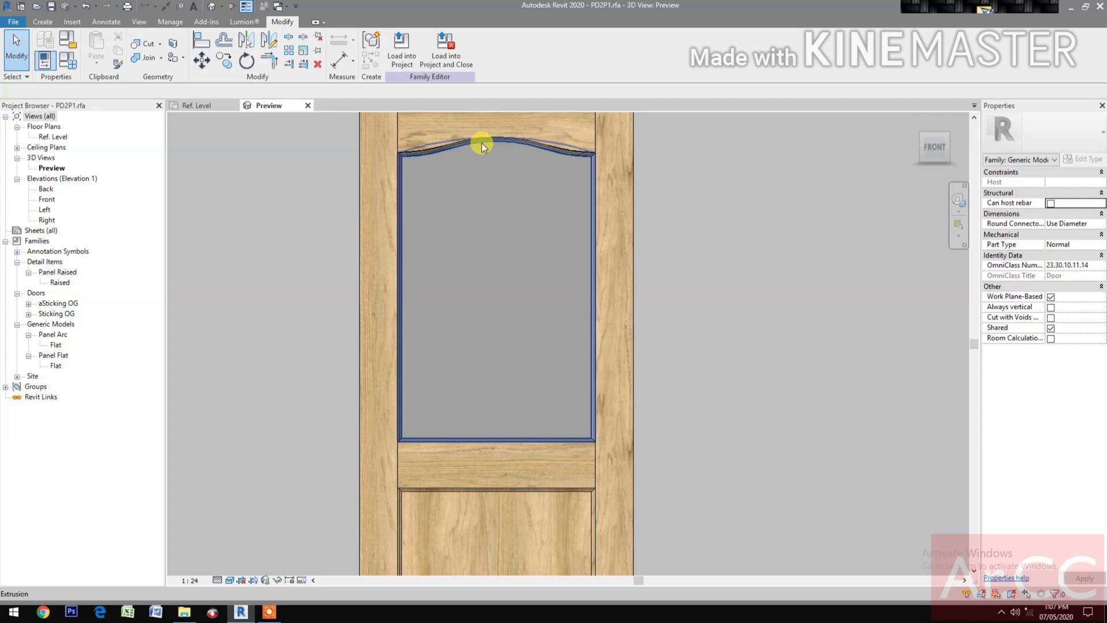
click(482, 143)
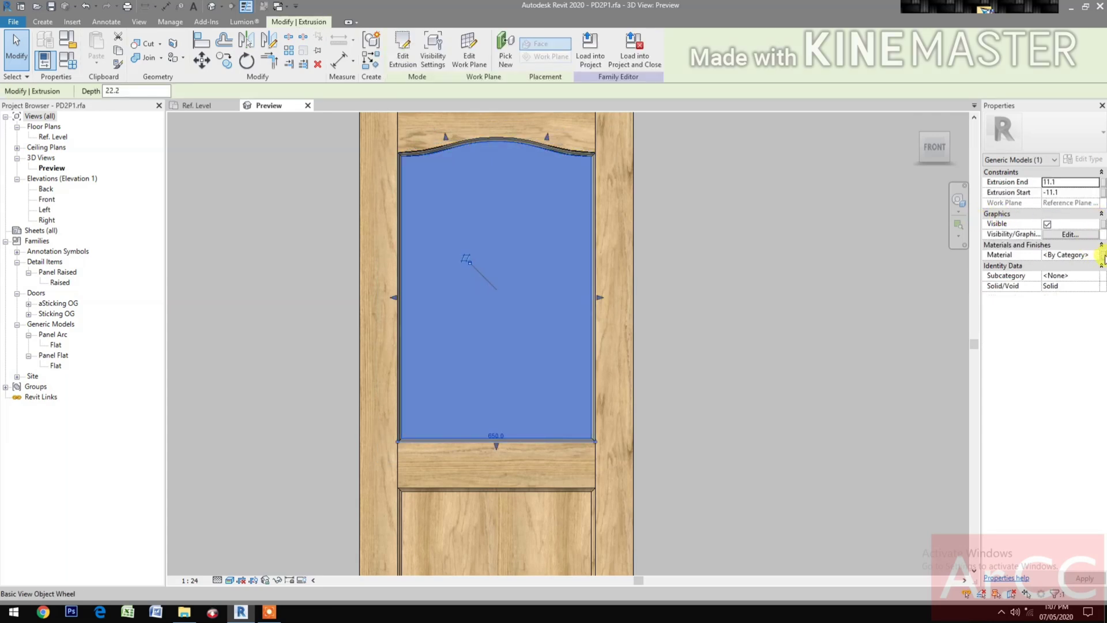
click(1102, 255)
click(699, 282)
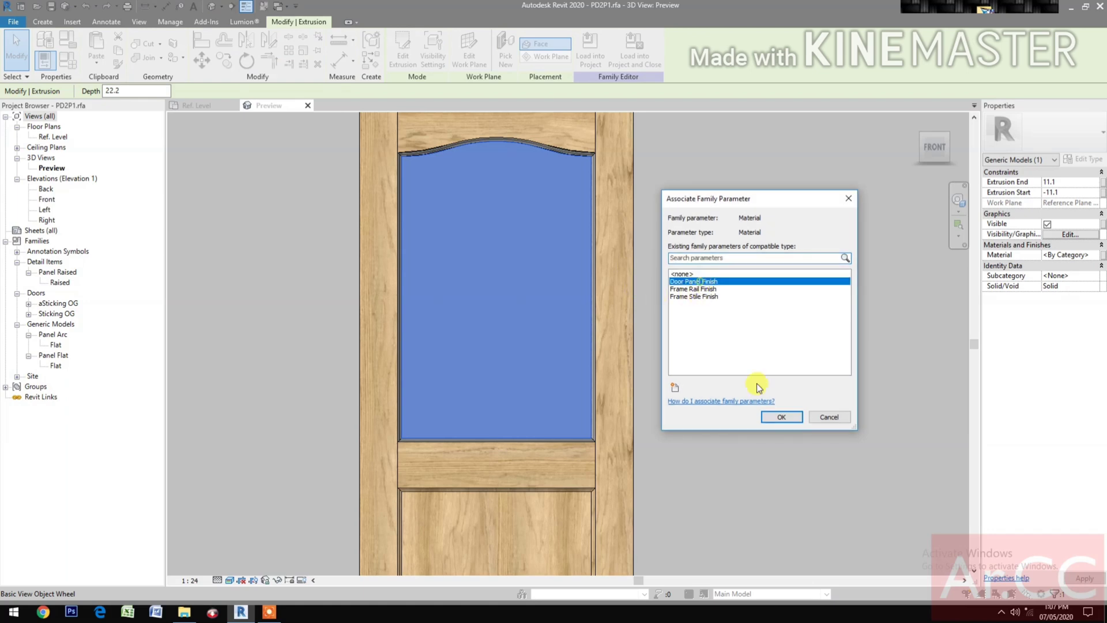
click(780, 416)
click(709, 446)
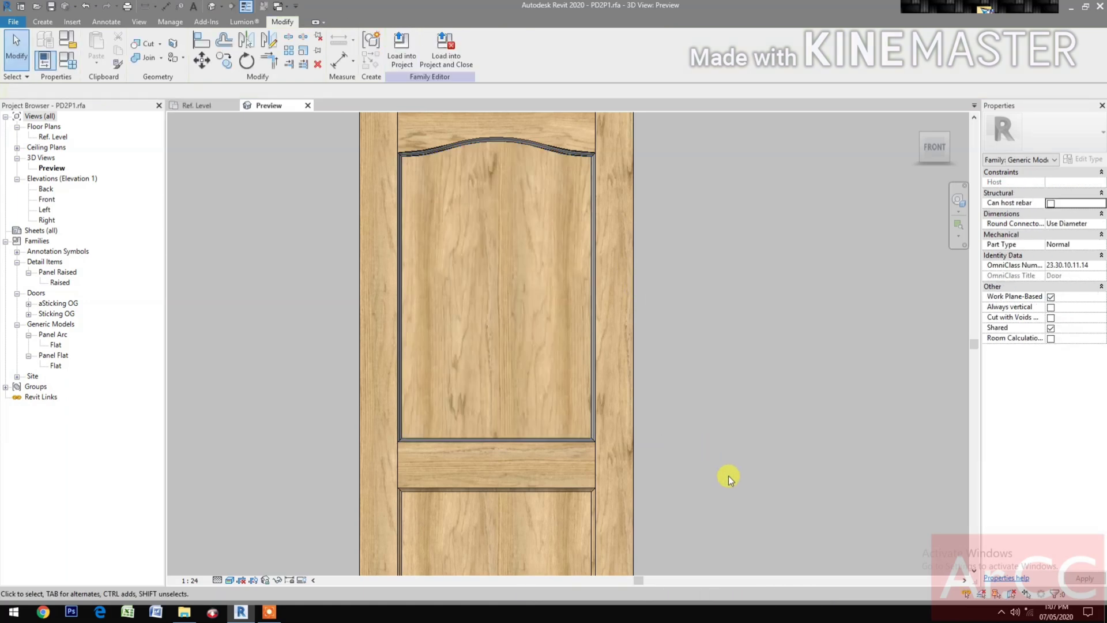
- Associate the Molding material of the upper panel's aSticking OG with the Door Panel Finish parameter, and deselect it
scroll(385, 437, up, 5)
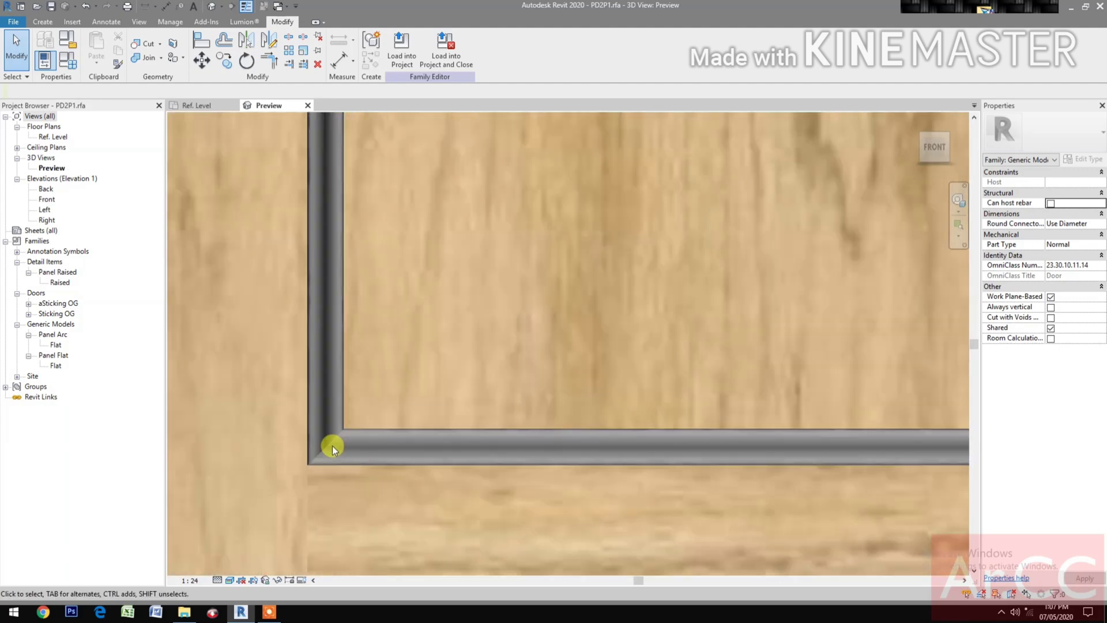
click(327, 441)
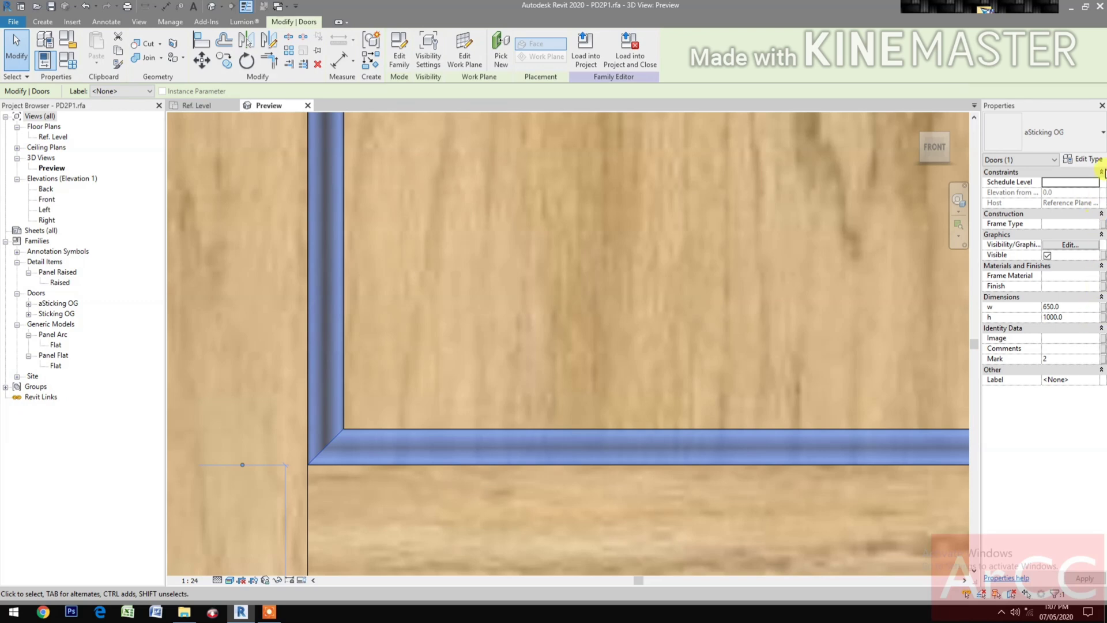
click(1086, 160)
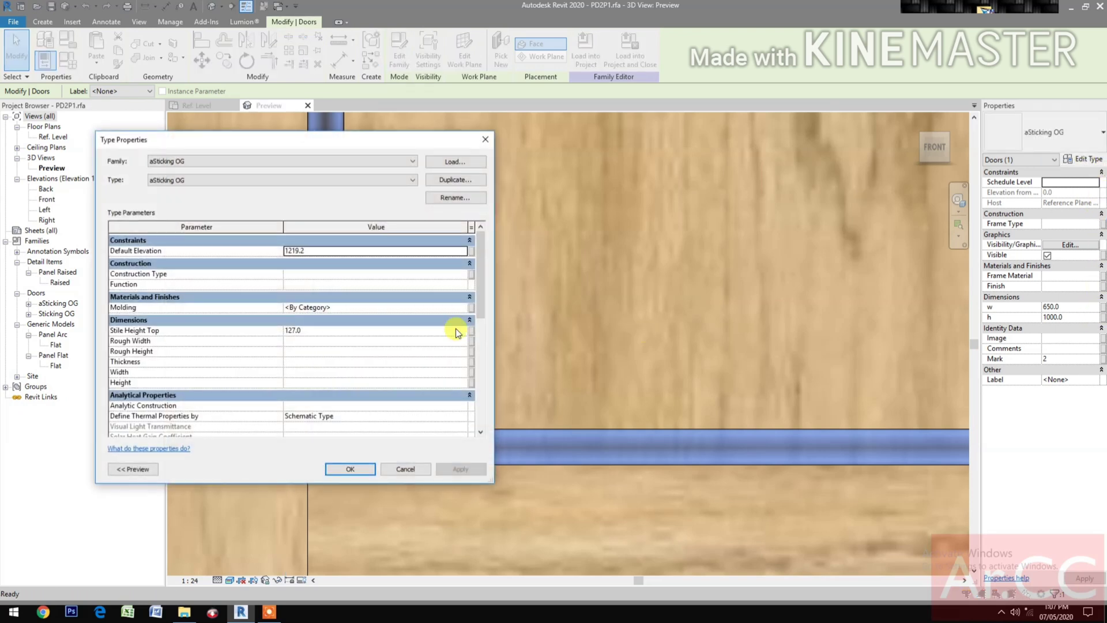
click(472, 307)
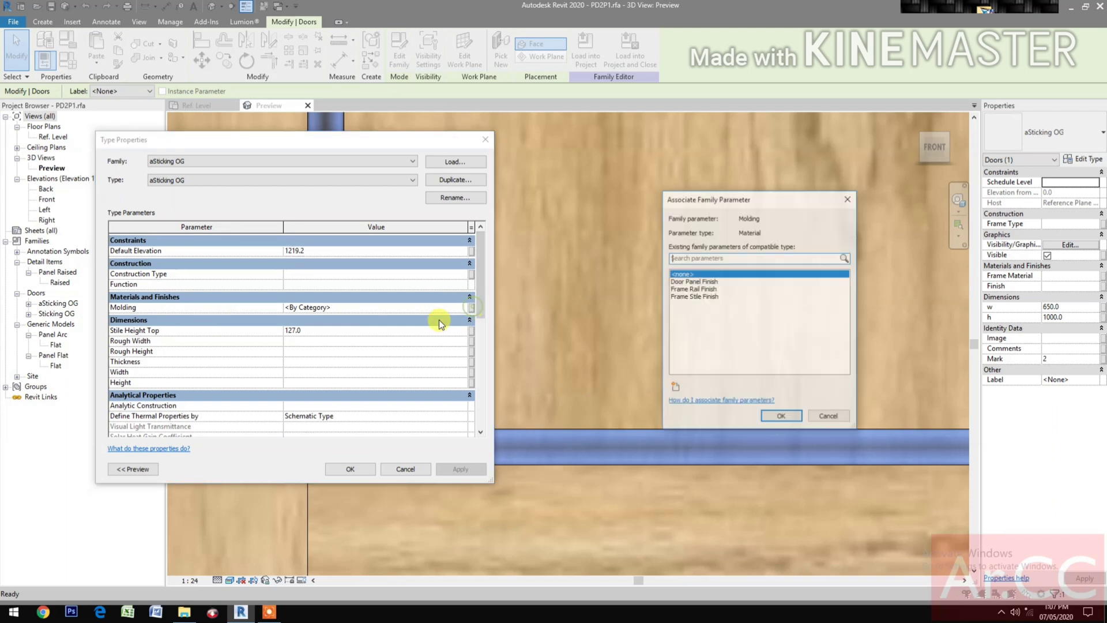
click(703, 281)
click(782, 415)
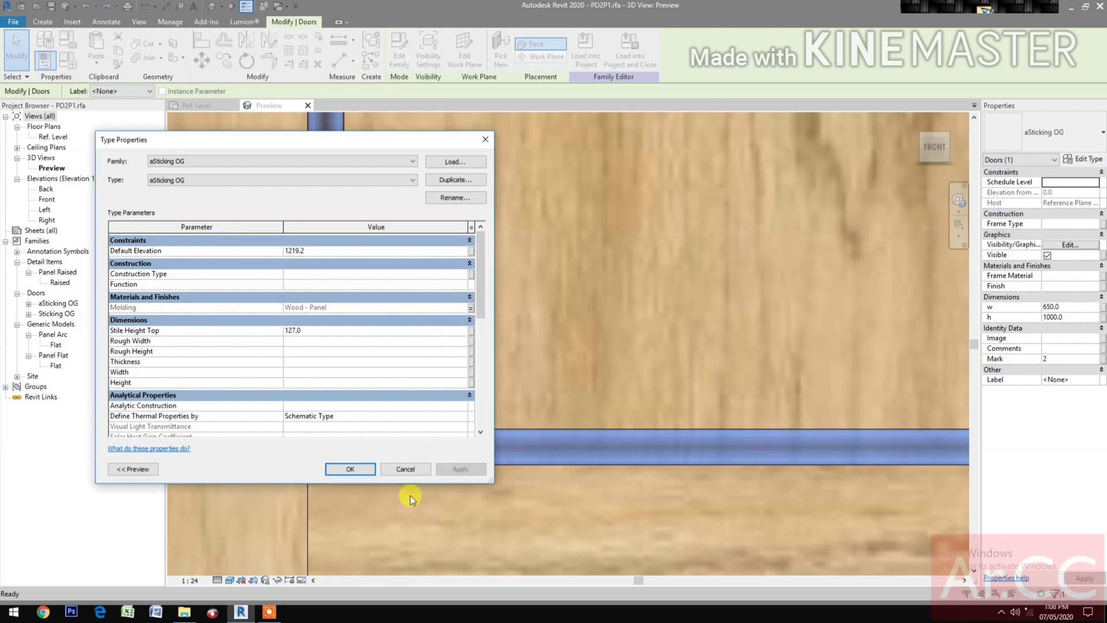
click(360, 469)
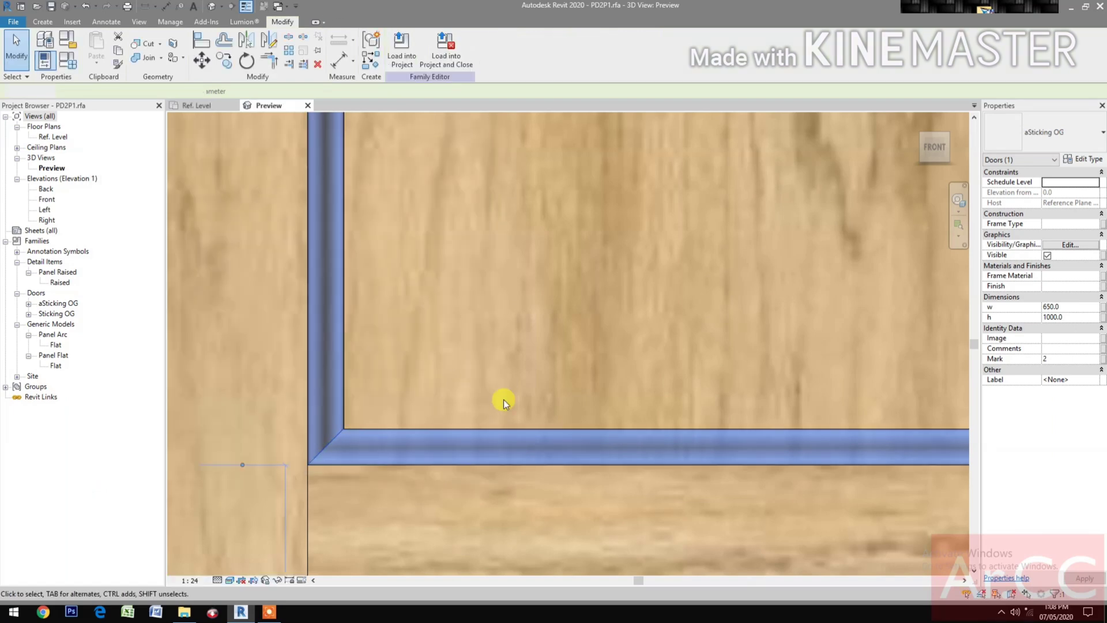
scroll(503, 399, down, 5)
key(Escape)
scroll(728, 427, down, 2)
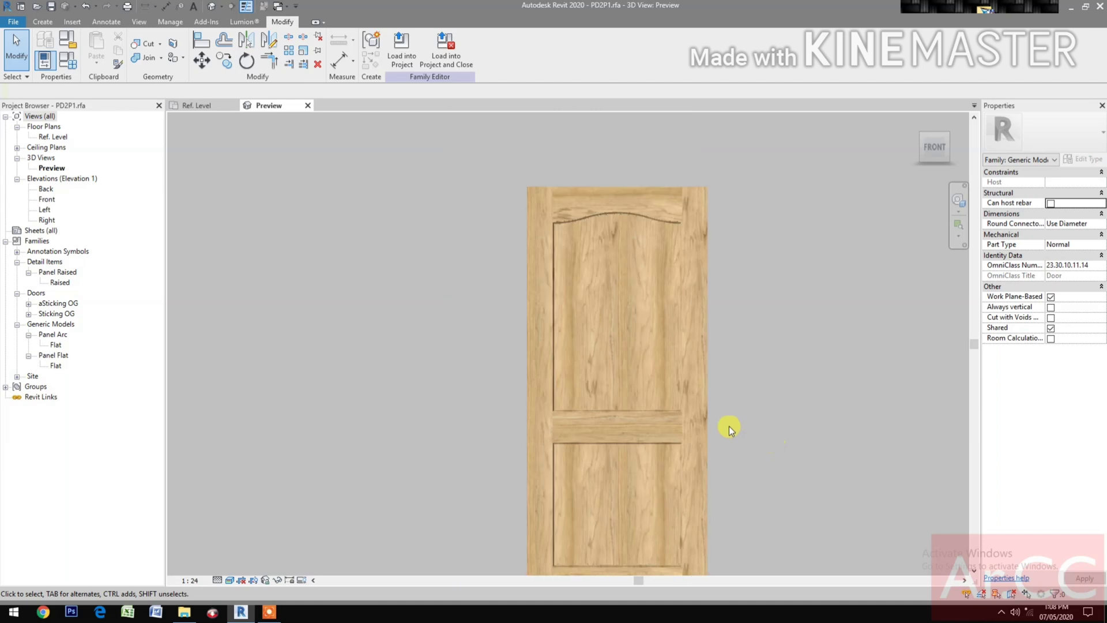
- Examine the wood finishes and moldings on the front, left side and back of the door
scroll(710, 407, up, 1)
scroll(711, 407, down, 2)
scroll(685, 420, up, 1)
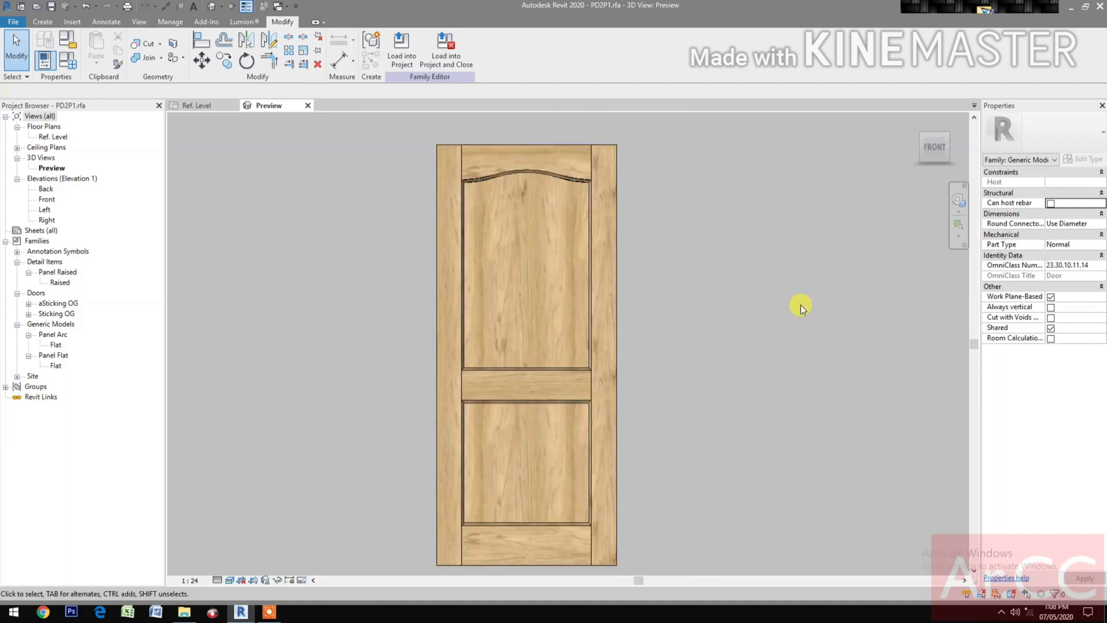
click(912, 151)
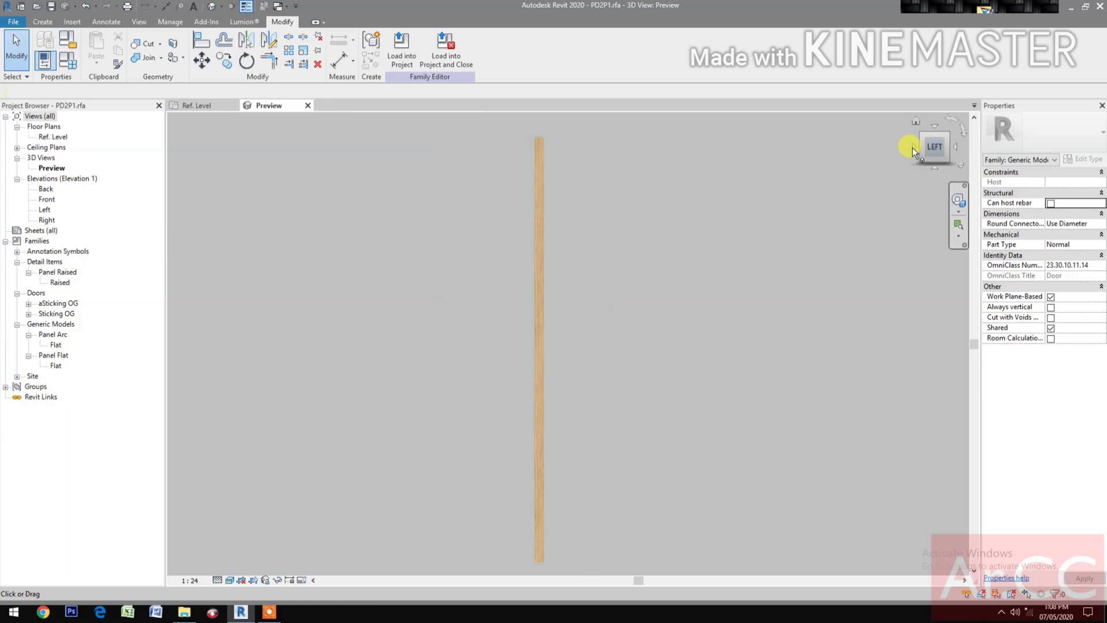
click(912, 148)
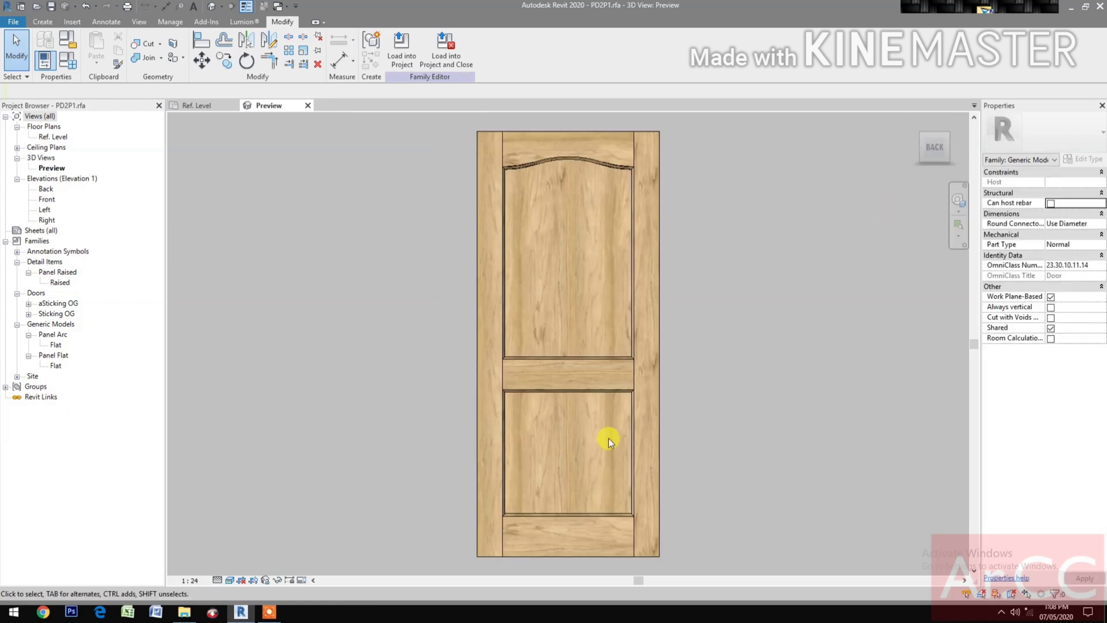
scroll(506, 351, up, 4)
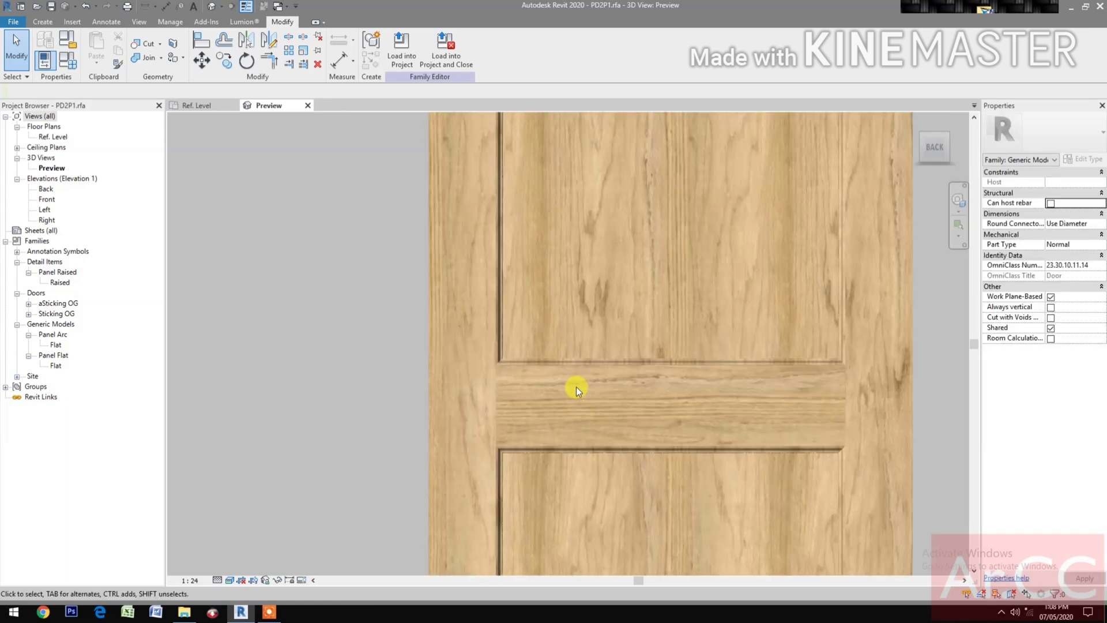
scroll(576, 387, down, 4)
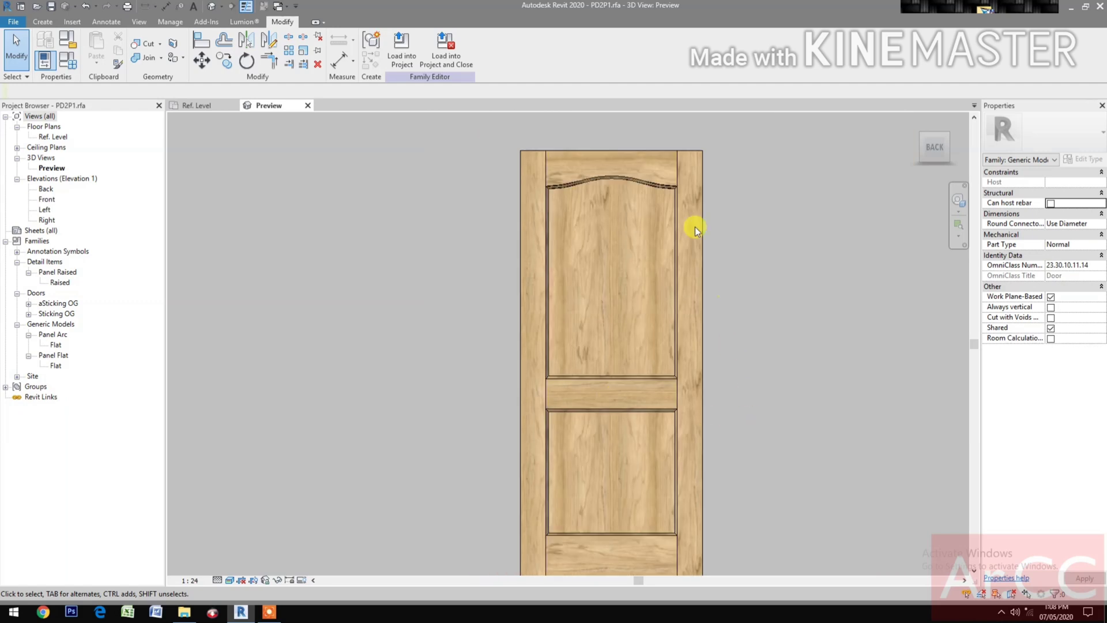
middle_drag(741, 309, 676, 302)
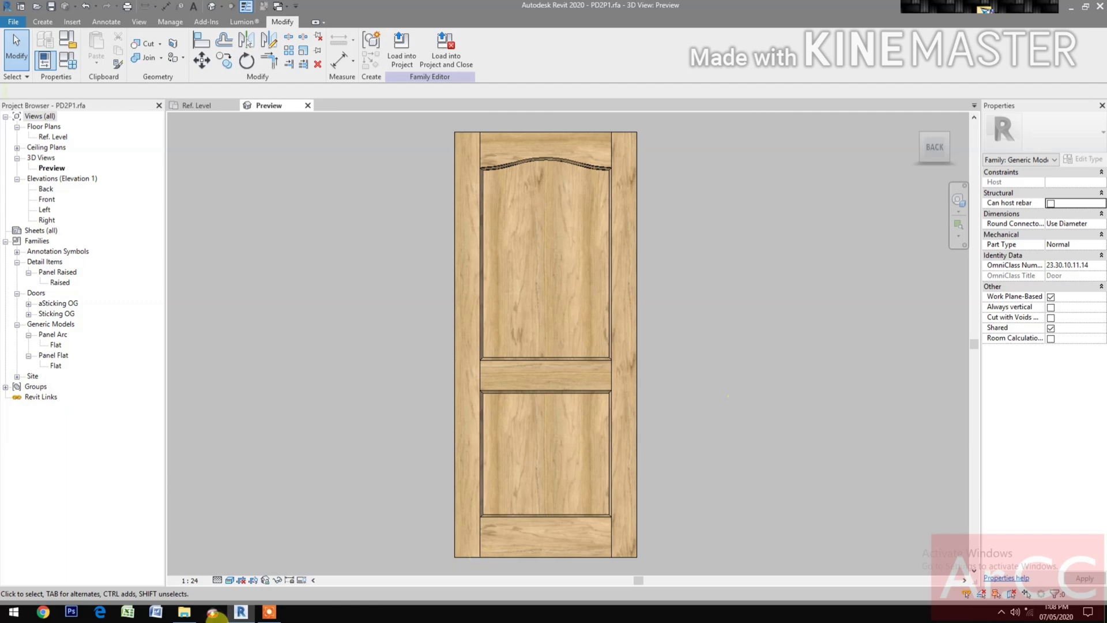
- Open the Raised Panel Arc.rfa family from the Desktop folder
click(184, 612)
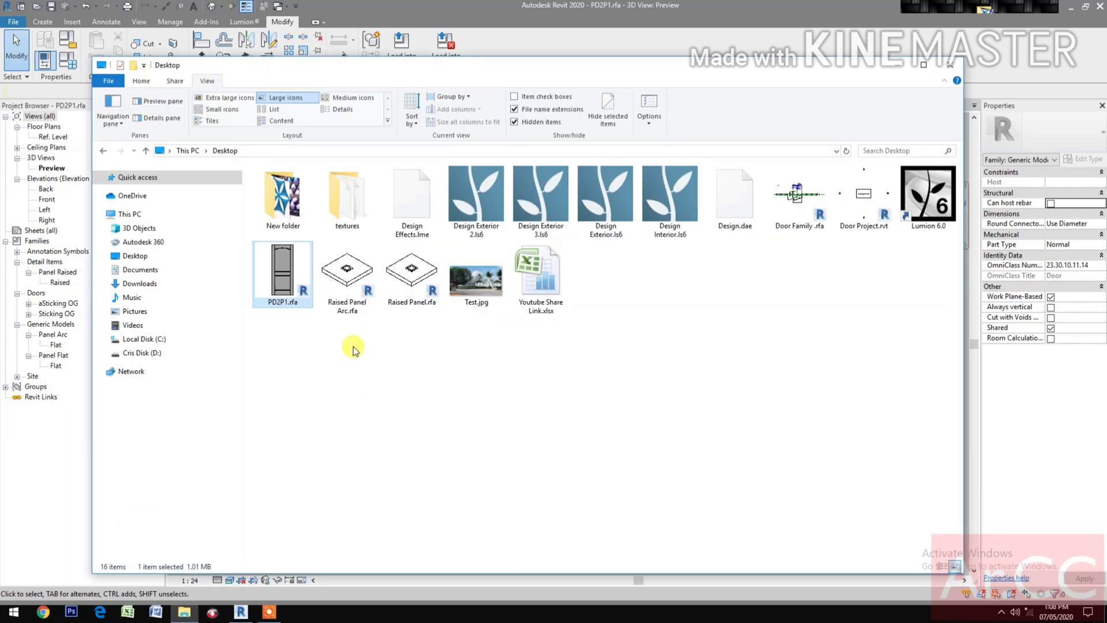
click(347, 297)
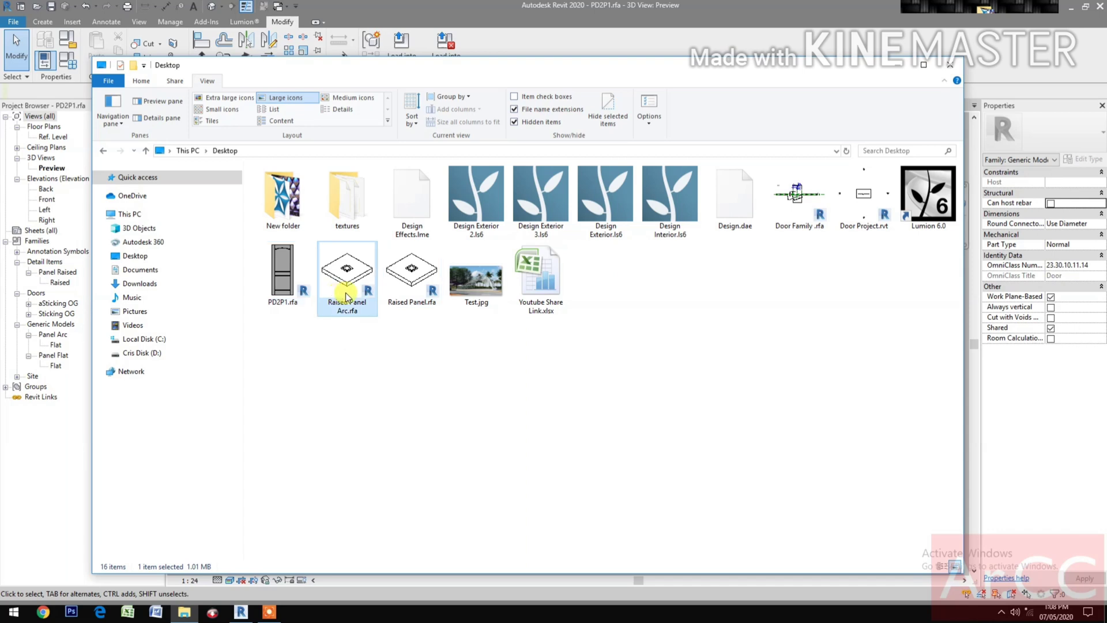
double_click(347, 296)
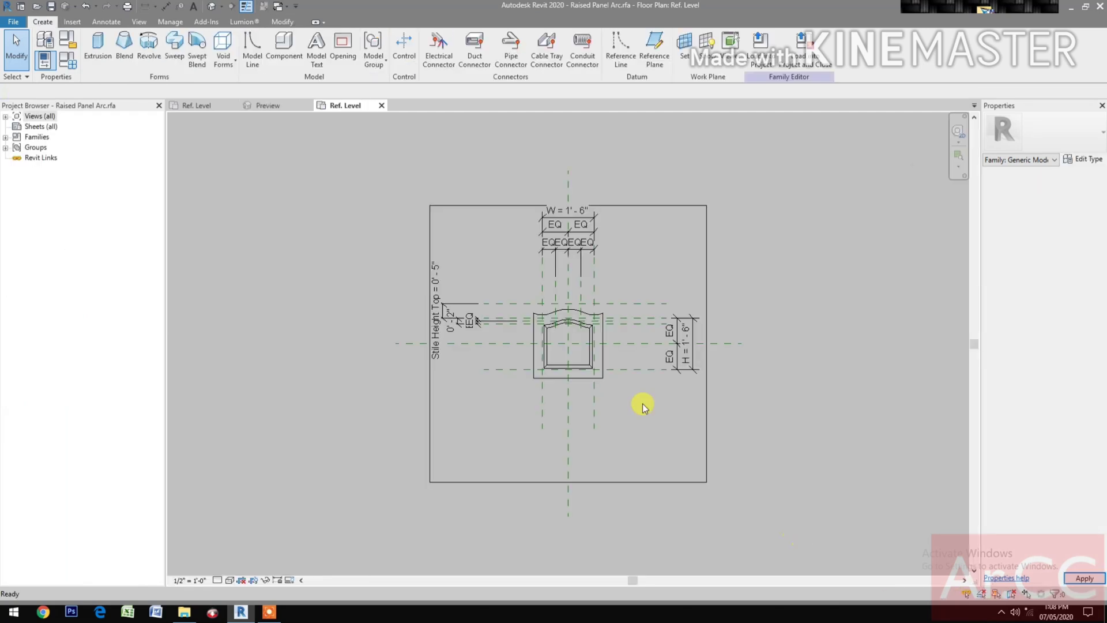
scroll(584, 411, up, 3)
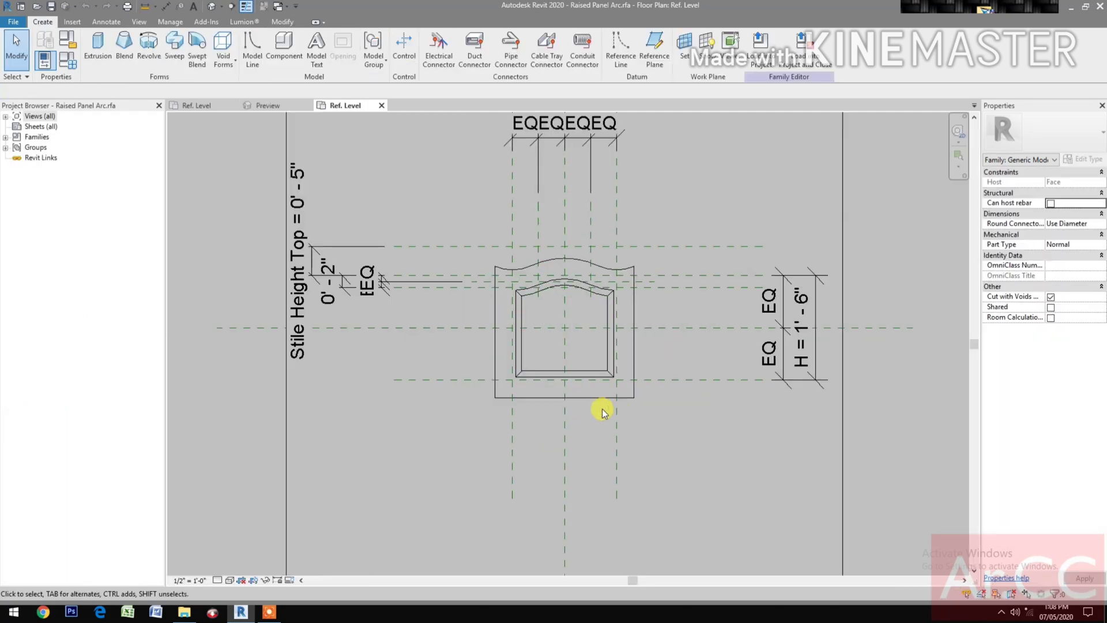
- Load the Raised Panel Arc family into PD2P1.rfa only, close its file, and end component placement without adding an instance
click(818, 65)
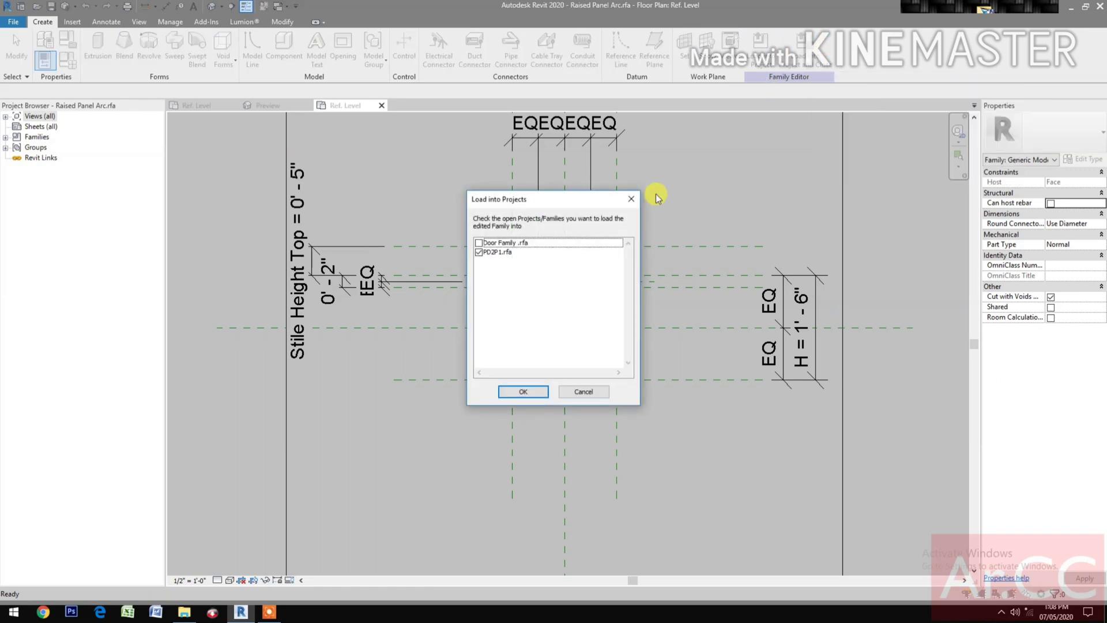
click(514, 393)
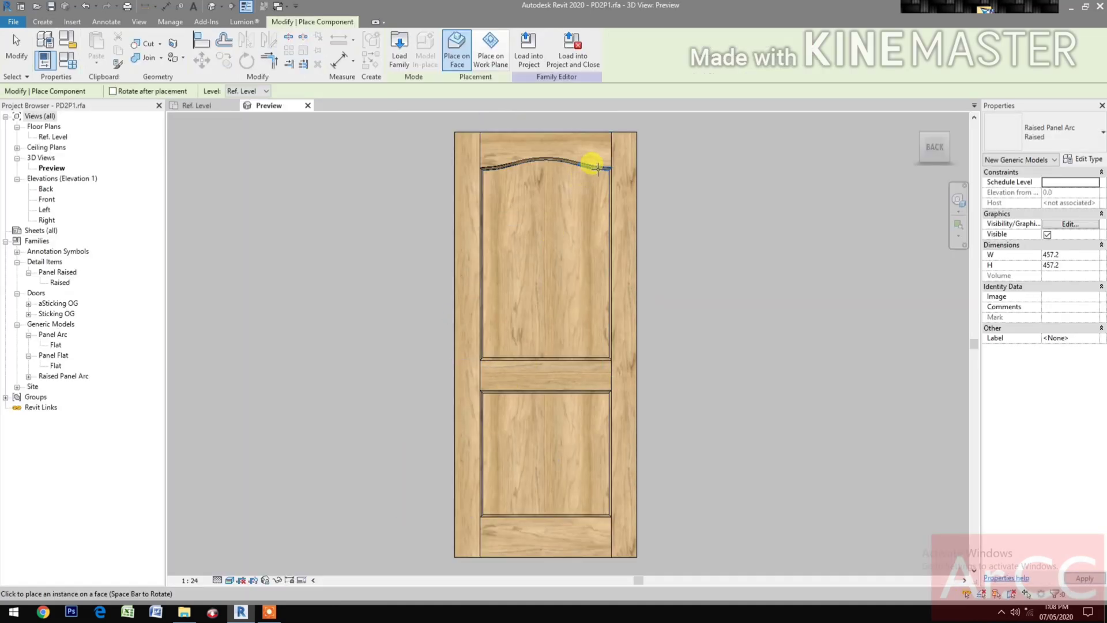
click(598, 168)
key(Escape)
key(Escape)
- Swap the upper arched panel on the back of the door to the Raised type of Raised Panel Arc
scroll(600, 173, up, 2)
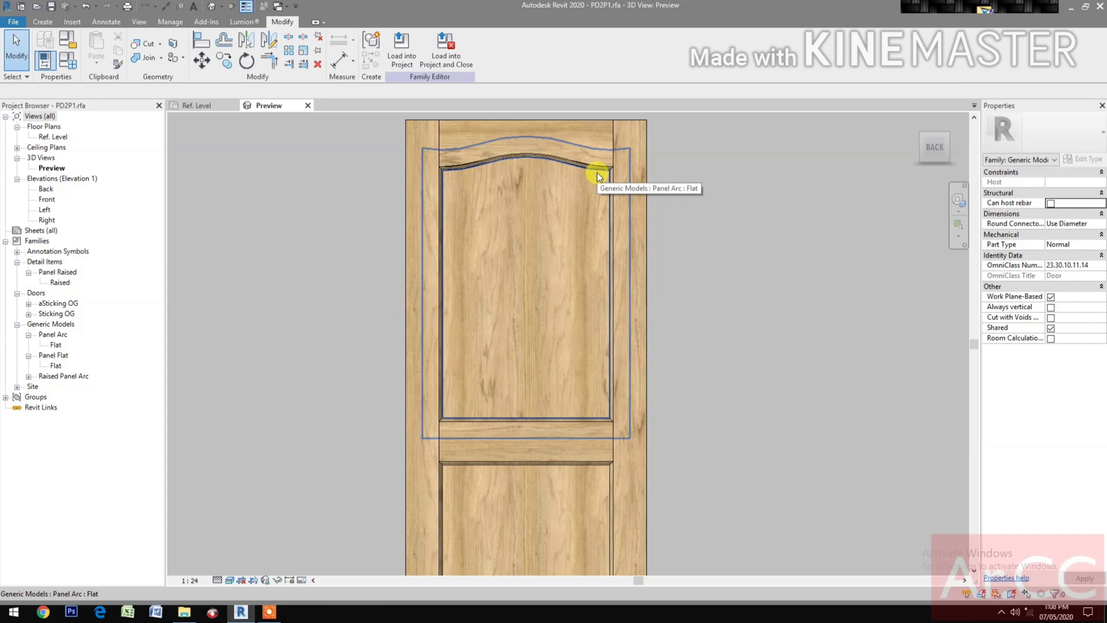
click(596, 172)
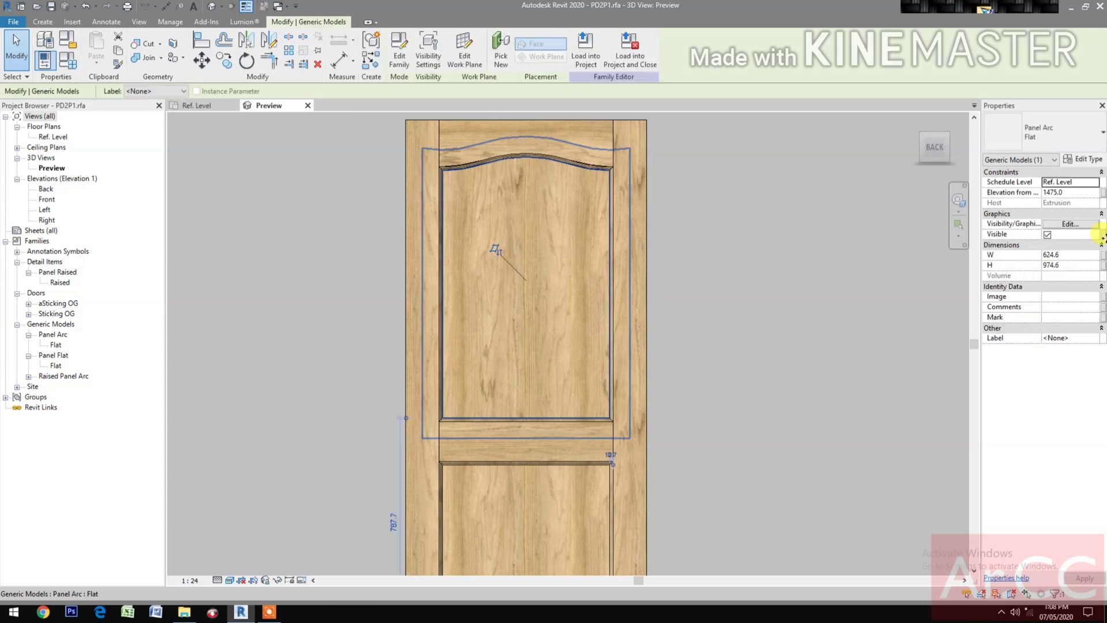
click(1062, 143)
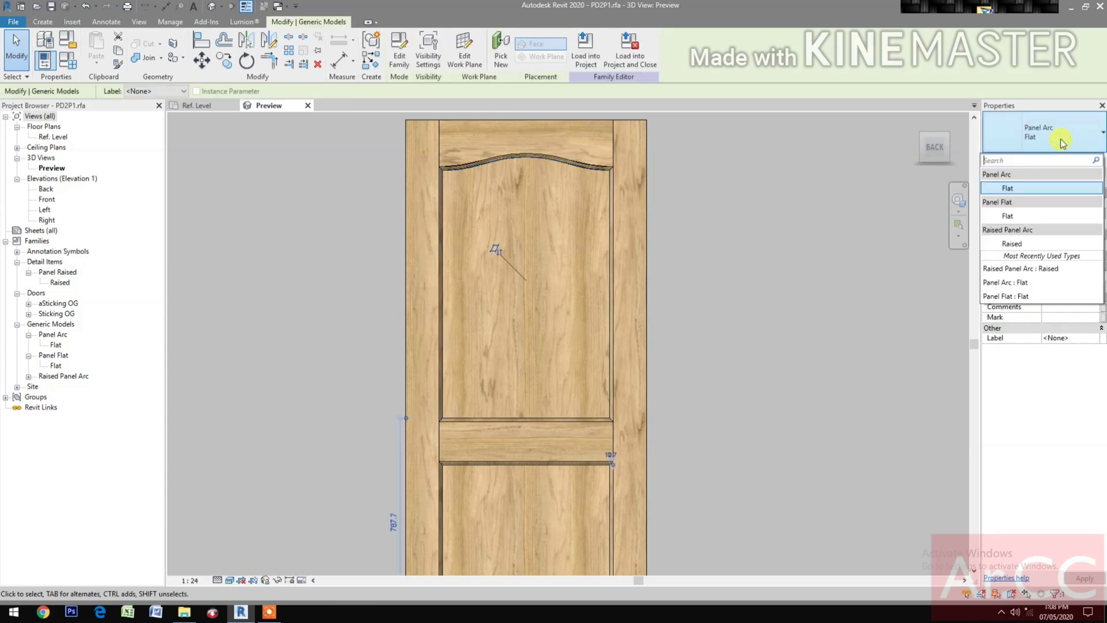
click(1010, 243)
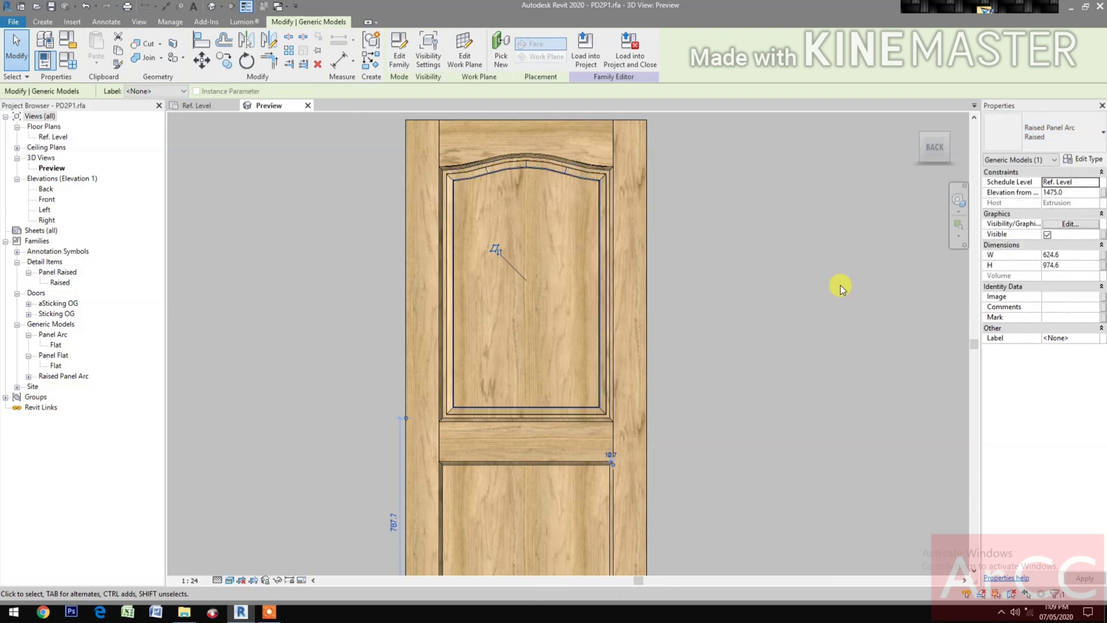
key(Escape)
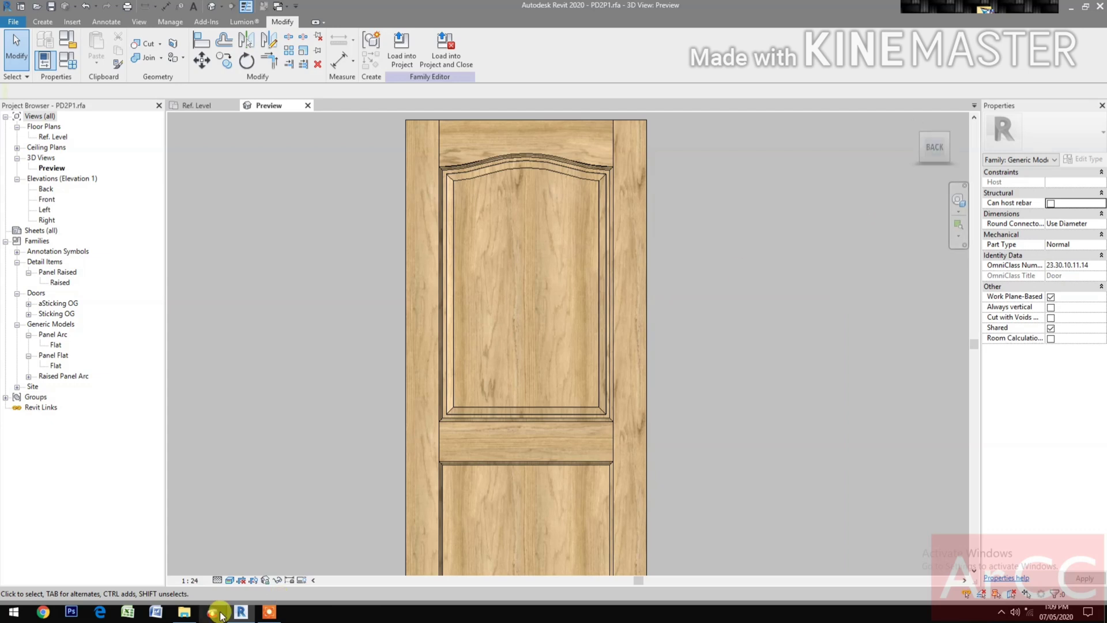
- Open the Raised Panel.rfa family from the Desktop folder
click(185, 613)
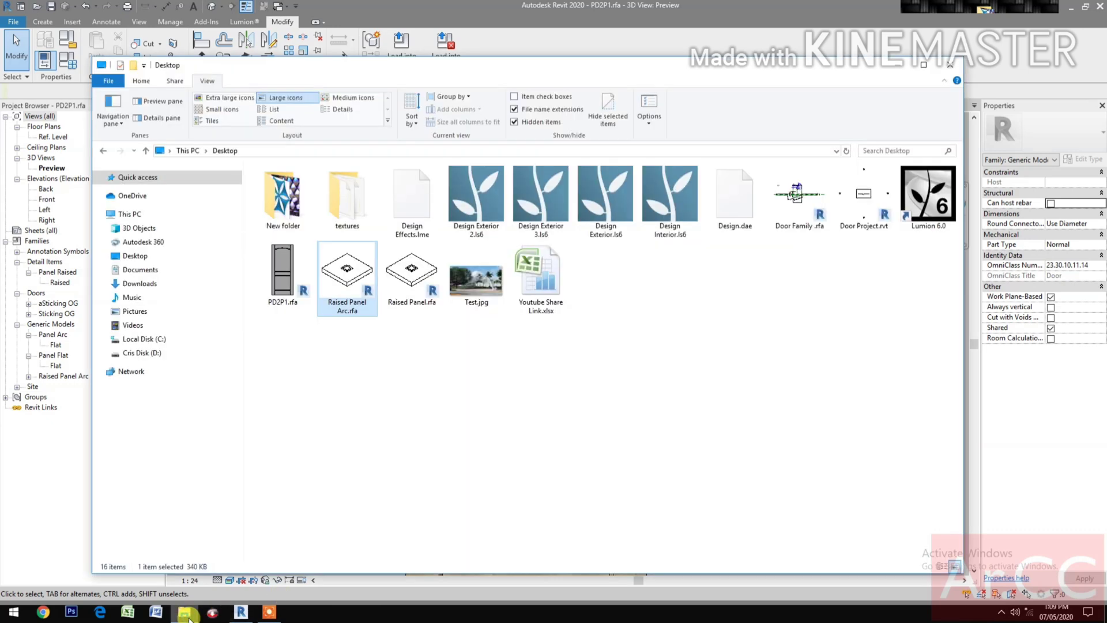
click(422, 274)
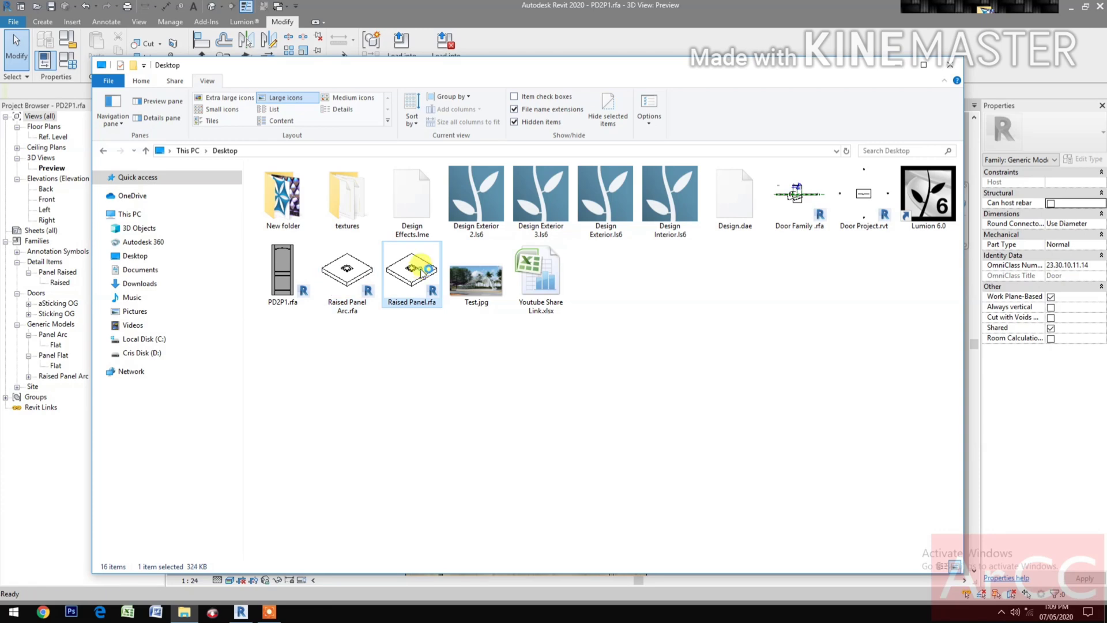
double_click(422, 274)
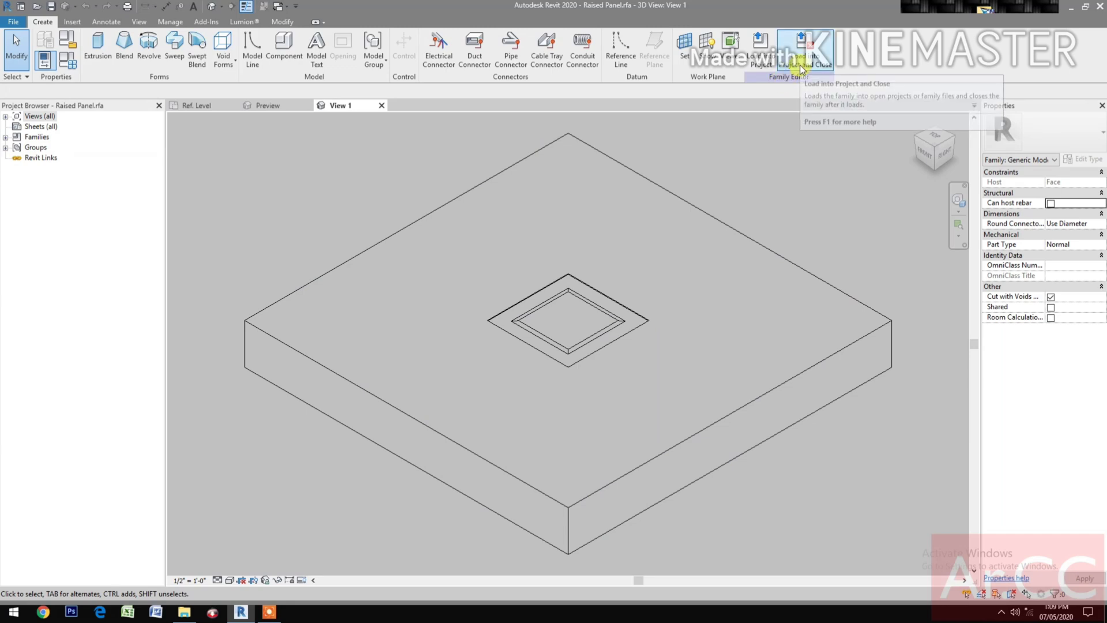
- Load the Raised Panel family into PD2P1.rfa only, close its file, and end component placement without adding an instance
click(800, 64)
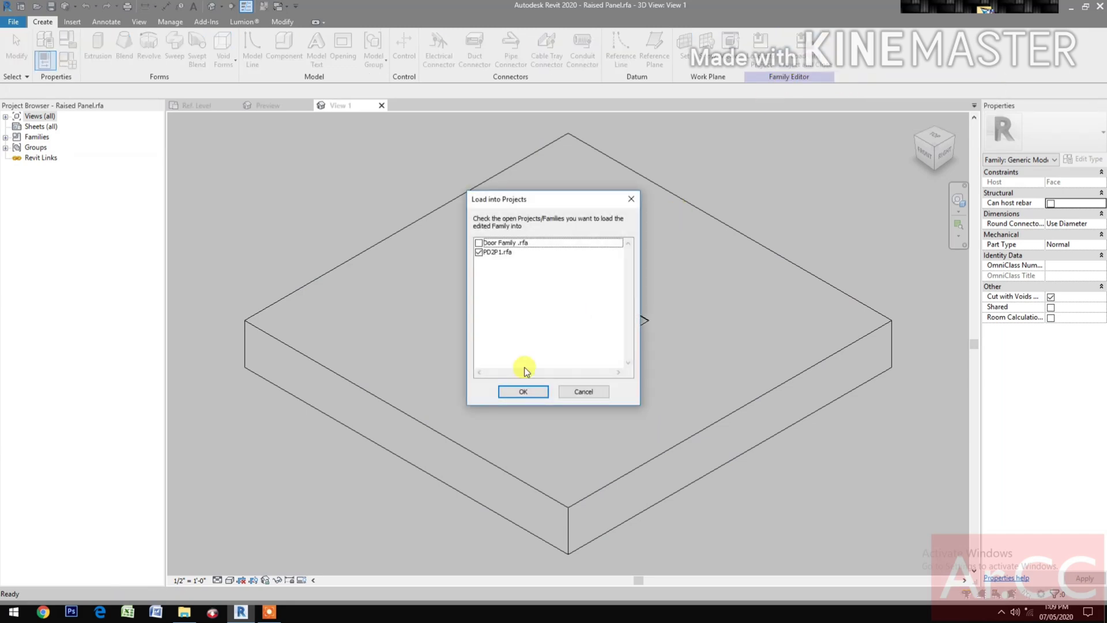
click(512, 391)
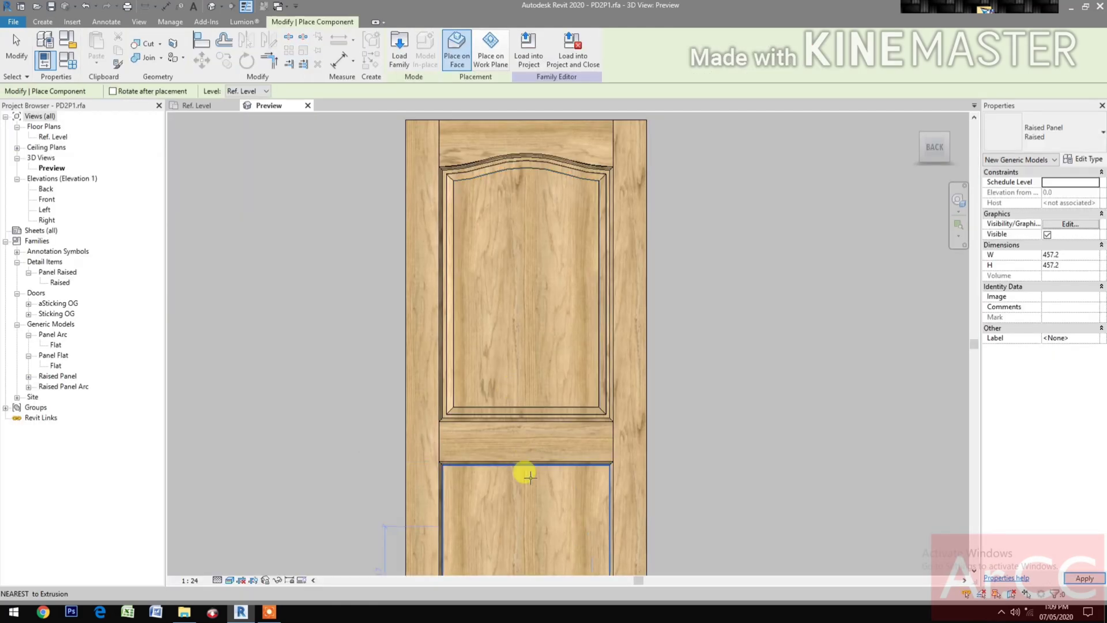
middle_drag(527, 498, 539, 403)
key(Escape)
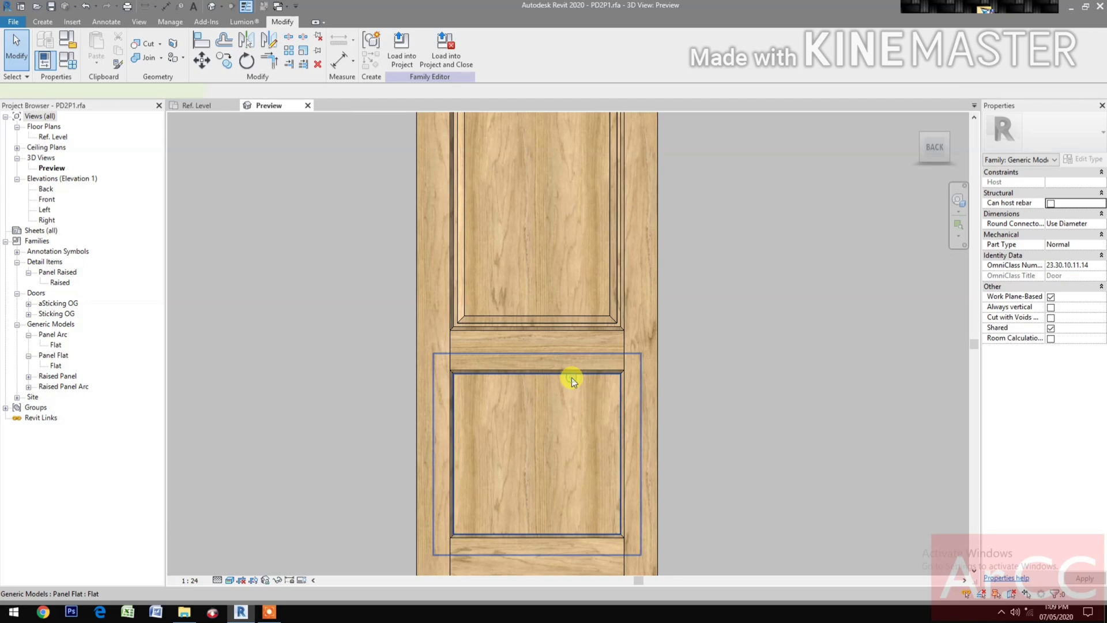
- Swap the lower flat panel on the back of the door to the Raised type of Raised Panel, and deselect it
click(571, 377)
click(1053, 149)
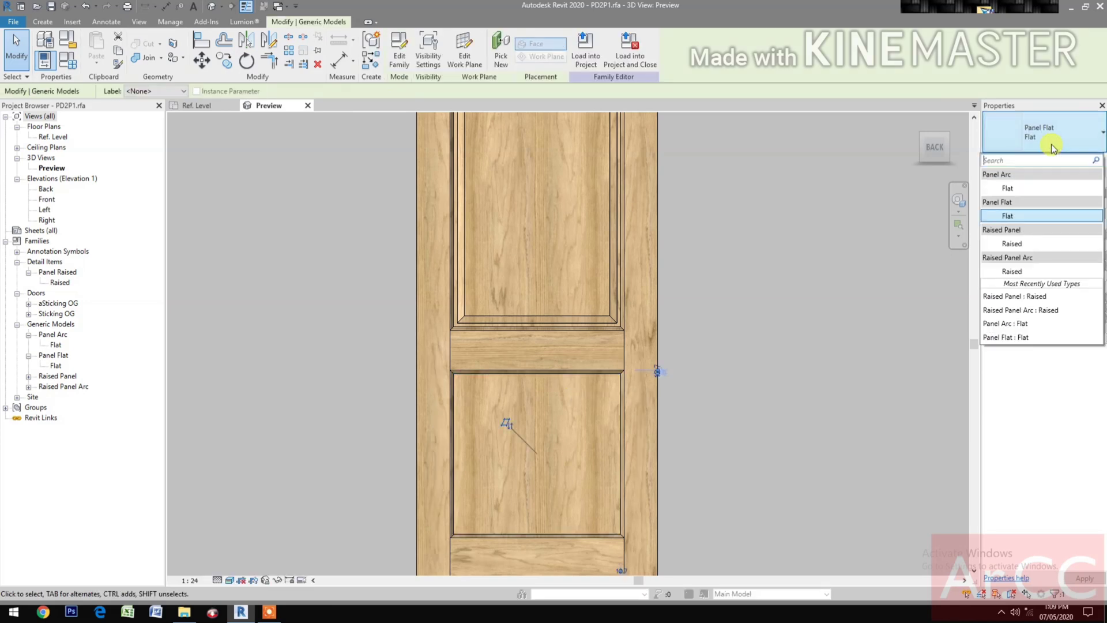
click(1019, 246)
click(714, 416)
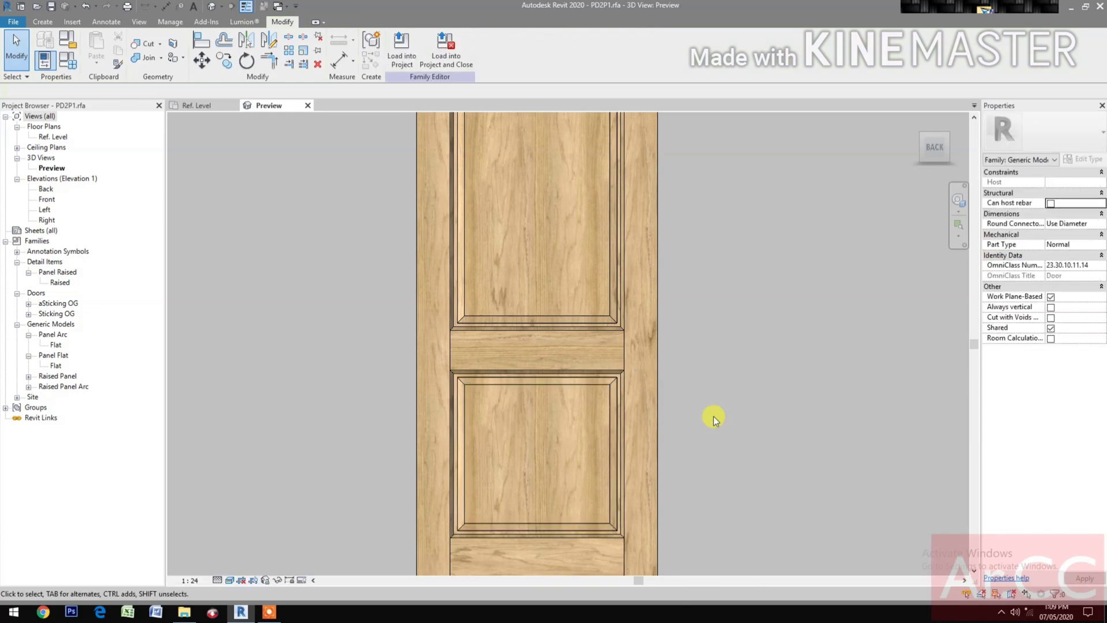
scroll(631, 404, up, 3)
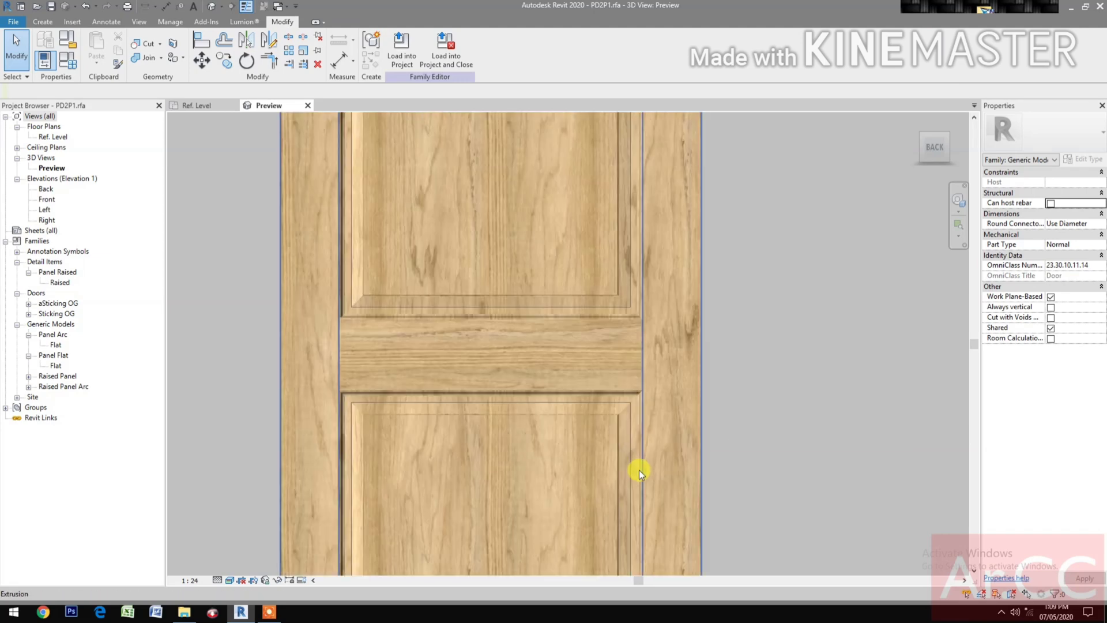
scroll(689, 407, down, 3)
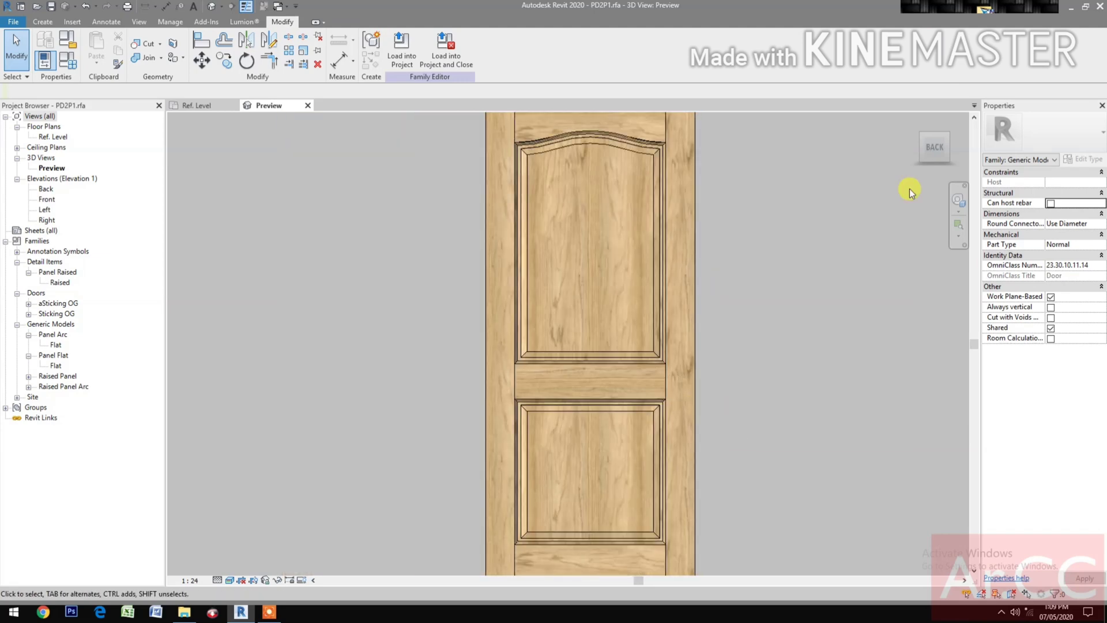
- Turn to the front of the door and swap its upper arched panel to the Raised type of Raised Panel Arc
click(914, 152)
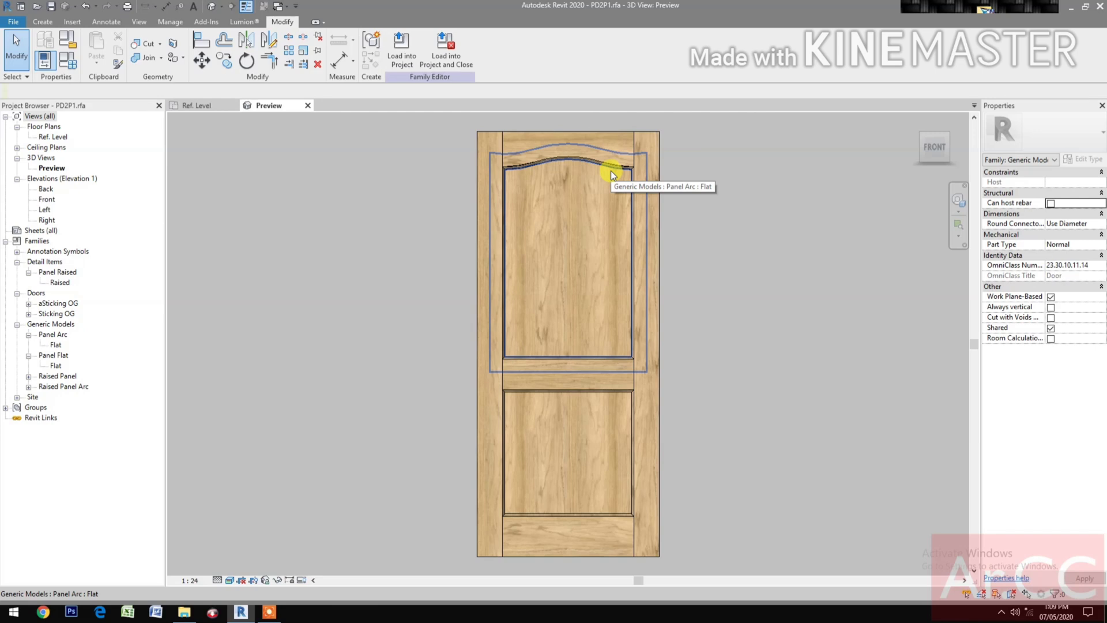
click(610, 171)
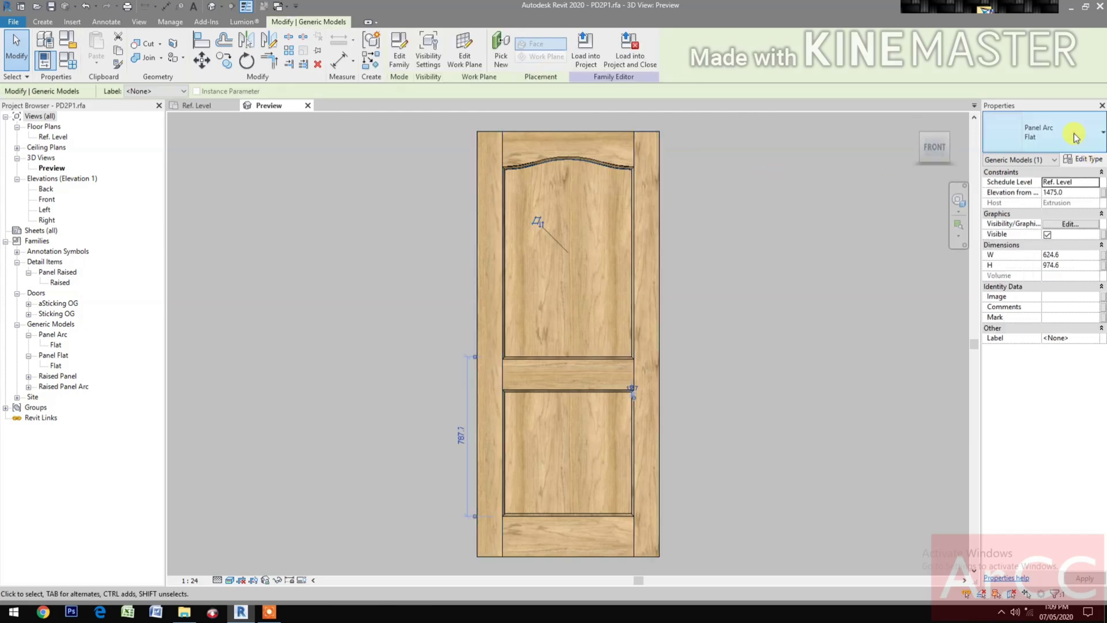
click(1075, 137)
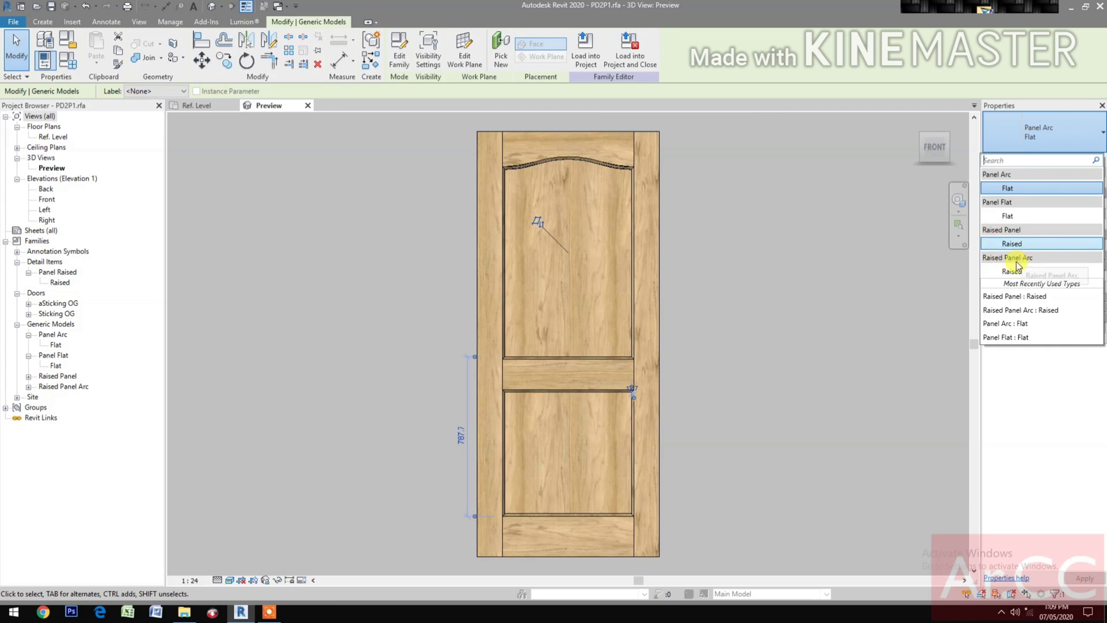
click(1008, 272)
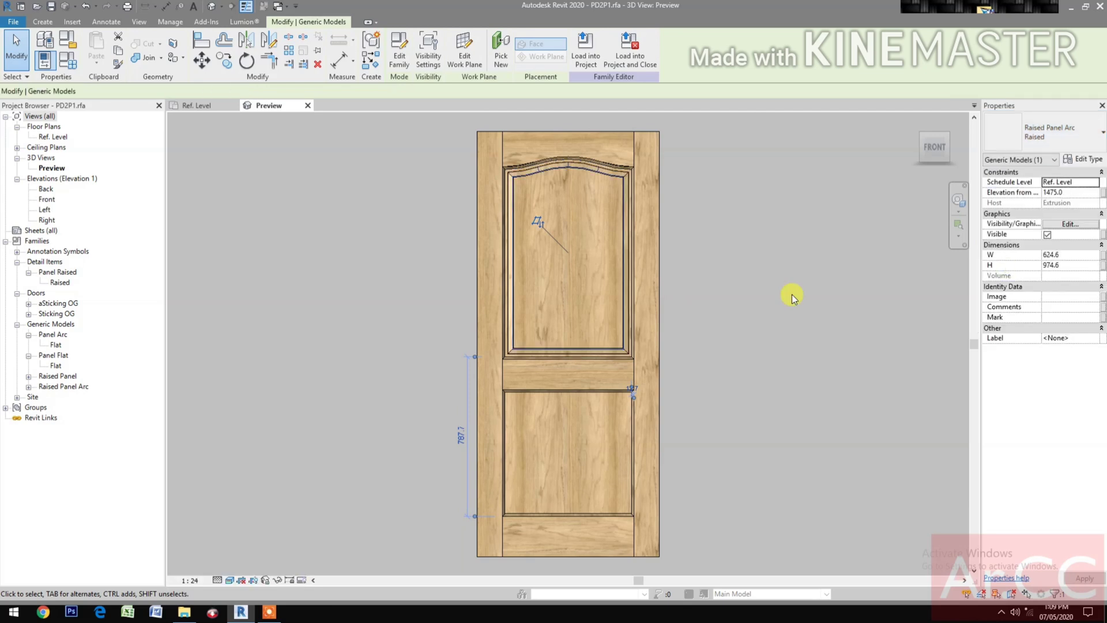
click(791, 294)
- Swap the lower flat panel on the front of the door to the Raised type of Raised Panel, and deselect it
middle_drag(714, 489, 683, 447)
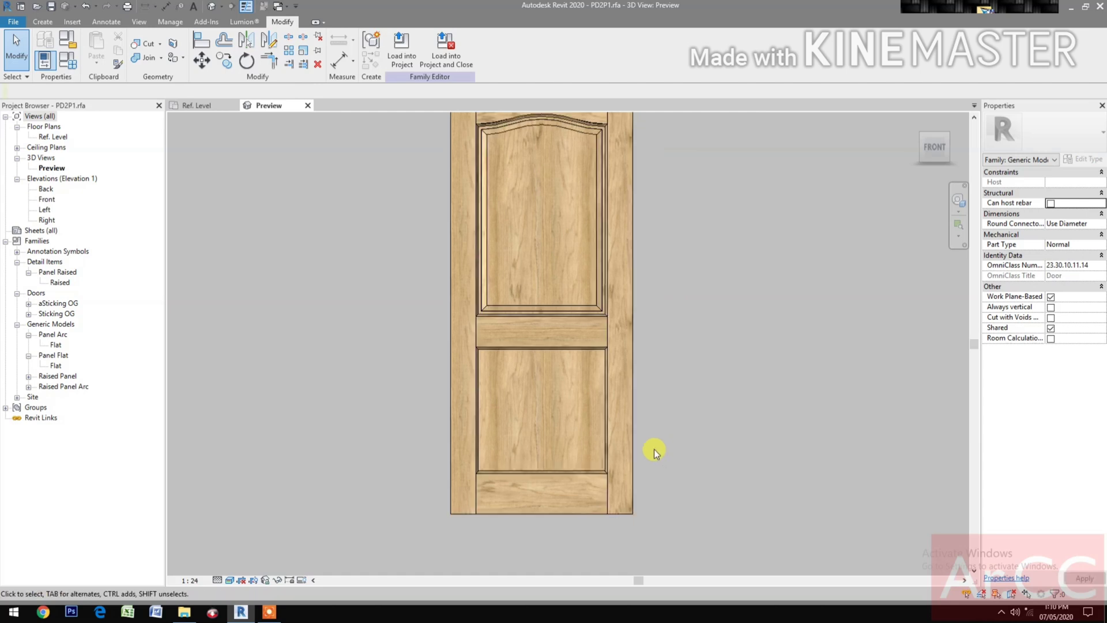
click(562, 351)
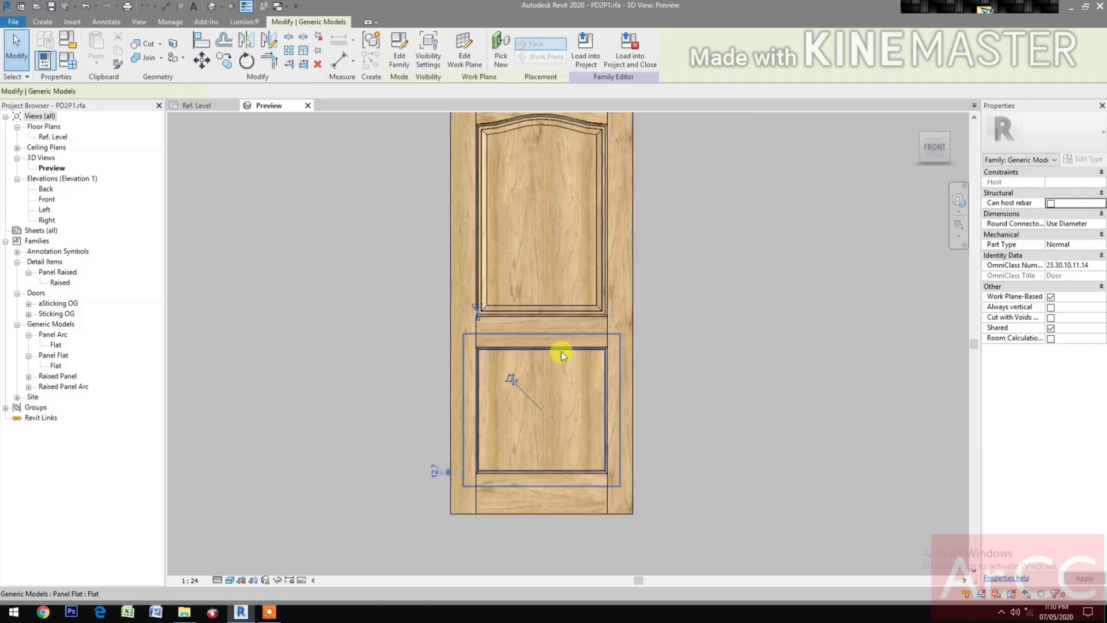
click(1053, 141)
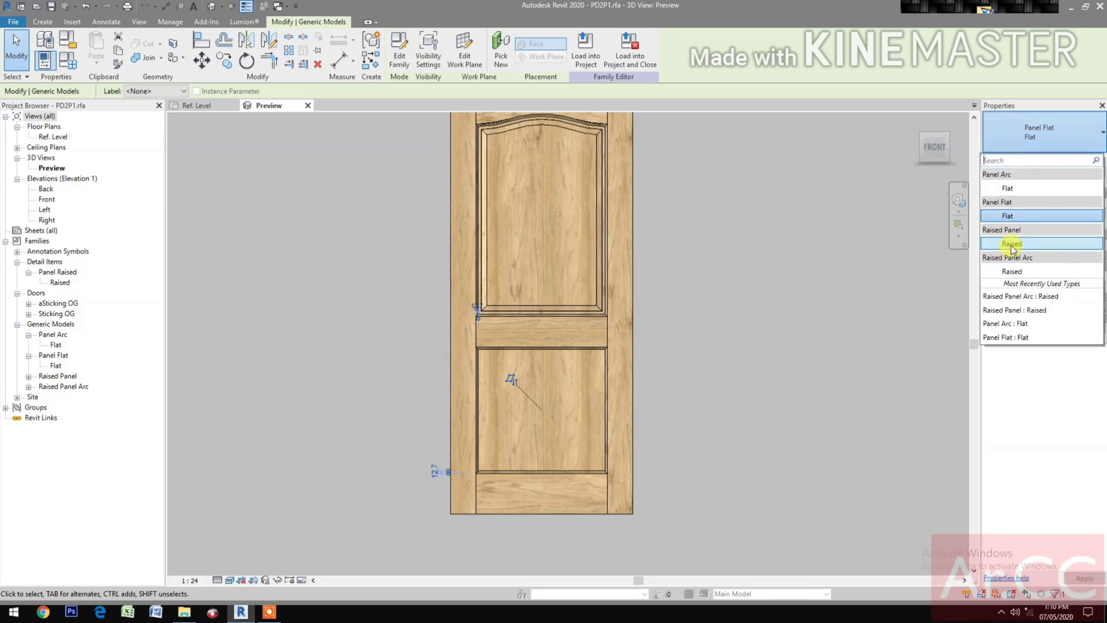
click(784, 352)
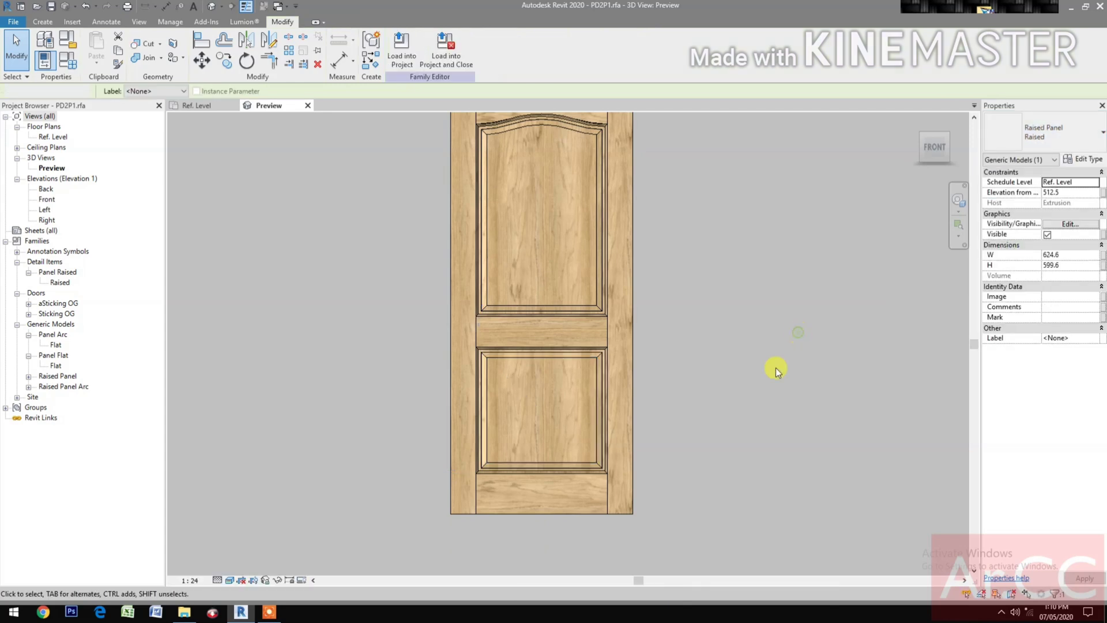
middle_drag(756, 376, 658, 418)
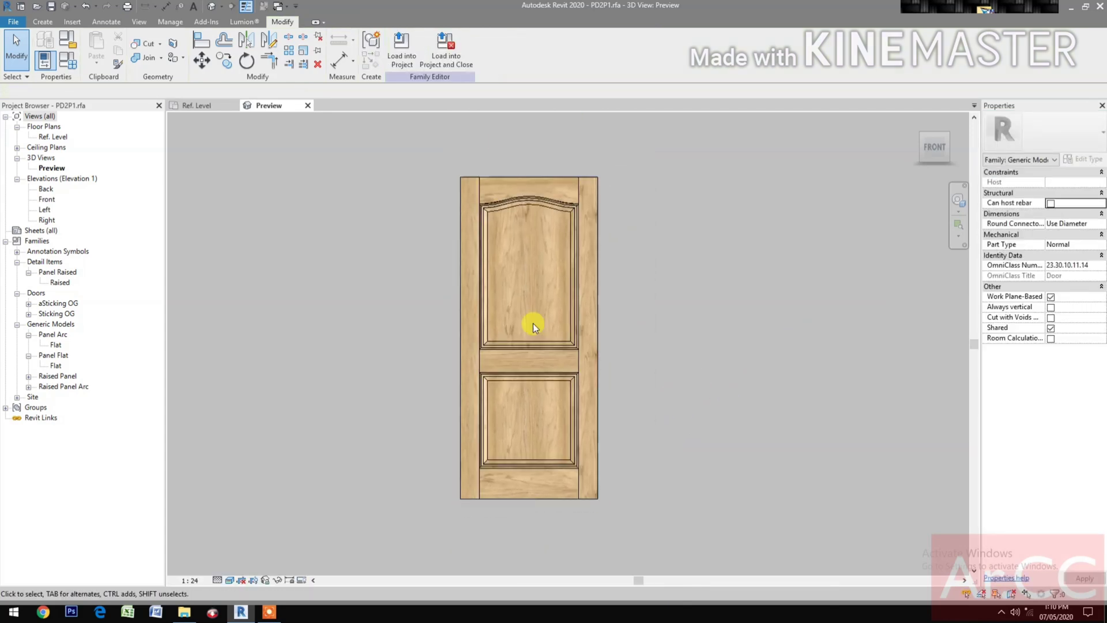
- Open the Ref. Level floor plan of PD2P1.rfa and set its visual style to Hidden Line
click(198, 105)
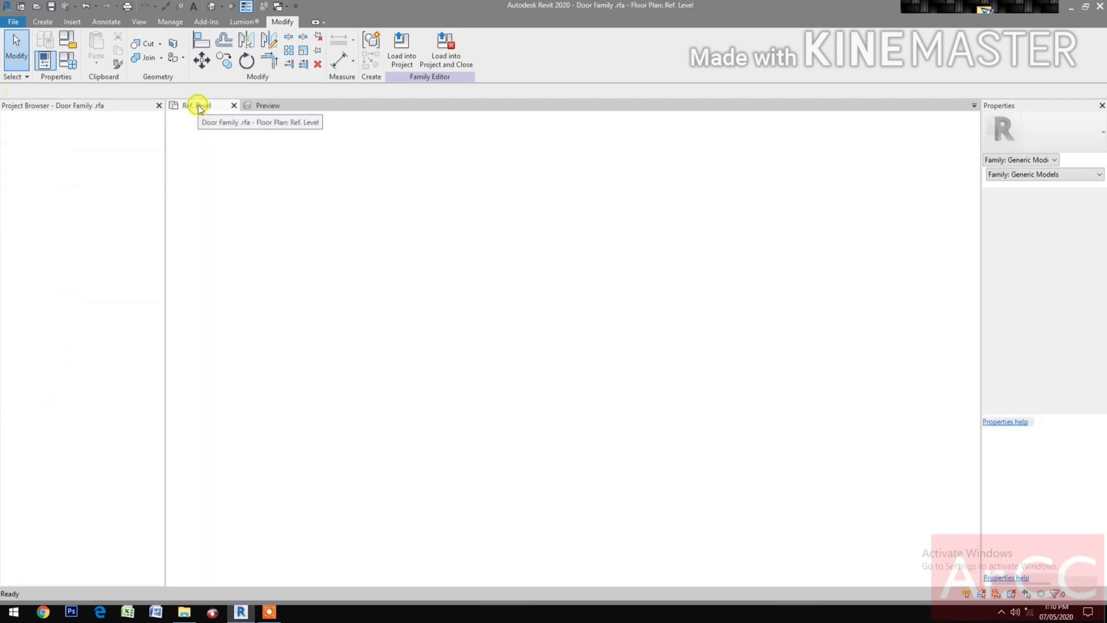
click(267, 106)
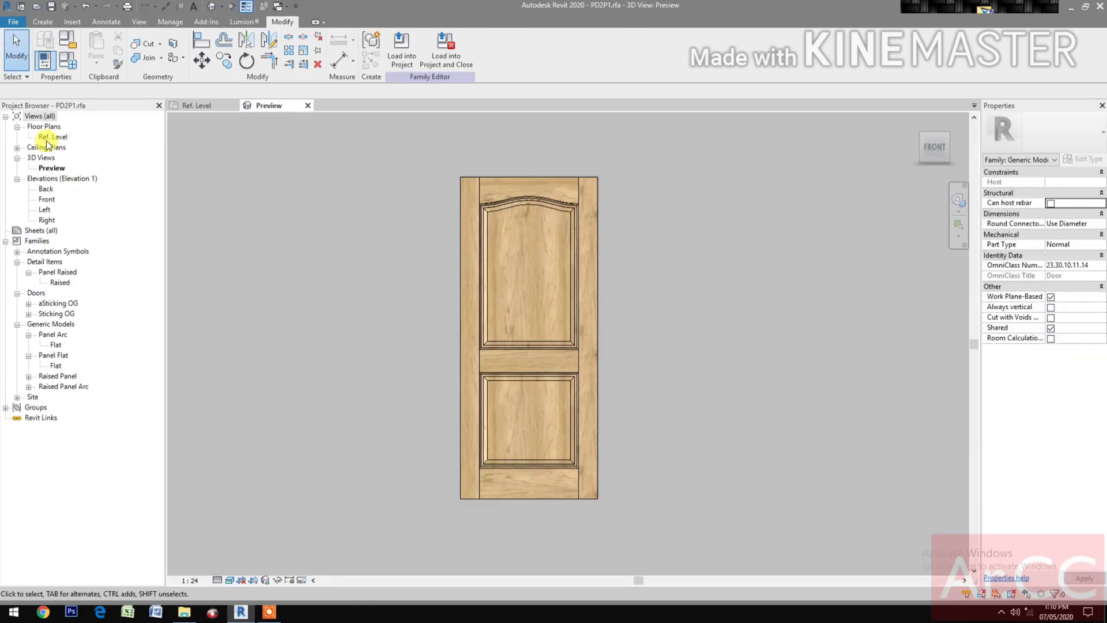
double_click(53, 137)
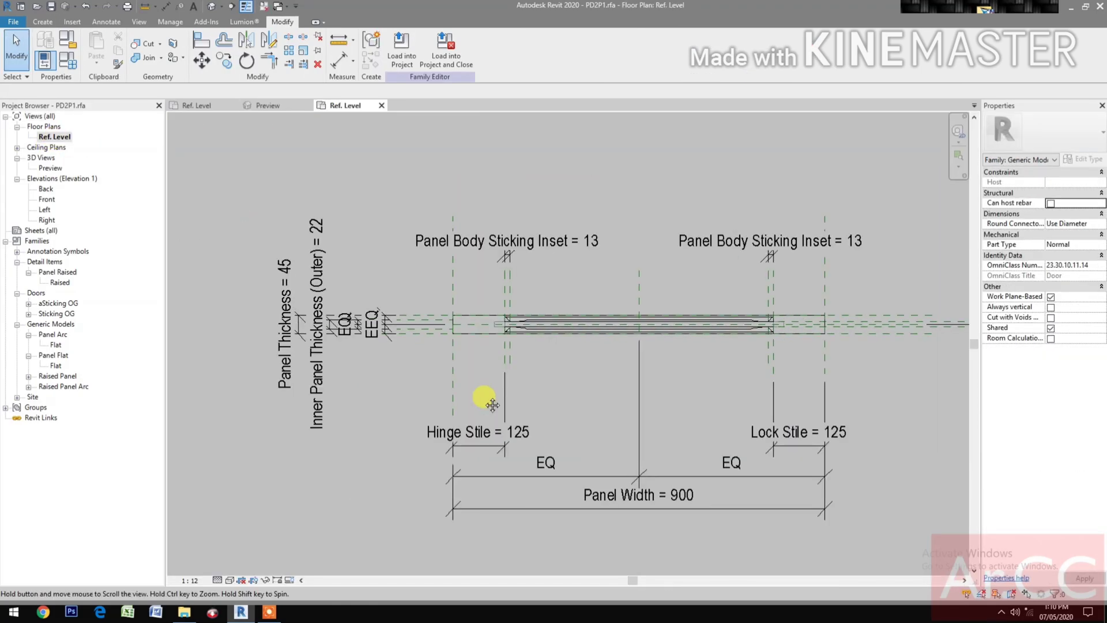
click(228, 580)
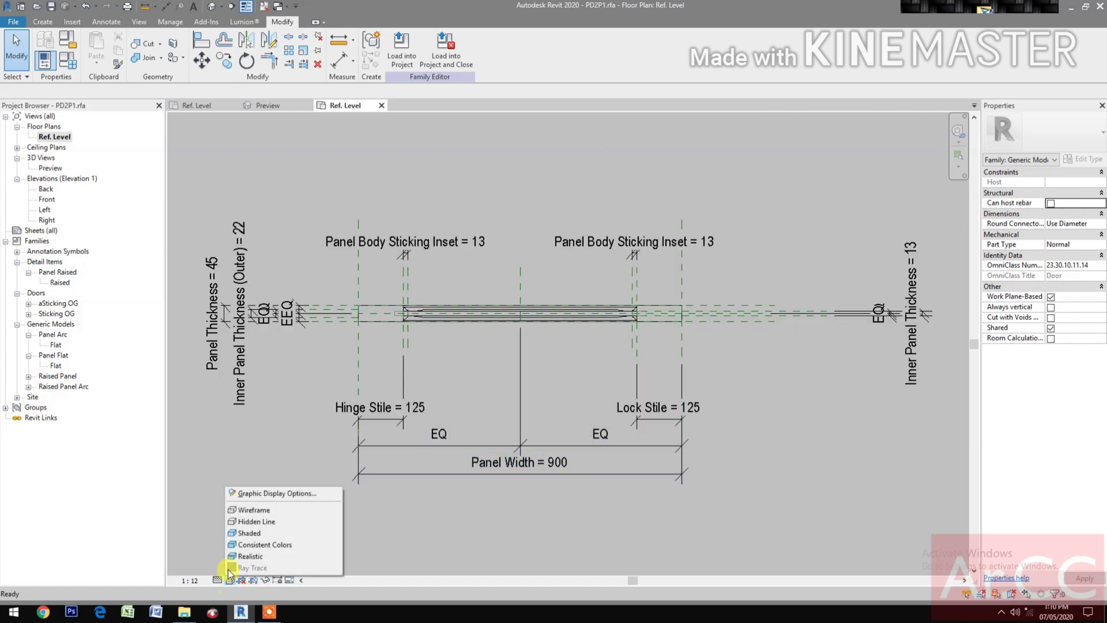
click(239, 523)
scroll(380, 329, up, 3)
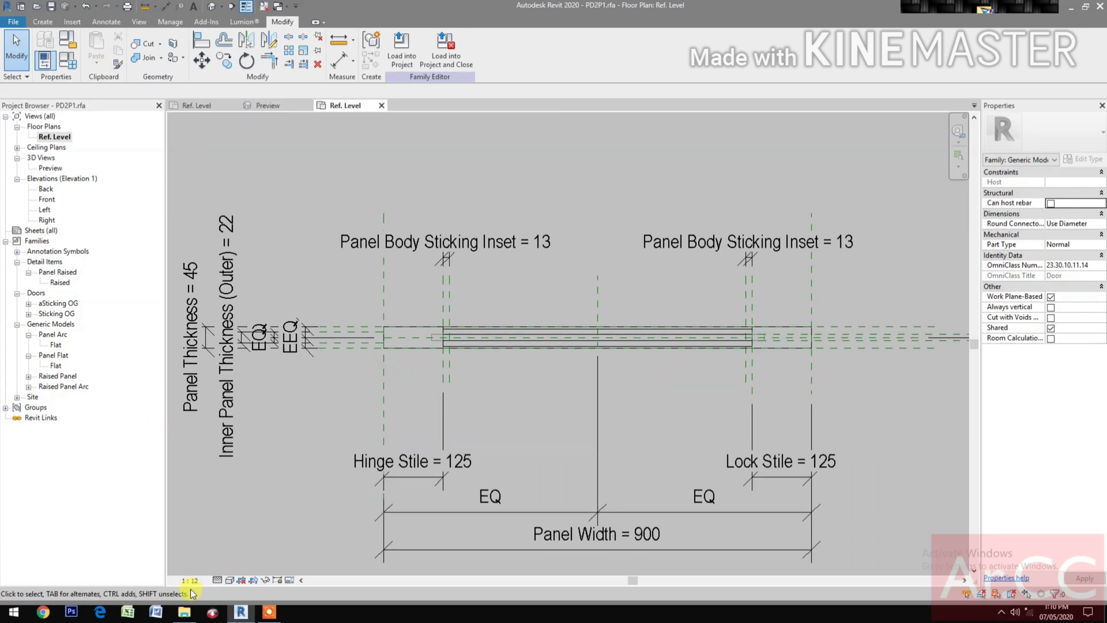
- Draw a vertical reference plane through the middle of the hinge stile, crossing the full door panel thickness
click(44, 22)
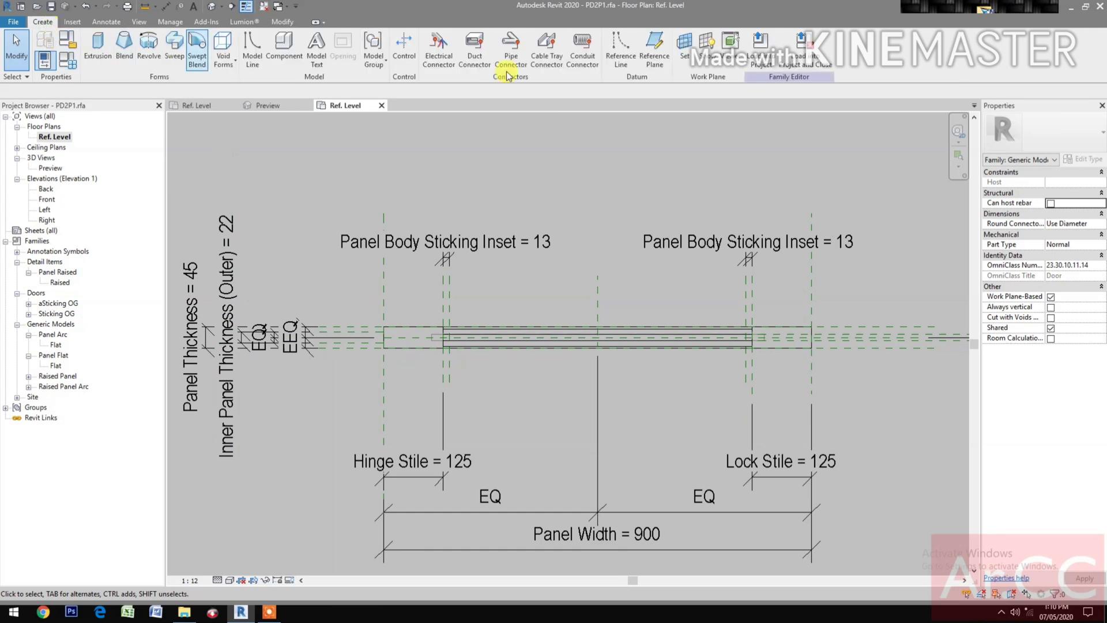
key(r)
key(p)
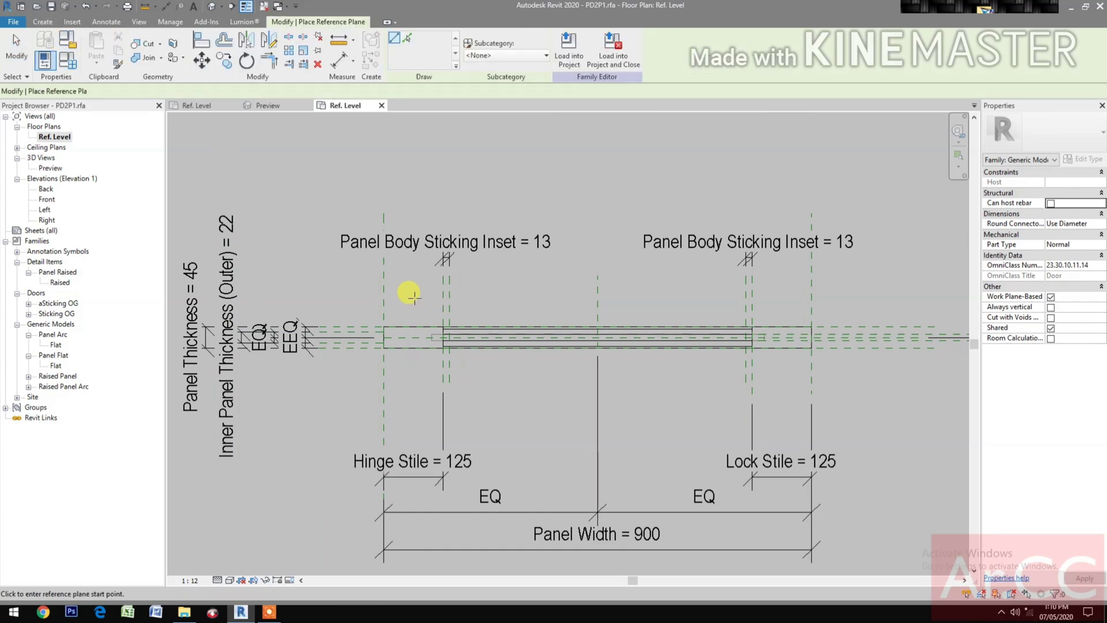
click(412, 291)
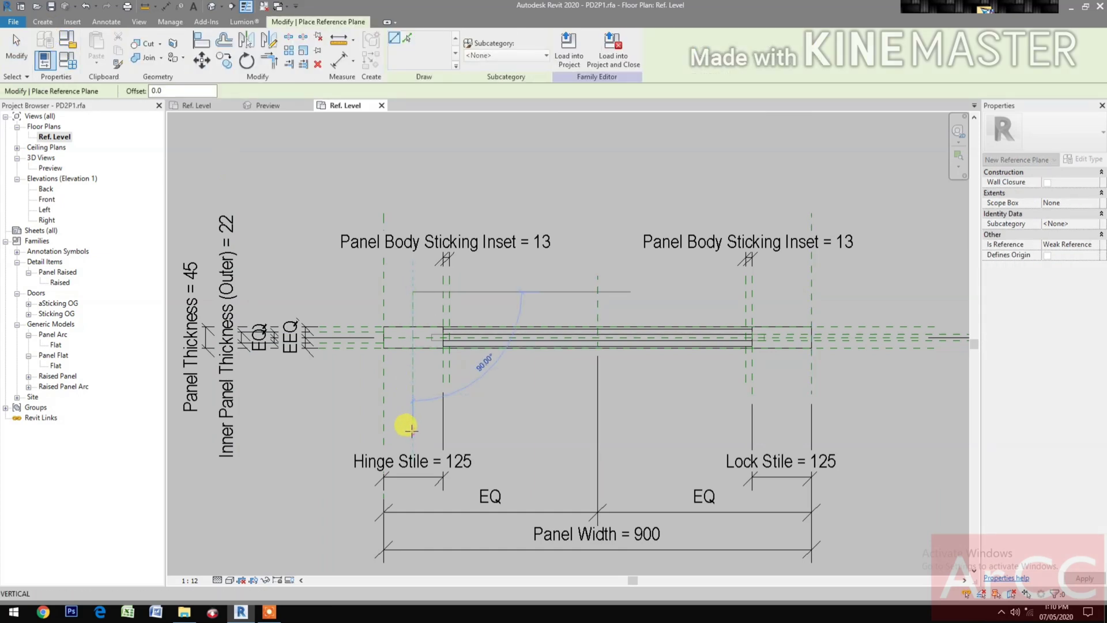
click(412, 429)
key(Escape)
key(Escape)
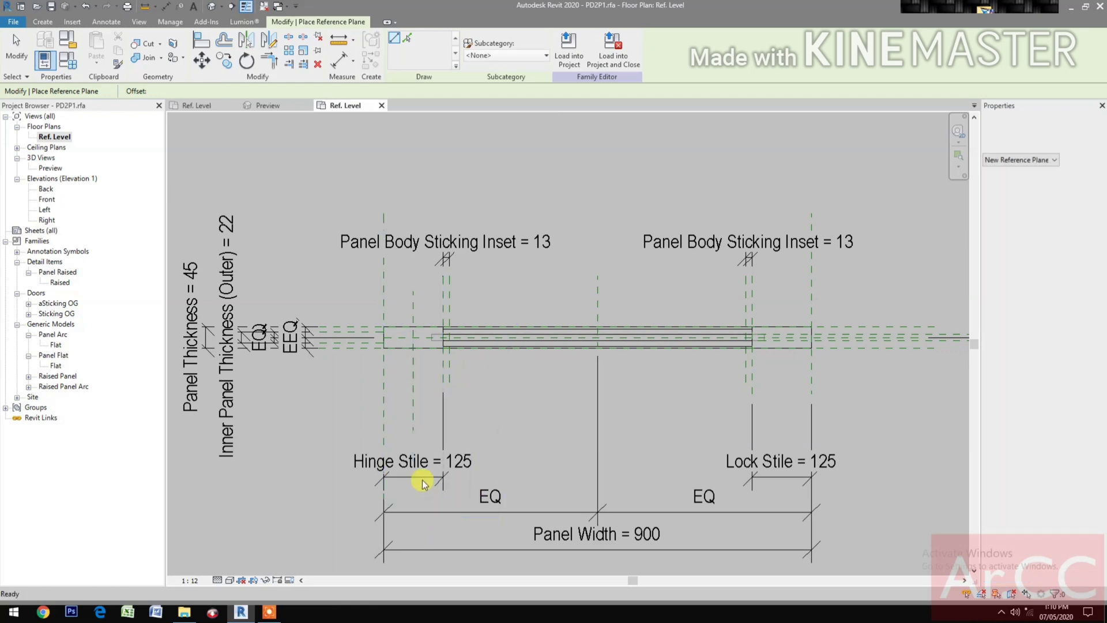
- Swap the stile dimension labels: assign Lock Stile to the stile containing the new reference plane and Hinge Stile to the opposite stile
click(415, 477)
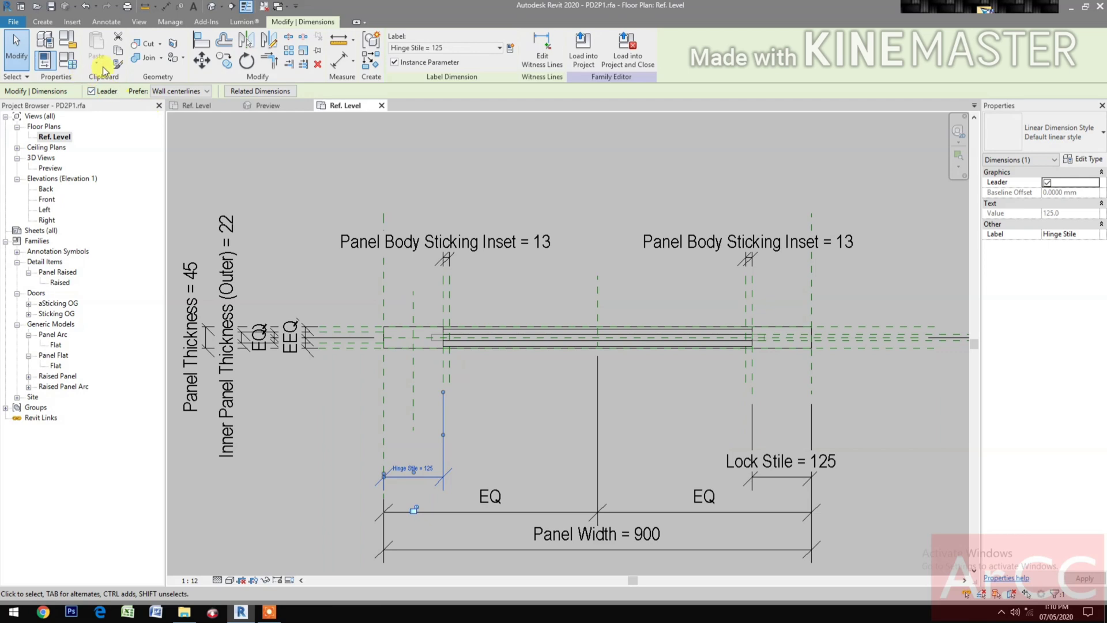
click(461, 47)
click(467, 168)
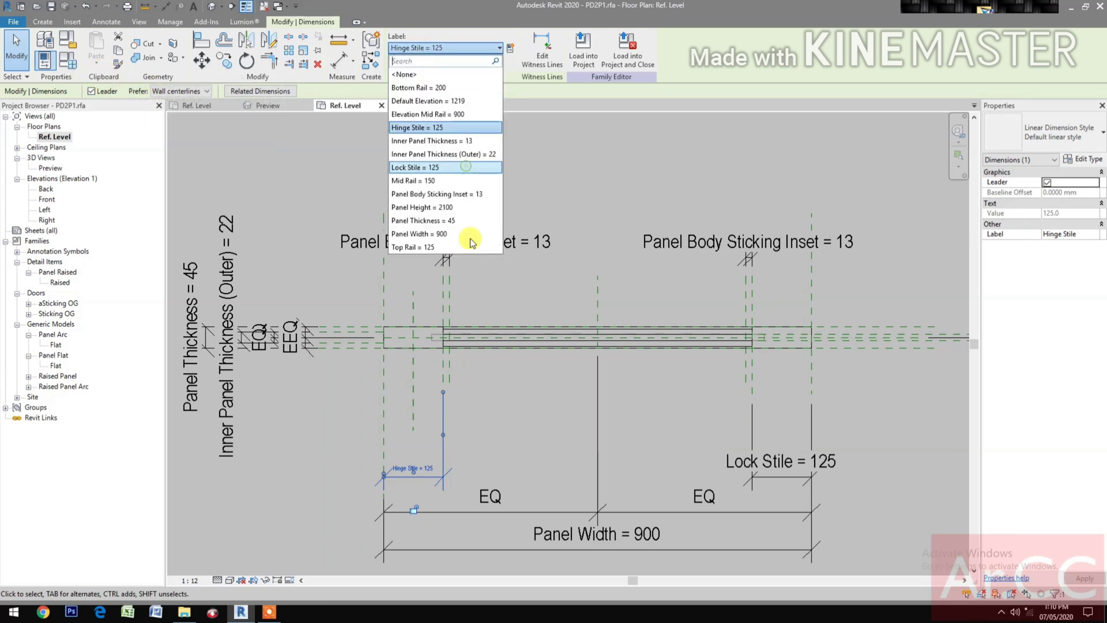
click(525, 459)
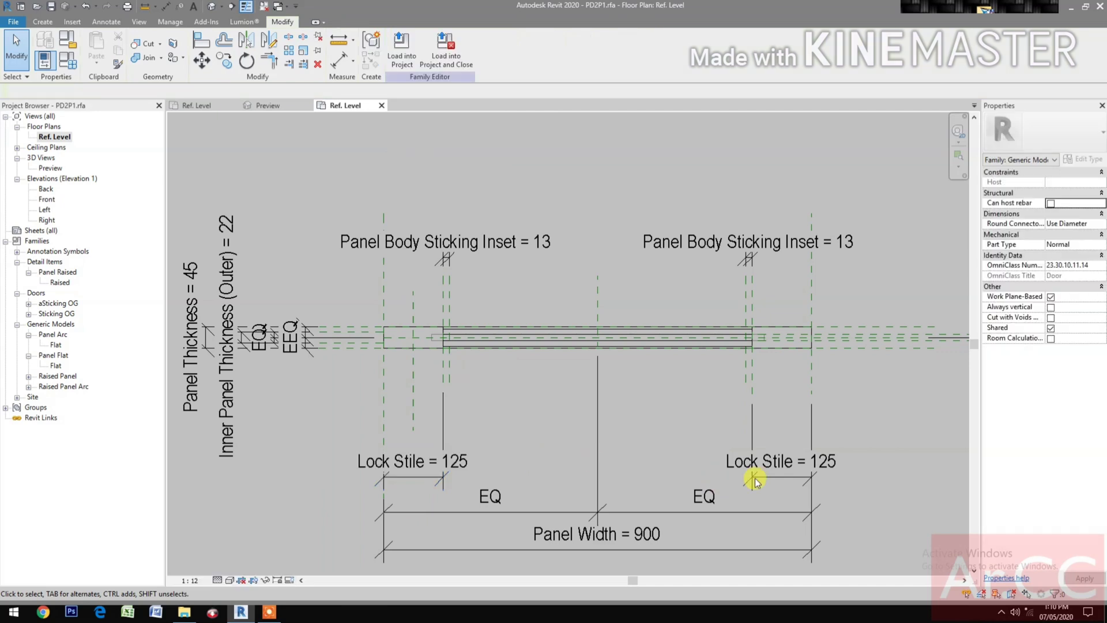
click(791, 470)
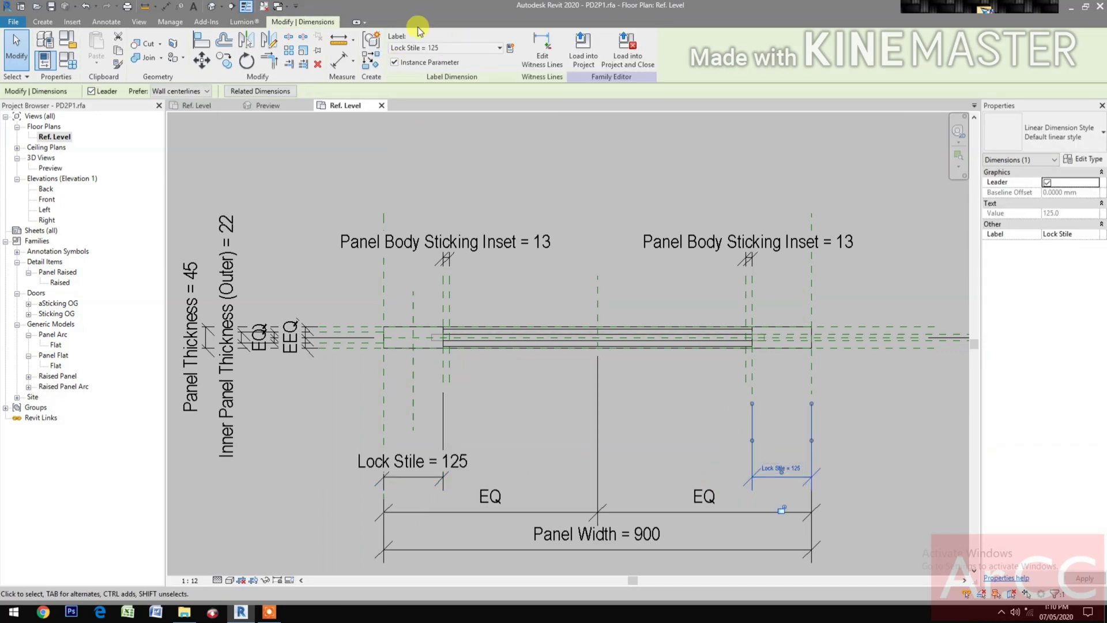
click(437, 47)
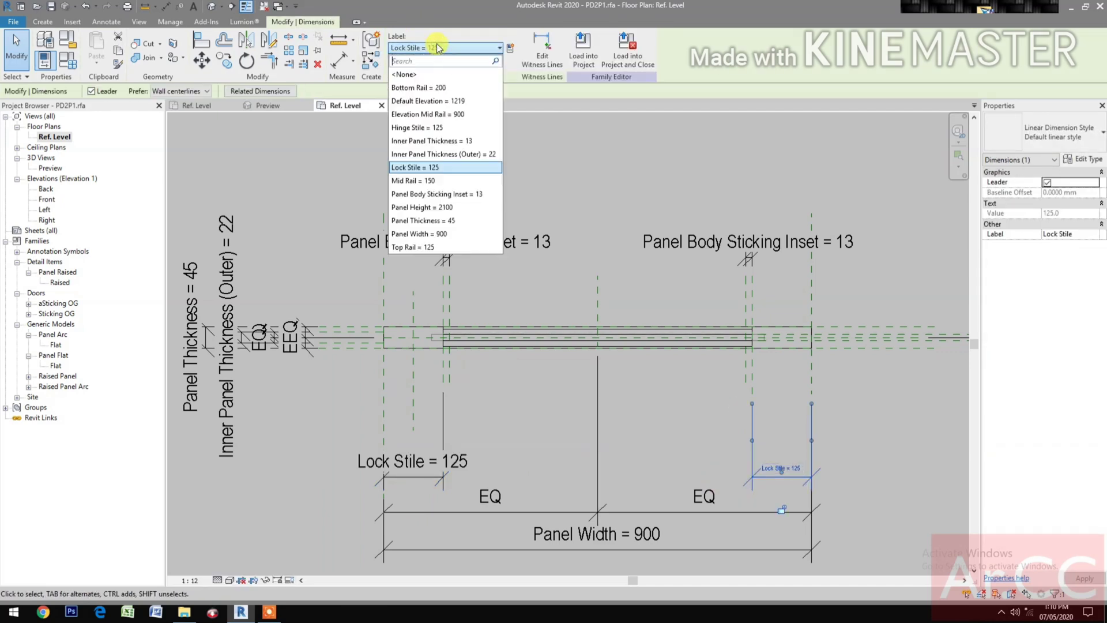
click(452, 134)
click(573, 482)
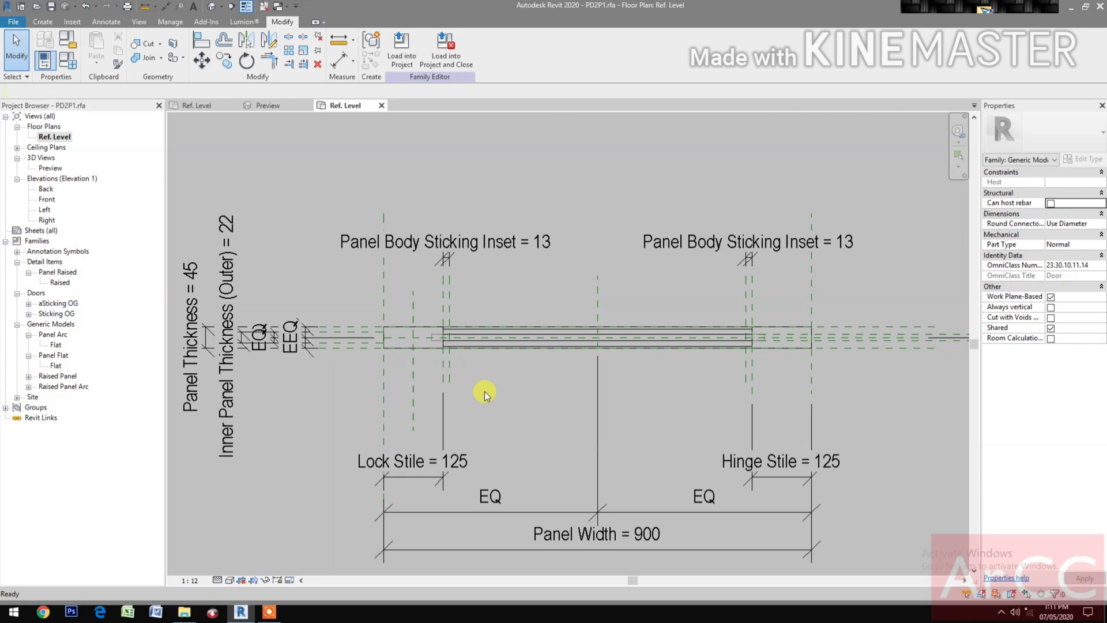
- Dimension the distance from the lock stile's outer edge plane to the new reference plane, placing it above the door panel
key(d)
key(i)
click(385, 363)
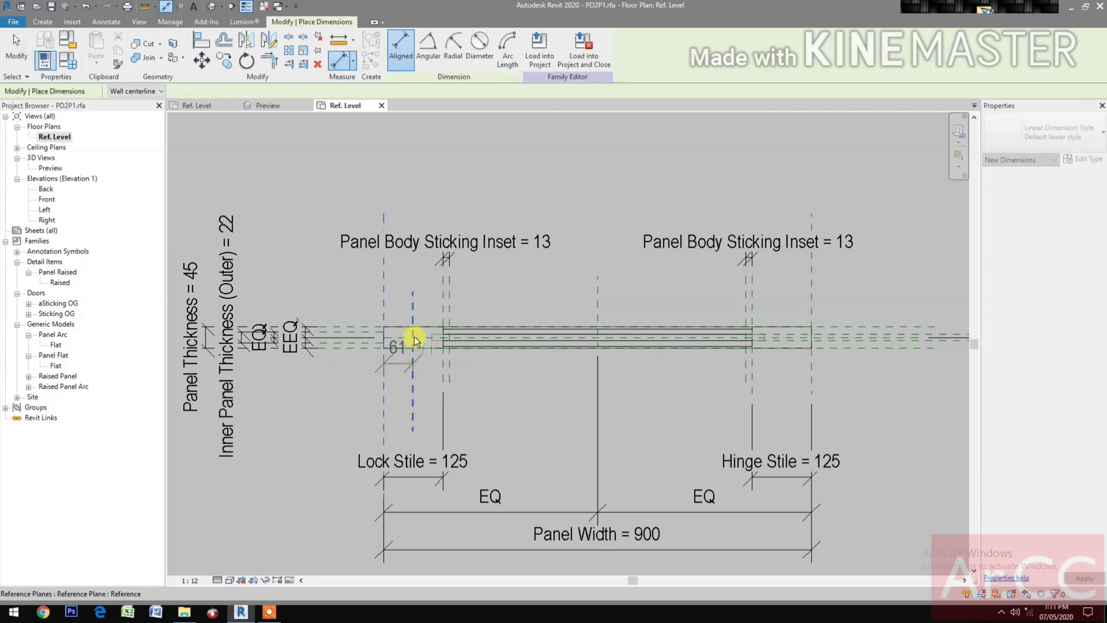
click(359, 299)
key(Escape)
key(Escape)
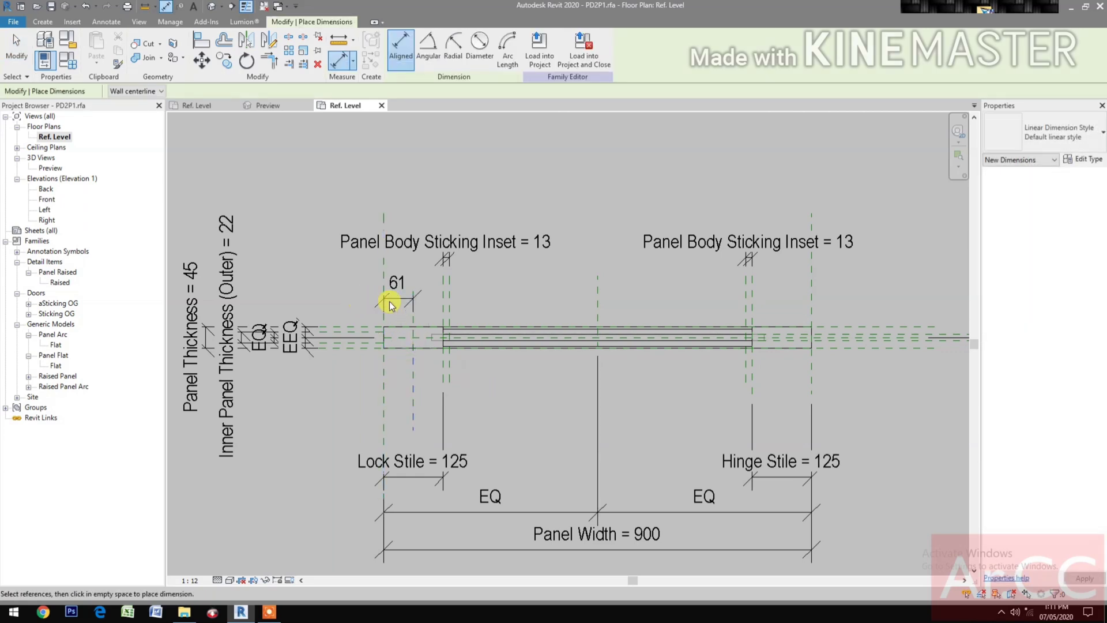
- Label the new reference plane dimension with a new type-based family parameter named Lockset Offset
click(407, 295)
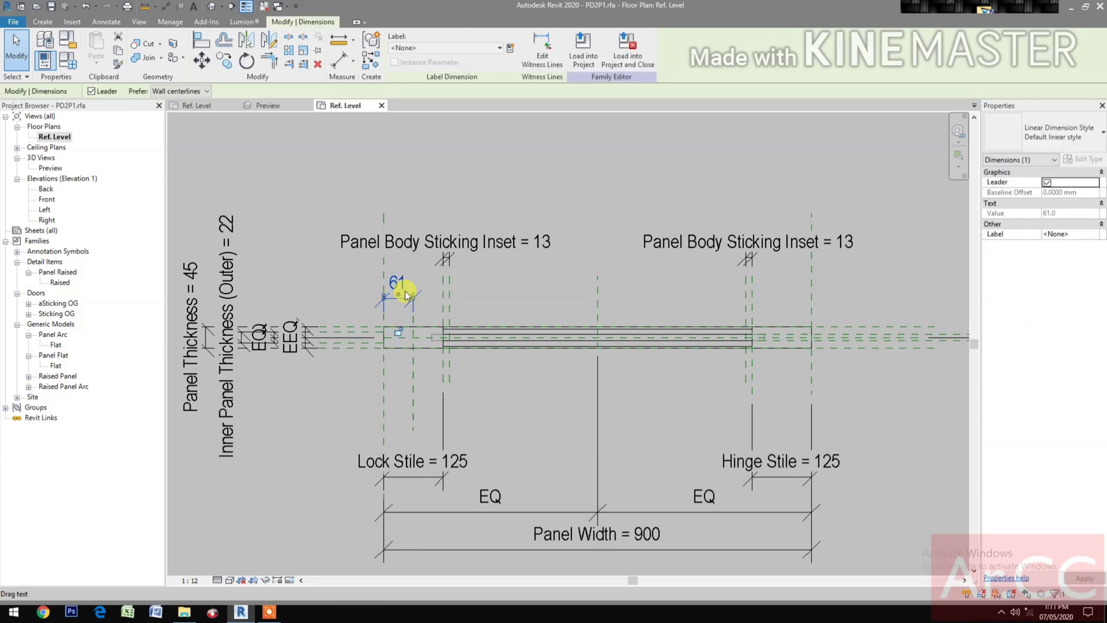
click(508, 49)
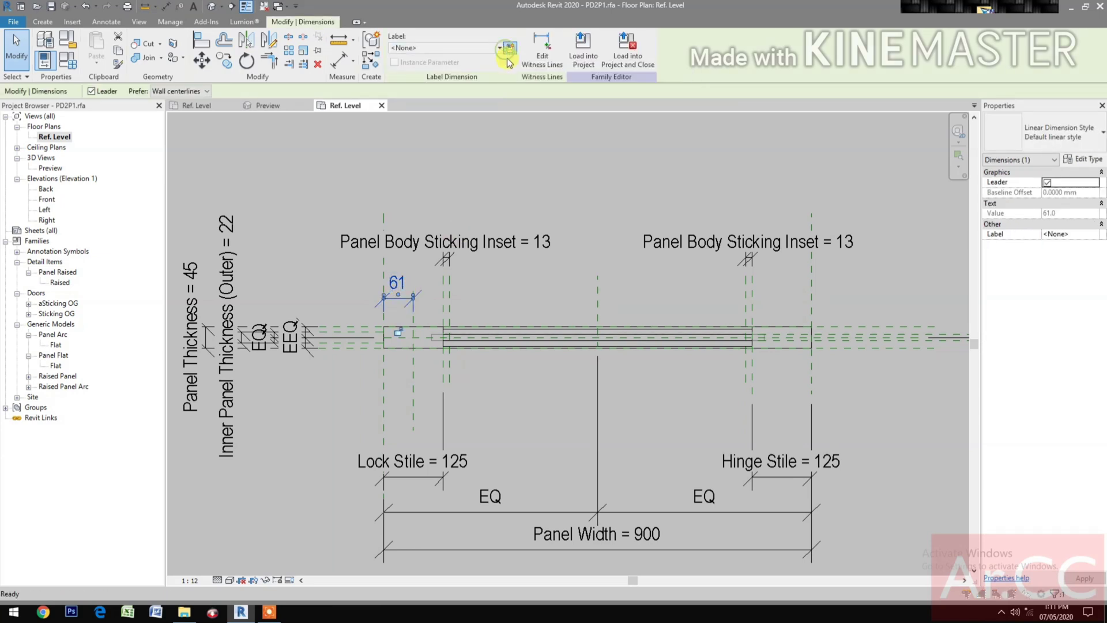
text(Lockset Offset)
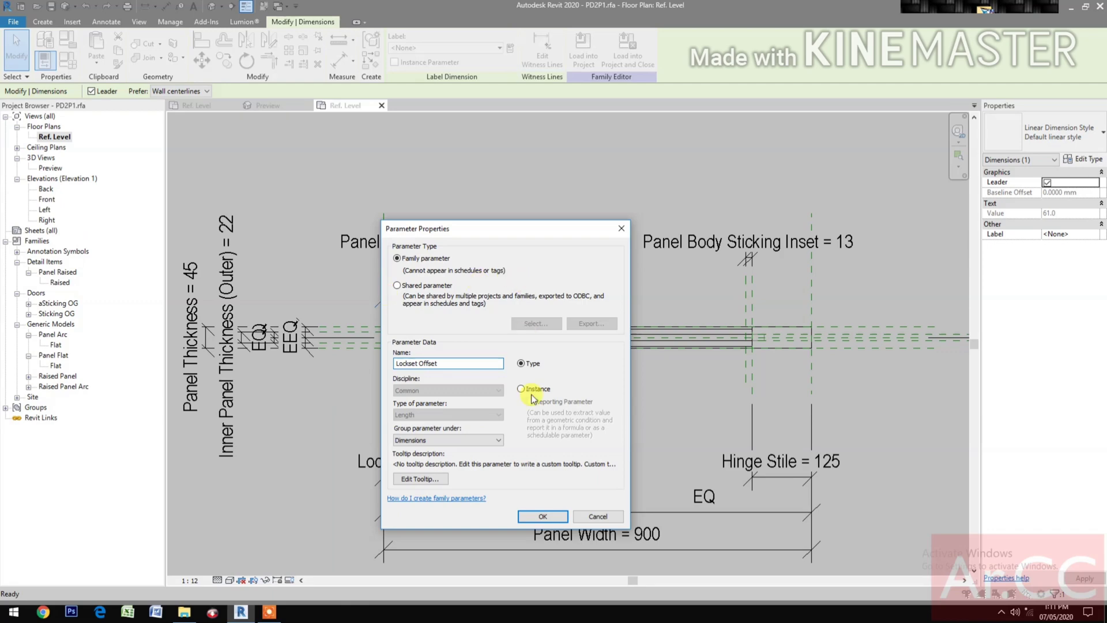
click(544, 517)
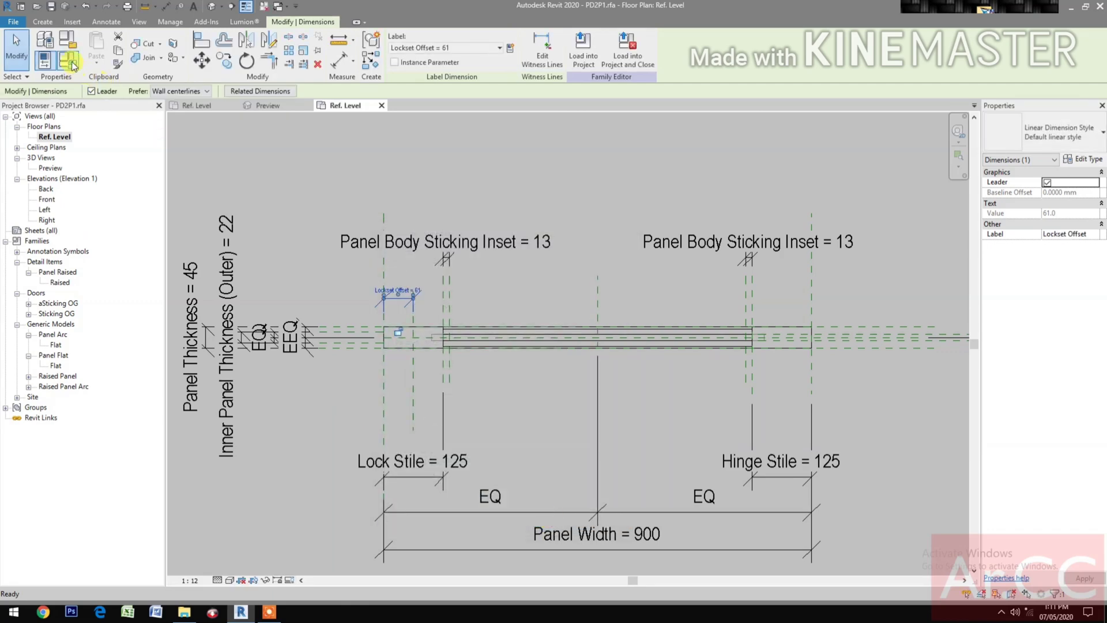
- Set the Lockset Offset parameter to 70 in the family types
click(72, 64)
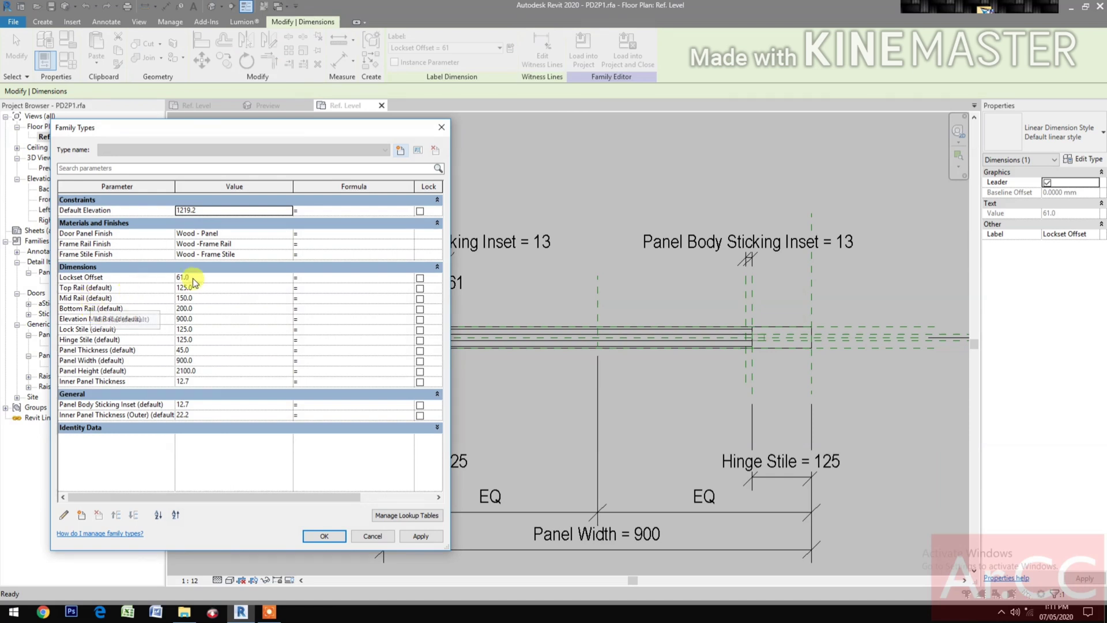
click(218, 279)
text(70)
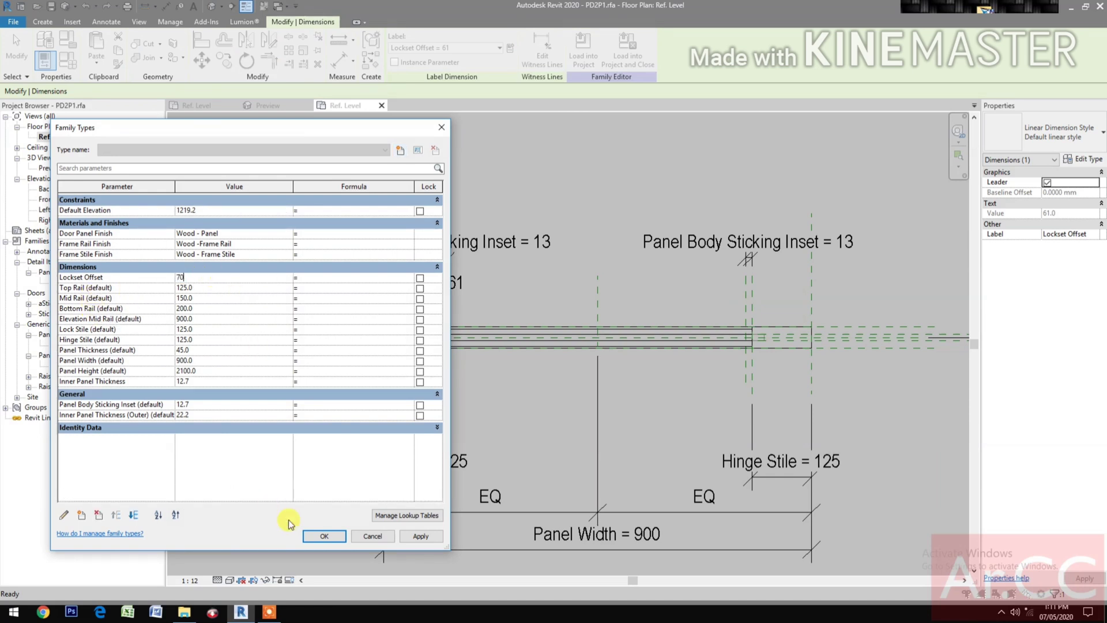
click(322, 536)
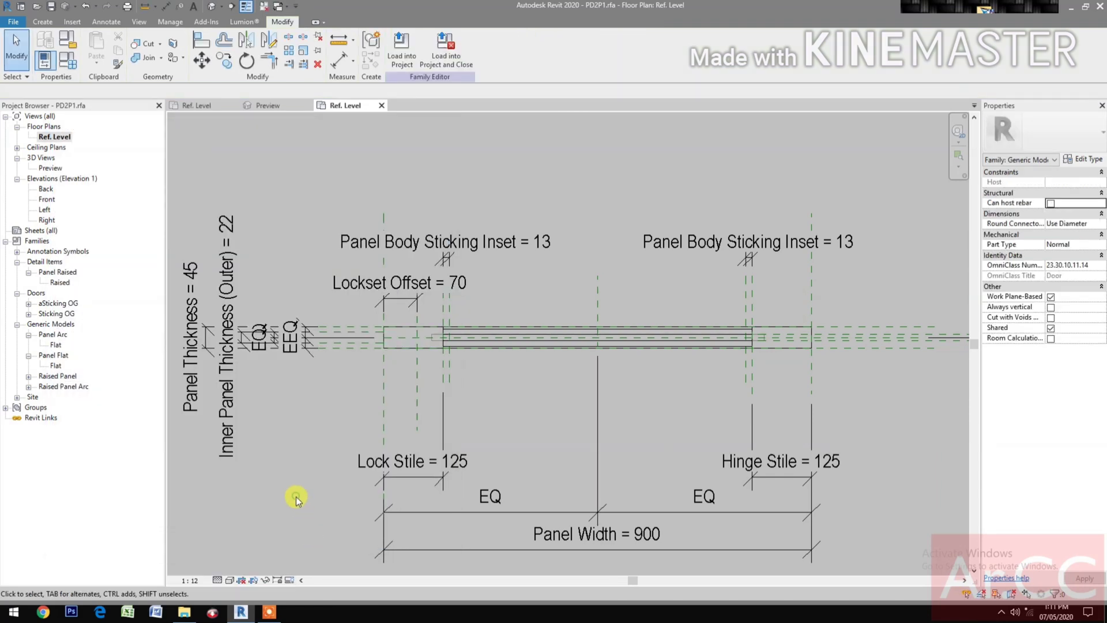
- Switch to File Explorer and open C_Door Handle.rfa from the Door Components folder in the door family library
click(186, 613)
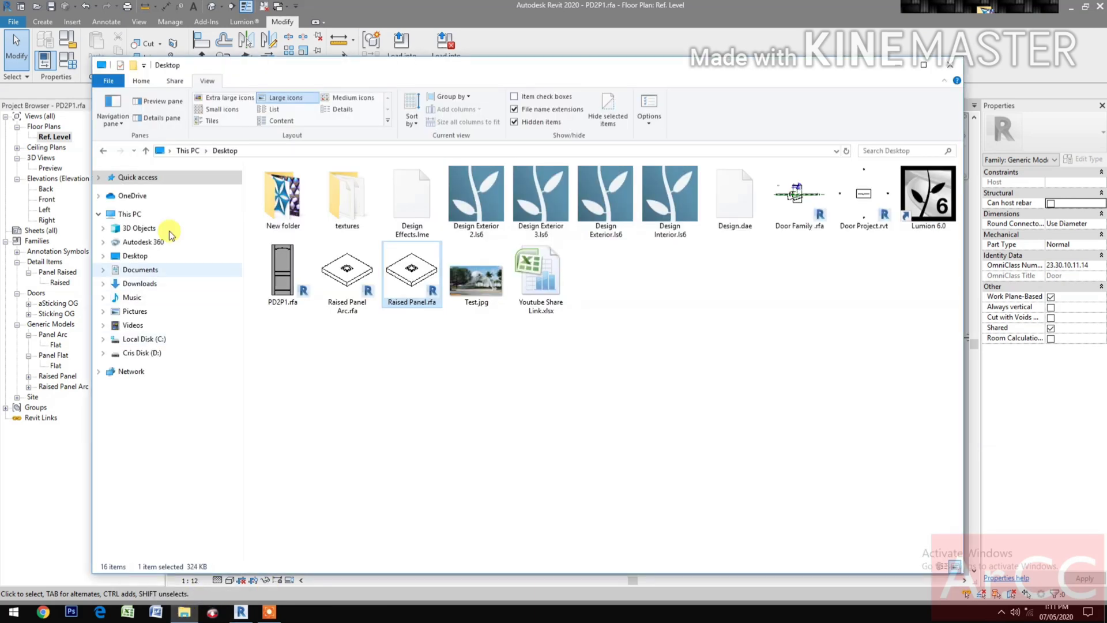
click(98, 179)
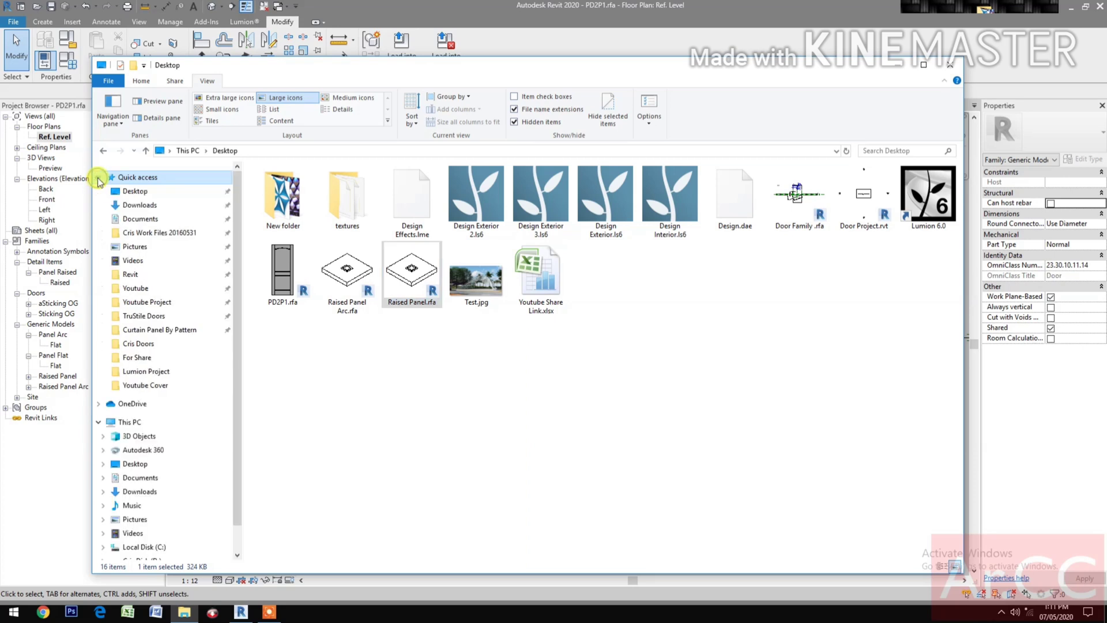
click(175, 234)
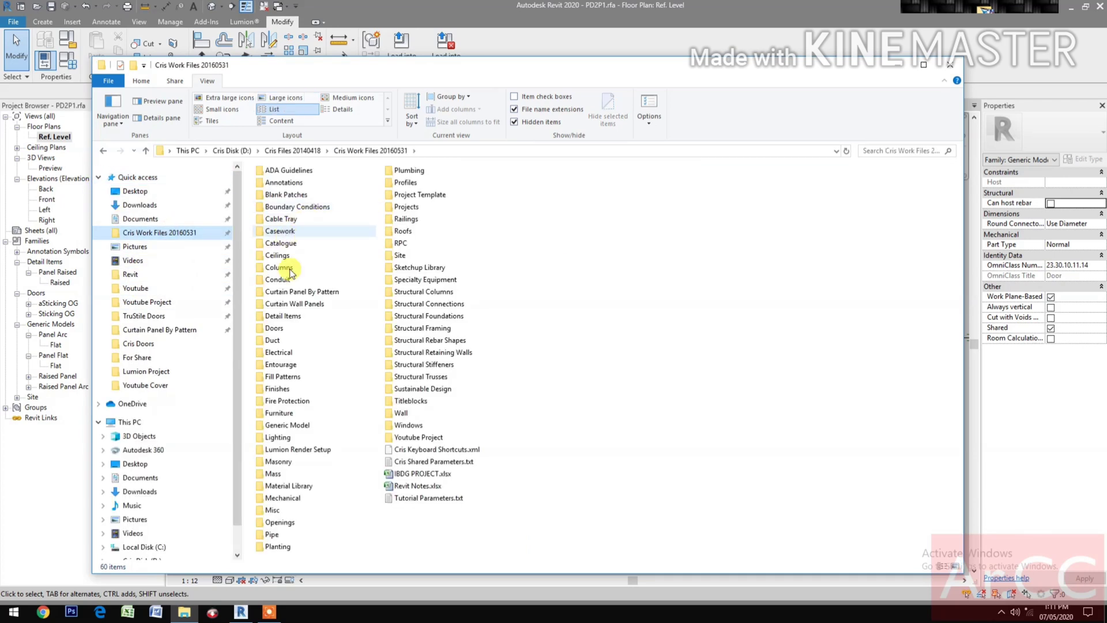
double_click(291, 328)
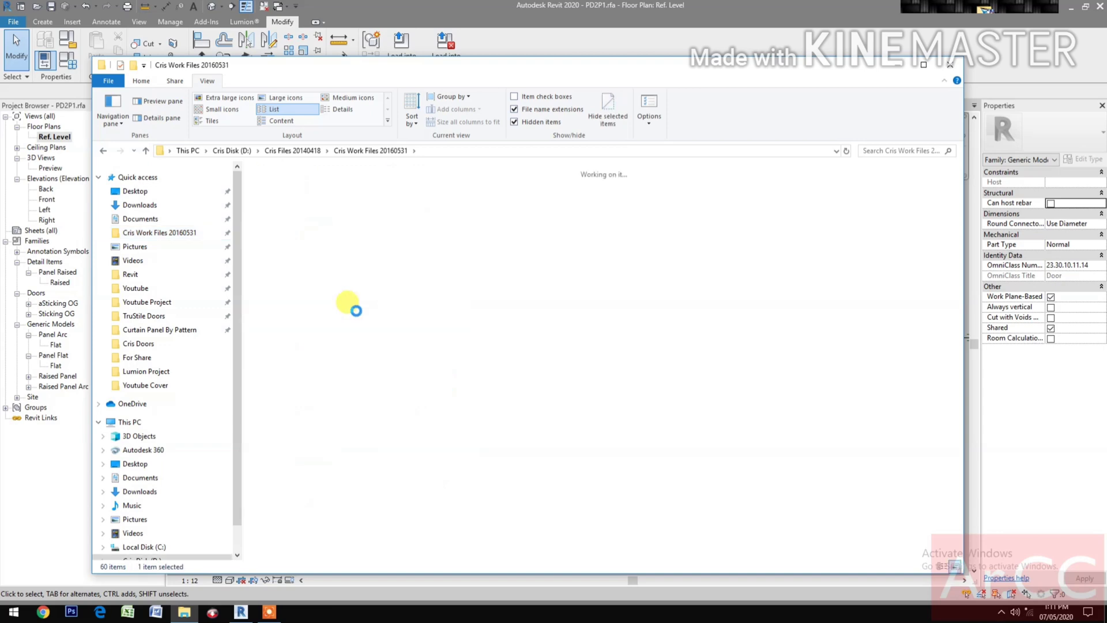
click(469, 199)
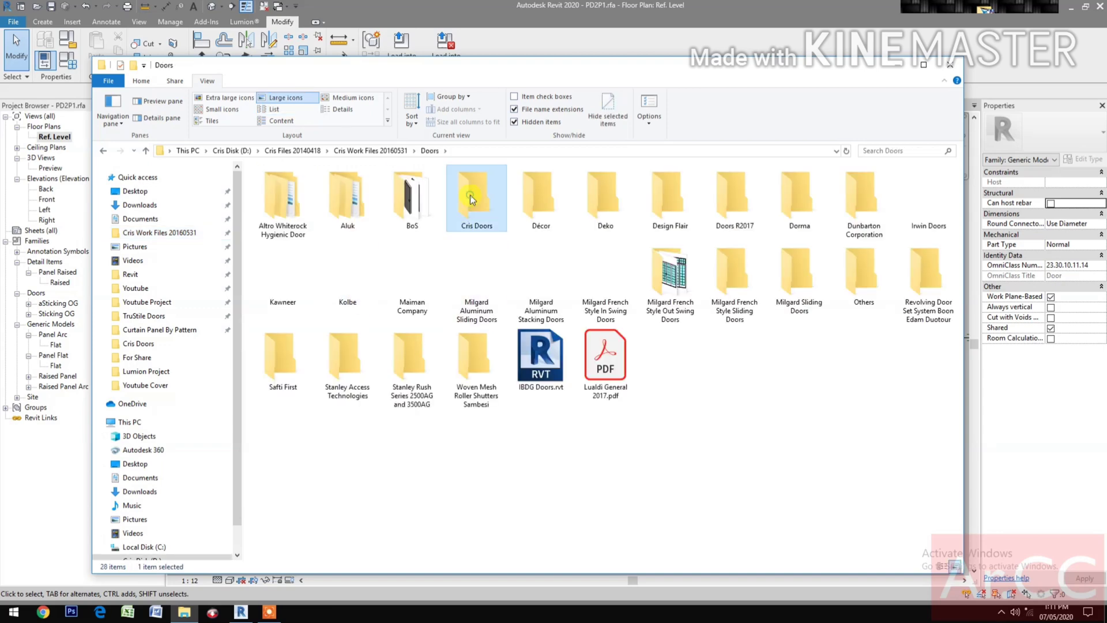
double_click(470, 198)
click(298, 203)
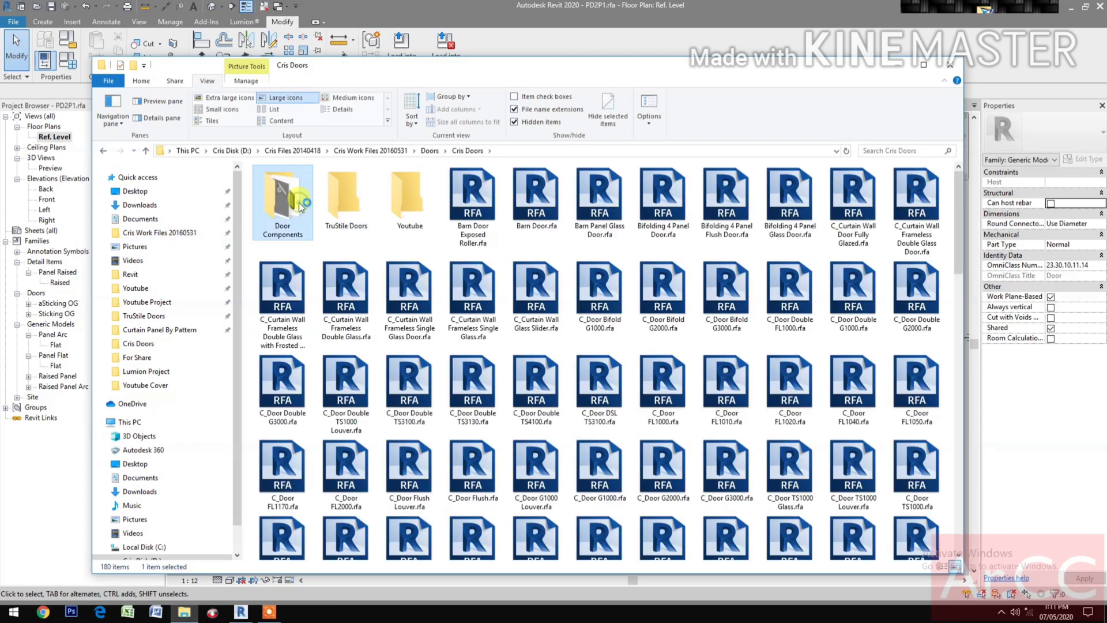
double_click(299, 205)
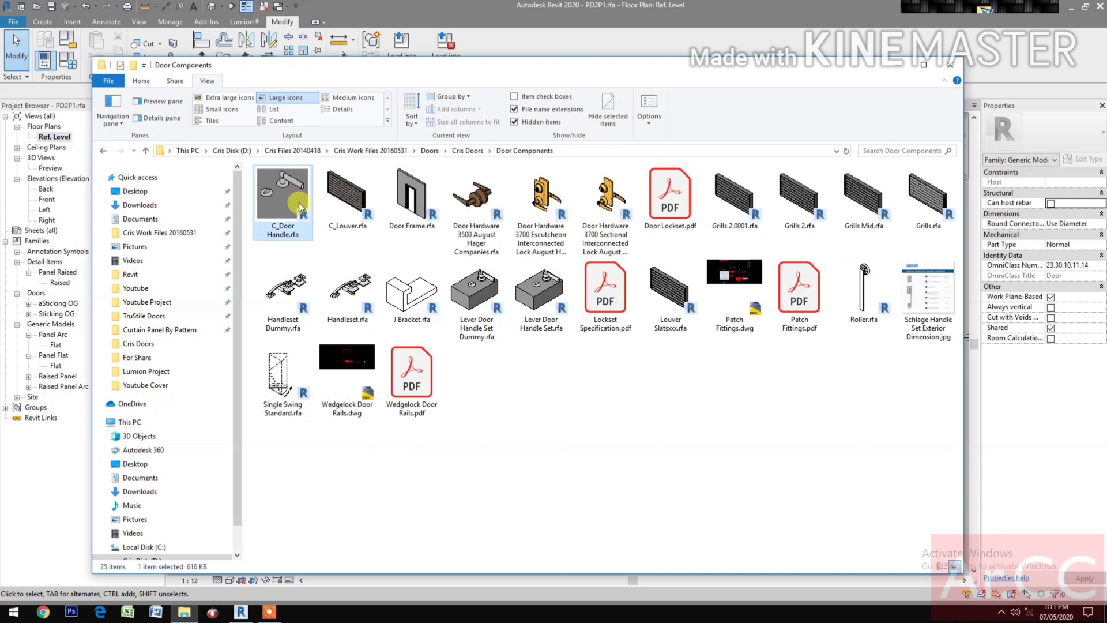
double_click(299, 205)
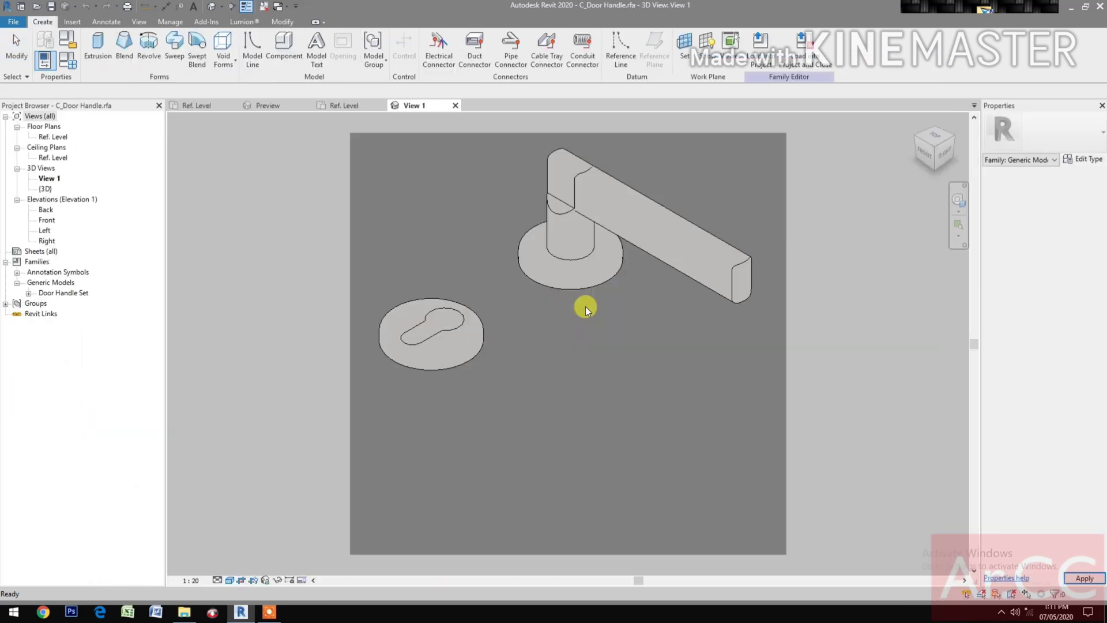
- Load the door handle family into PD2P1.rfa, closing its file, and place a Doorknob instance on the lock stile's face
click(804, 51)
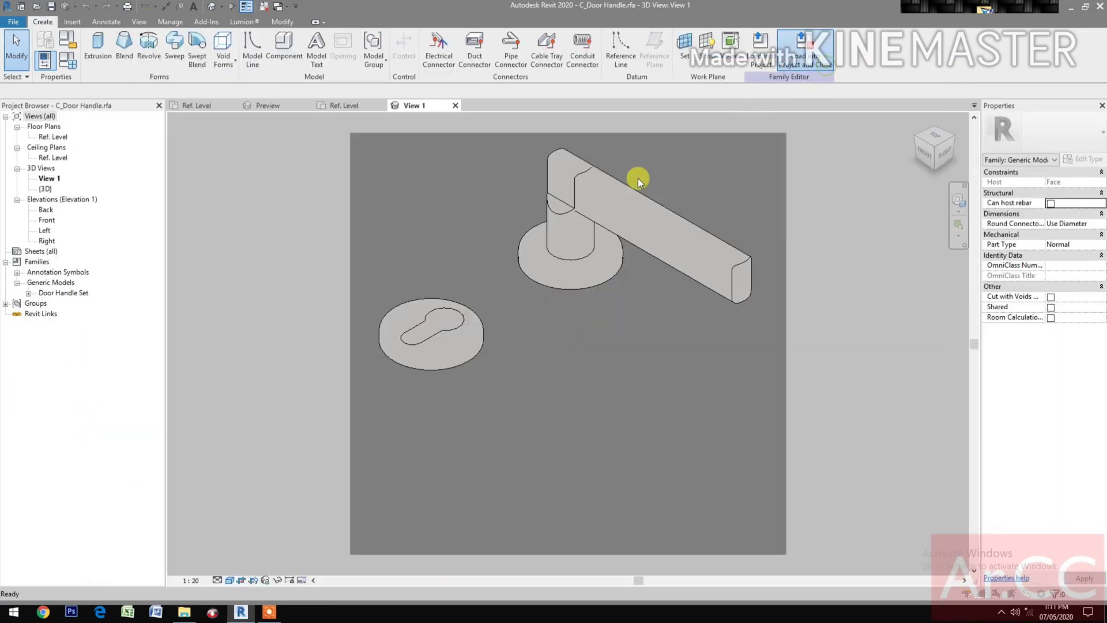
click(513, 391)
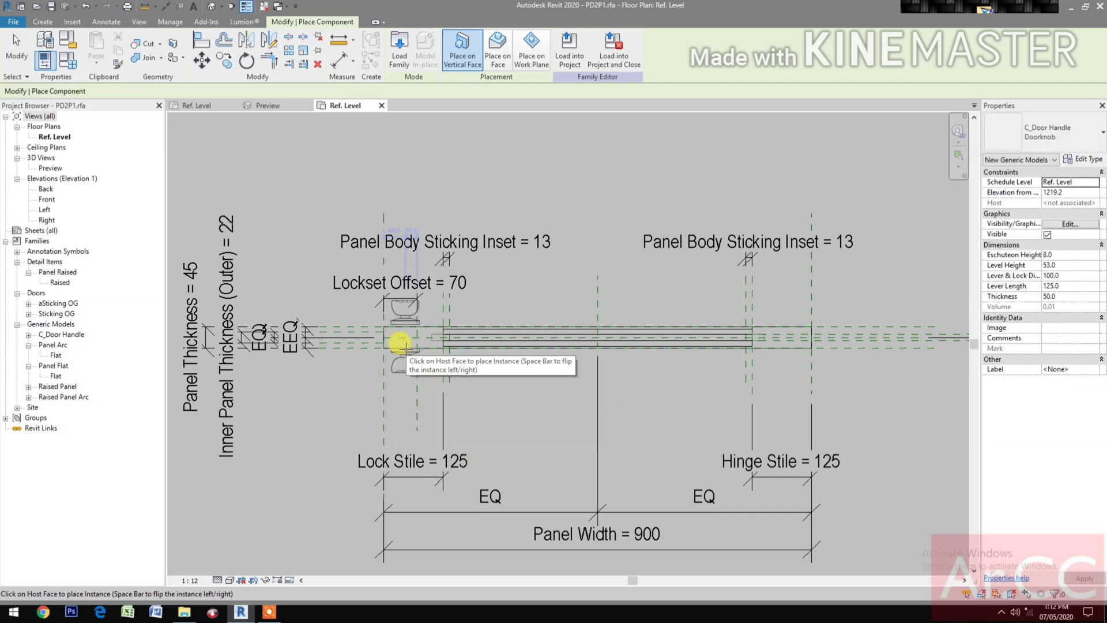
click(400, 344)
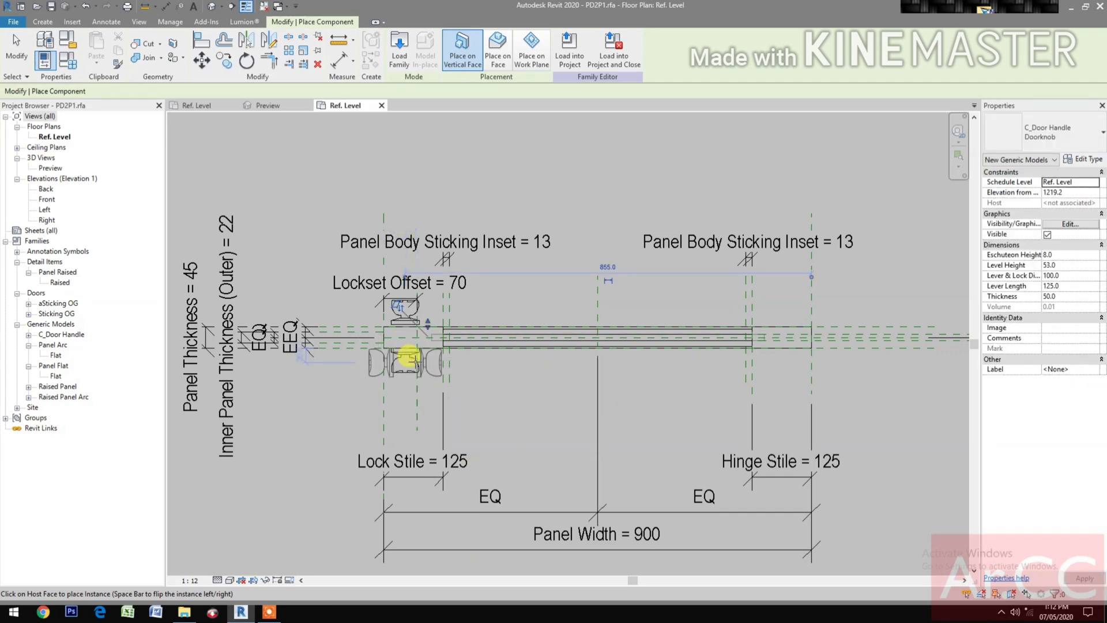
scroll(411, 358, up, 2)
key(Escape)
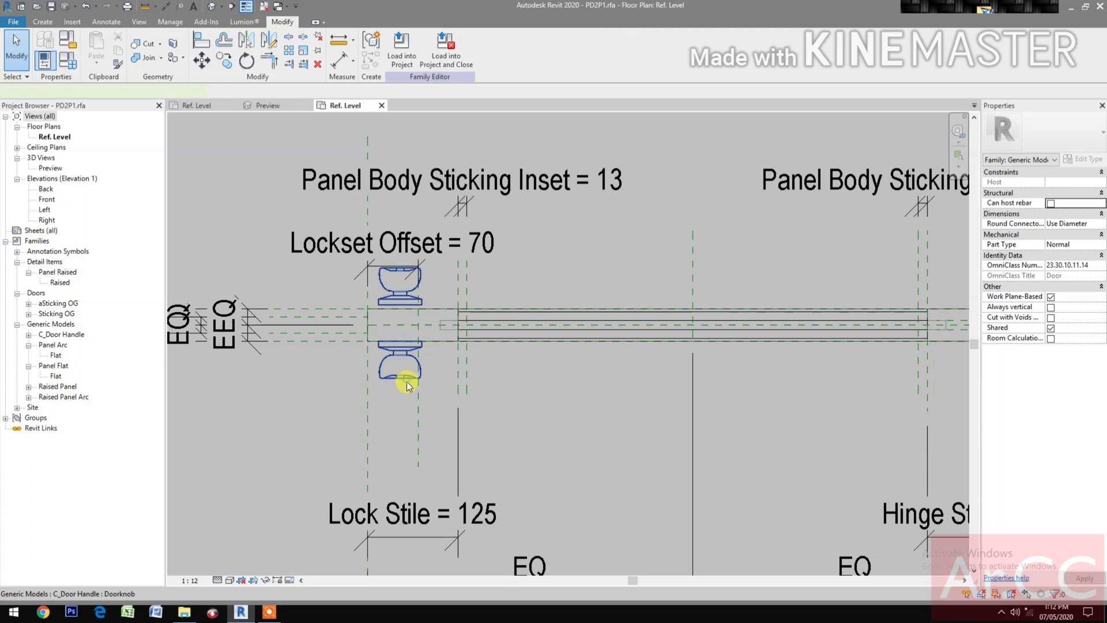
- Change the placed door handle's type to Lever Handle with Dead Bolt
click(407, 381)
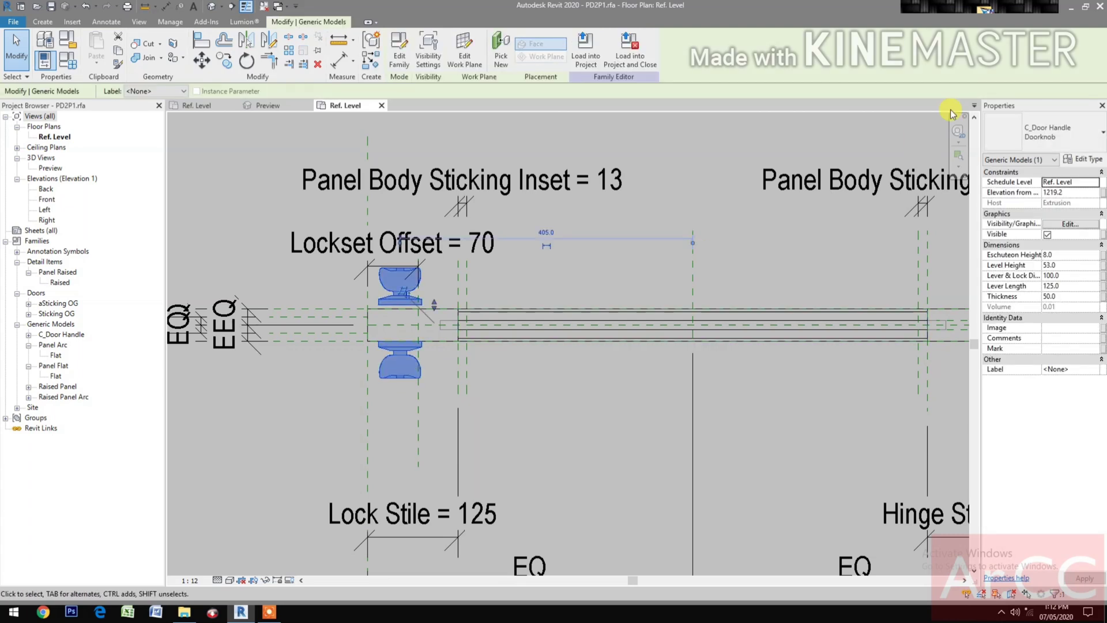
click(1050, 142)
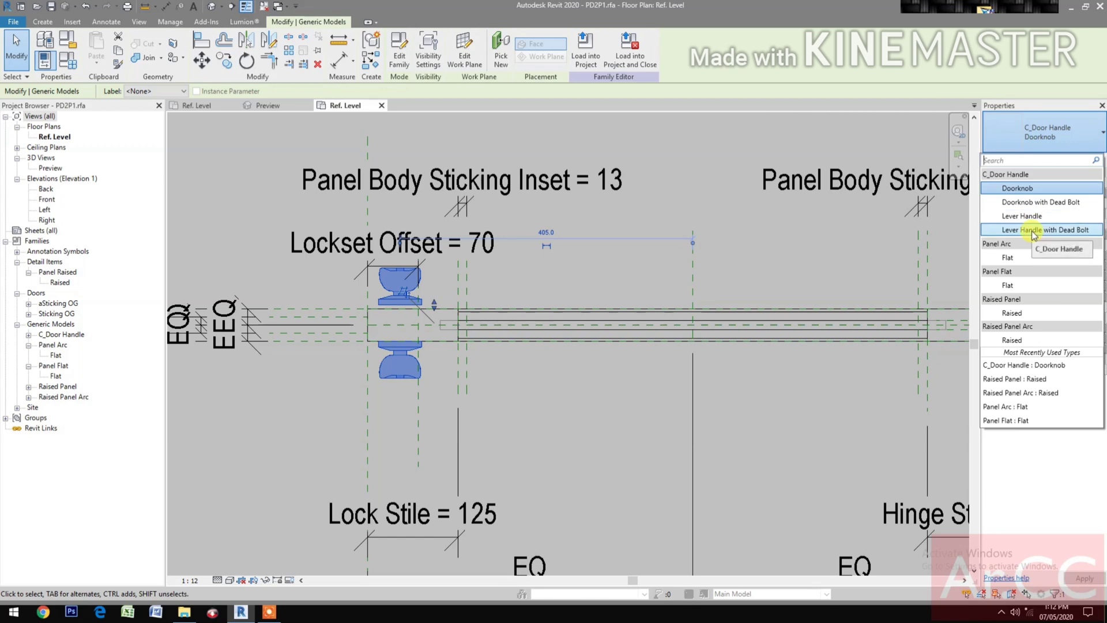
click(1032, 230)
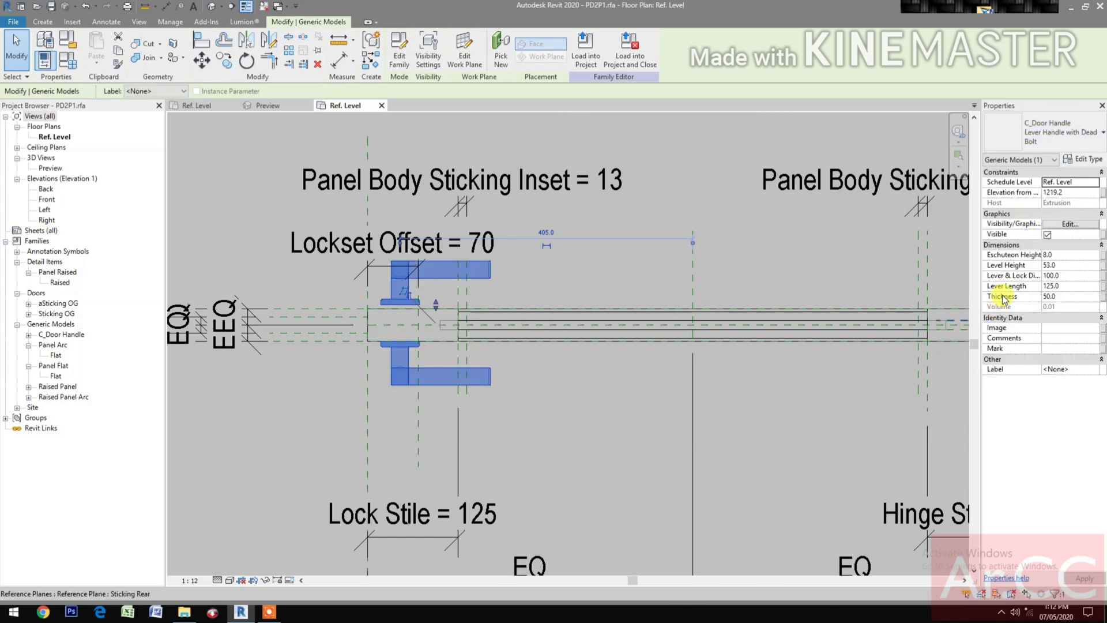
- Associate the door handle's Thickness with the Panel Thickness family parameter
click(1102, 297)
scroll(724, 324, down, 1)
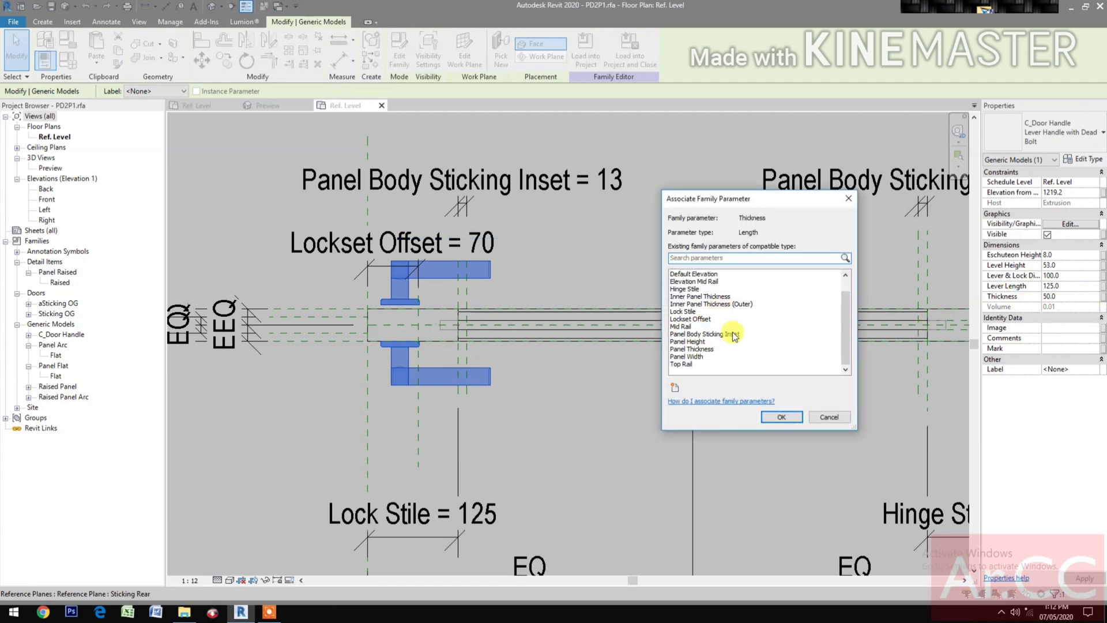
click(694, 348)
click(779, 416)
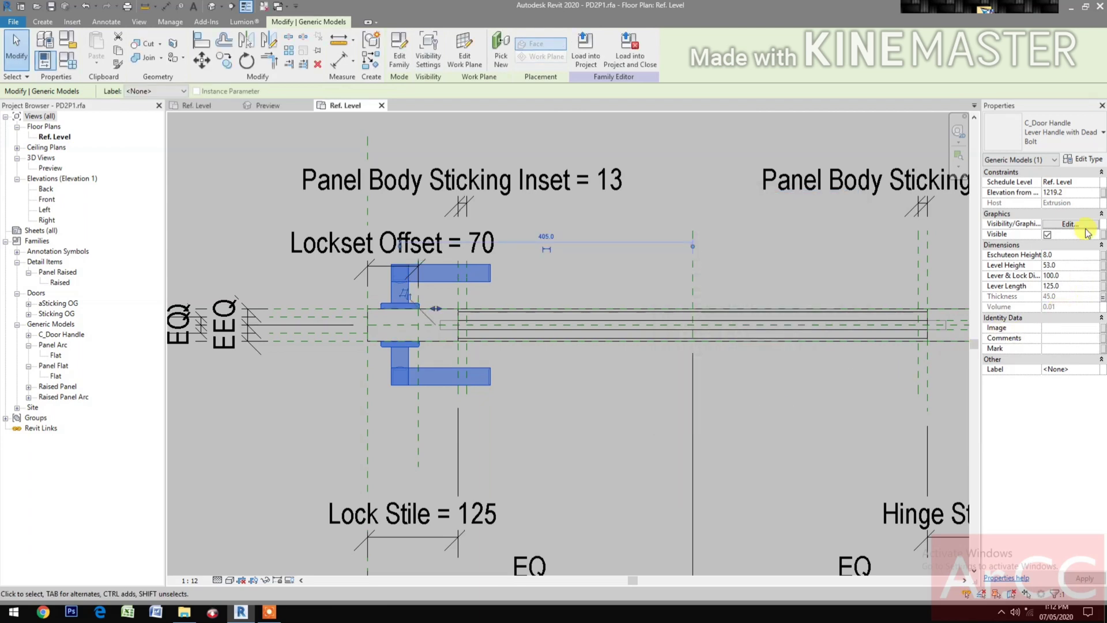
- Associate the lever handle type's Finish with a new type parameter named Lockset Finish, grouped under Materials and Finishes
click(1089, 162)
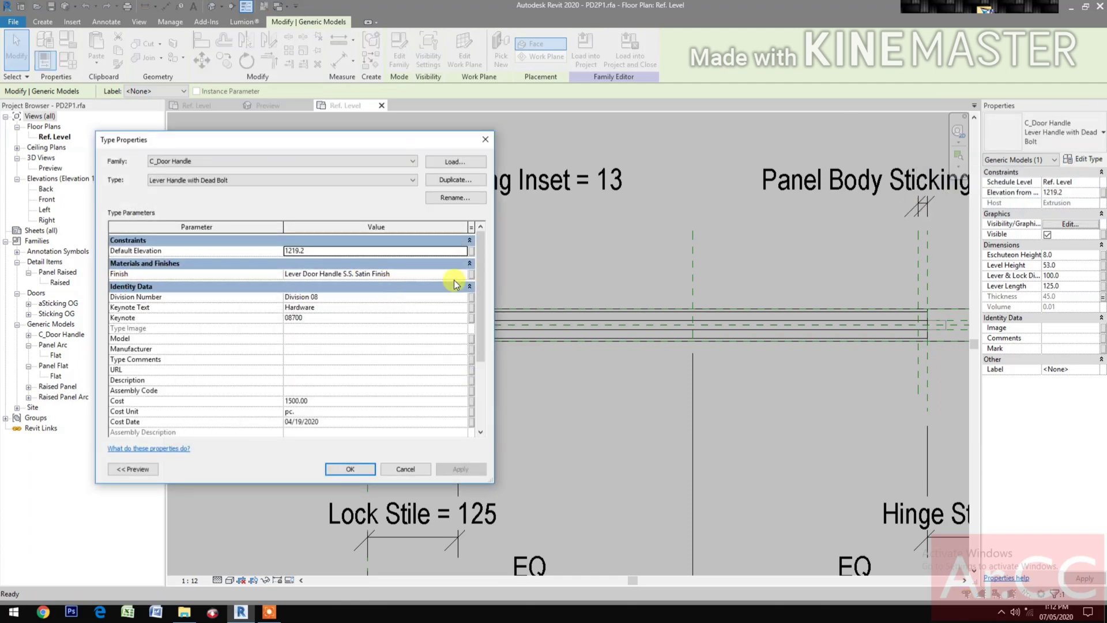
click(472, 275)
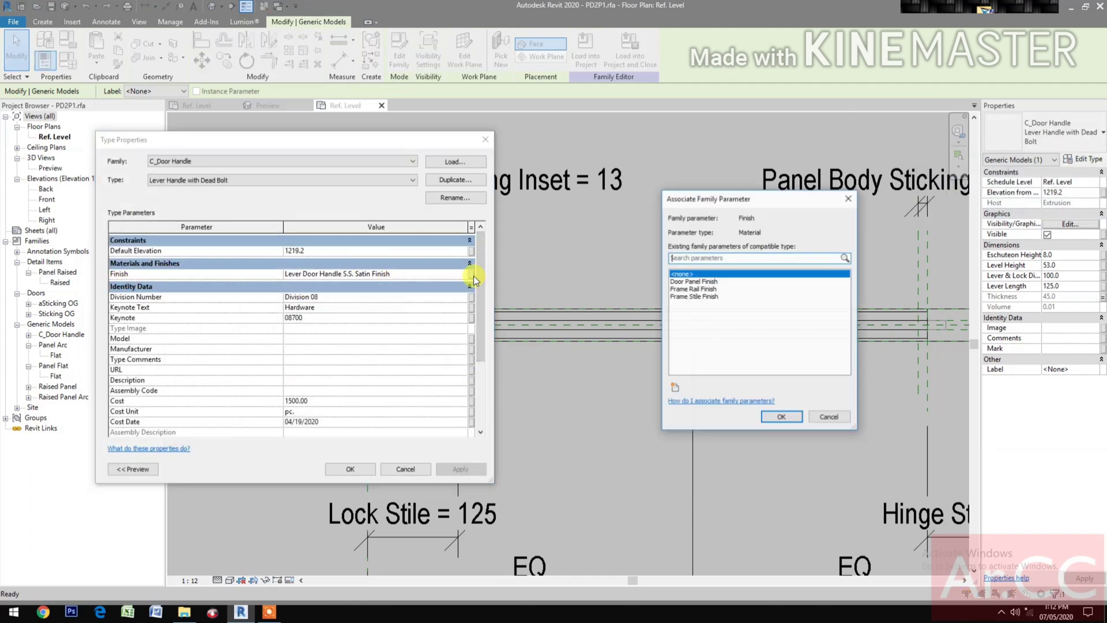
click(675, 388)
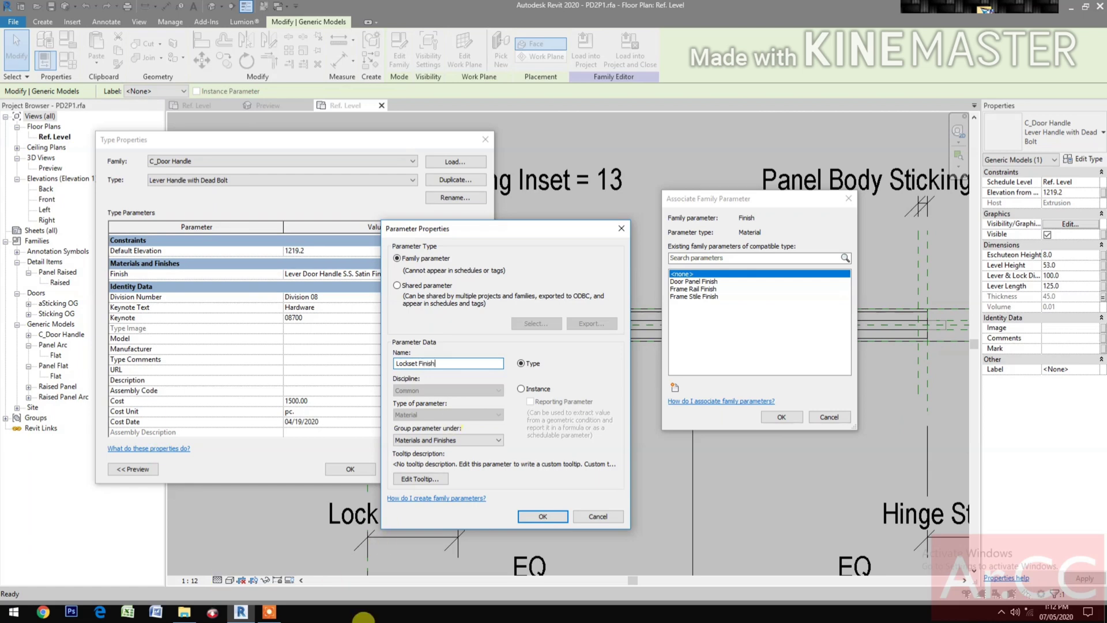
click(526, 517)
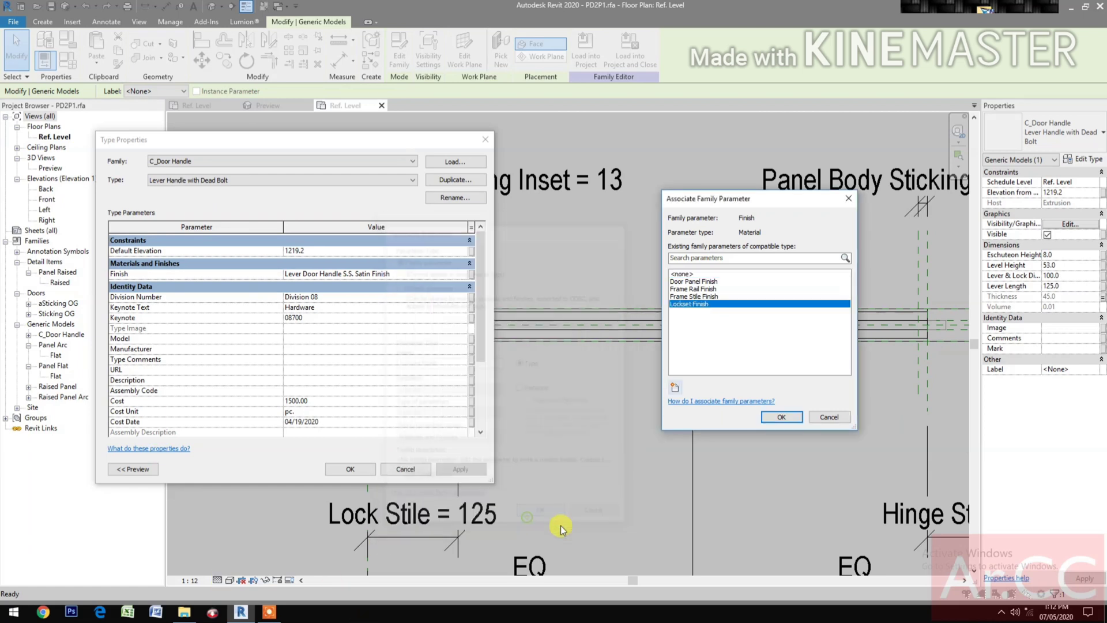
click(784, 420)
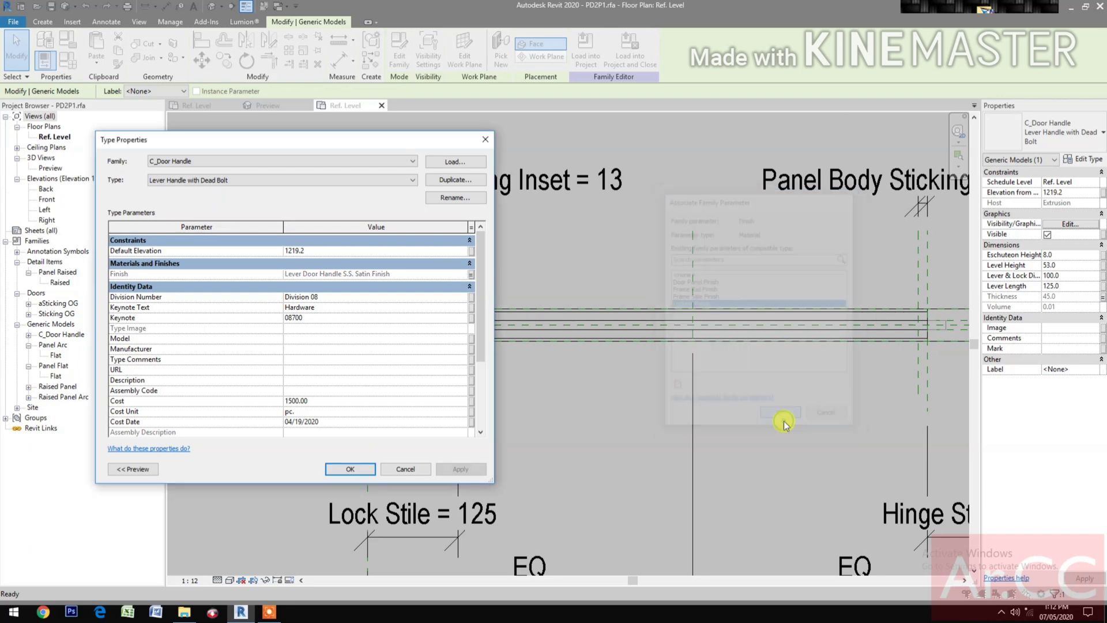
click(350, 468)
click(327, 467)
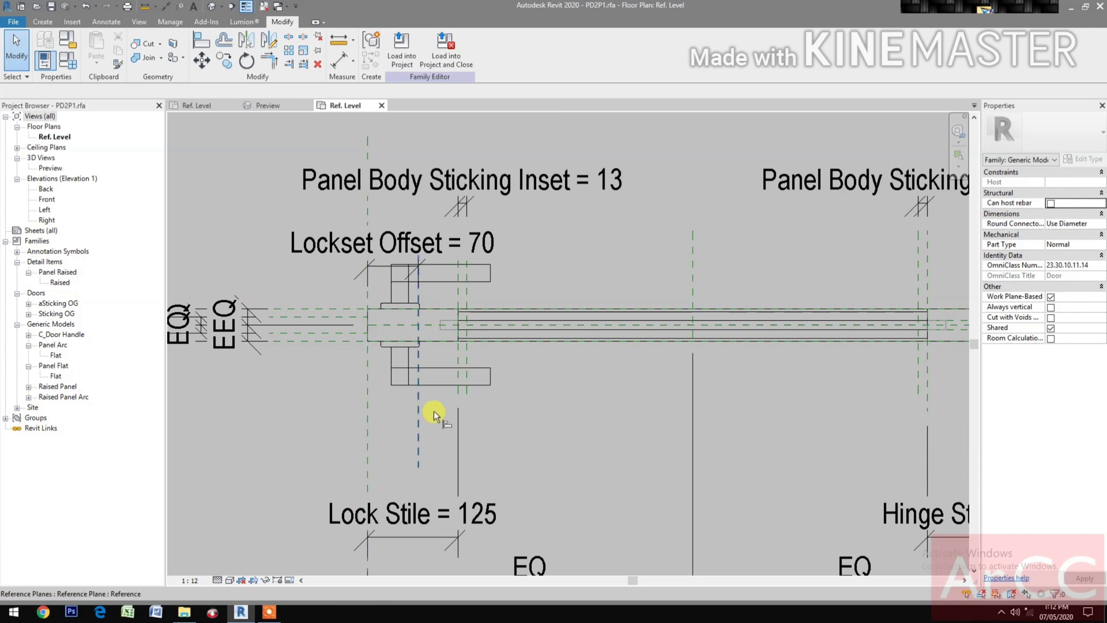
- Align the door handle's centre with the Lockset Offset reference plane in the Ref. Level plan
key(a)
key(l)
click(420, 416)
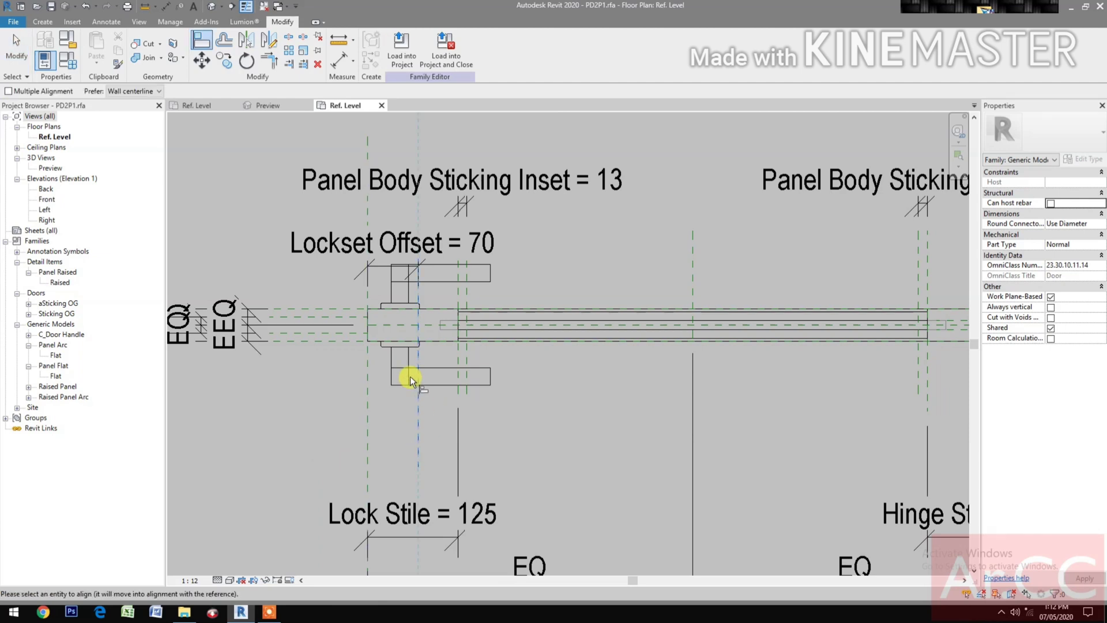
click(403, 356)
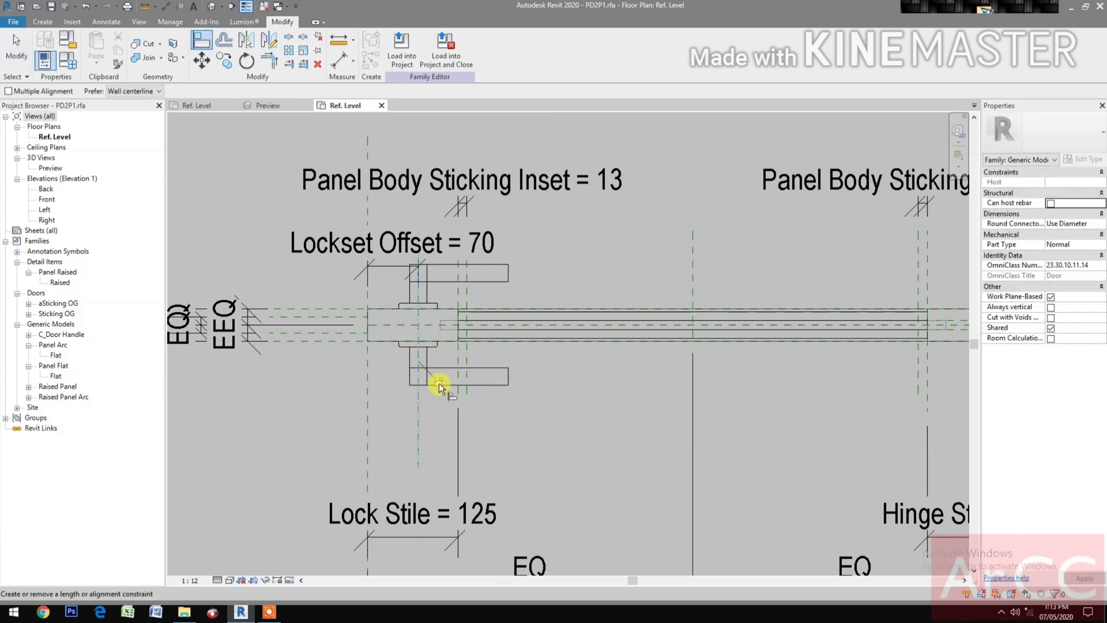
scroll(464, 408, down, 2)
scroll(463, 408, down, 3)
key(Escape)
key(Escape)
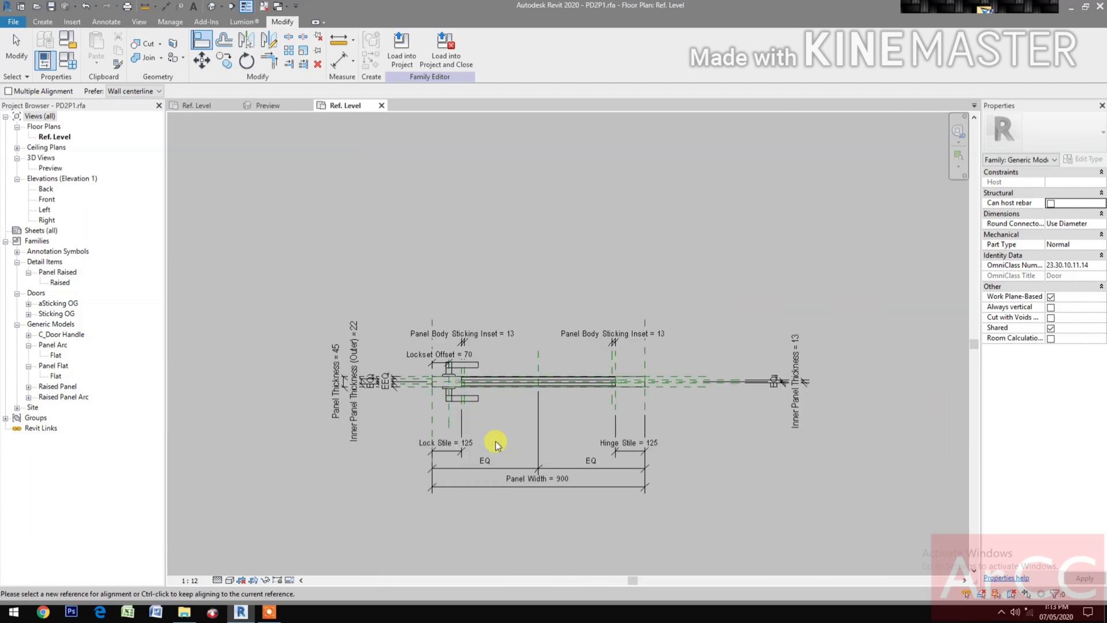
- In the Front elevation, draw a horizontal reference plane across the lower panel, about 652 mm above Ref. Level
double_click(49, 200)
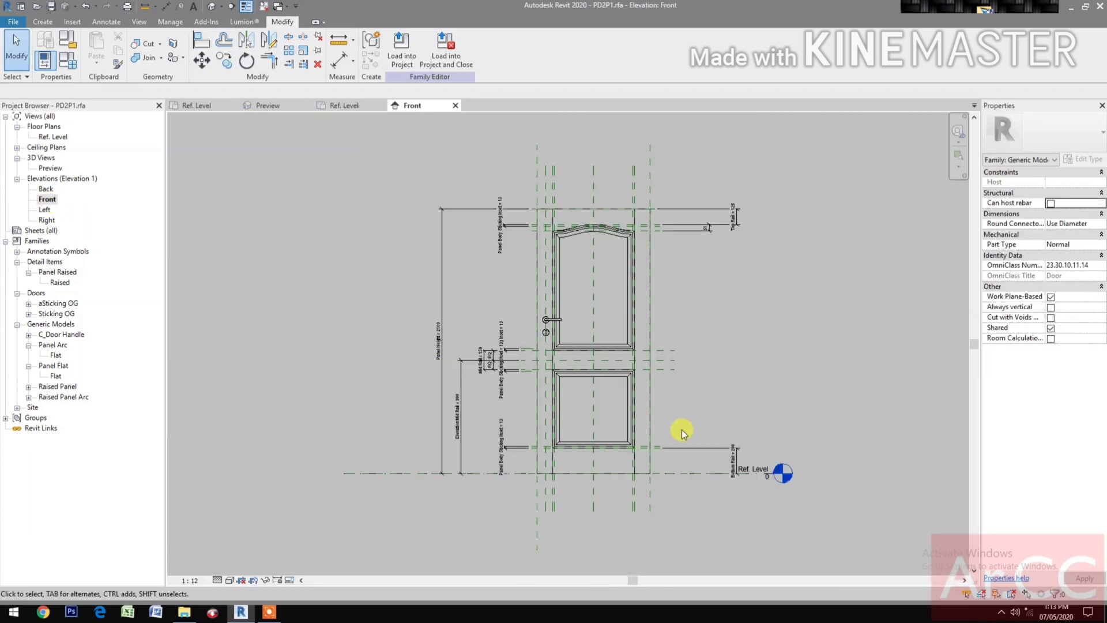
scroll(600, 386, up, 3)
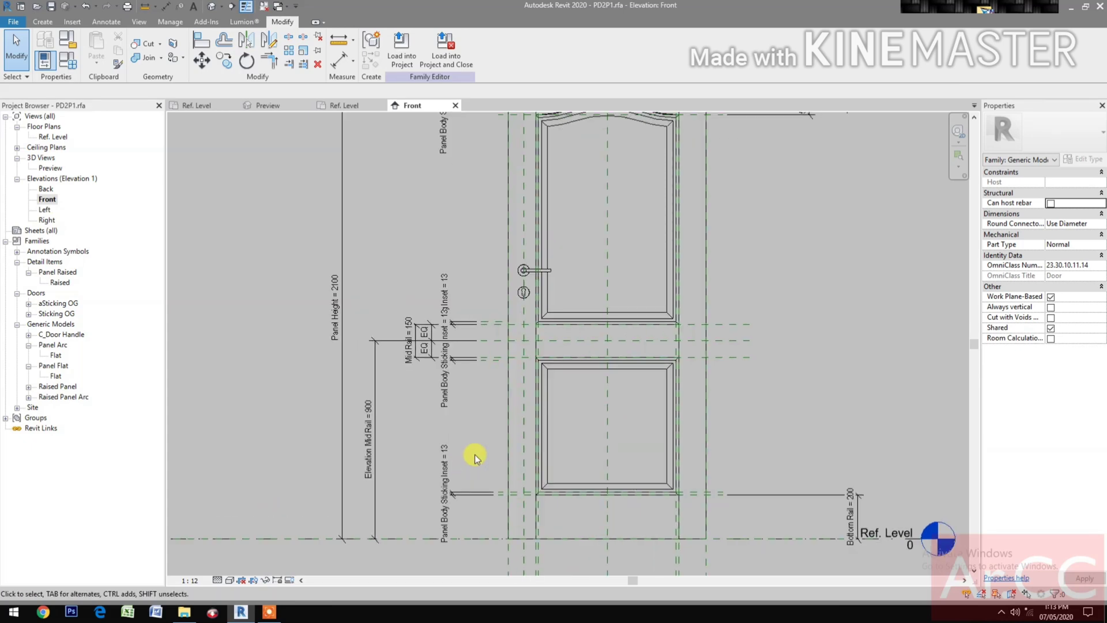
middle_drag(445, 490, 475, 467)
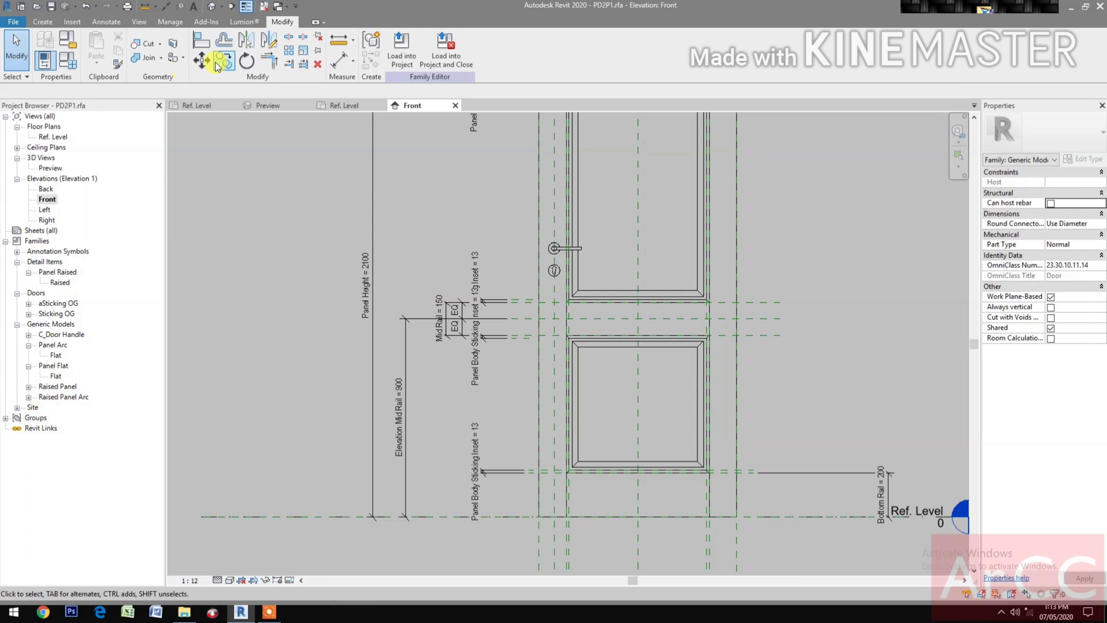
click(42, 21)
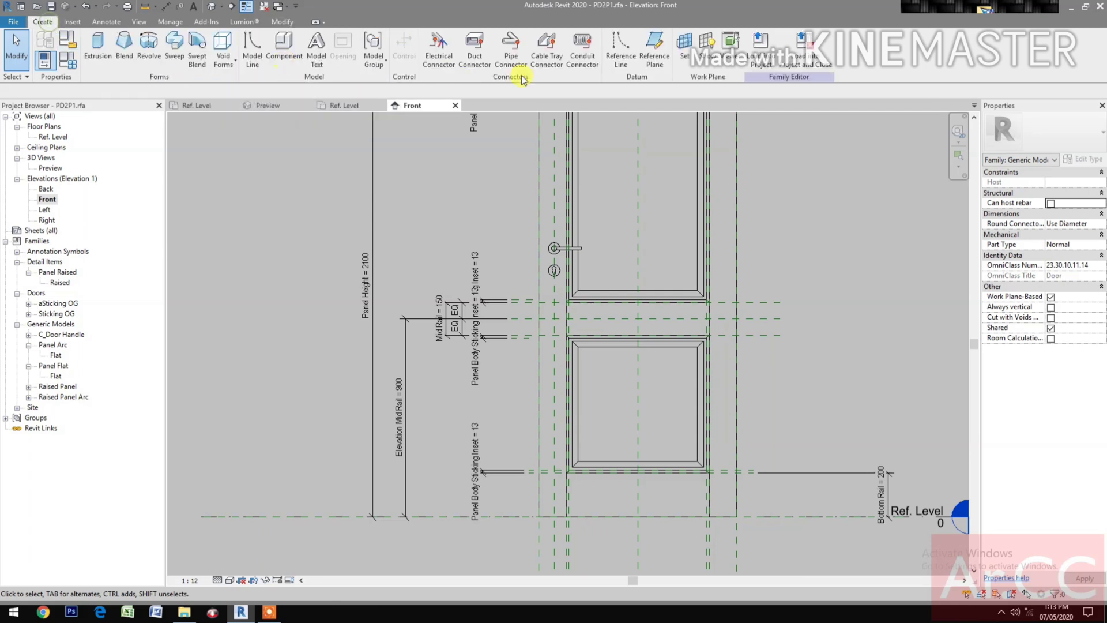
click(654, 52)
click(511, 374)
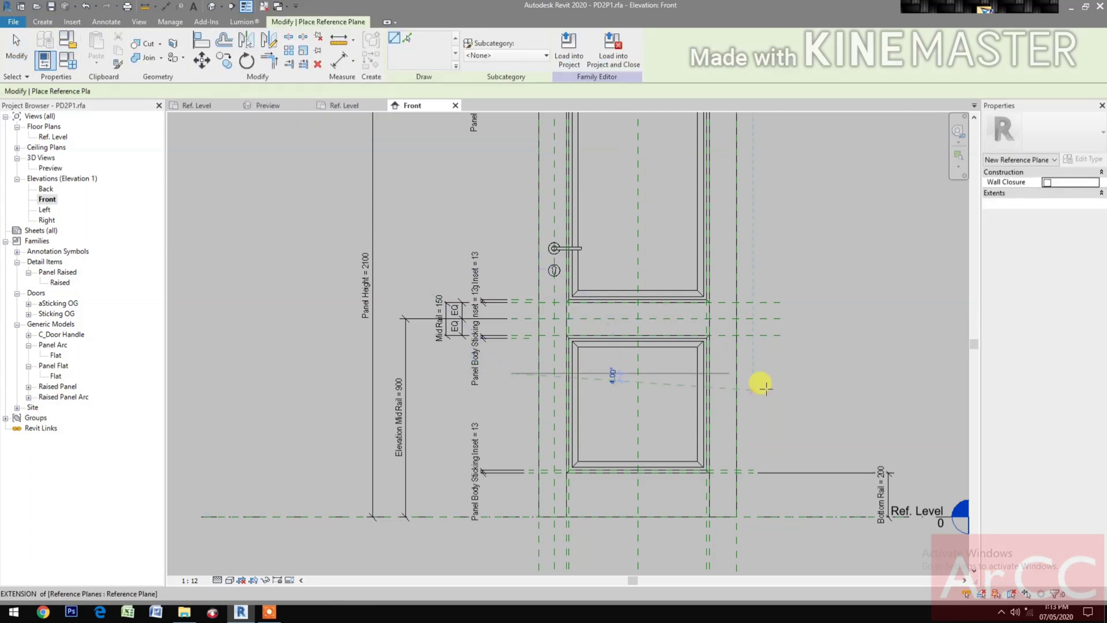
click(761, 374)
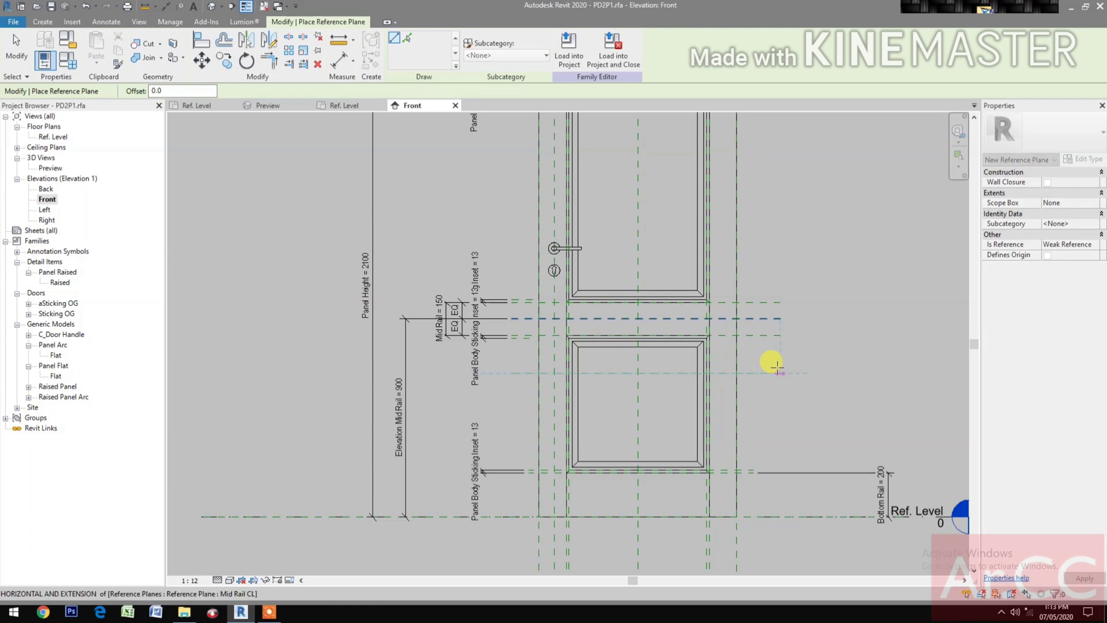
click(777, 372)
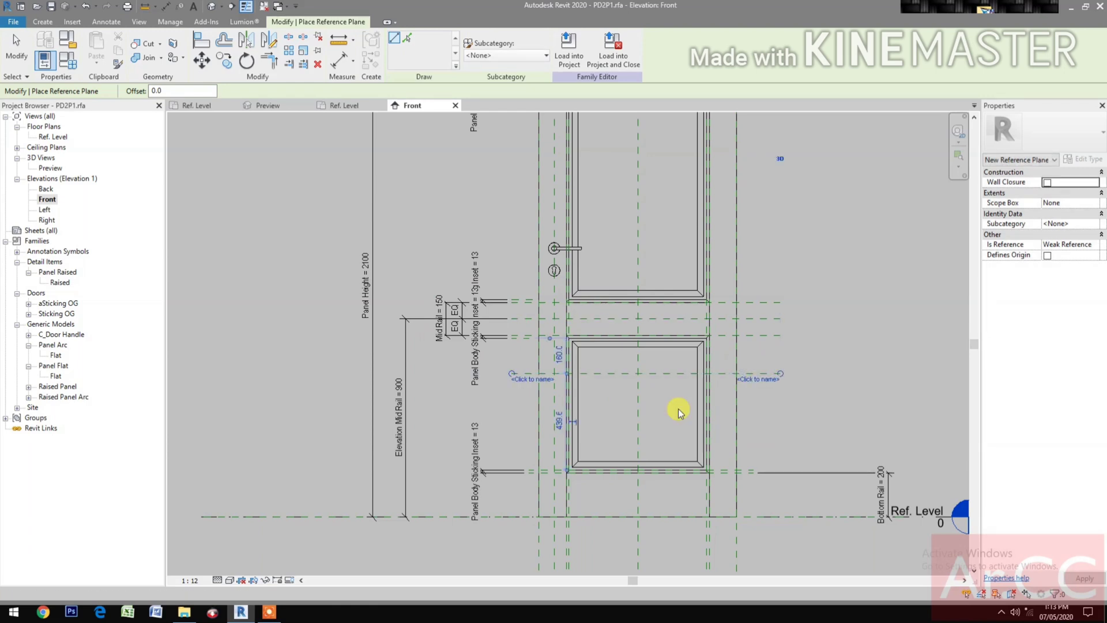
- Place an aligned dimension between Ref. Level and the new horizontal reference plane, beside the Elevation Mid Rail dimension
key(d)
key(i)
click(506, 517)
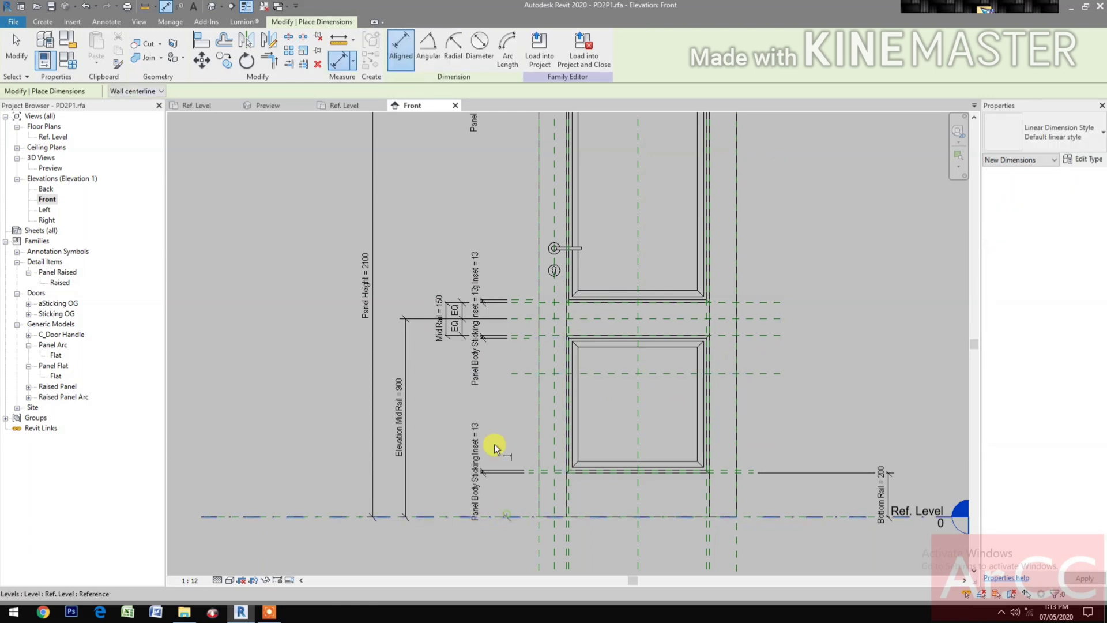
click(528, 375)
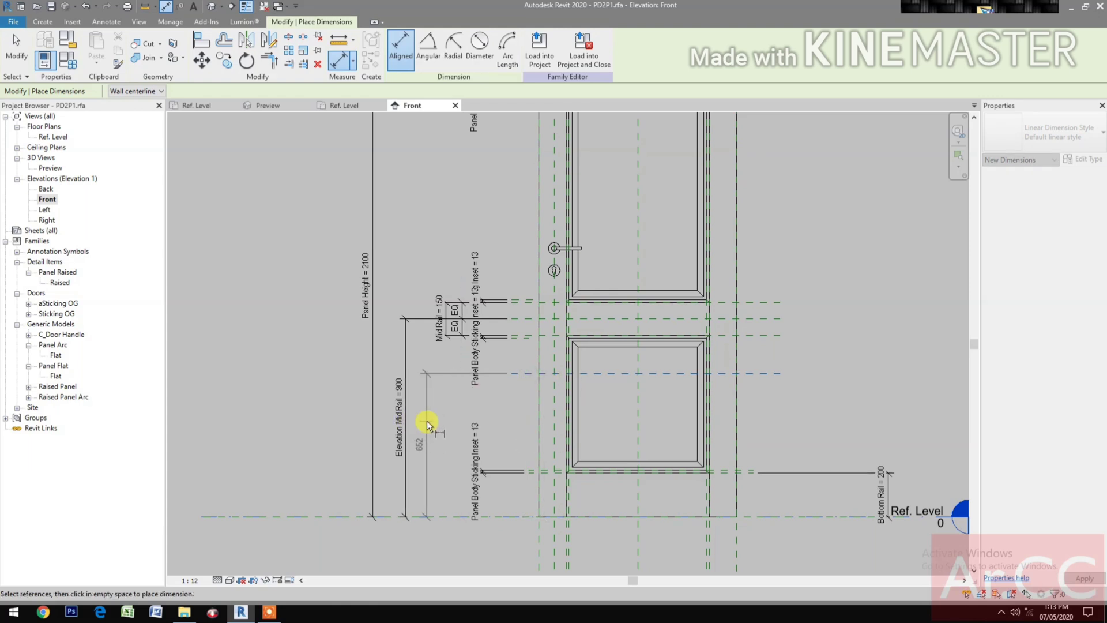
click(427, 420)
key(Escape)
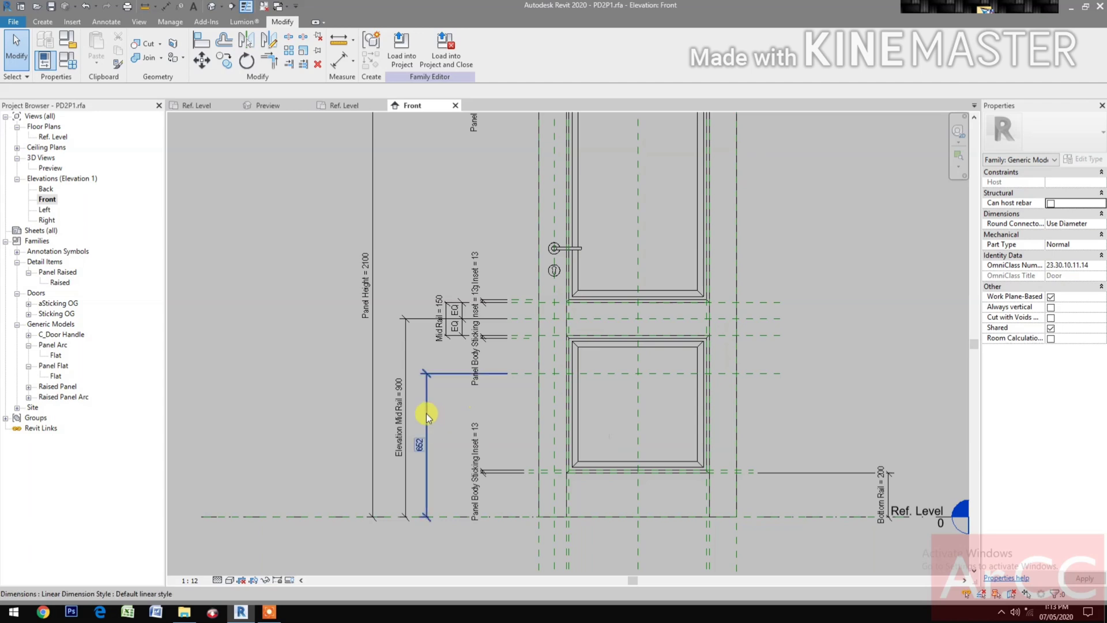
- Label the new vertical dimension with a new type parameter named Lockset Height, grouped under Dimensions
click(425, 413)
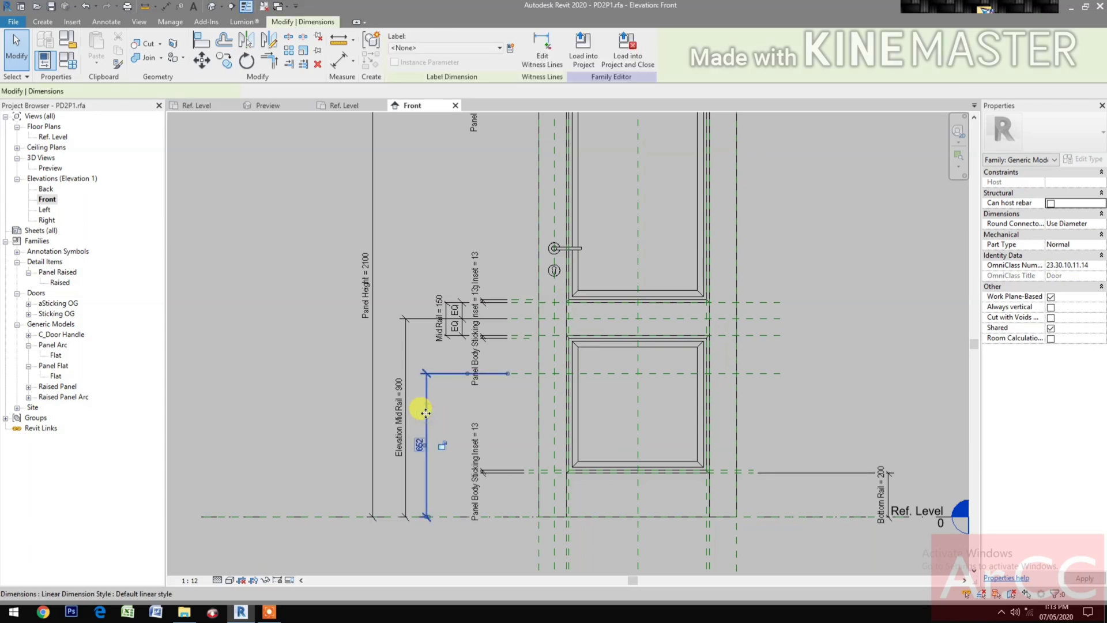
click(511, 50)
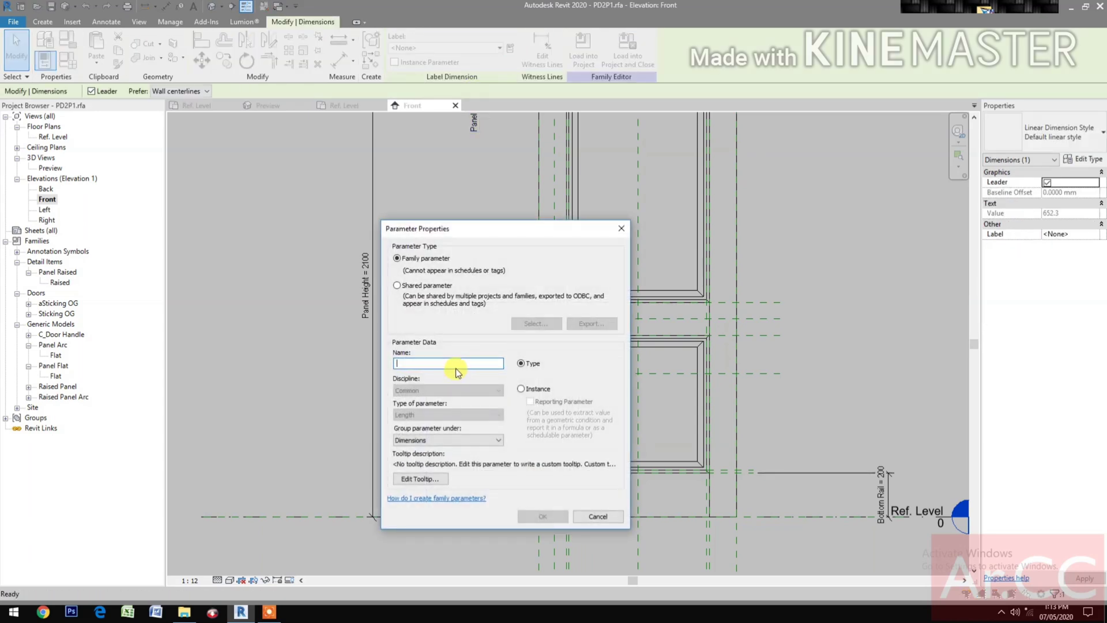
text(Lockset H)
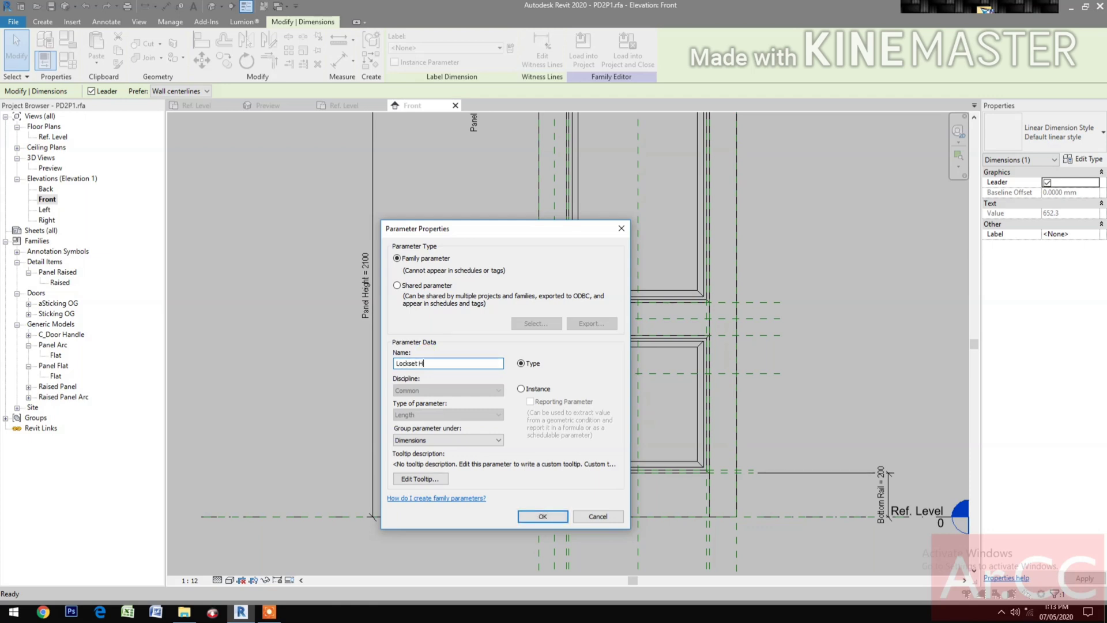
text(eight)
click(545, 516)
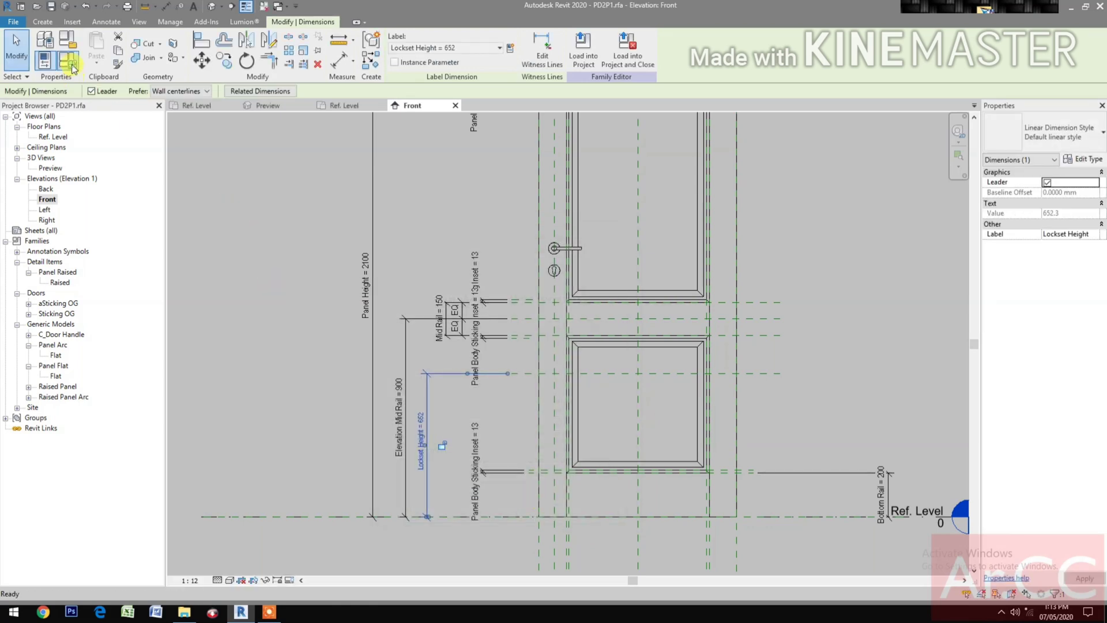
- Set the Lockset Height parameter to 1000 in the family types
click(70, 64)
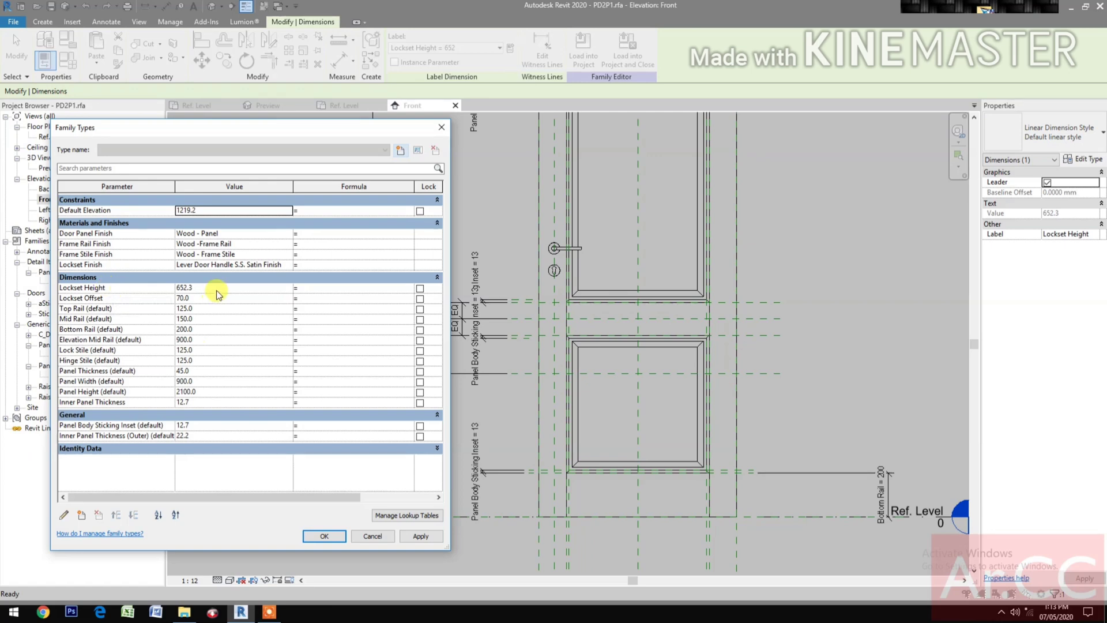
click(218, 289)
text(1000)
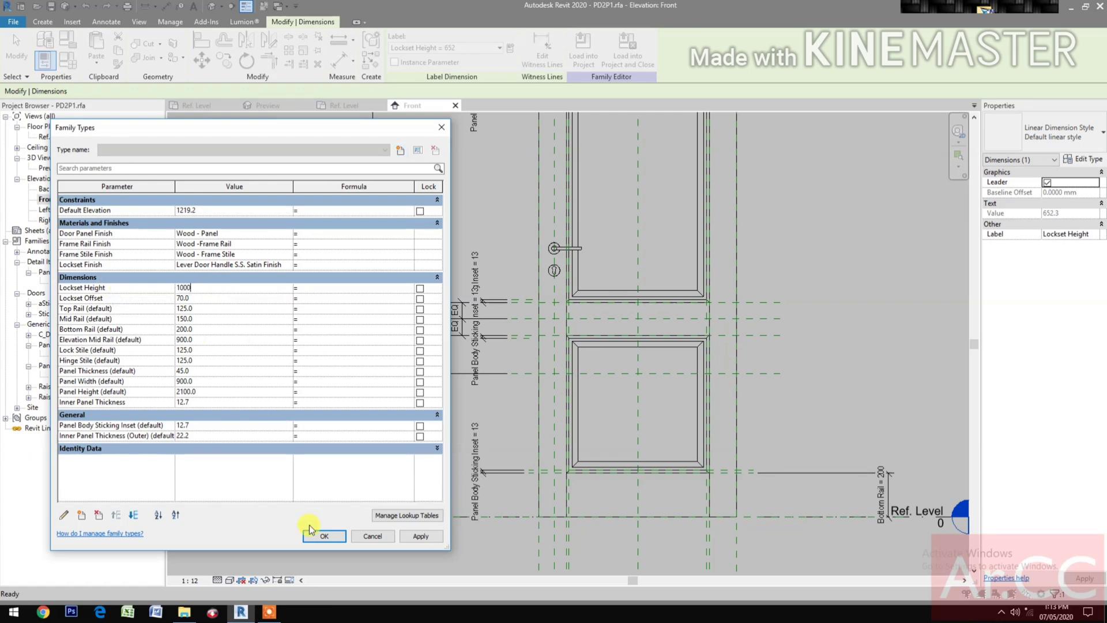
click(324, 536)
click(322, 538)
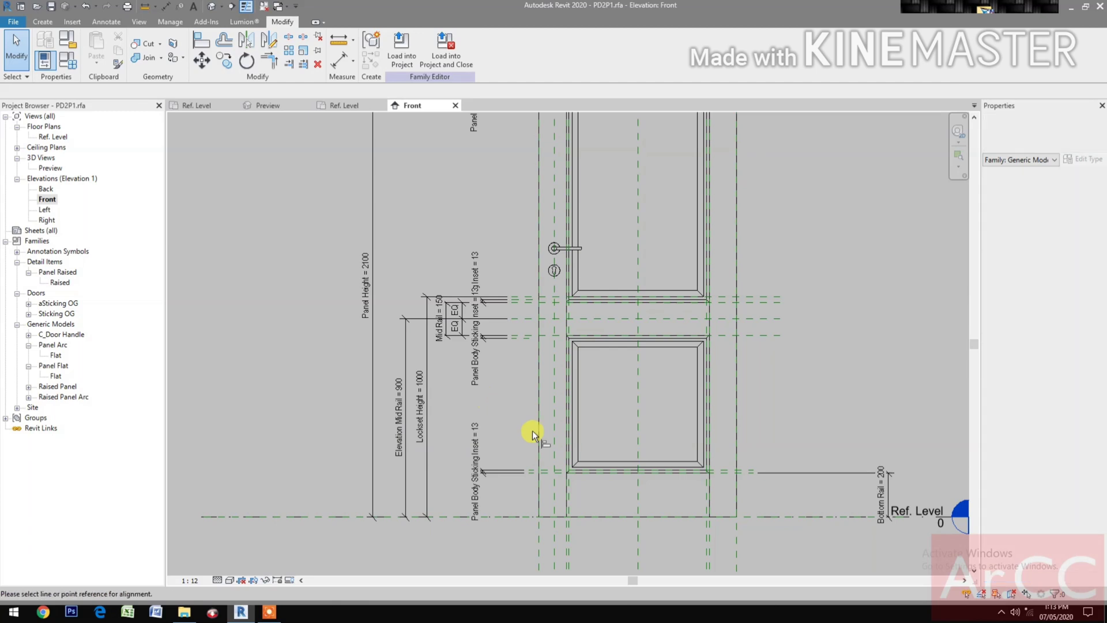
- Align the lever handle's centre with the Lockset Height reference plane in the Front elevation and lock the alignment
scroll(527, 294, up, 2)
key(a)
key(l)
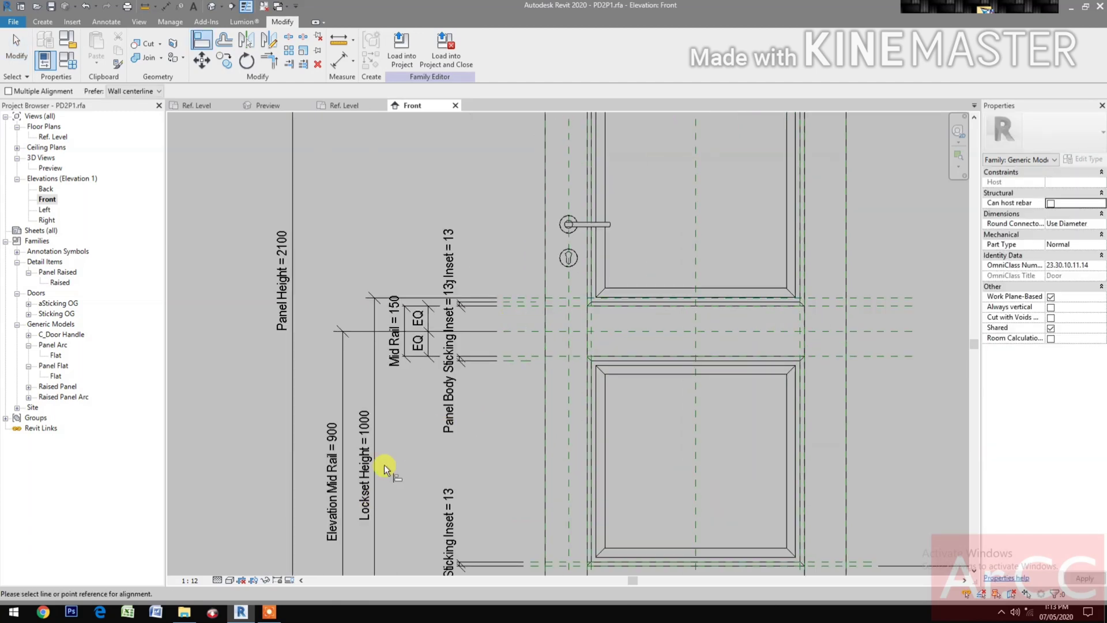
click(520, 299)
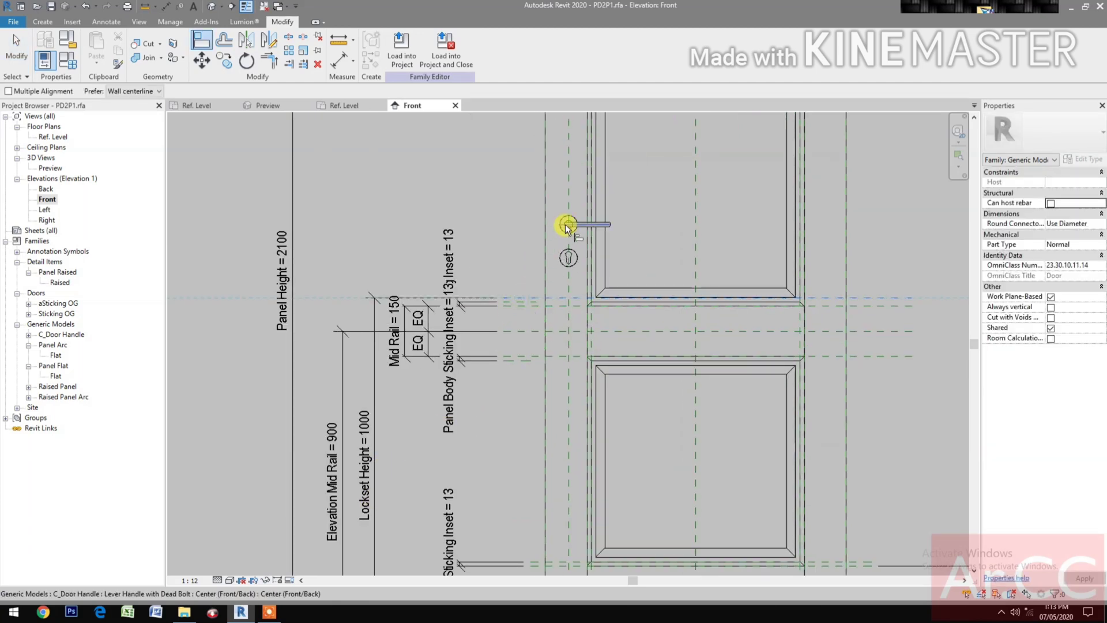
click(567, 225)
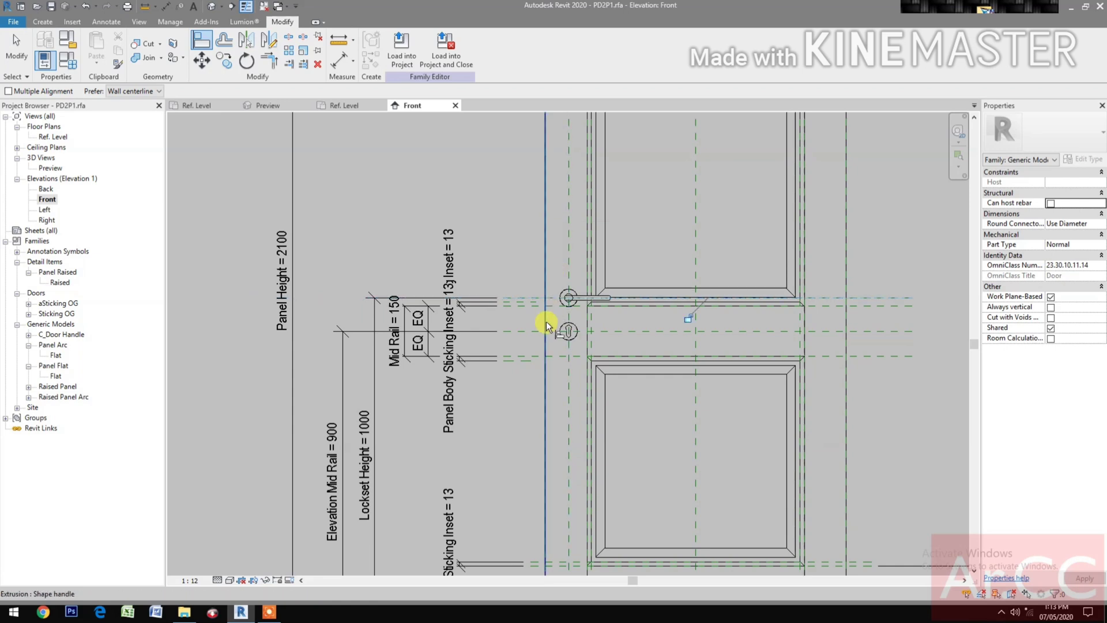
click(687, 319)
scroll(600, 396, down, 5)
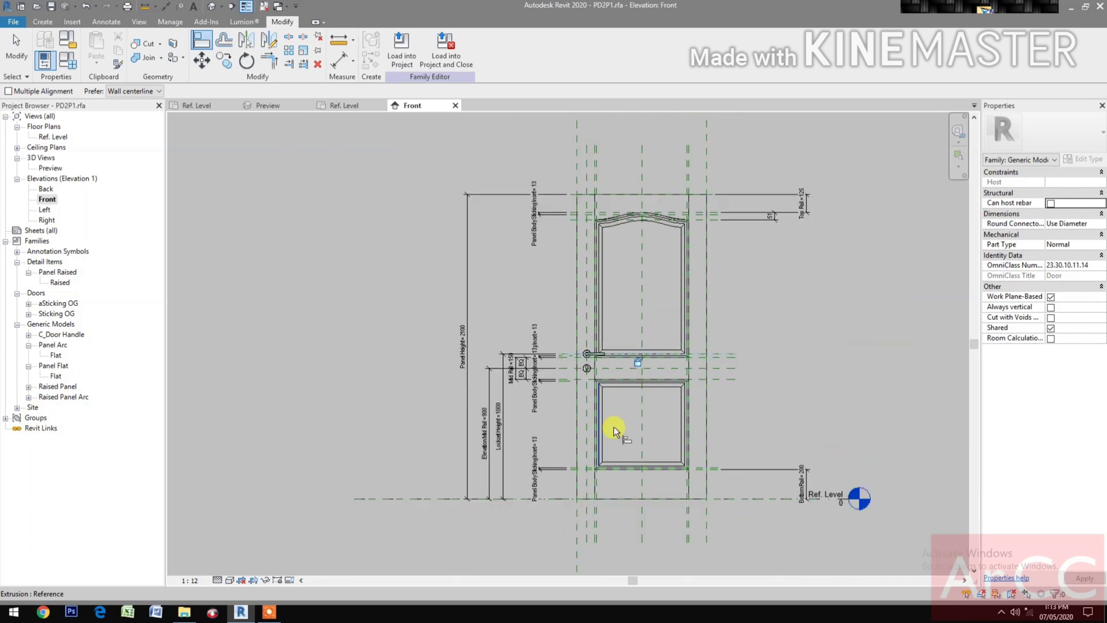
key(Escape)
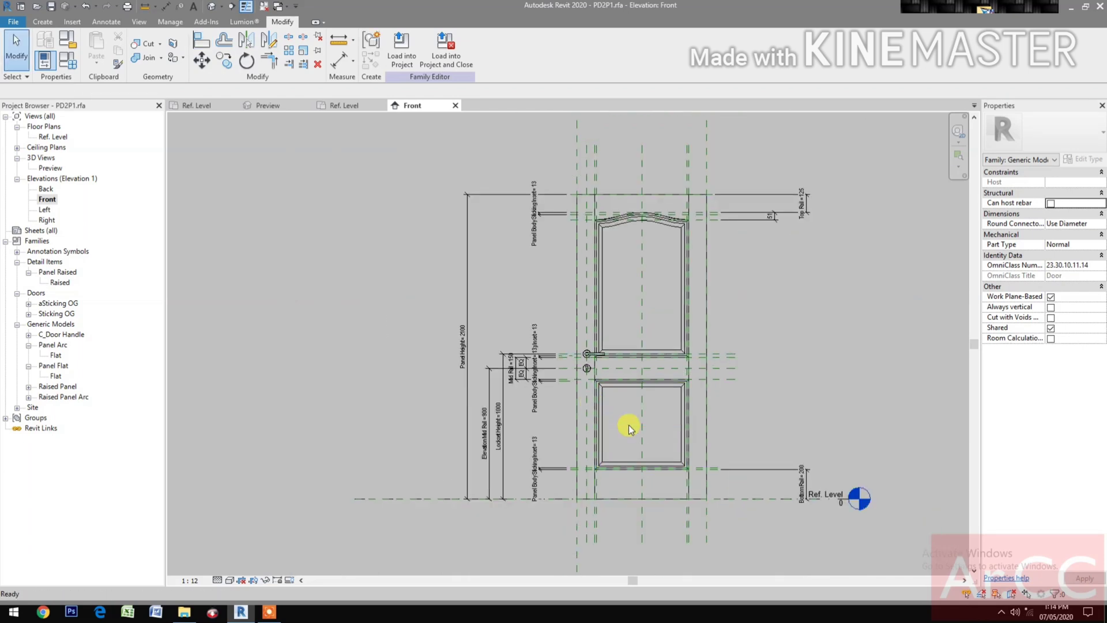
- Examine the door panel and its lever lockset in the Front elevation and in the Preview 3D view
click(622, 482)
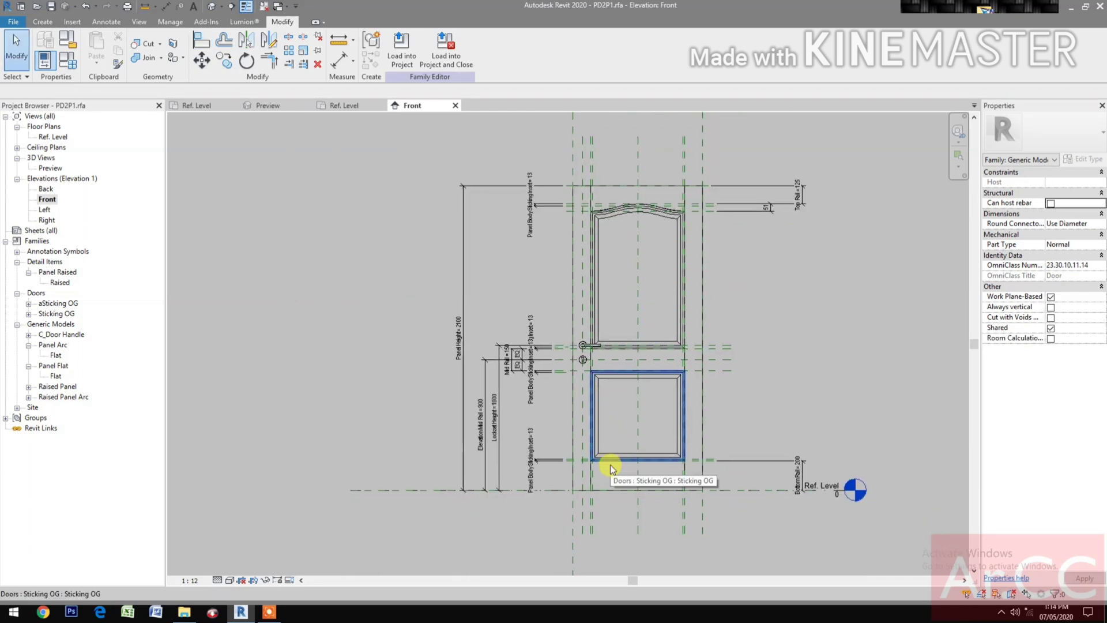
scroll(586, 363, up, 2)
scroll(585, 362, up, 1)
scroll(576, 413, down, 1)
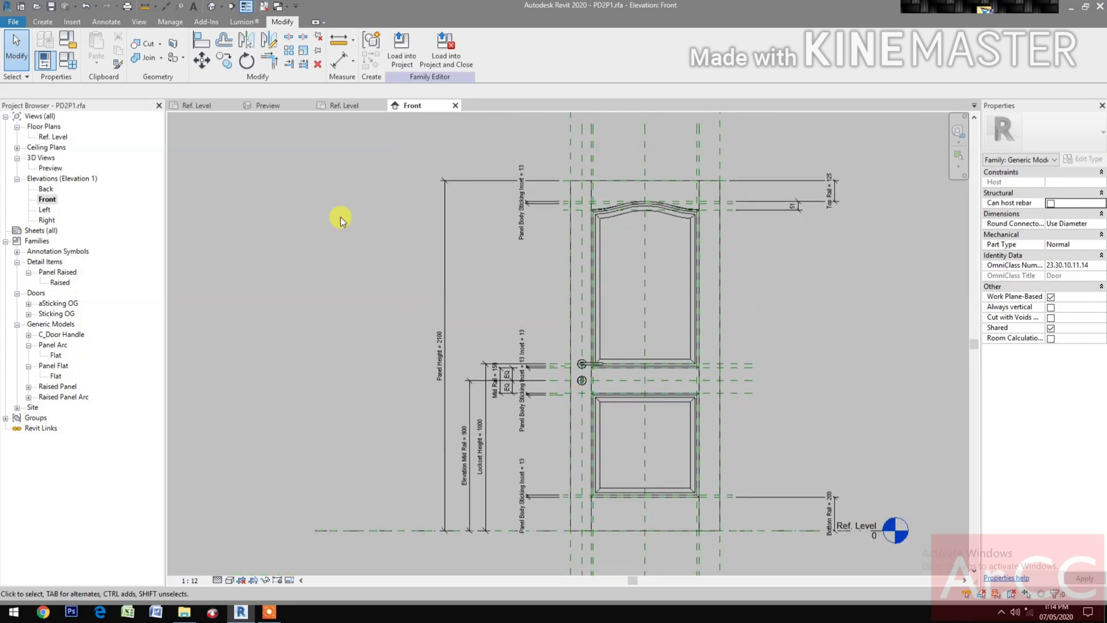
click(283, 104)
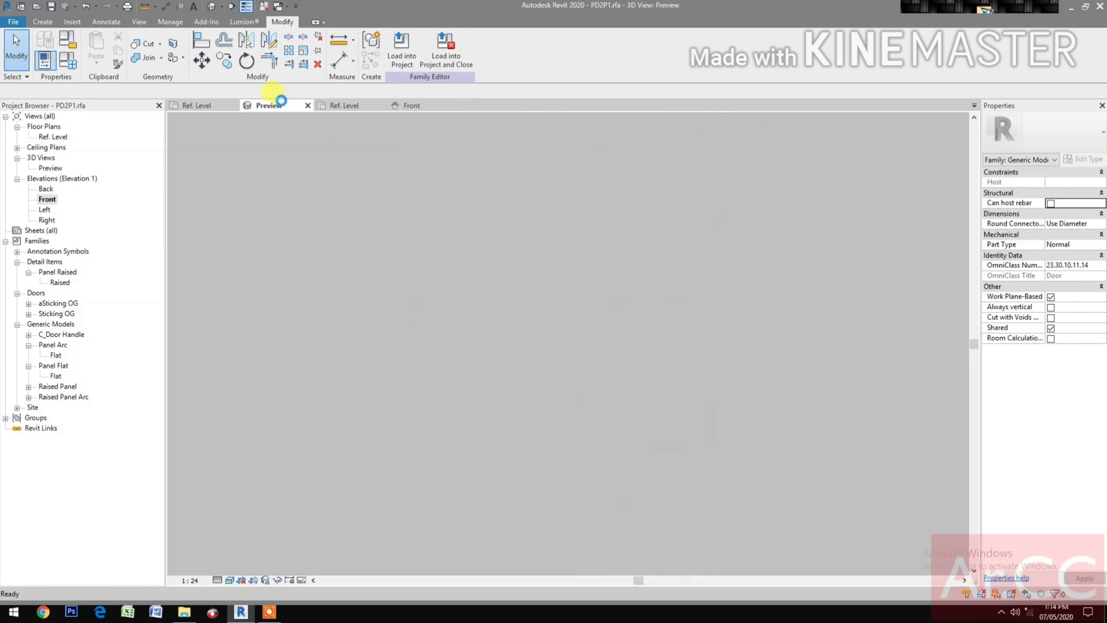
right_click(718, 383)
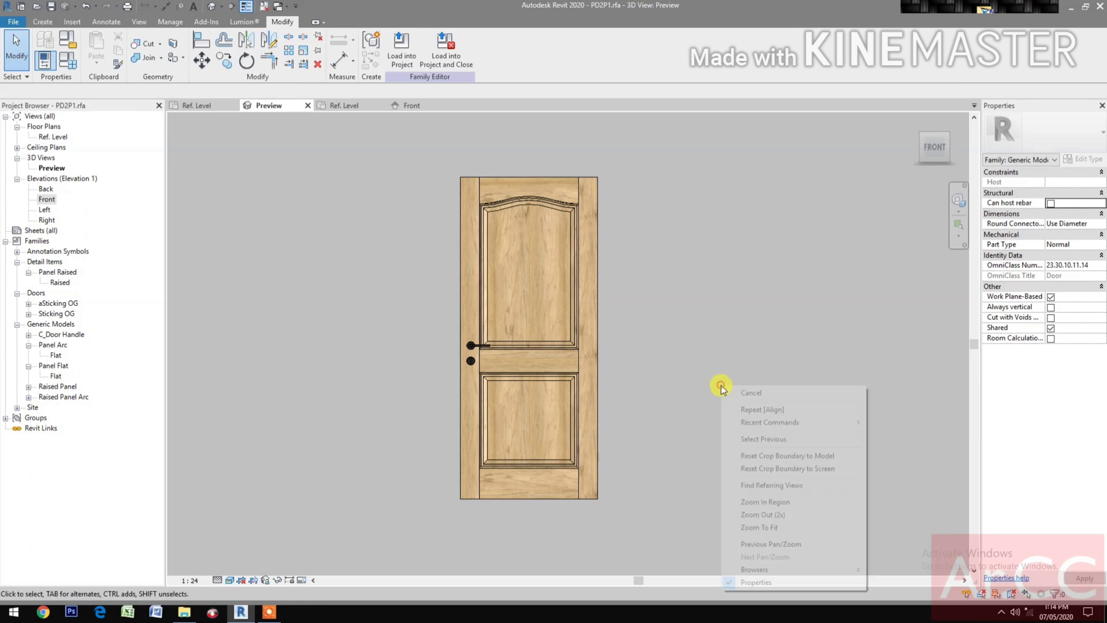
click(764, 527)
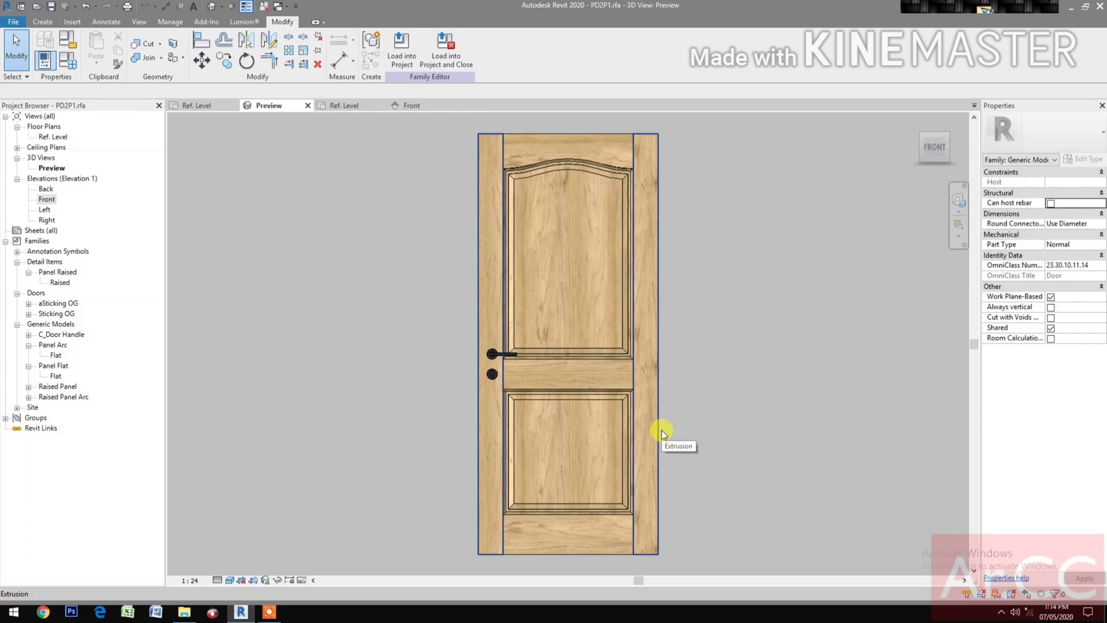
middle_drag(763, 483, 869, 488)
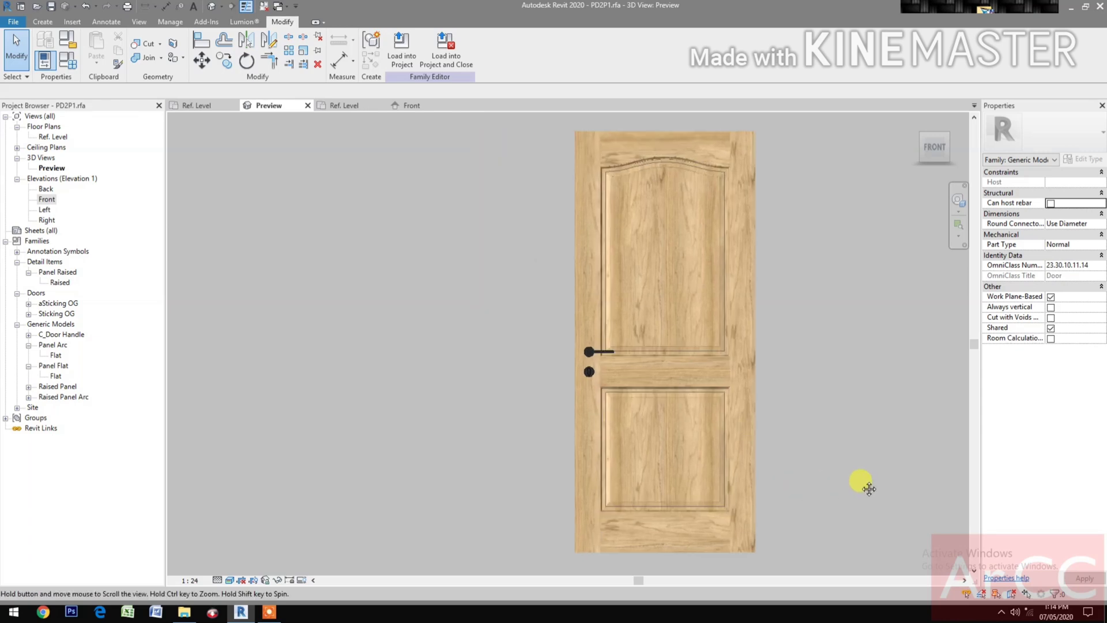
- Set the Mid Rail parameter to 200 and the Bottom Rail parameter to 300 in the family types
click(68, 63)
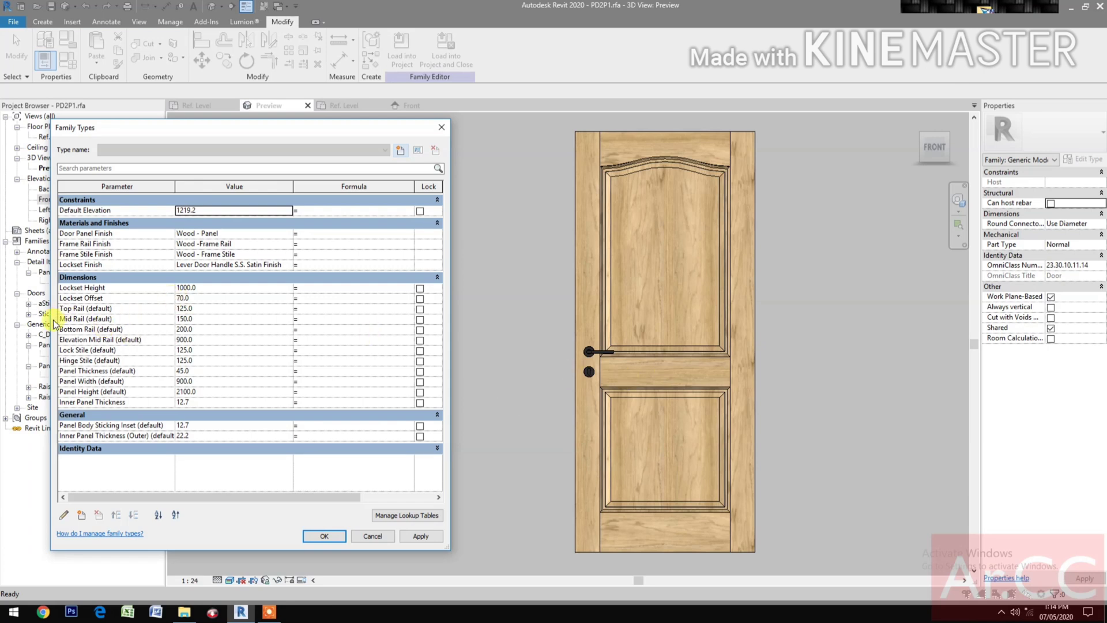
click(233, 317)
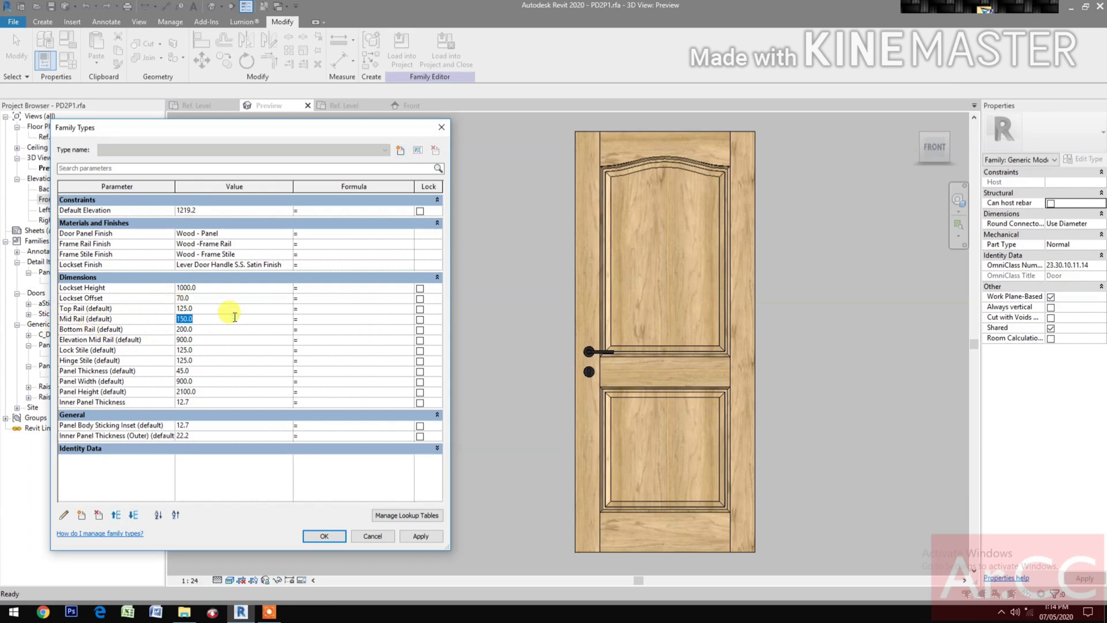
click(421, 536)
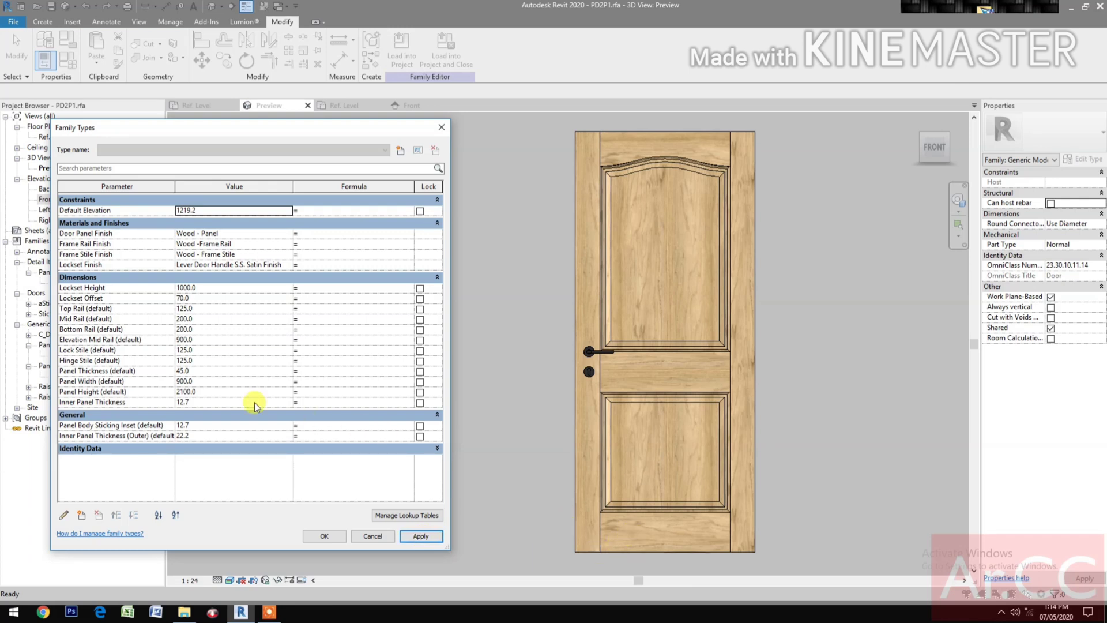
click(222, 329)
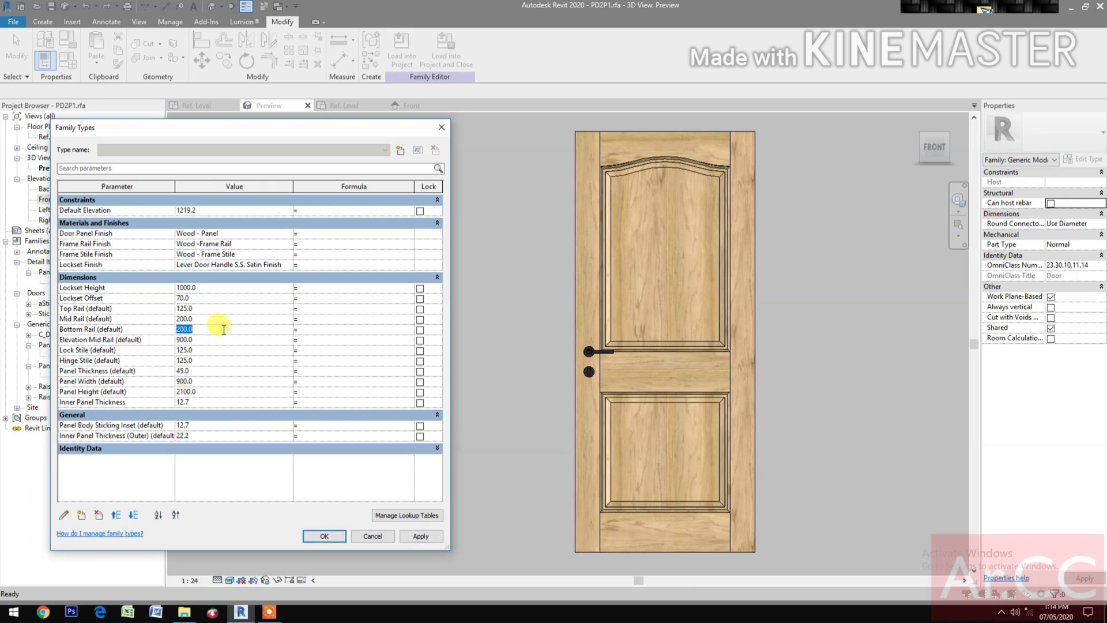
click(427, 537)
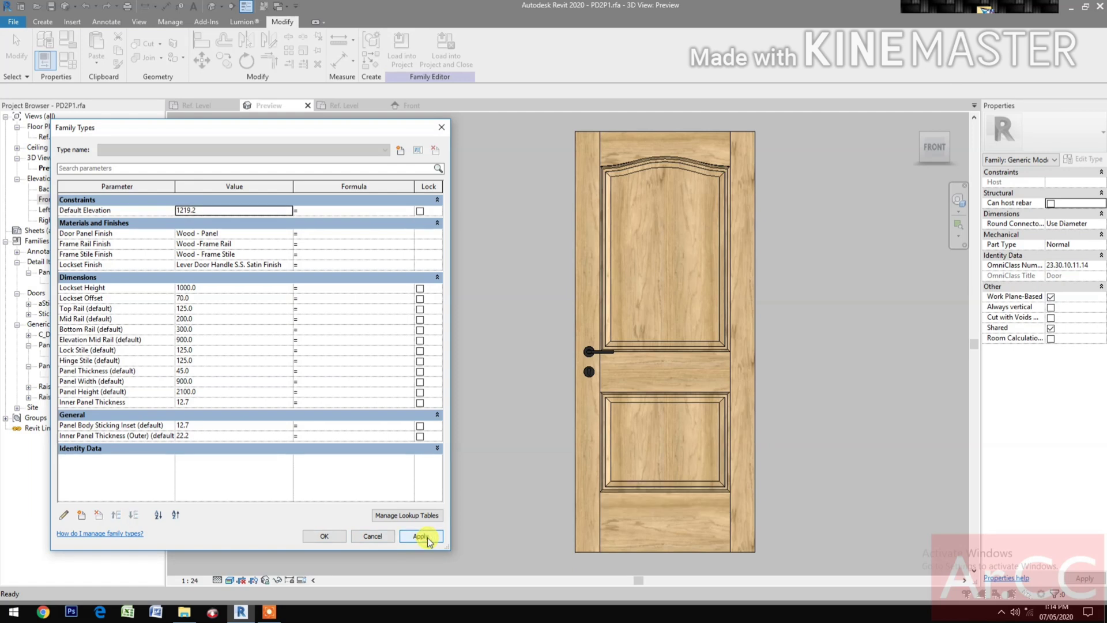
click(320, 535)
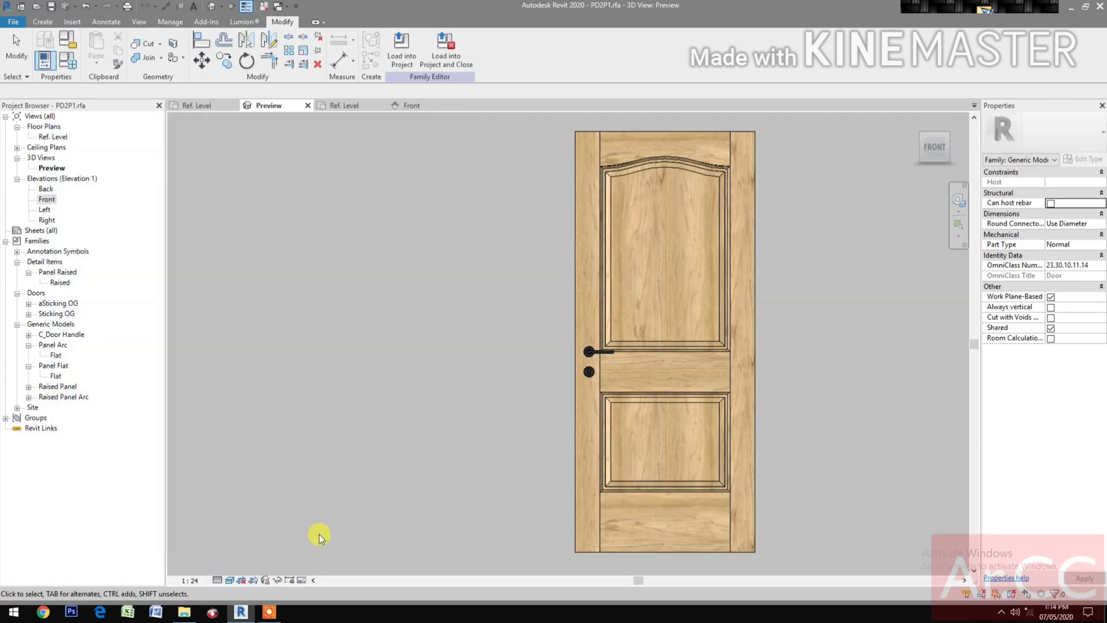
- Fit the whole door in the Preview view and save the PD2P1 family
right_click(371, 495)
click(423, 431)
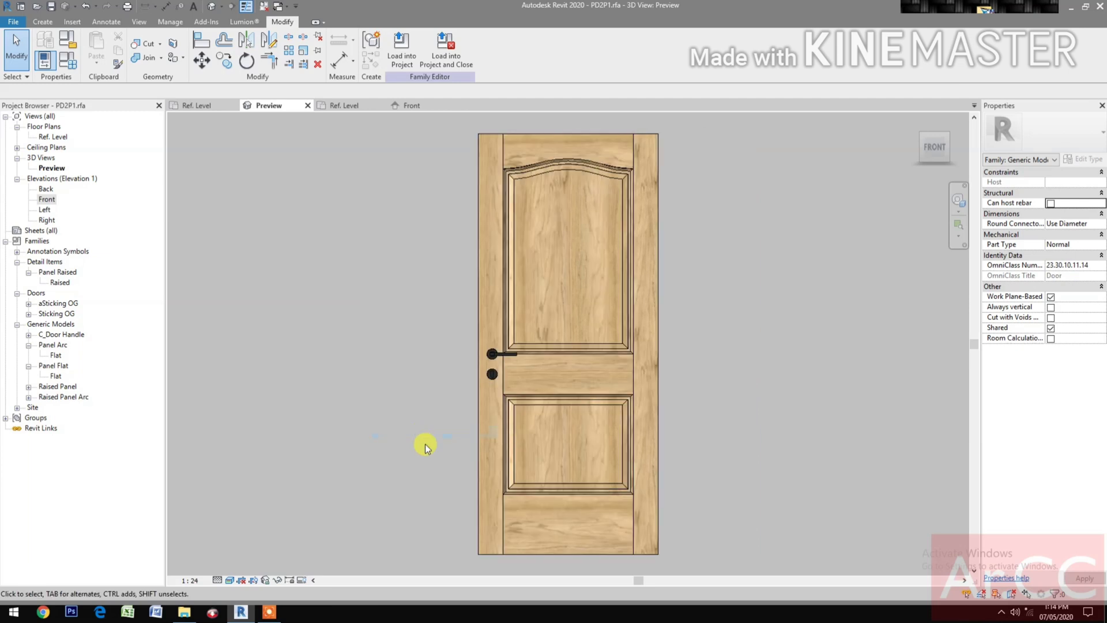
click(51, 7)
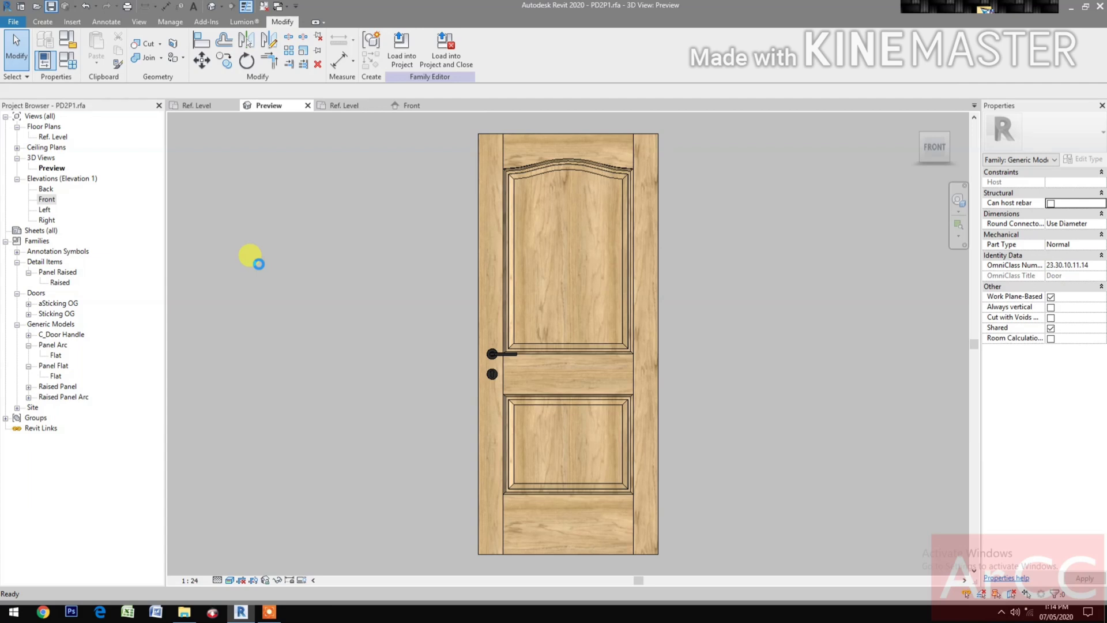
- Load PD2P1 into Door Family.rfa, closing the panel family, and place an instance on the Reference Lines work plane below the door opening
click(446, 58)
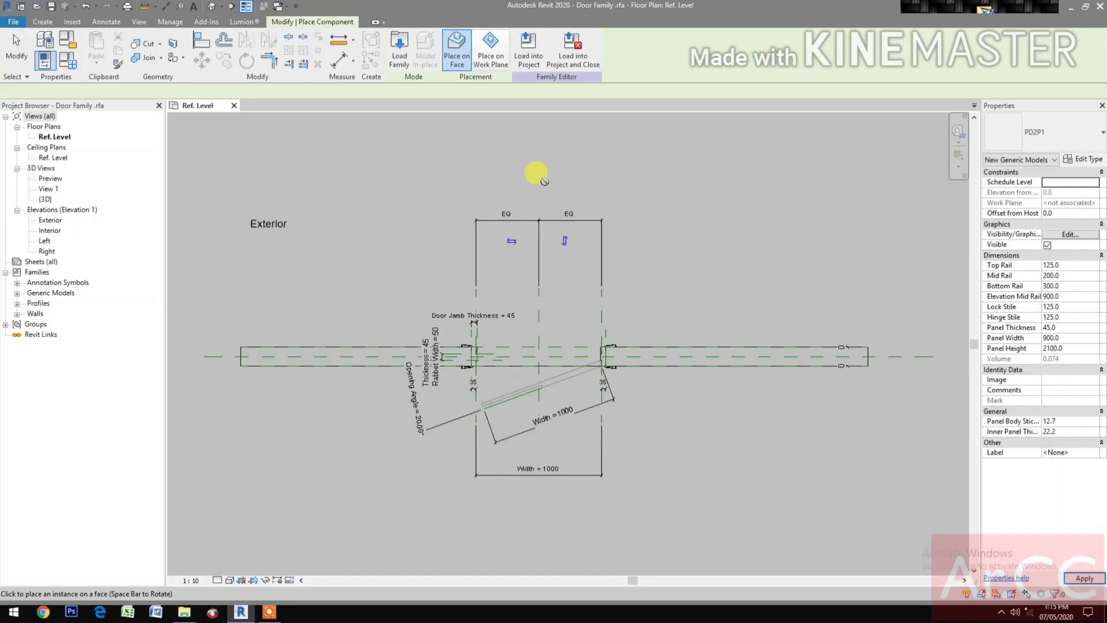
click(487, 62)
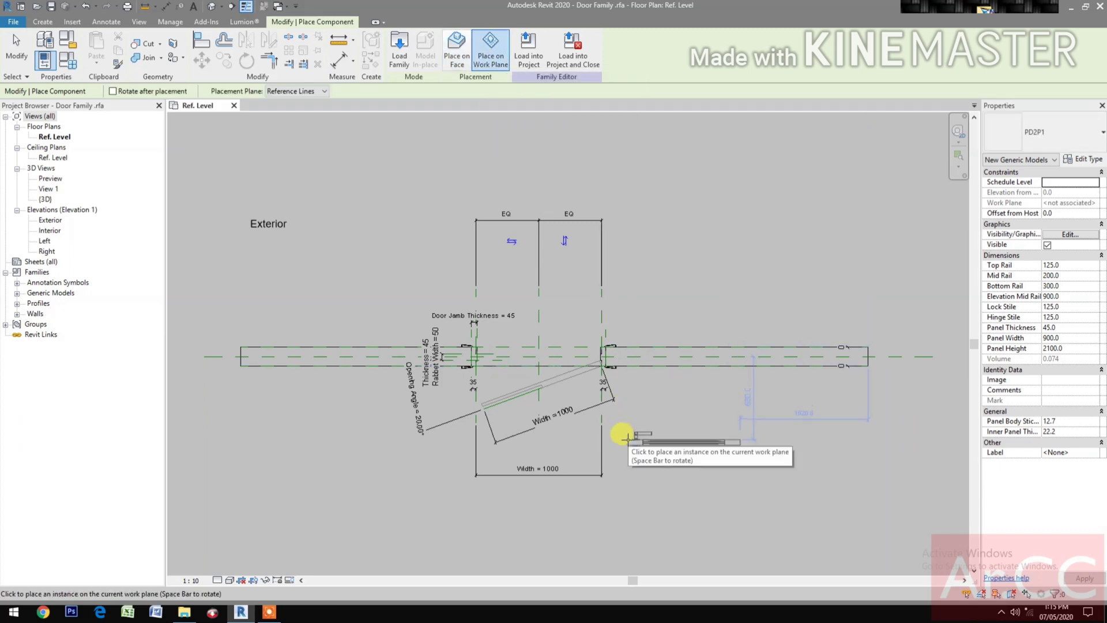
click(626, 438)
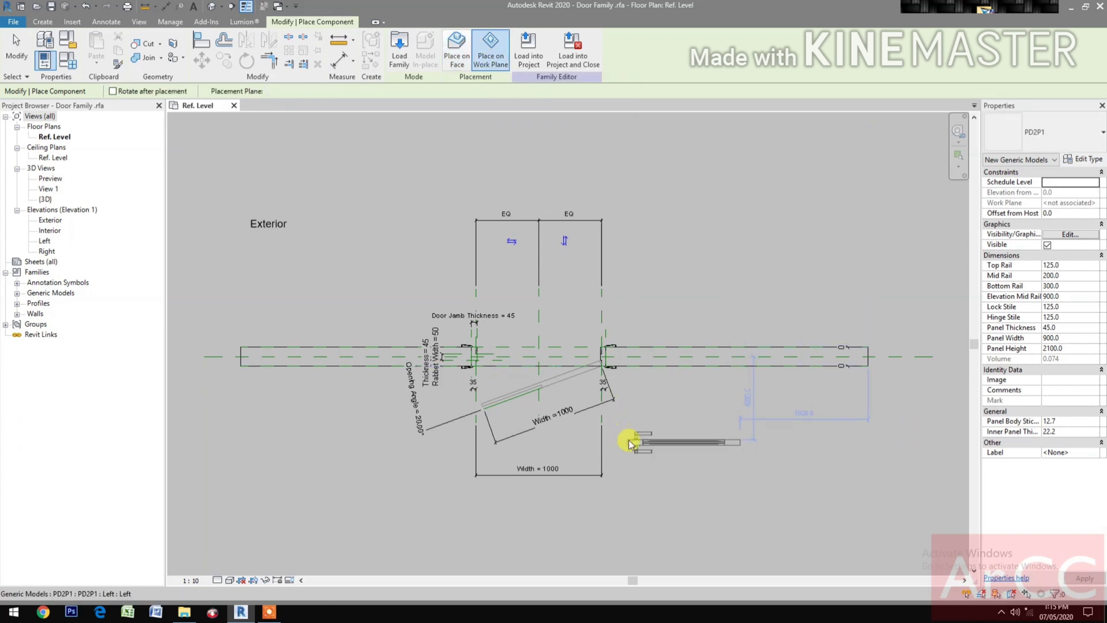
- Align the placed panel's centre with the perpendicular centre plane of the angled door swing reference line and lock the alignment
click(203, 45)
scroll(549, 397, up, 5)
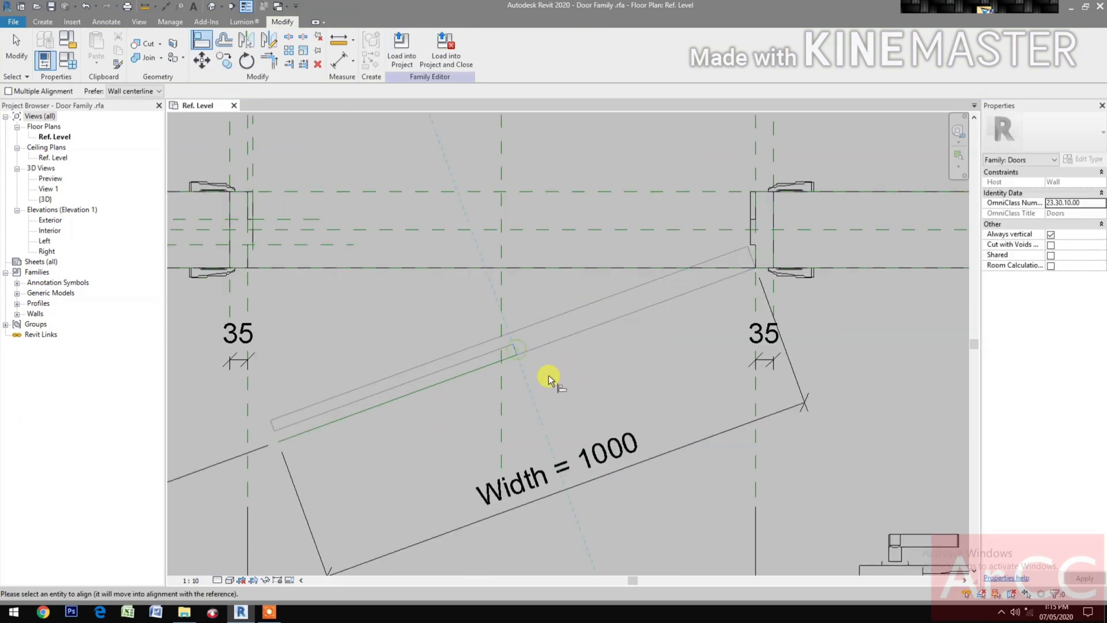
scroll(576, 398, down, 3)
scroll(655, 476, down, 2)
middle_drag(655, 476, 661, 472)
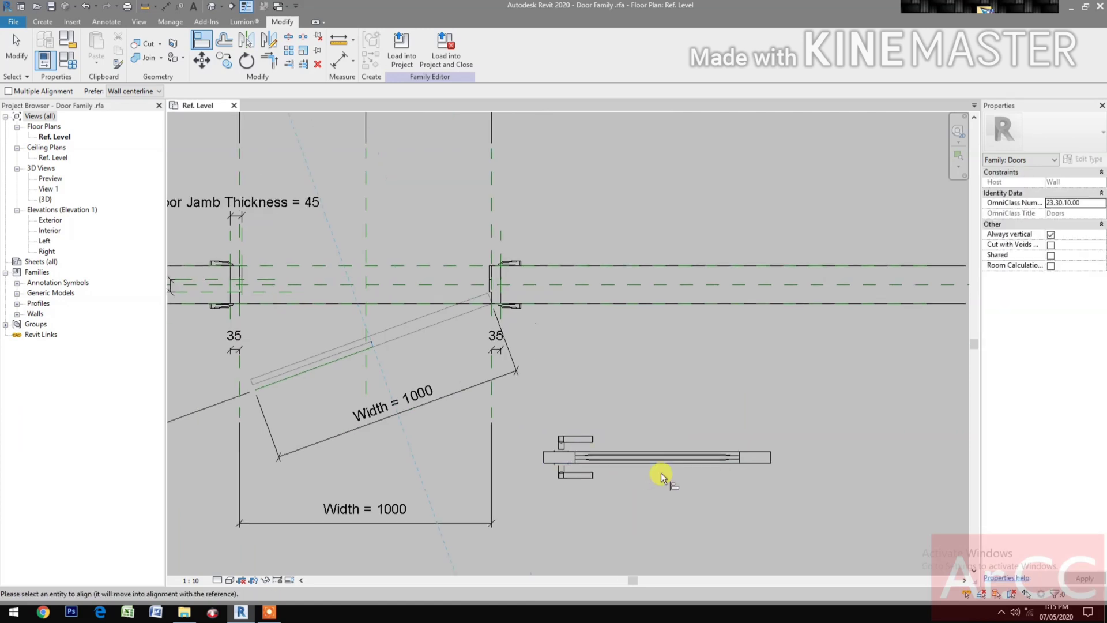
click(657, 466)
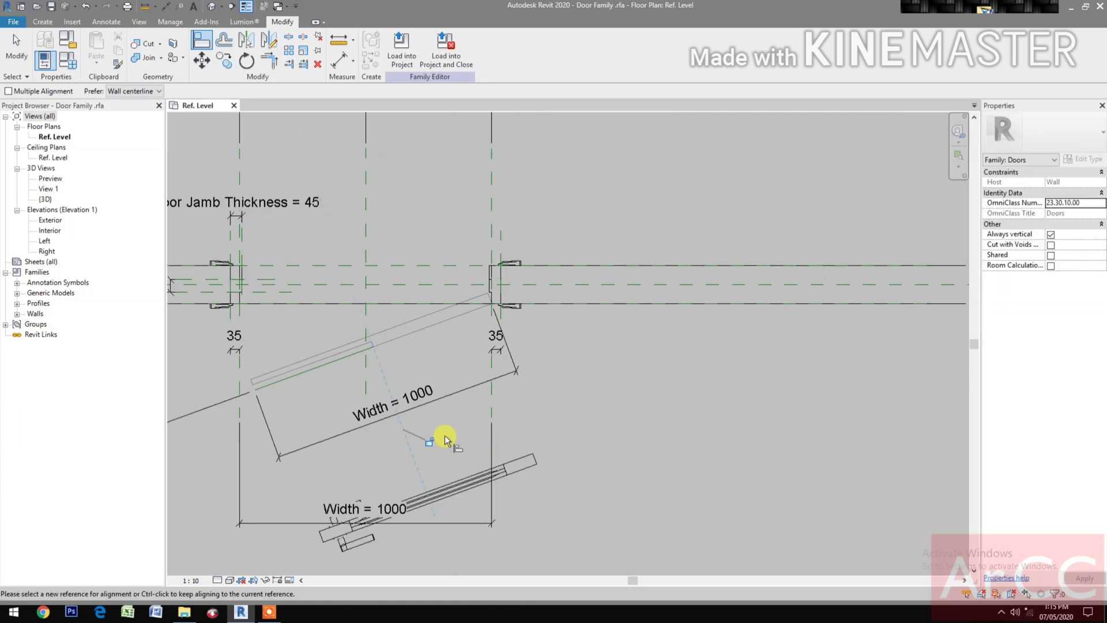
- Align the panel lengthwise with the angled reference line so it sits in the door leaf outline, and lock the alignment
click(303, 368)
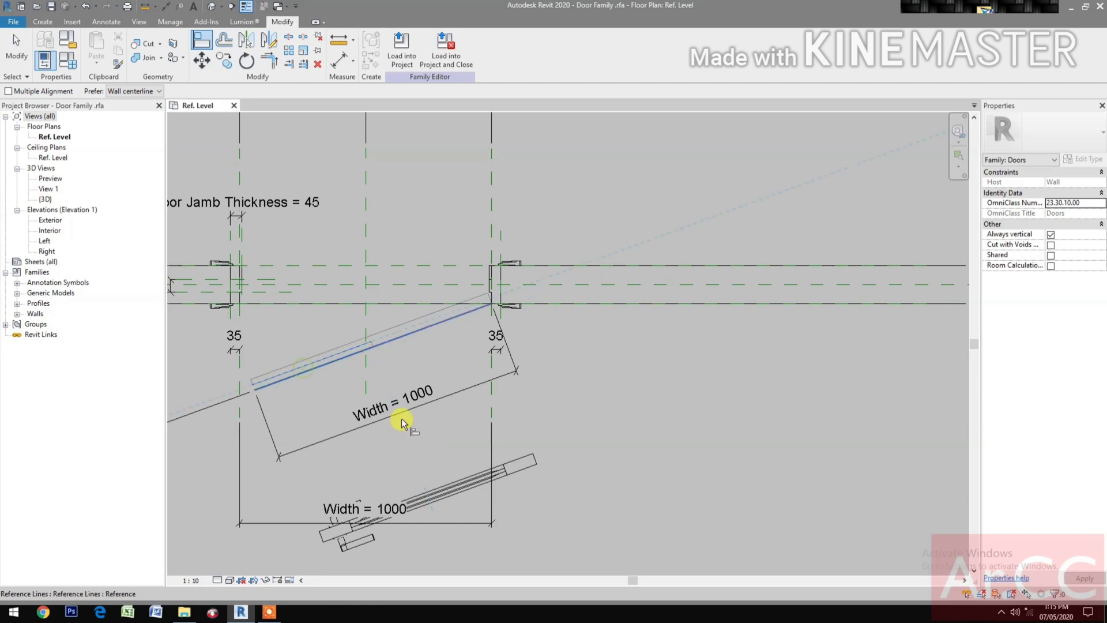
click(518, 465)
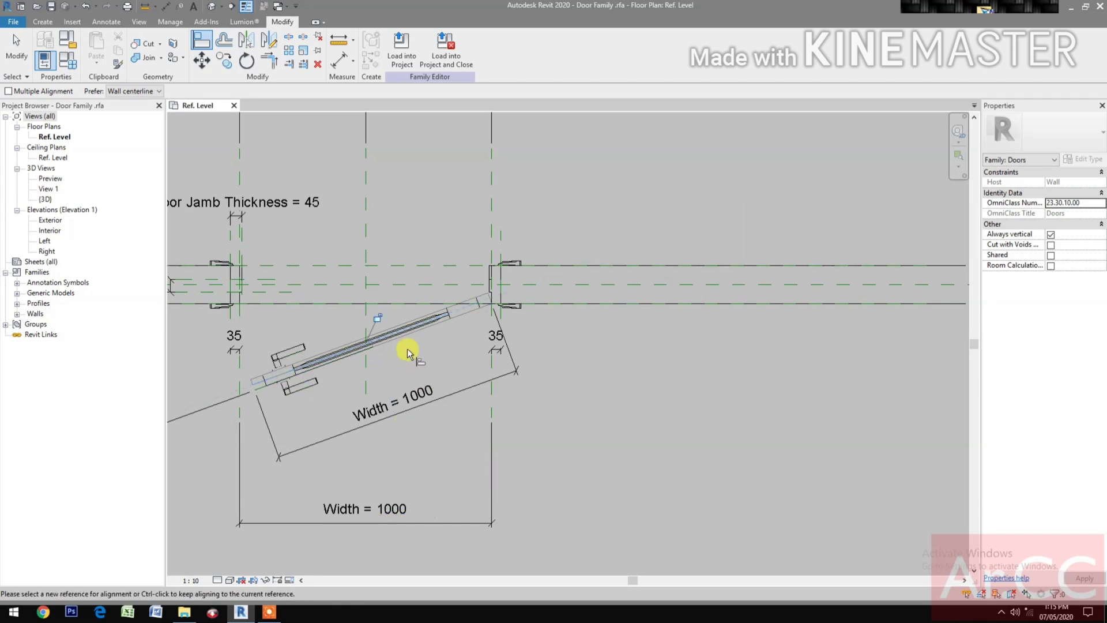
middle_drag(469, 432, 637, 407)
key(Escape)
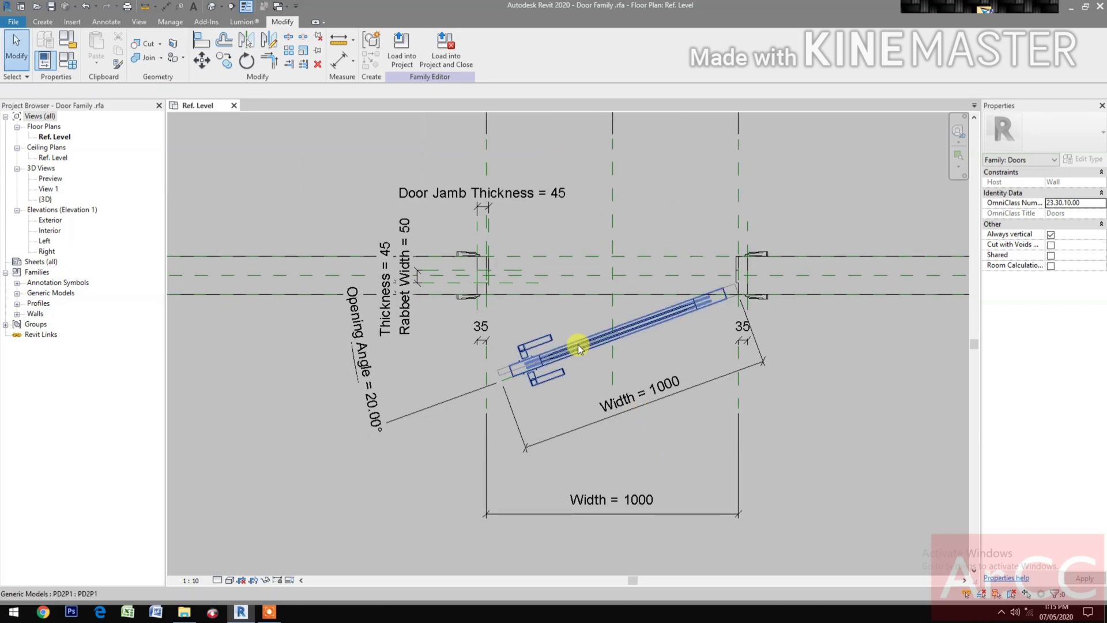
- Flex the door's Opening Angle parameter through 90°, 45° and 0°, and set it back to 20°
click(66, 73)
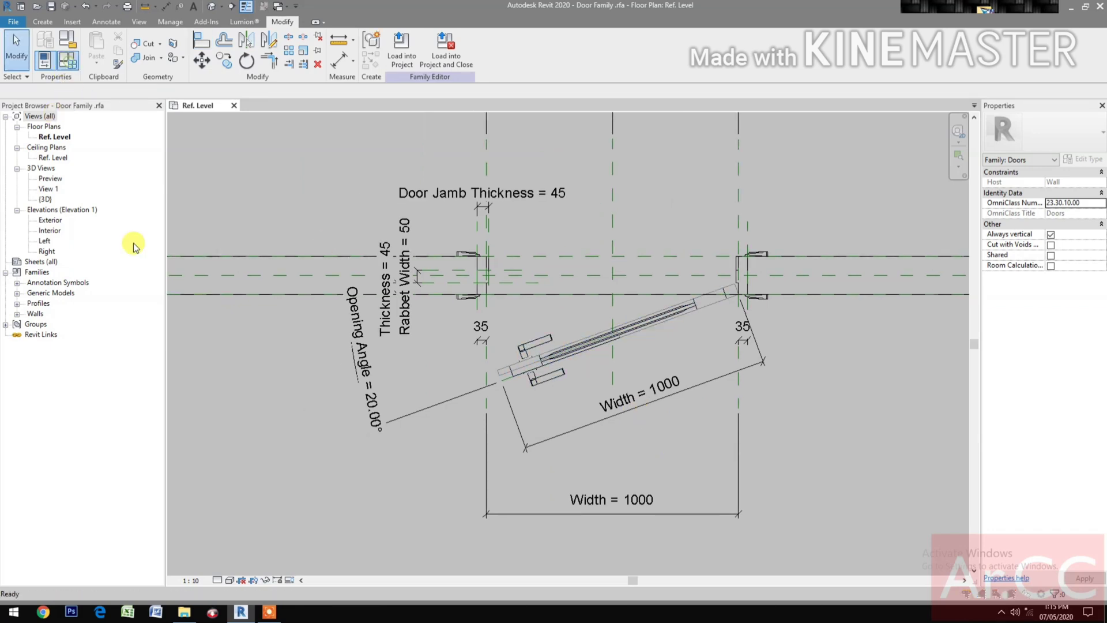
scroll(239, 455, down, 6)
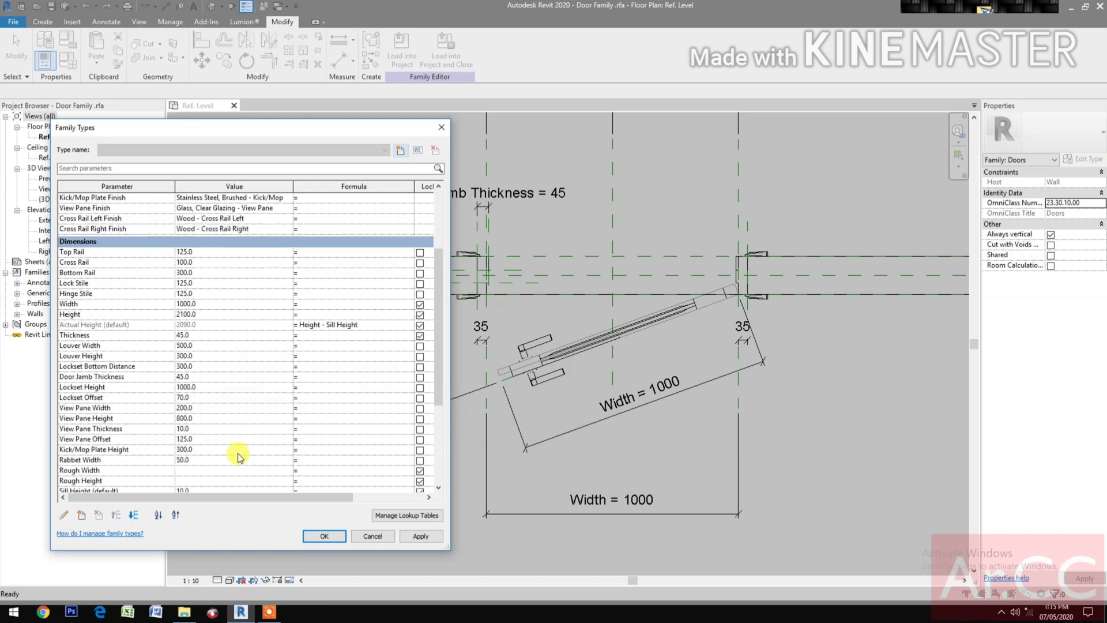
click(253, 446)
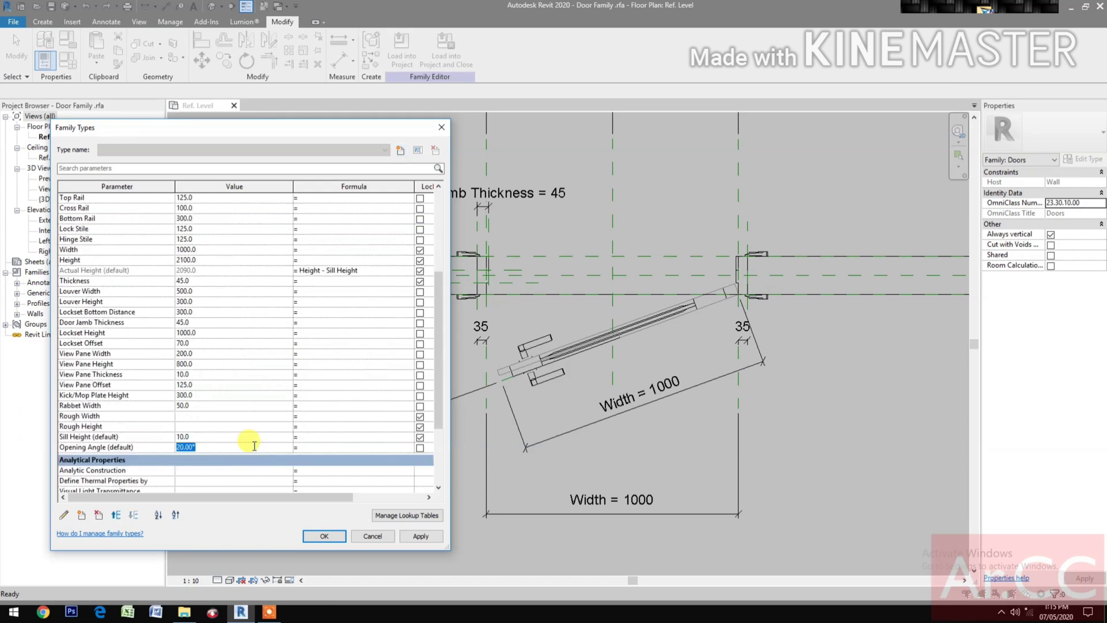
click(424, 536)
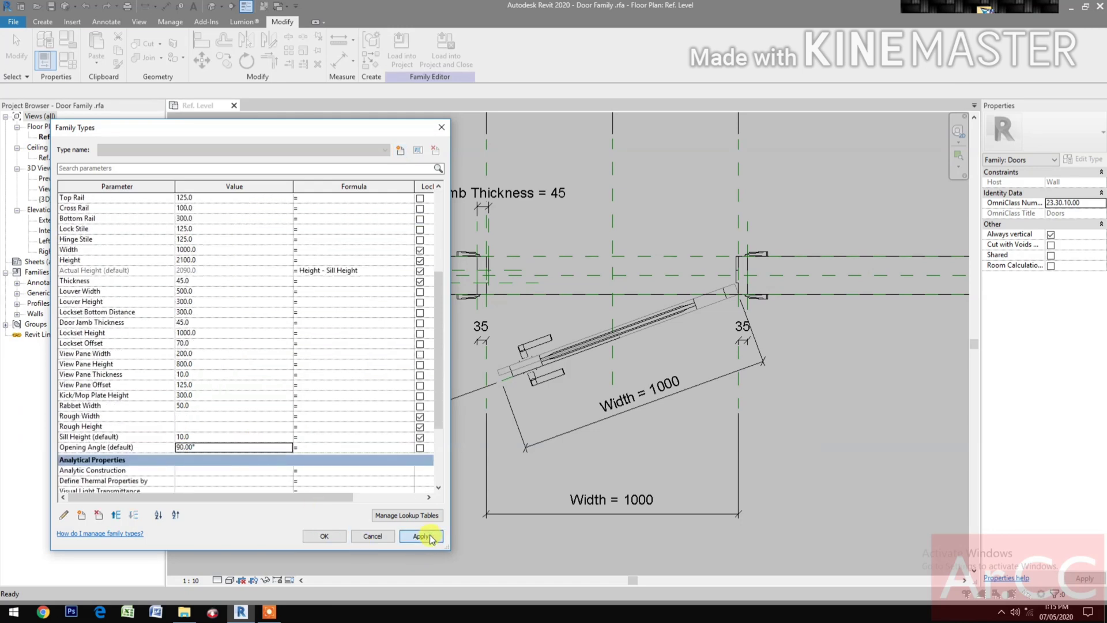
click(239, 447)
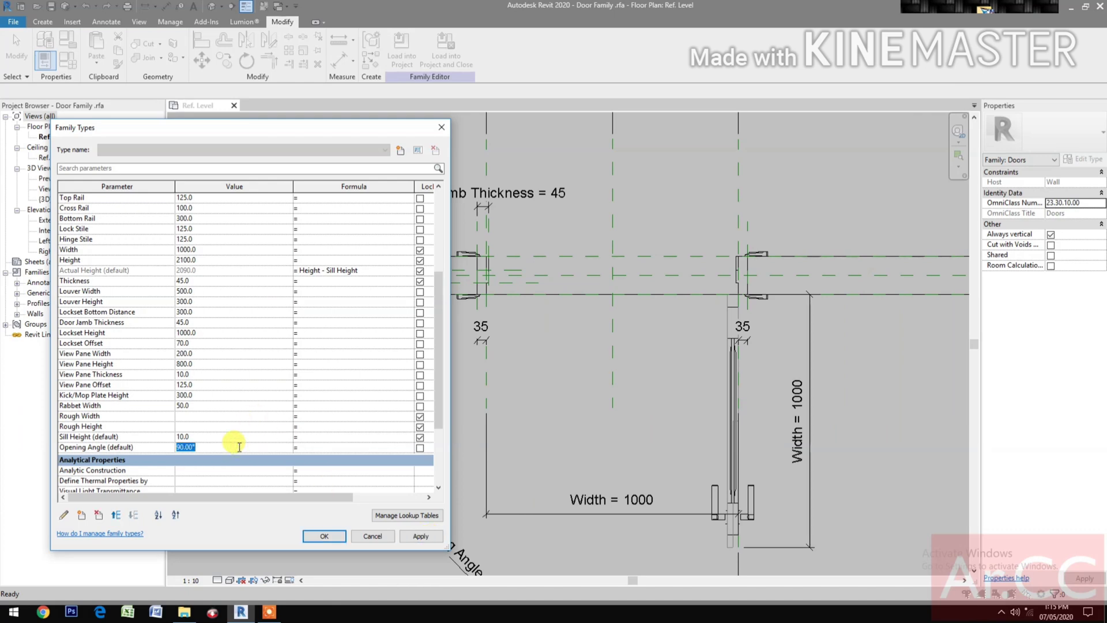
click(420, 536)
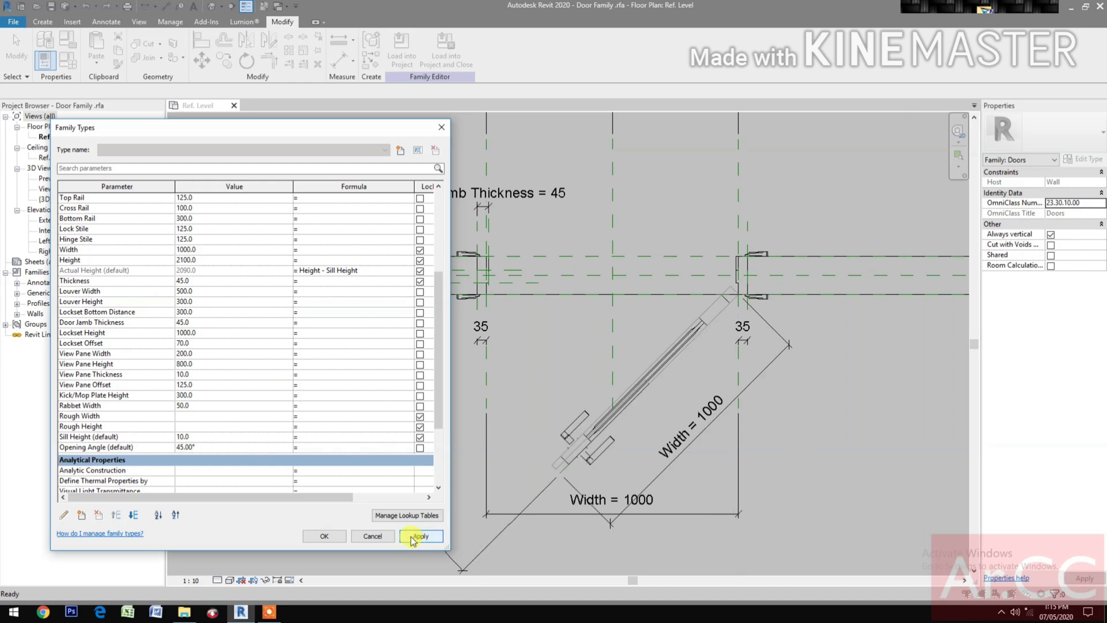
click(236, 447)
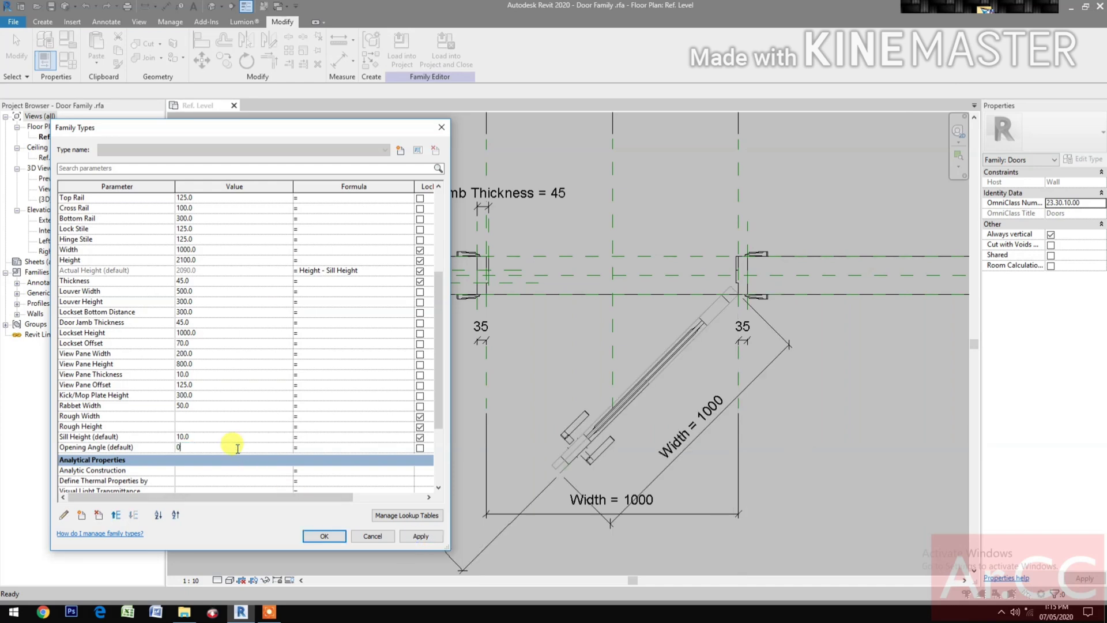
click(412, 536)
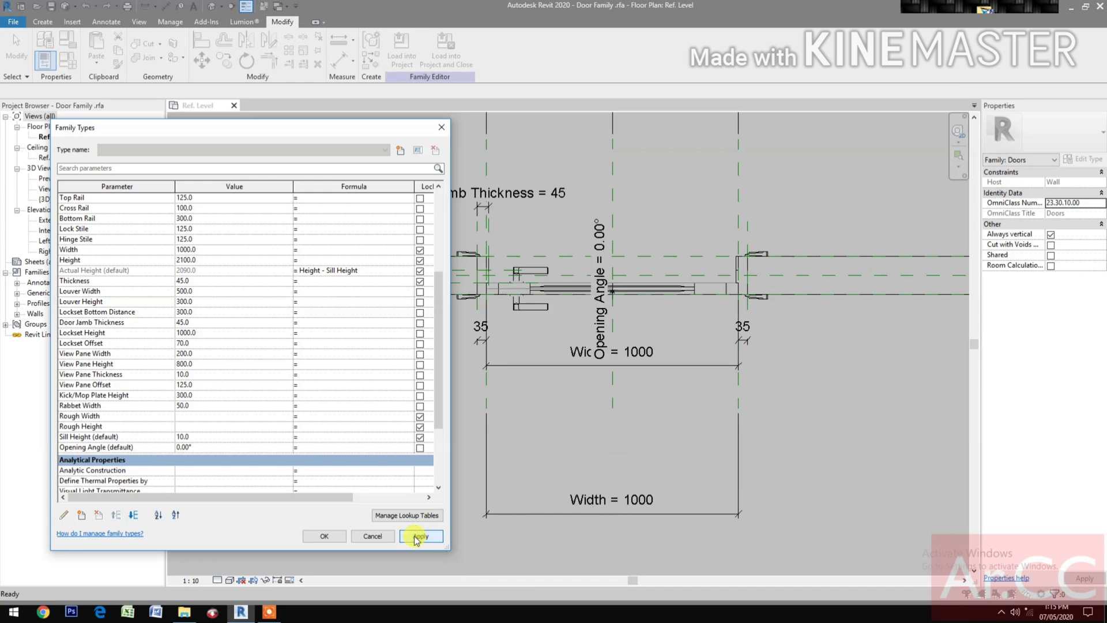
click(239, 449)
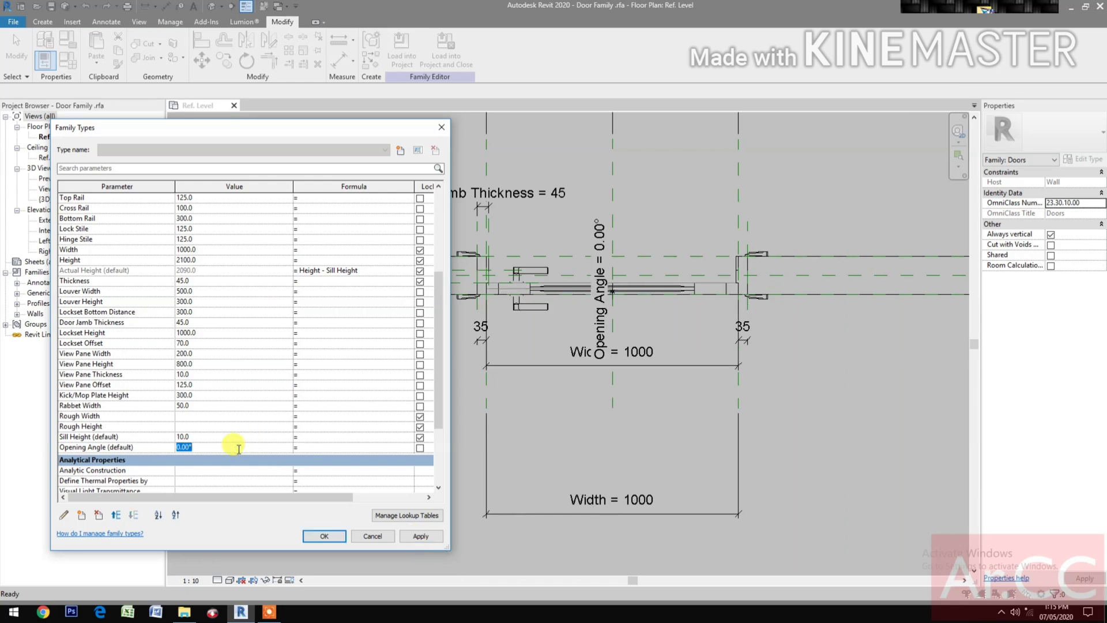
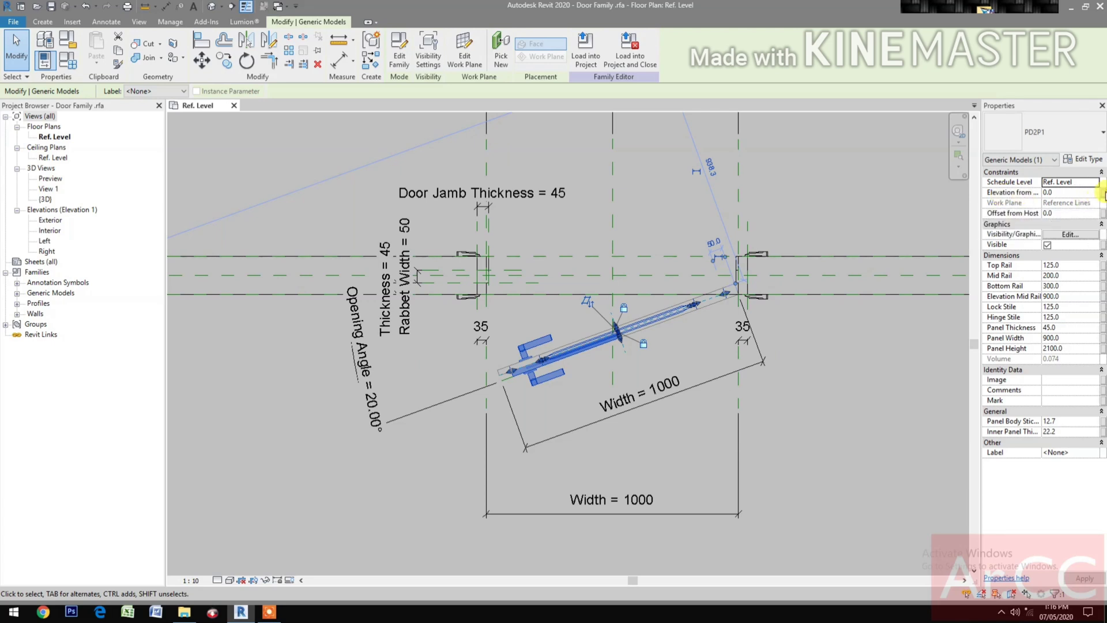
- Associate the selected PD2P1 panel's Elevation from Level with the host family's Sill Height parameter
click(1103, 193)
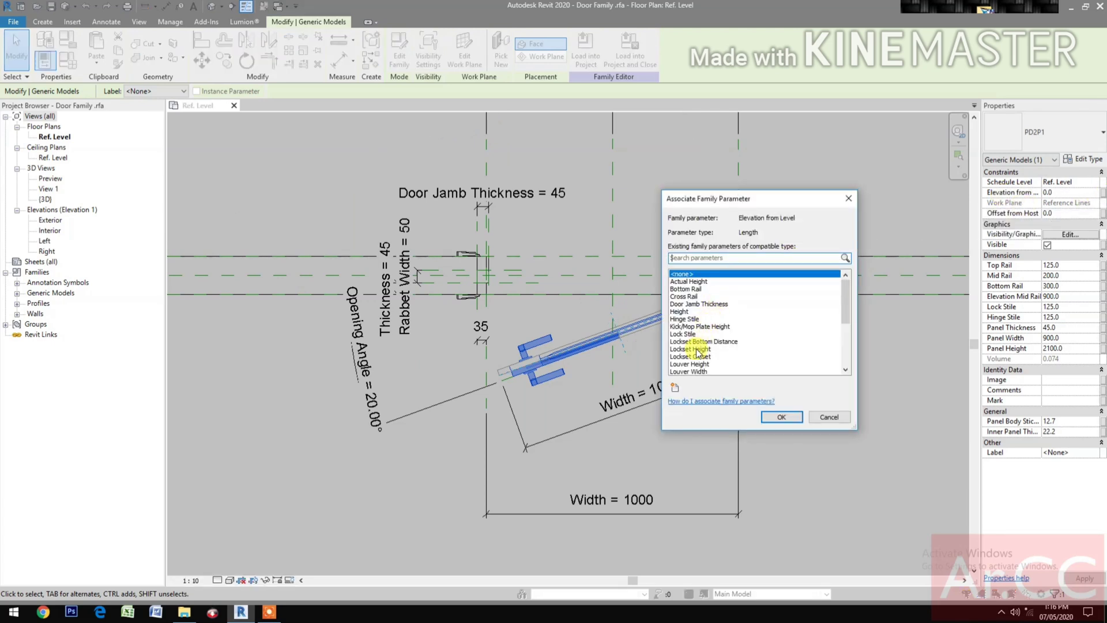
scroll(697, 352, down, 4)
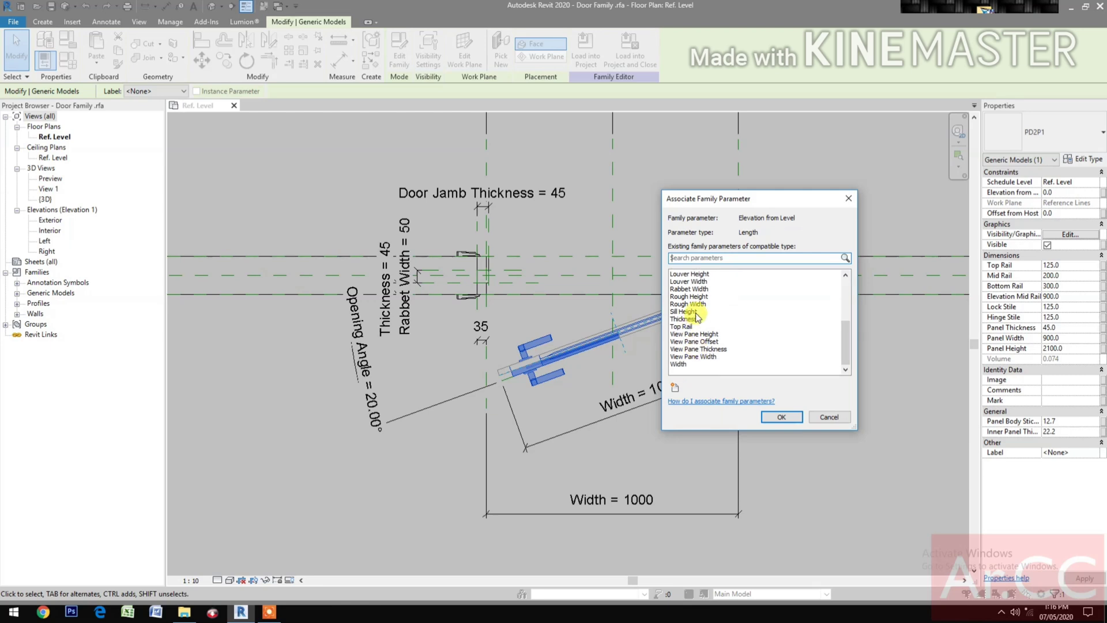
click(696, 312)
click(782, 418)
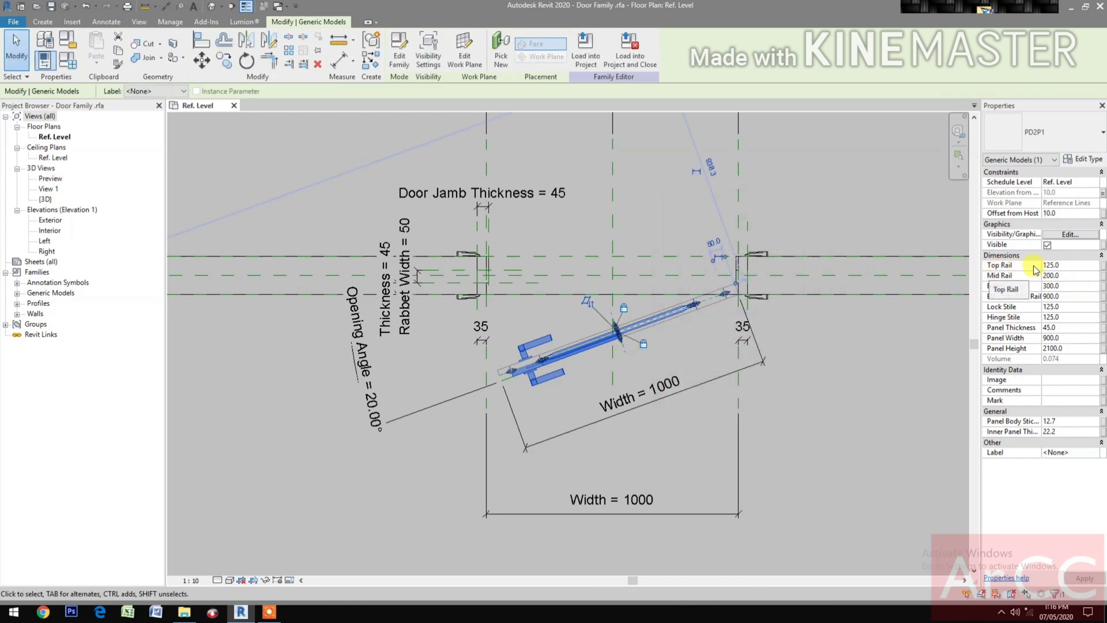
- Link the nested panel's Top Rail dimension to the host family's Top Rail parameter
click(1103, 266)
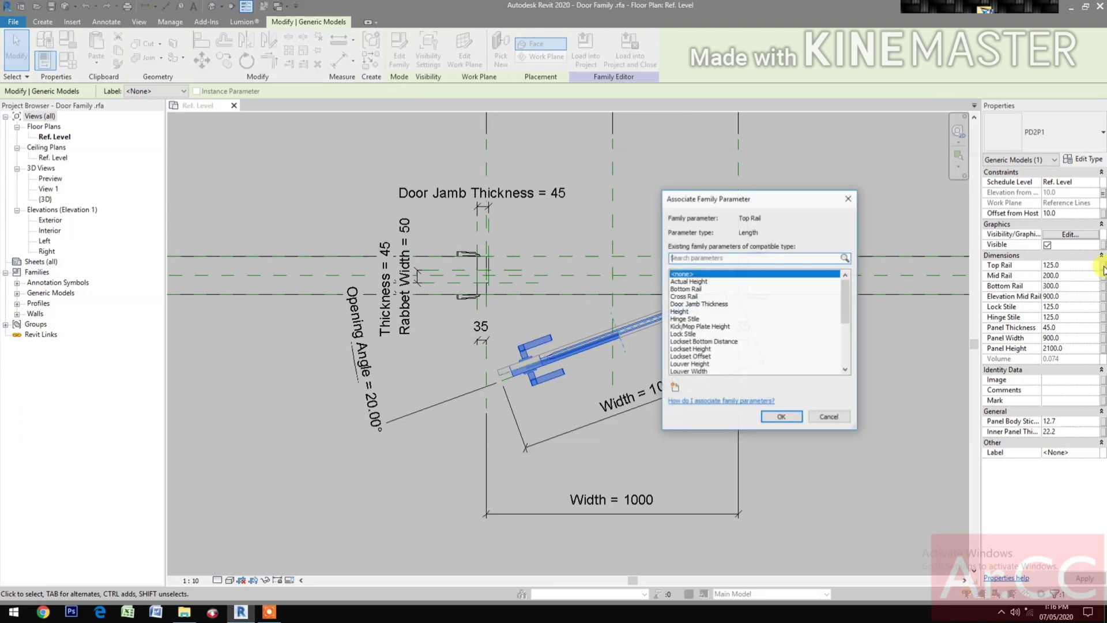
scroll(733, 343, down, 4)
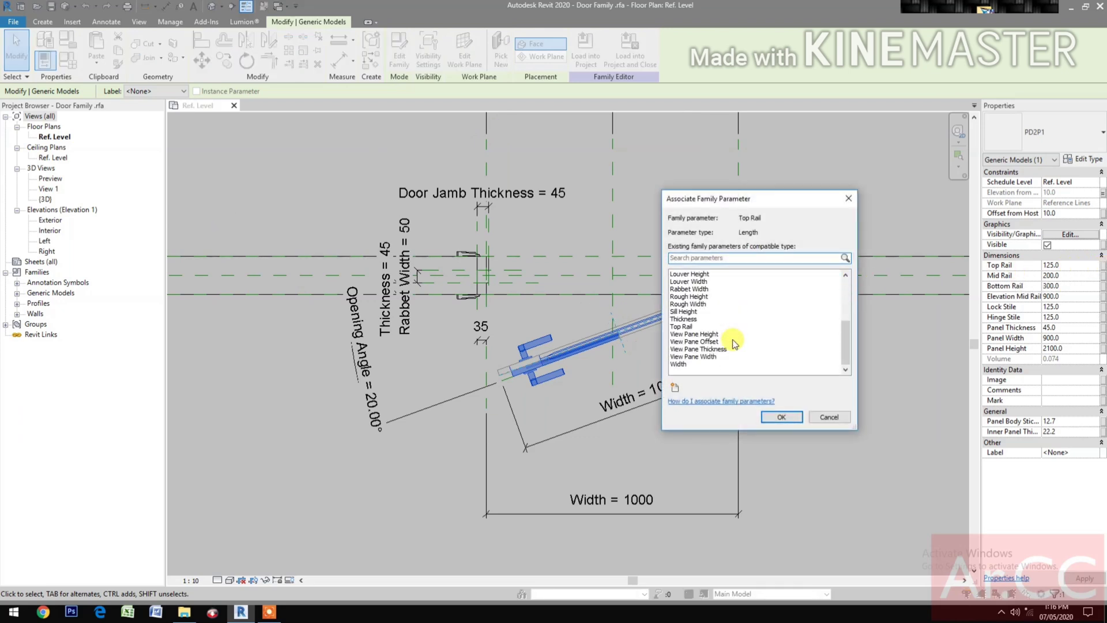
click(681, 326)
click(781, 416)
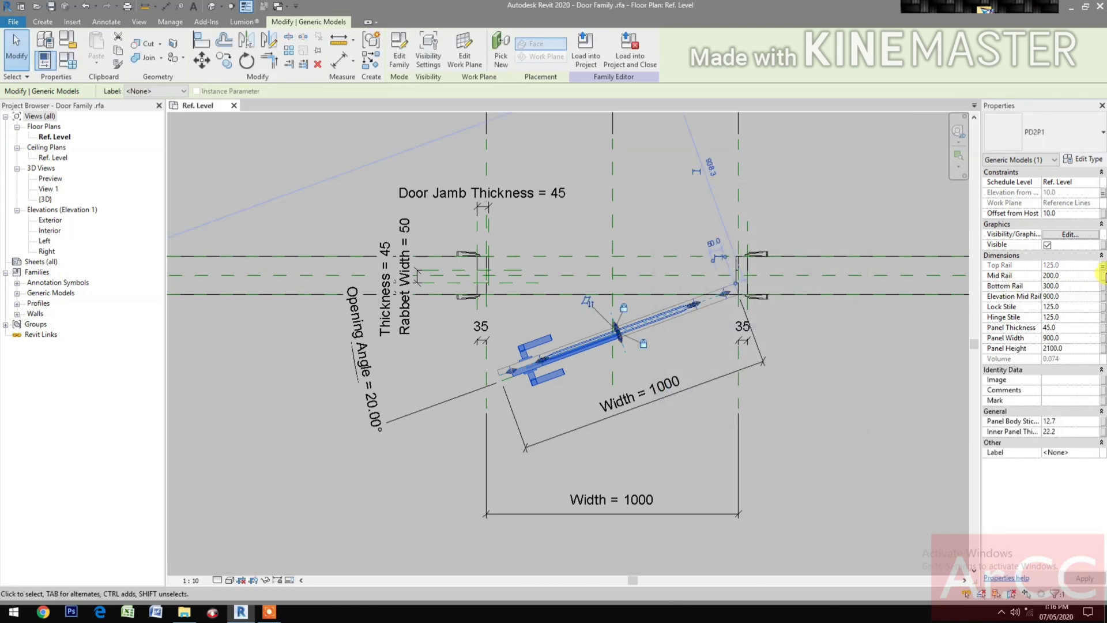
- Create a host type parameter named Mid Rail under Dimensions and associate the panel's Mid Rail with it
click(1102, 276)
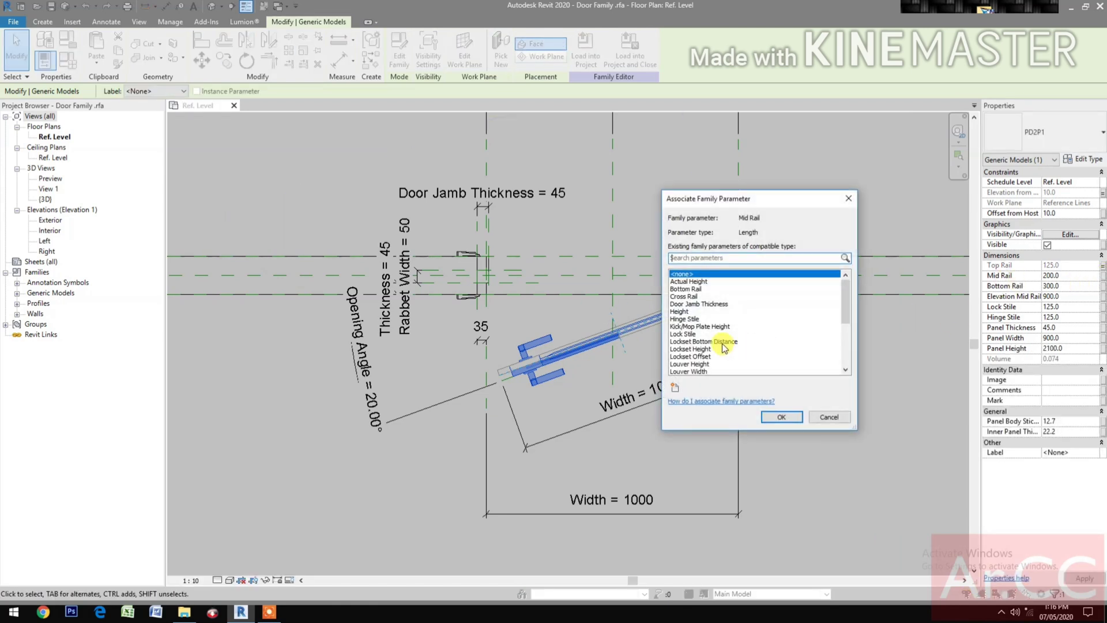
scroll(718, 340, down, 3)
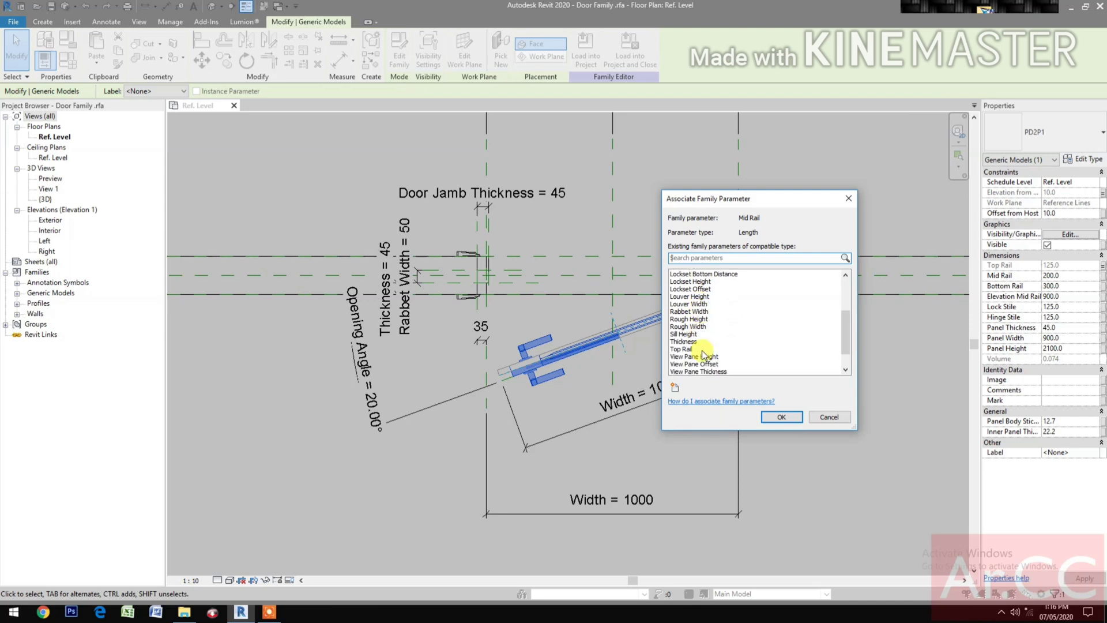
click(676, 388)
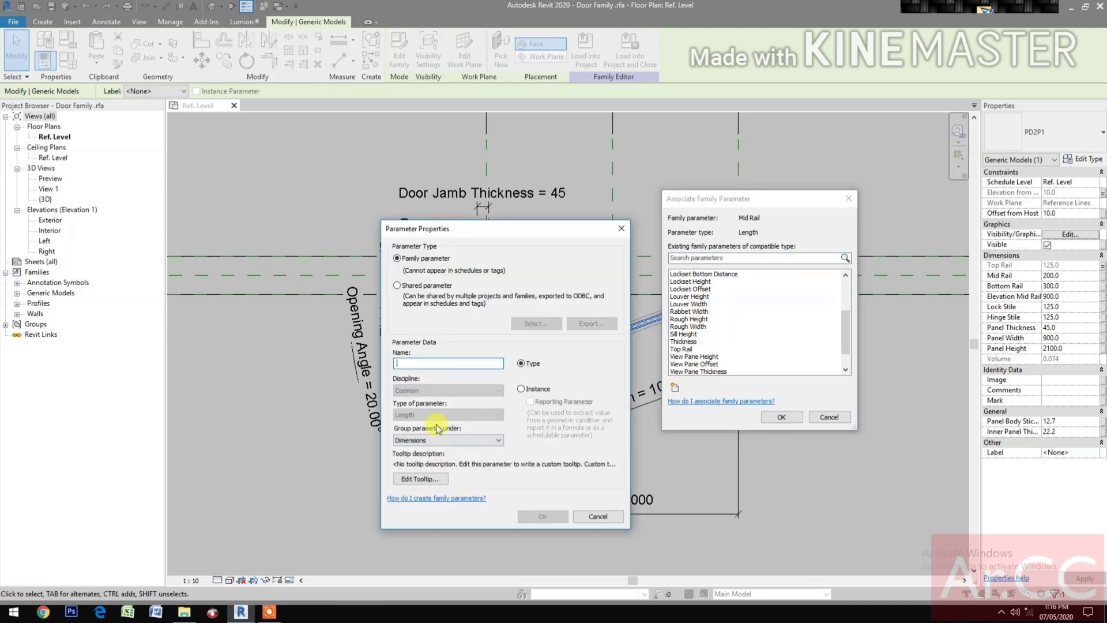
text(Mid Rail)
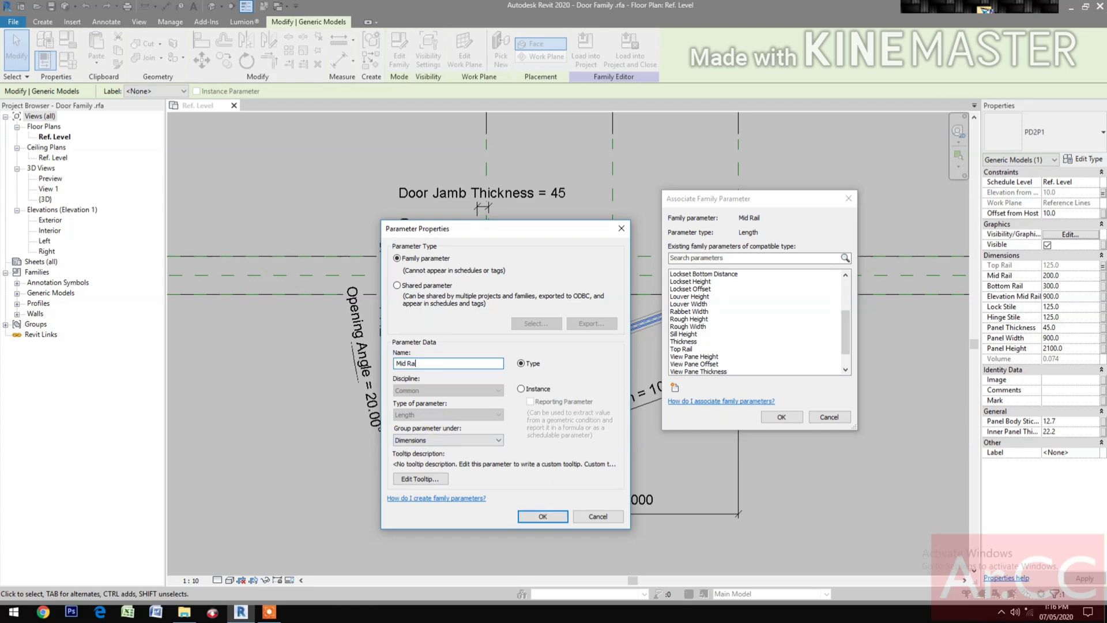
click(541, 515)
click(772, 420)
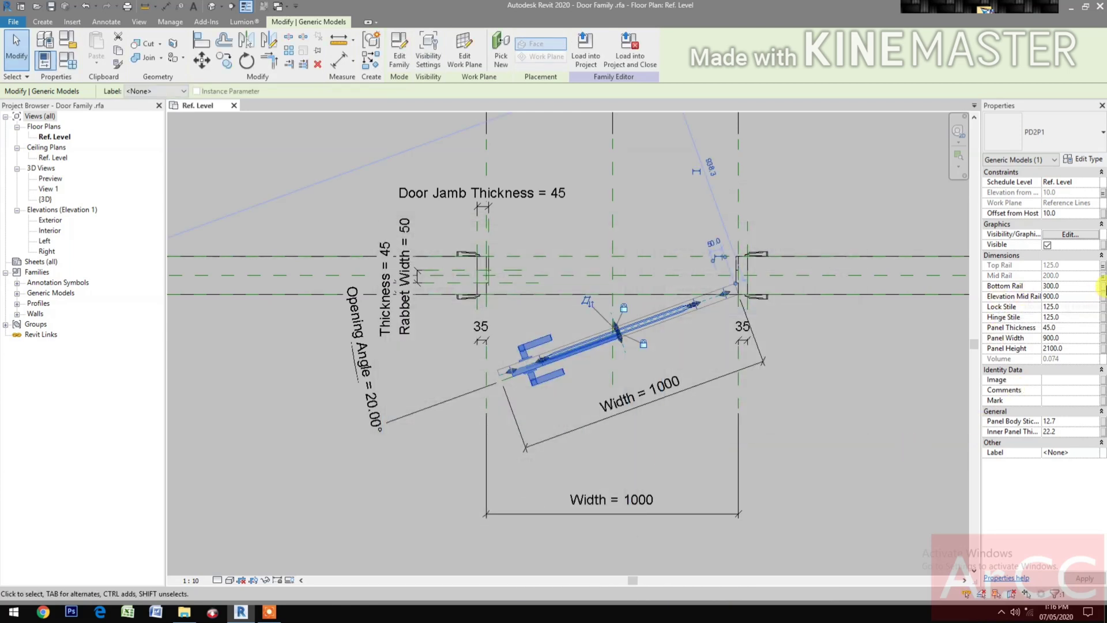
- Link the nested panel's Bottom Rail dimension to the host family's Bottom Rail parameter
click(1103, 286)
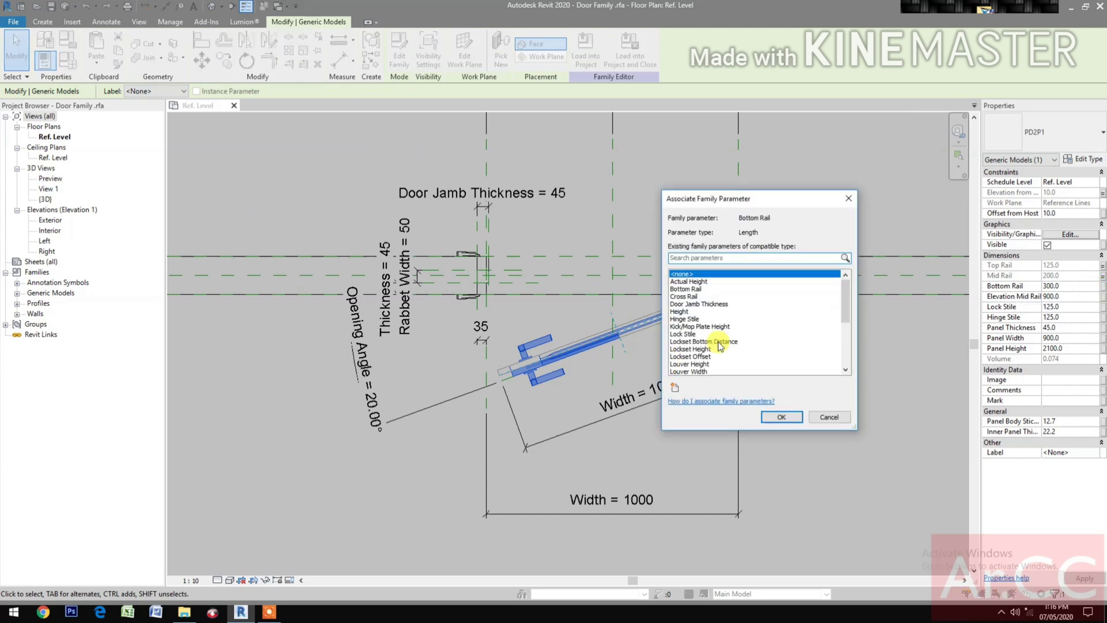
scroll(720, 346, down, 4)
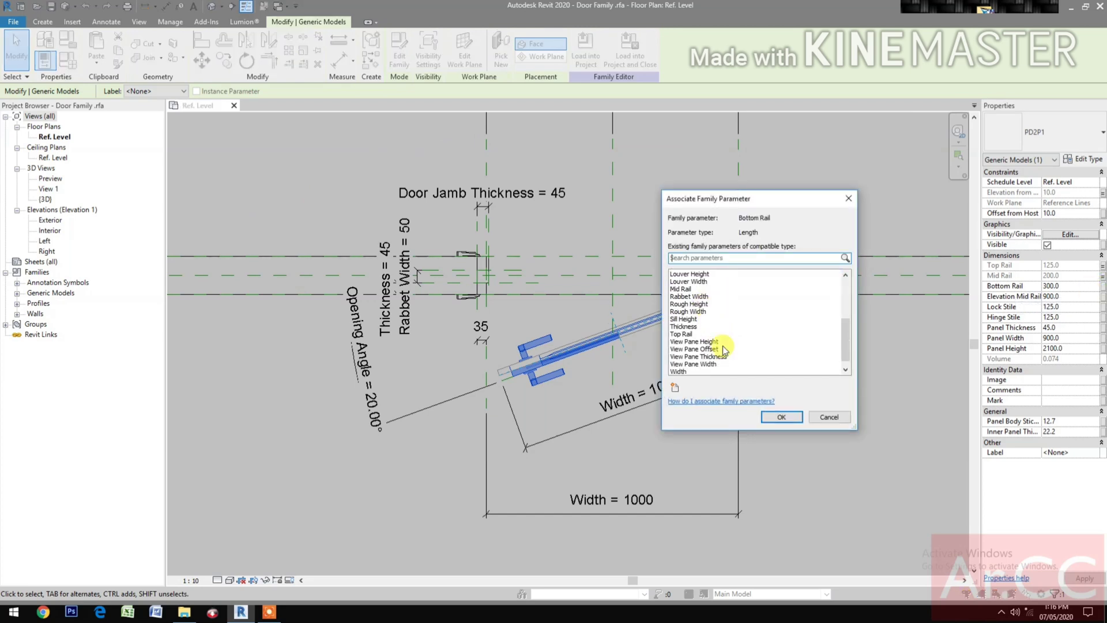
scroll(720, 345, up, 5)
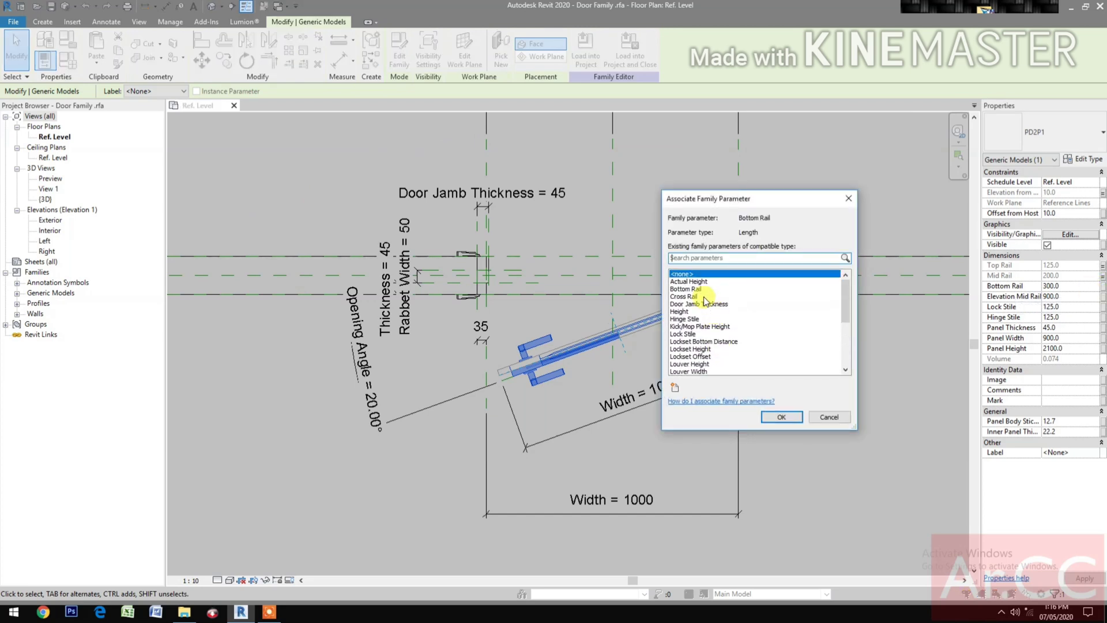
click(692, 289)
click(781, 417)
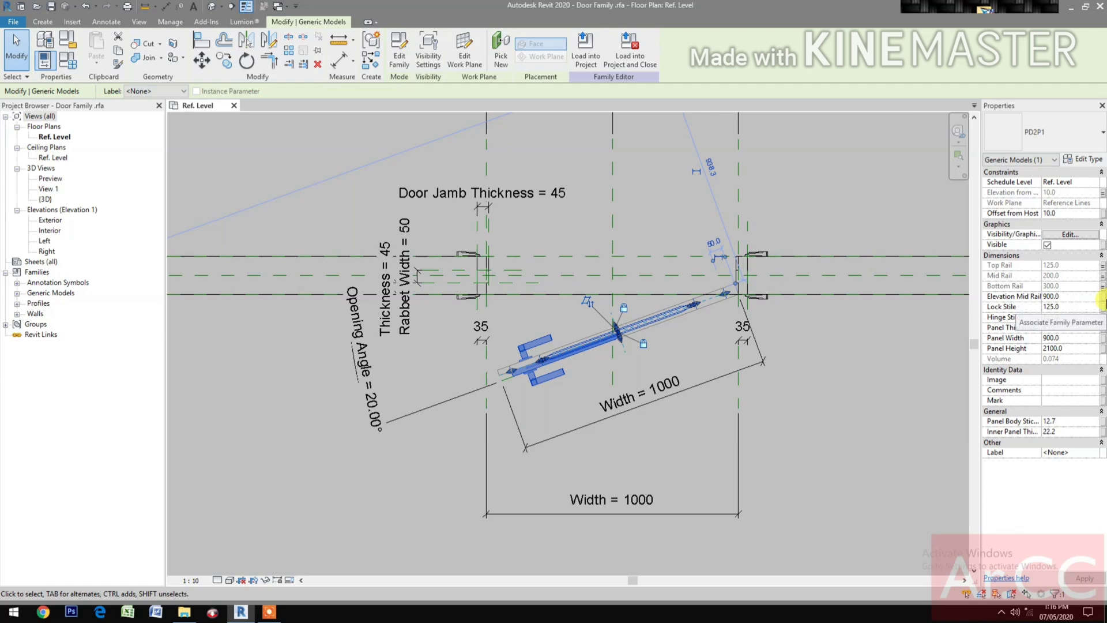
- Create a host type parameter named Elevation Mid Rail under Dimensions and associate the panel's Elevation Mid Rail with it
click(1102, 296)
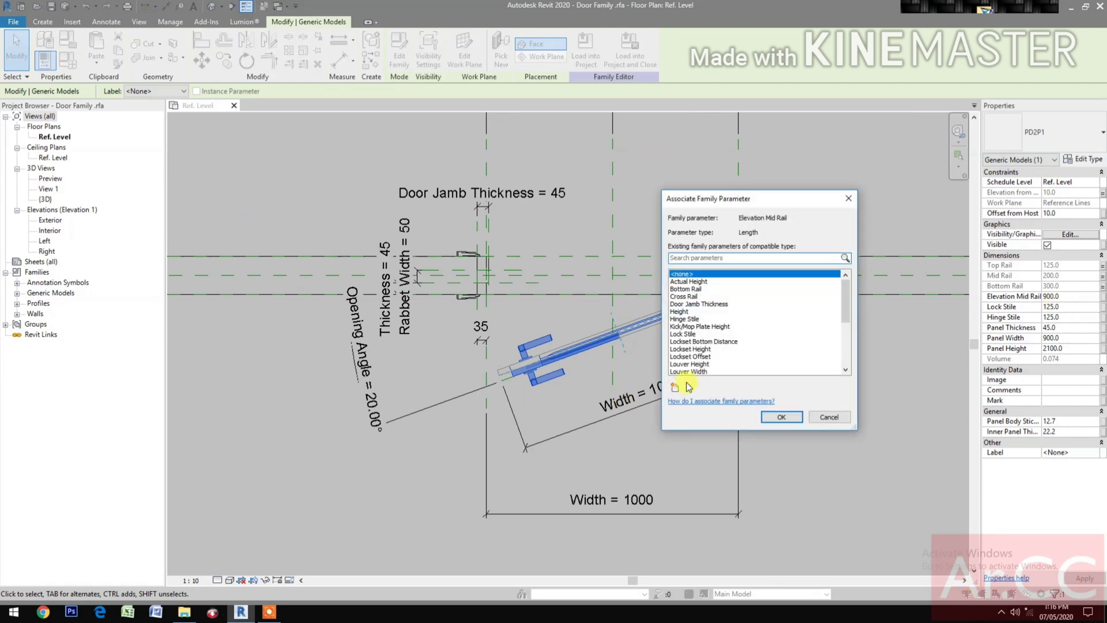
click(675, 387)
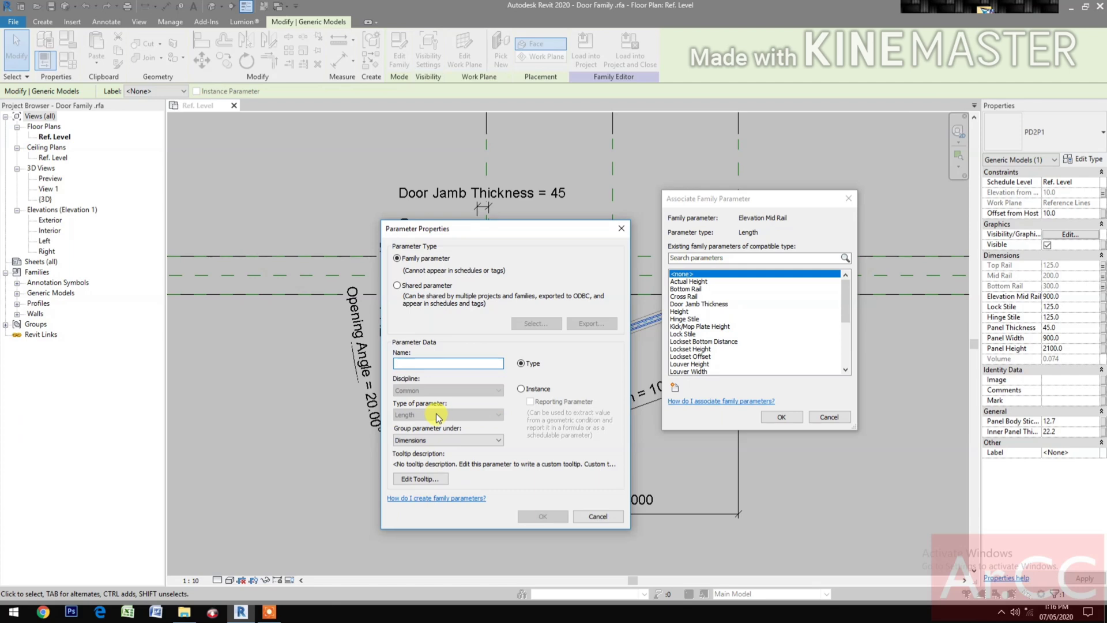
text(Elevation Mid Rail)
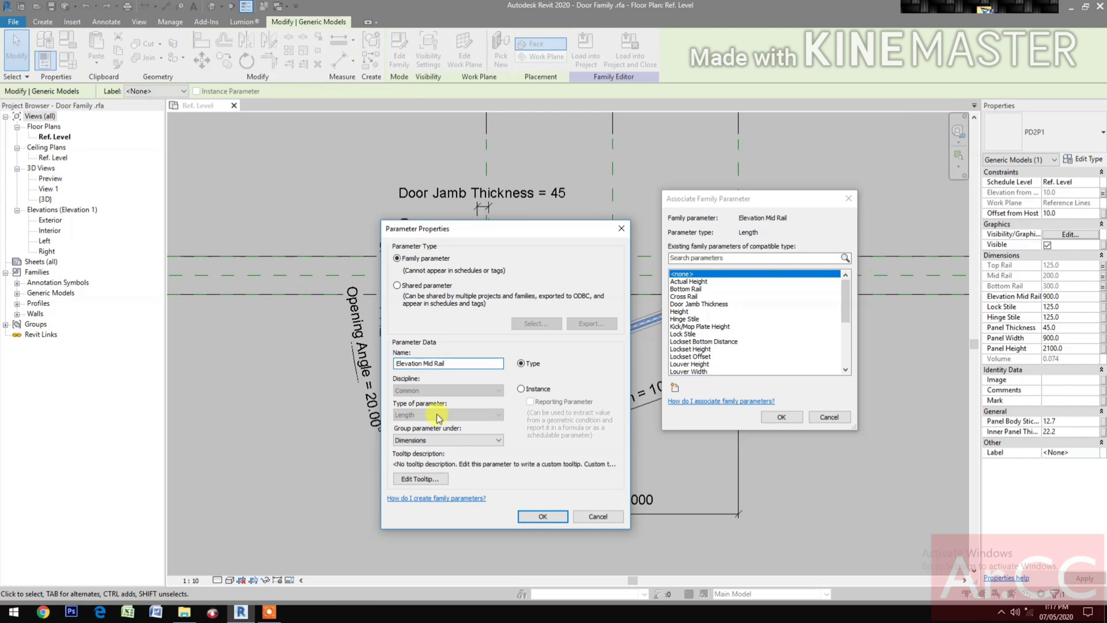
click(536, 516)
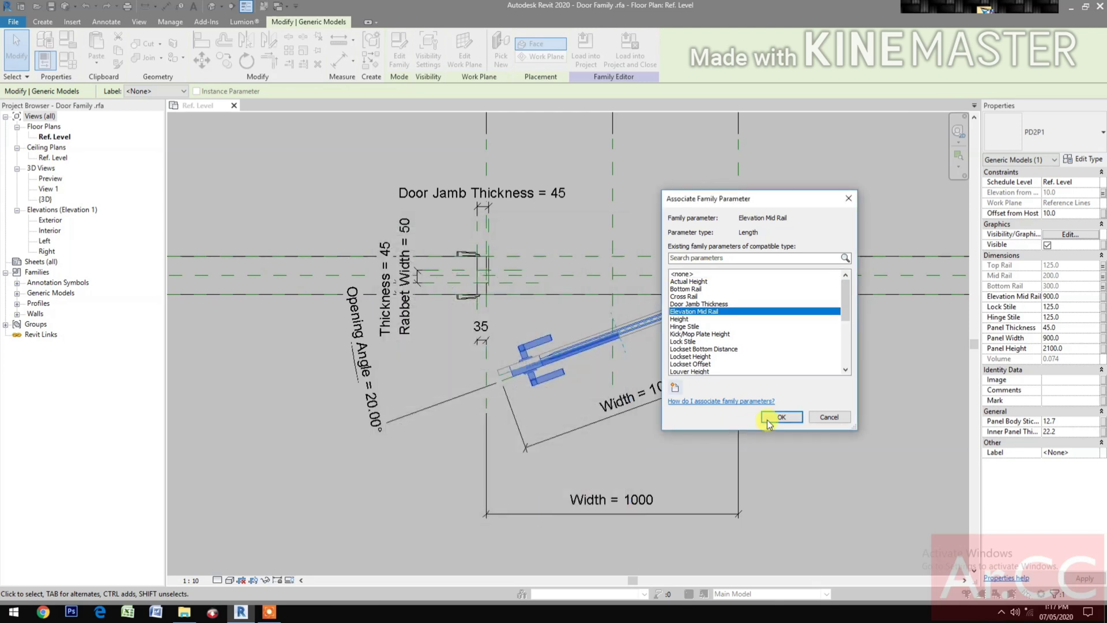
click(779, 416)
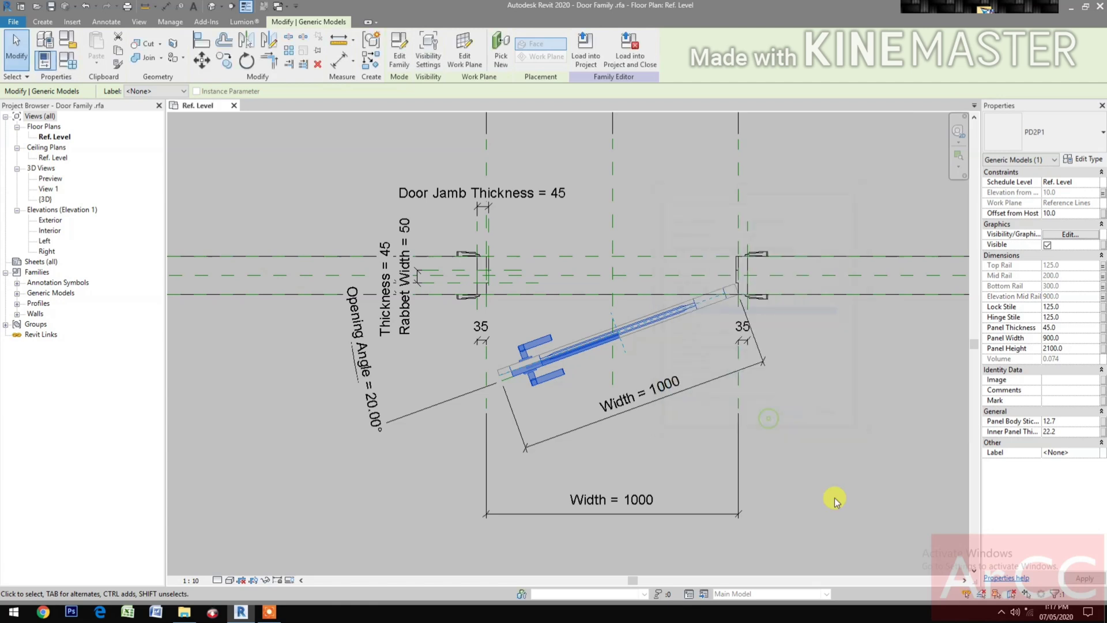
- Associate the panel's Lock Stile and Hinge Stile dimensions with the host parameters of the same names
click(1102, 306)
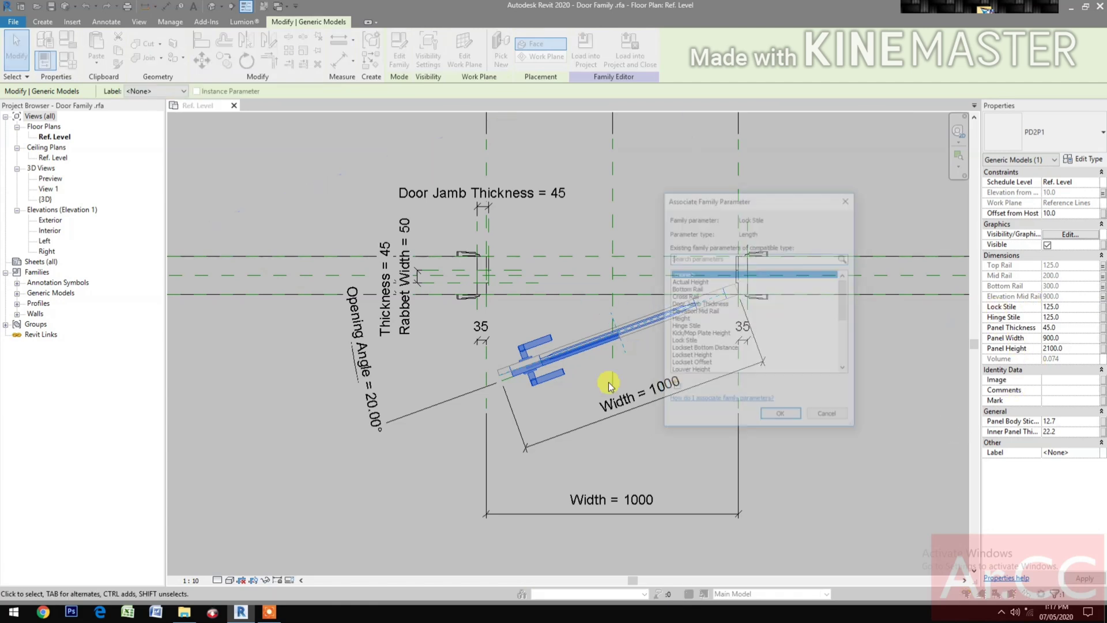
scroll(738, 364, down, 1)
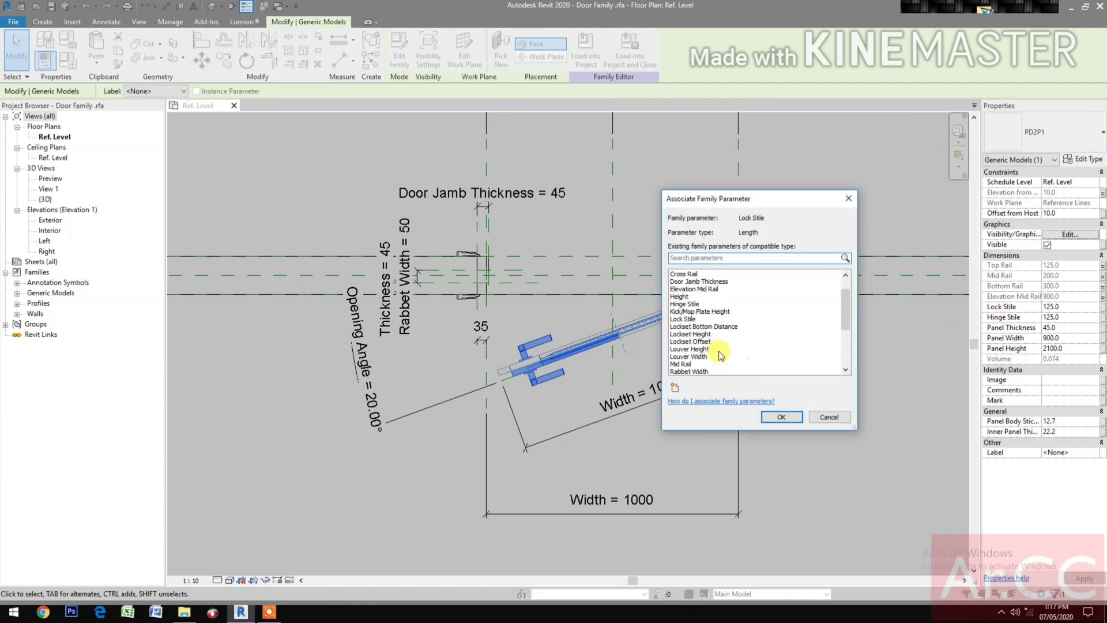
scroll(715, 349, down, 2)
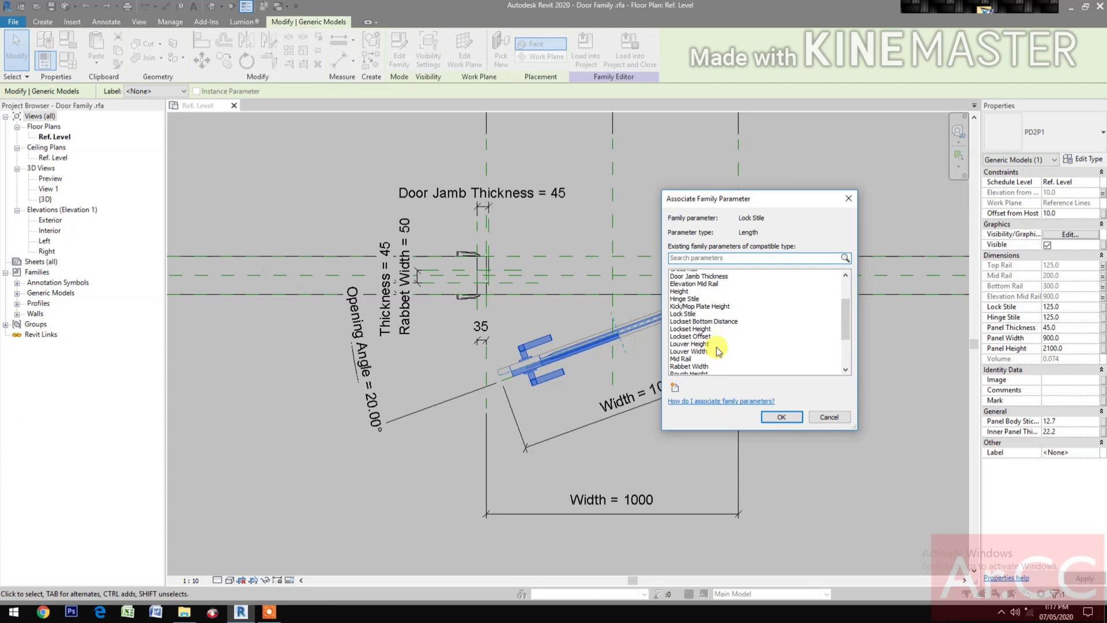
scroll(709, 343, up, 2)
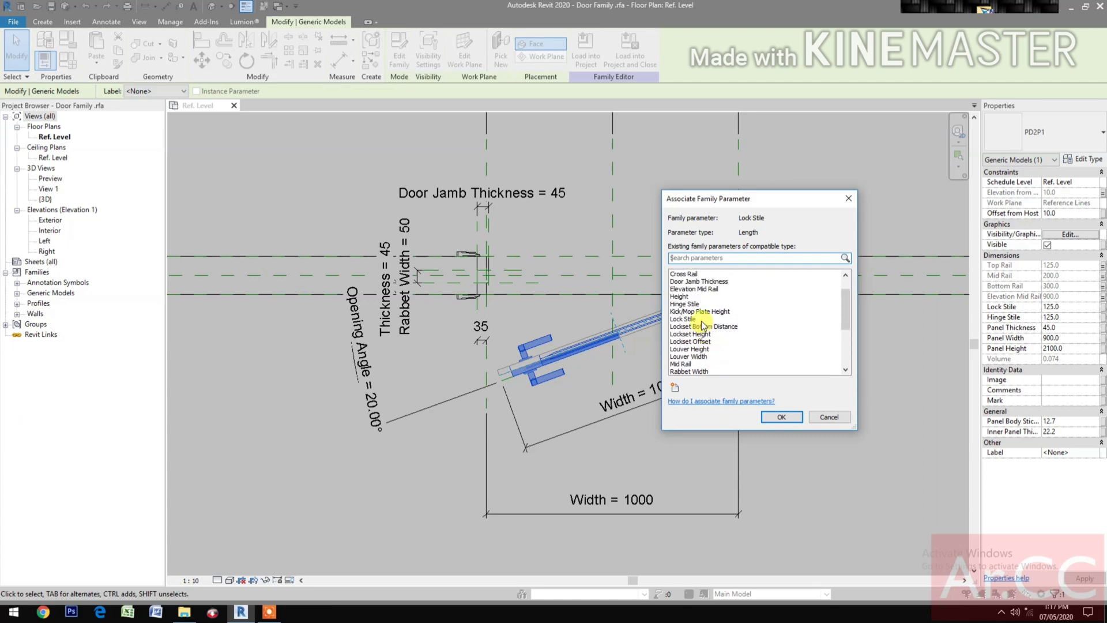
click(686, 319)
click(781, 417)
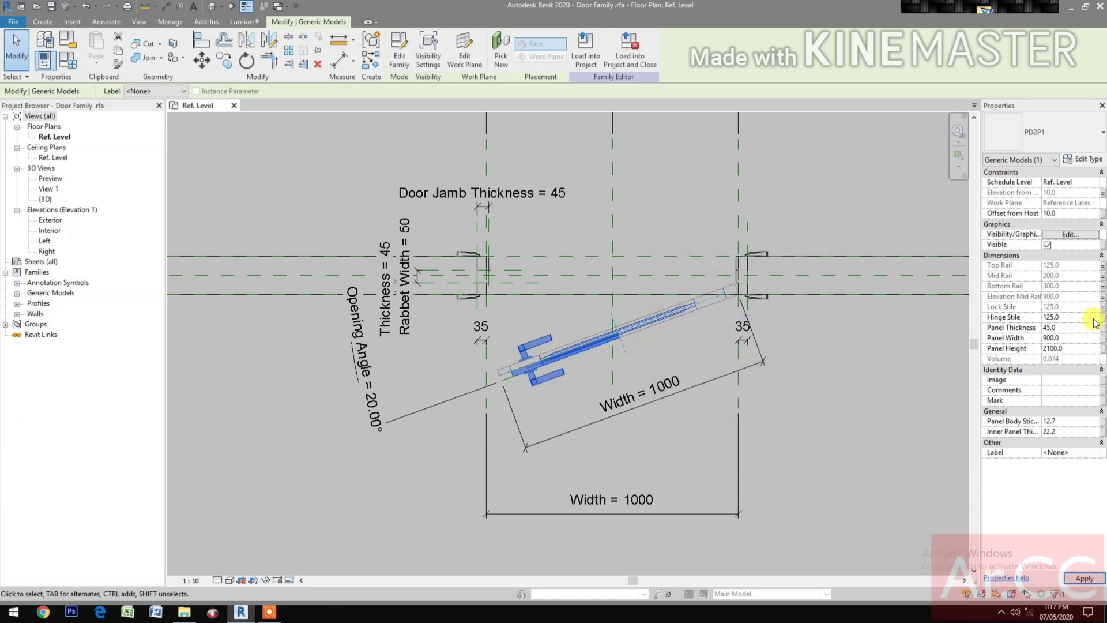
click(1101, 317)
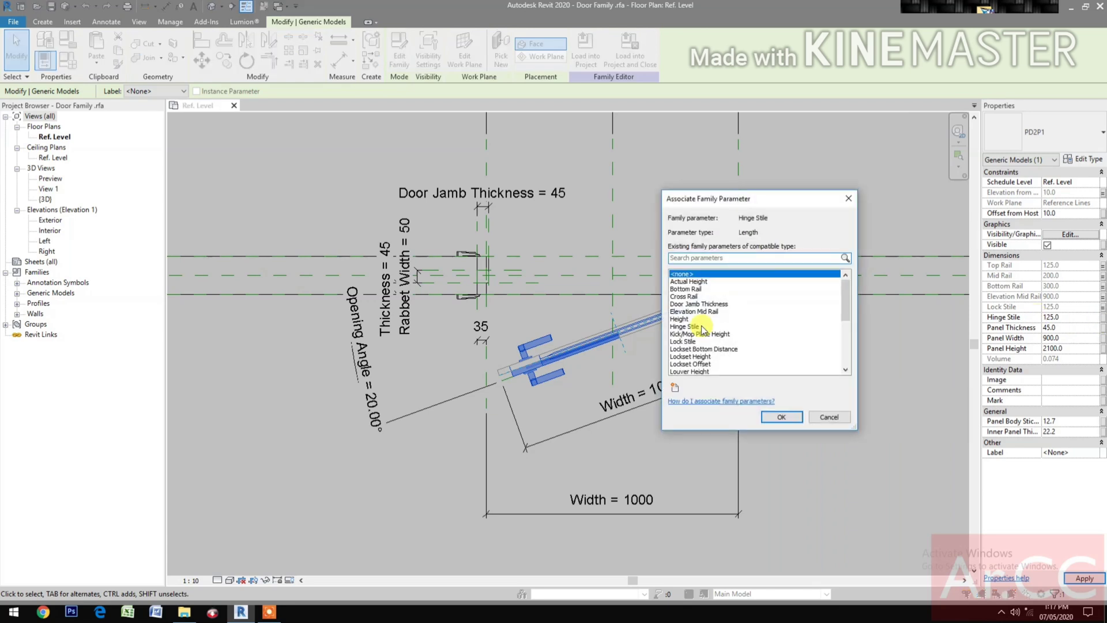
click(689, 326)
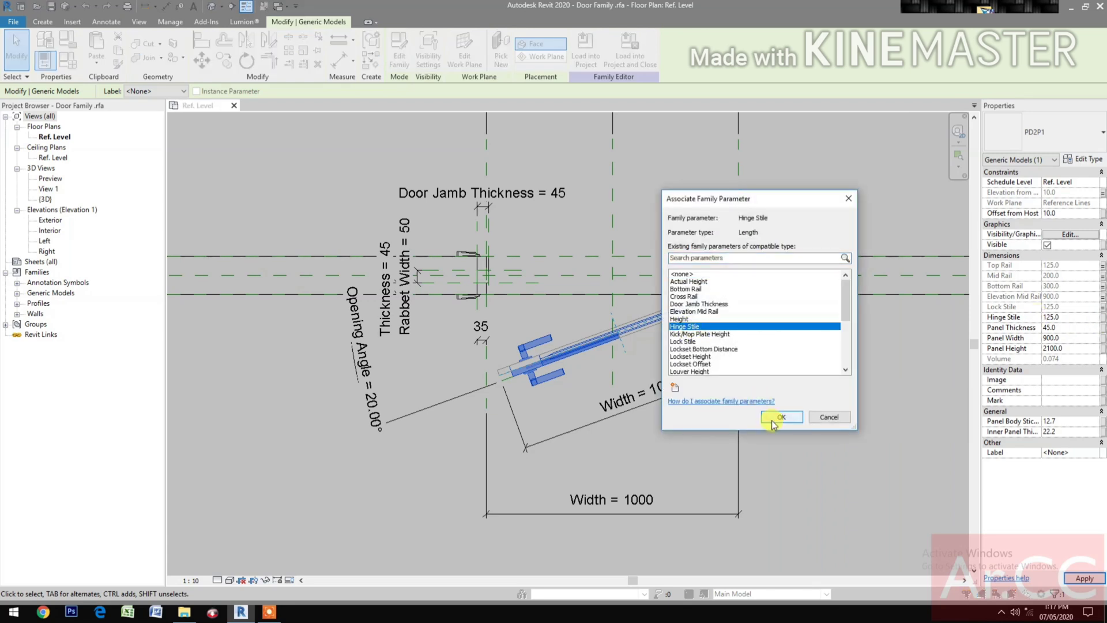
click(782, 417)
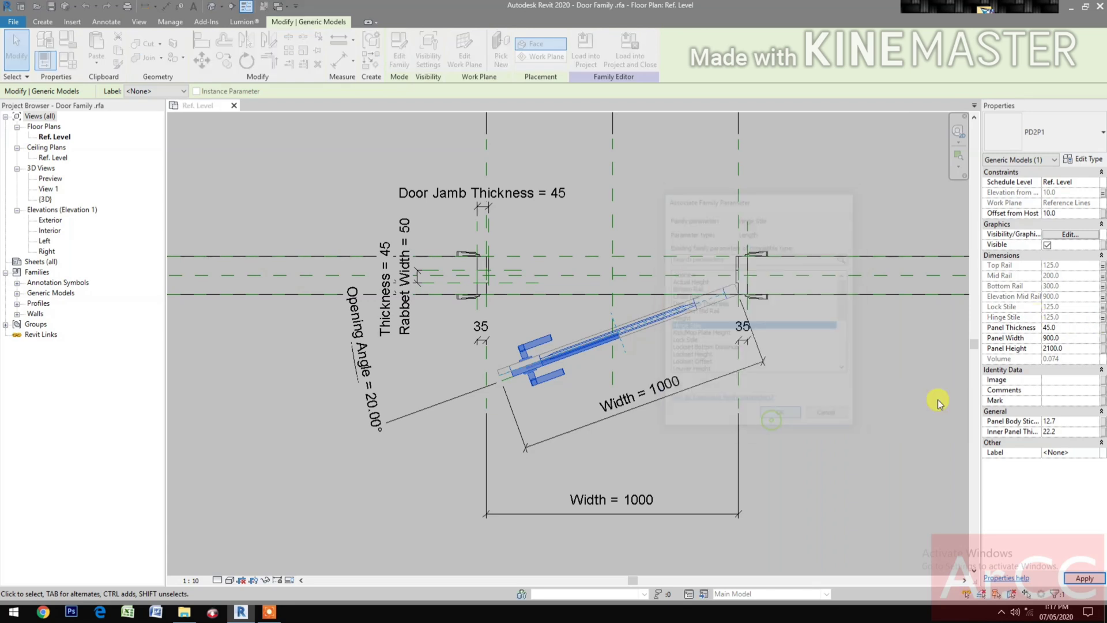
- Associate the panel's Panel Thickness with the host family's Thickness parameter
click(1102, 328)
scroll(725, 362, down, 3)
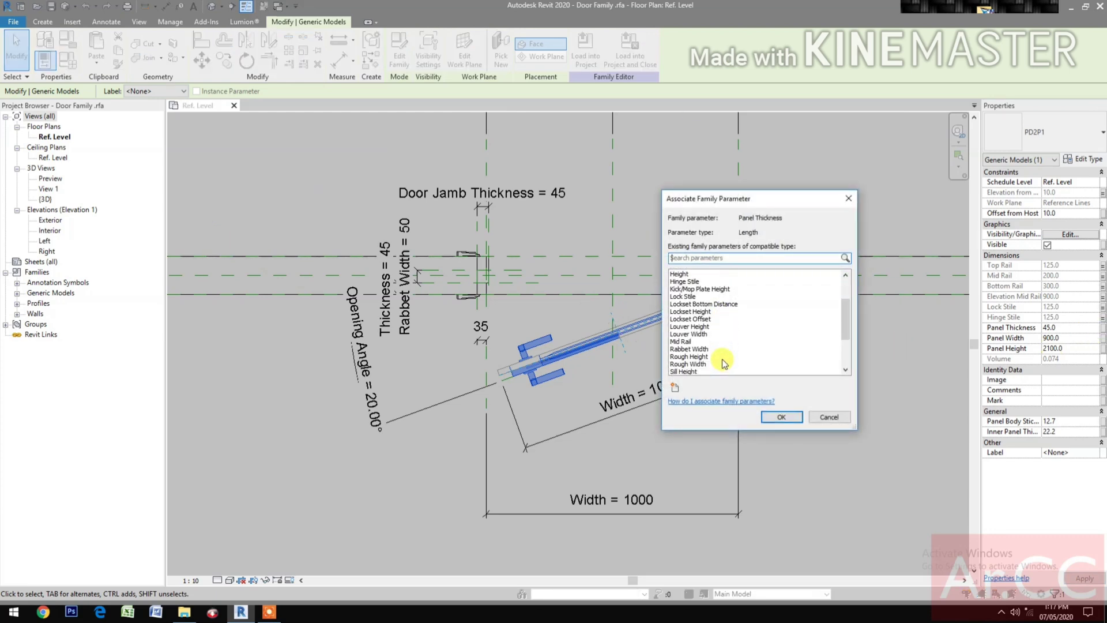
scroll(725, 362, down, 1)
click(689, 356)
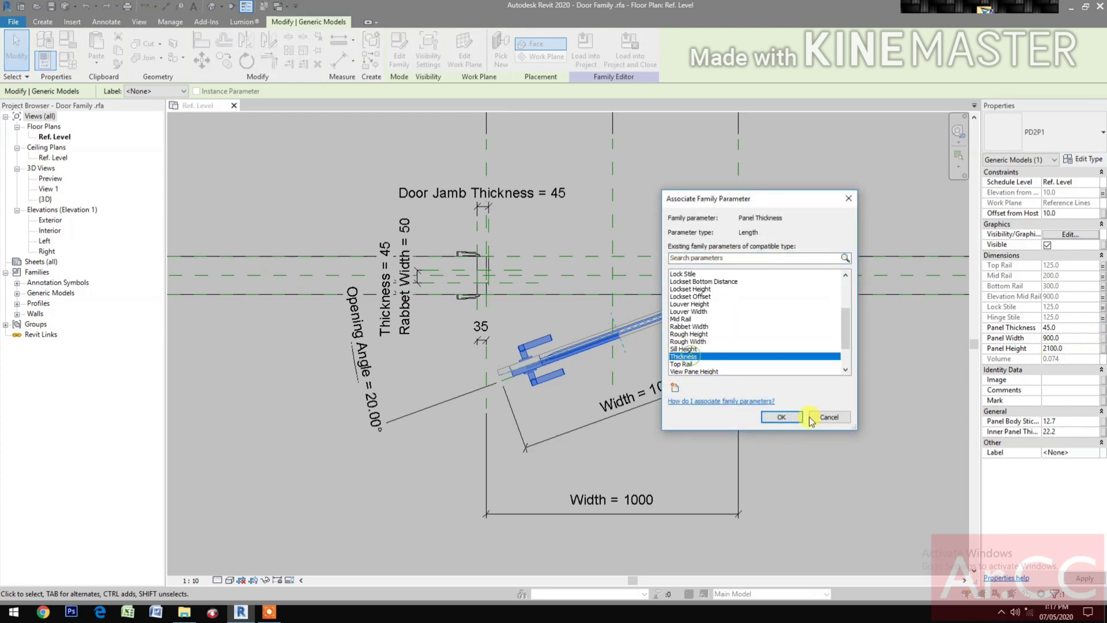
click(794, 417)
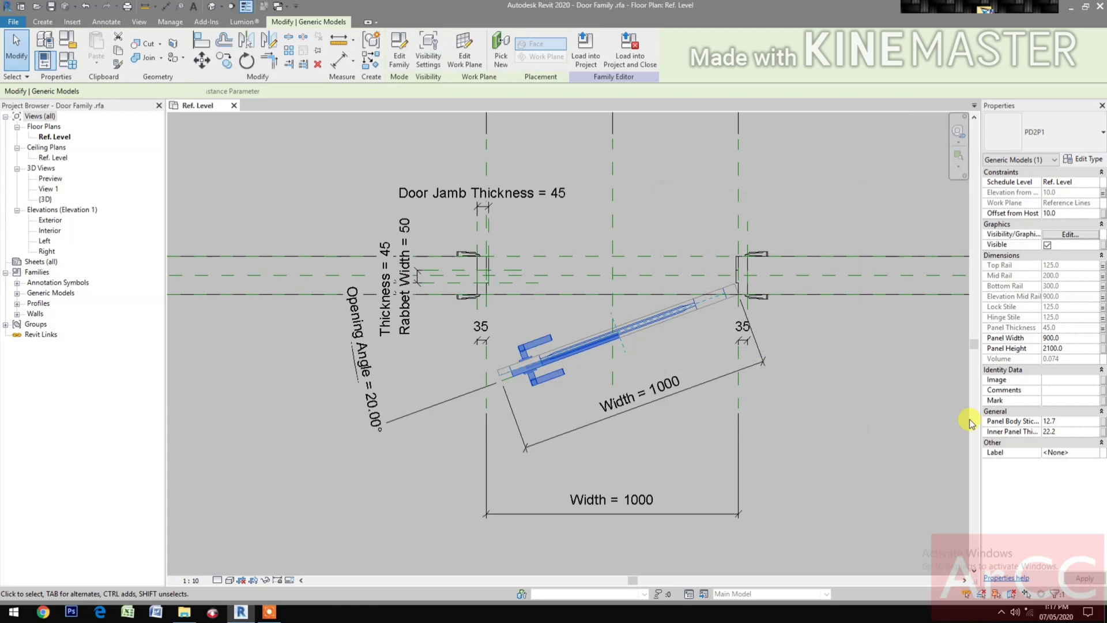
- Associate the panel's Panel Width with the host family's Width parameter
click(1102, 339)
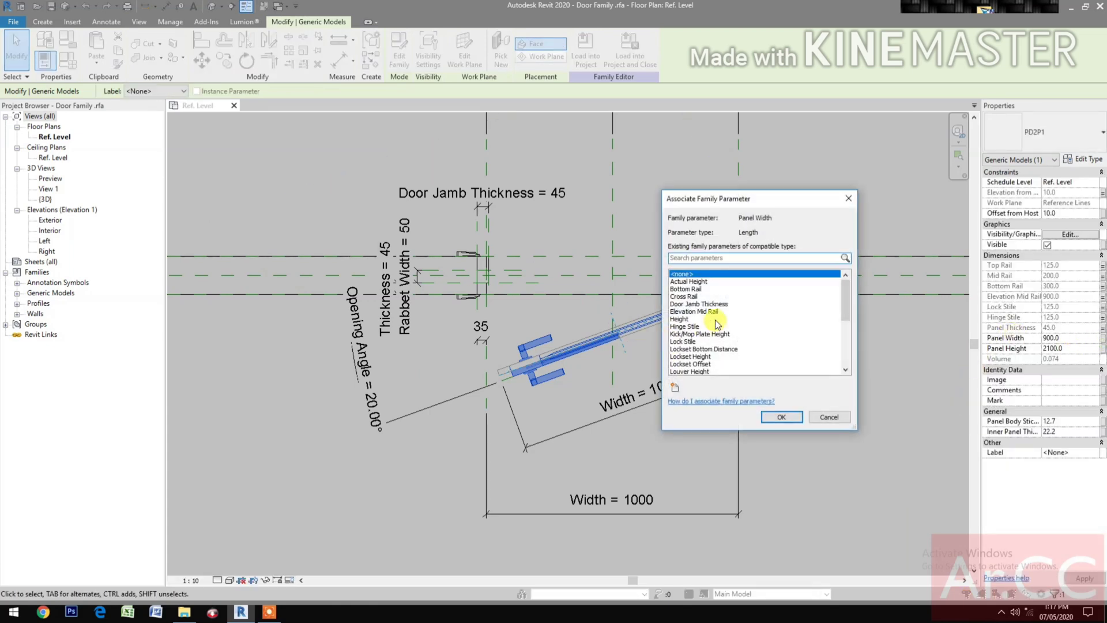
scroll(709, 346, down, 5)
click(692, 365)
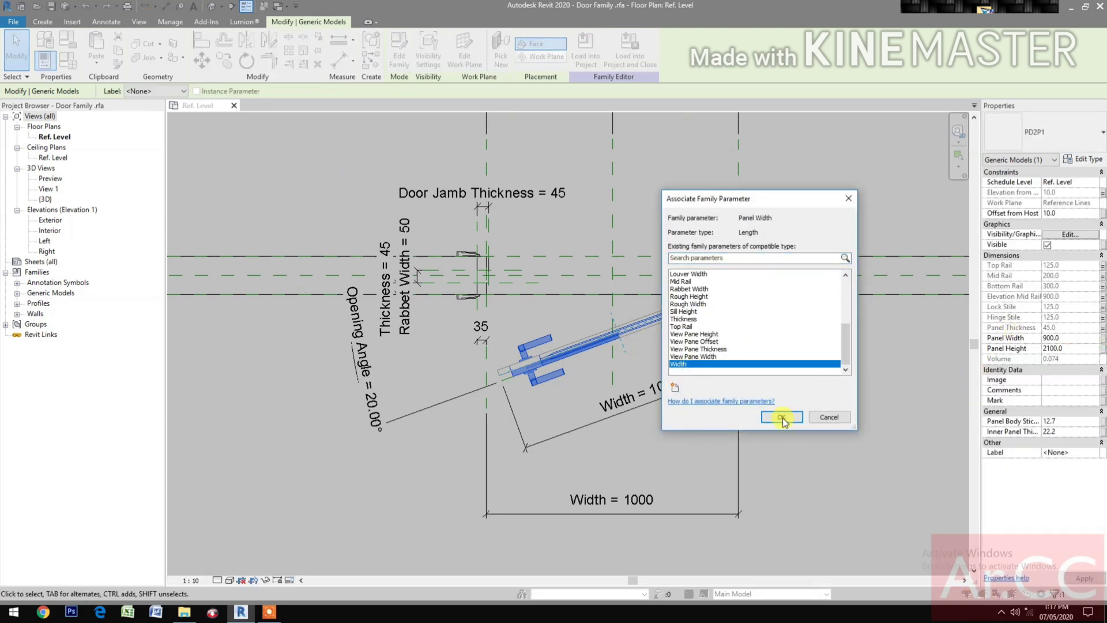
click(781, 417)
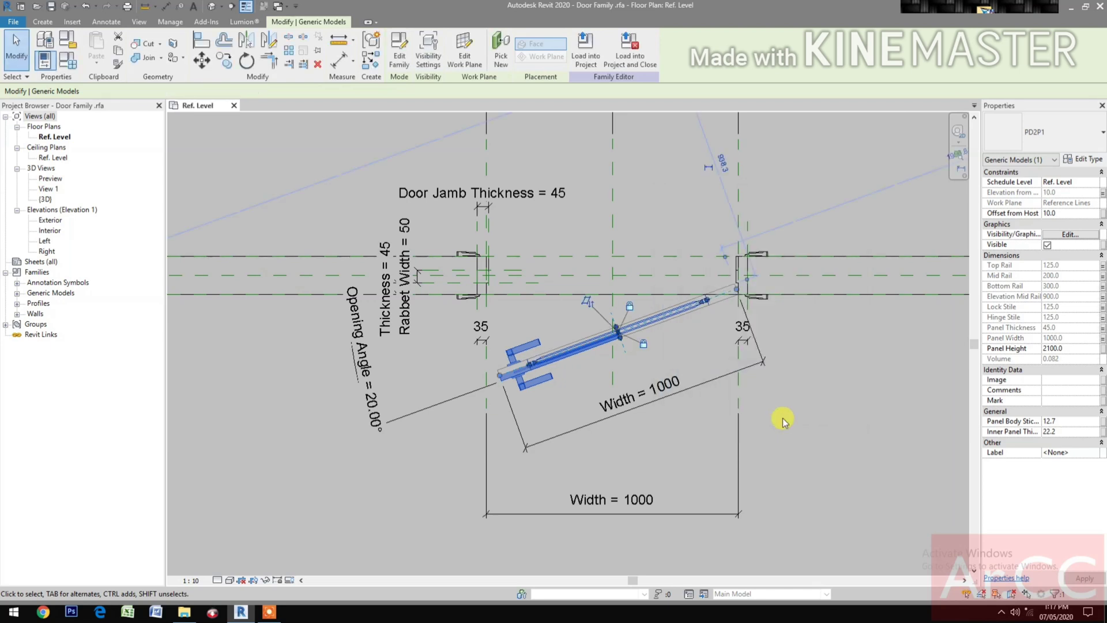
- Associate the panel's Panel Height with the host family's Actual Height parameter
click(1103, 350)
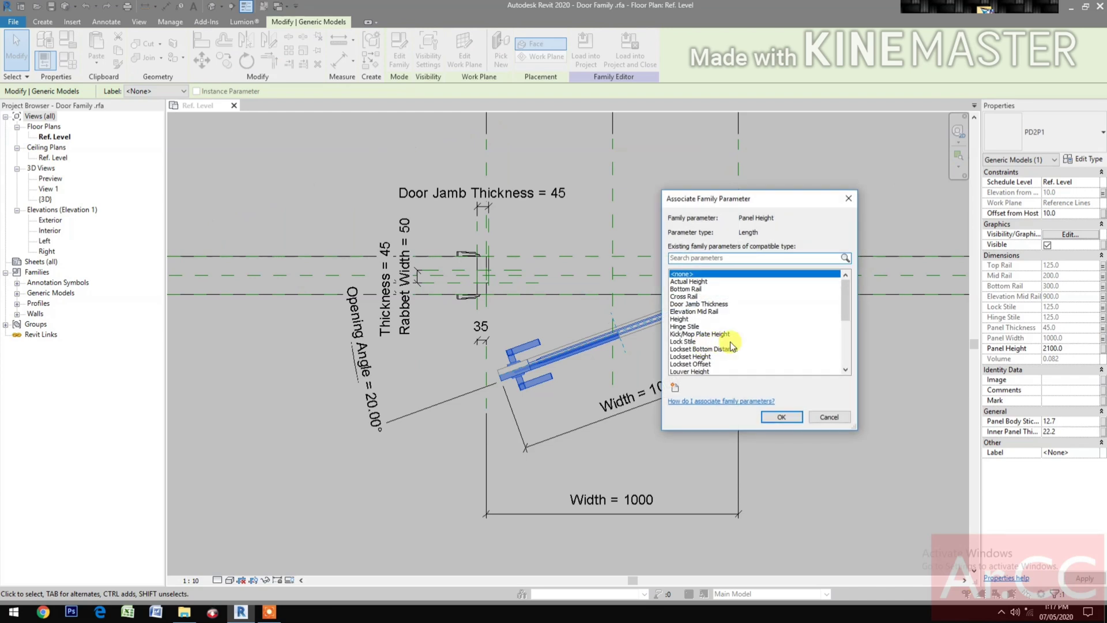
scroll(731, 344, down, 3)
scroll(731, 345, up, 3)
click(725, 282)
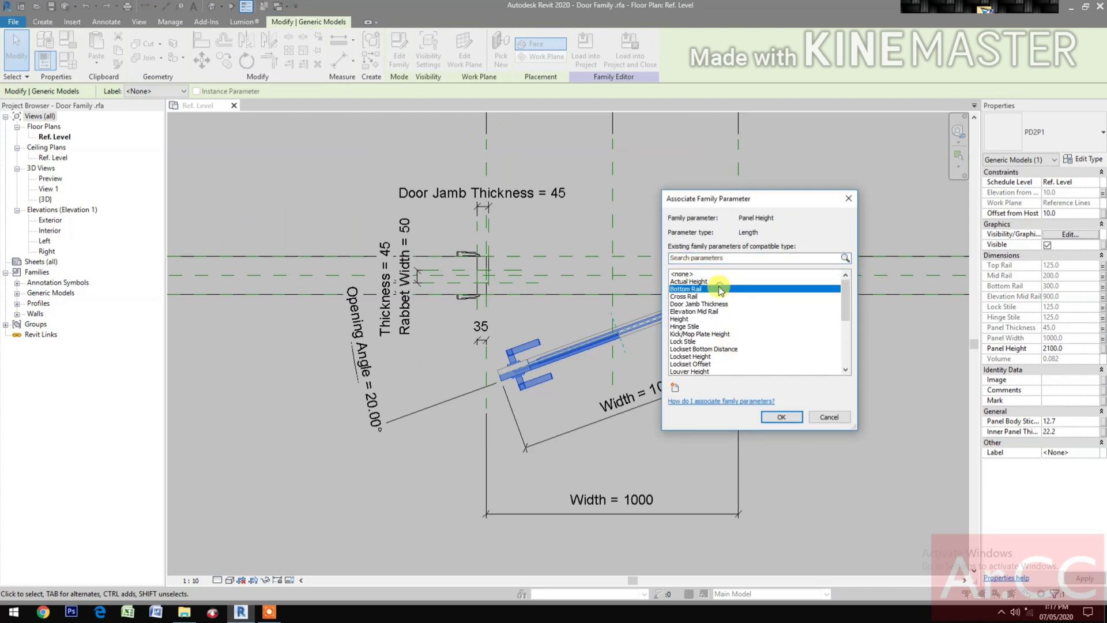
click(778, 416)
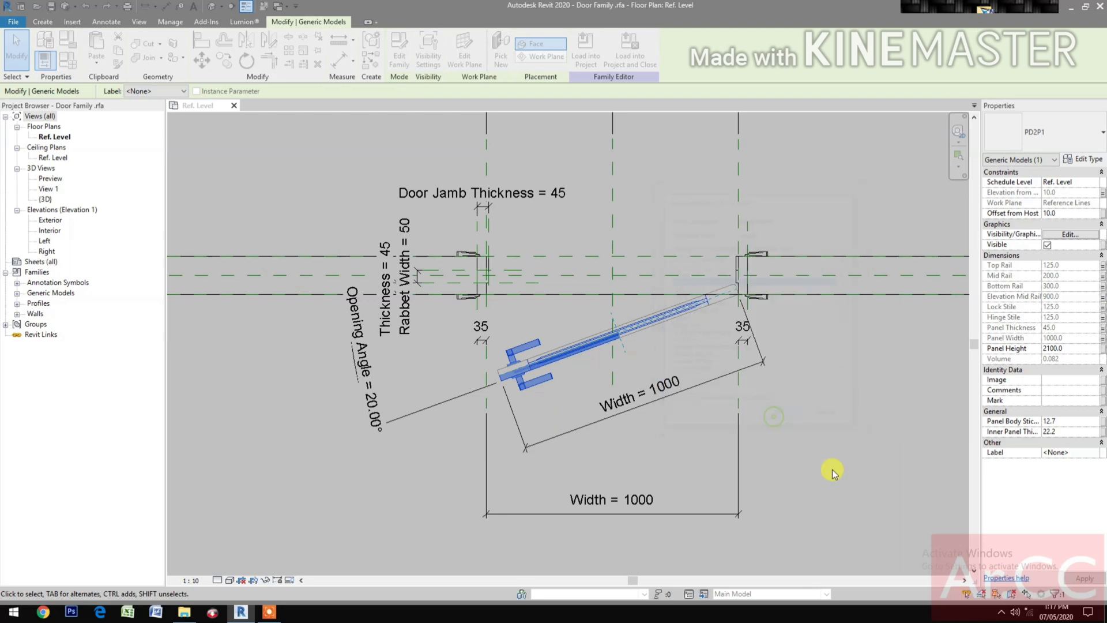
click(837, 472)
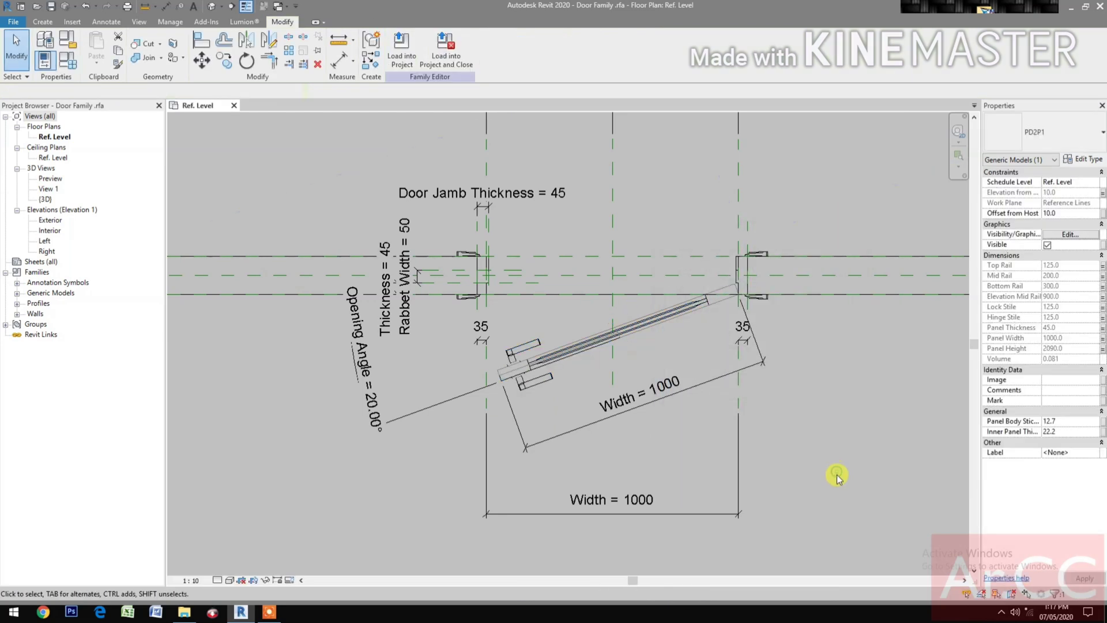
- Open the 3D view at an angle and temporarily hide the plain door extrusion that overlaps the nested panel
click(212, 7)
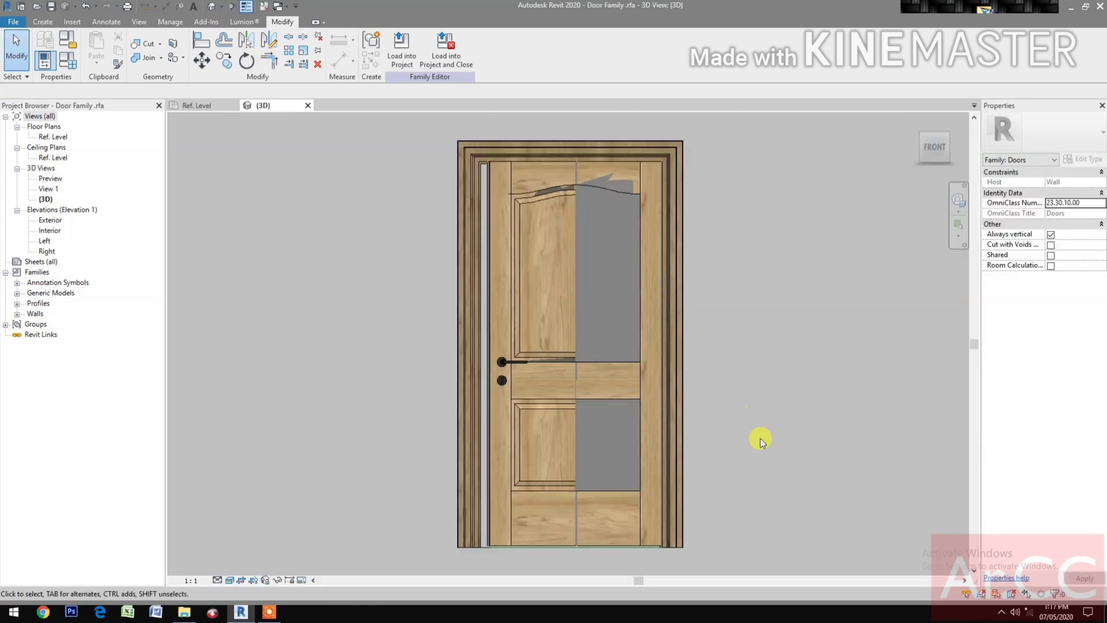
click(947, 136)
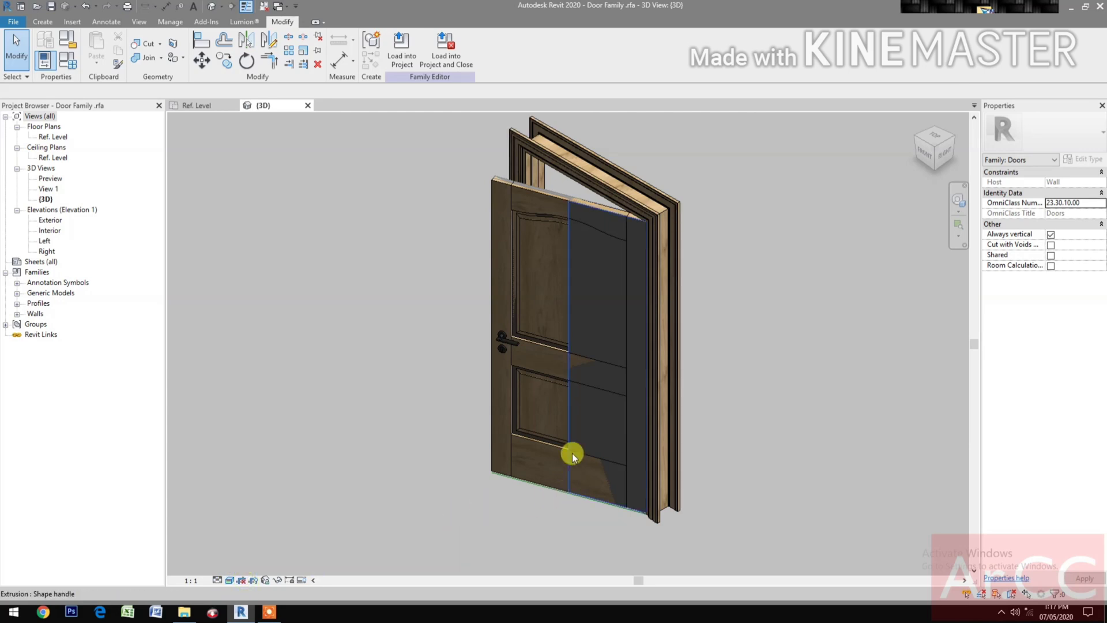
key(Tab)
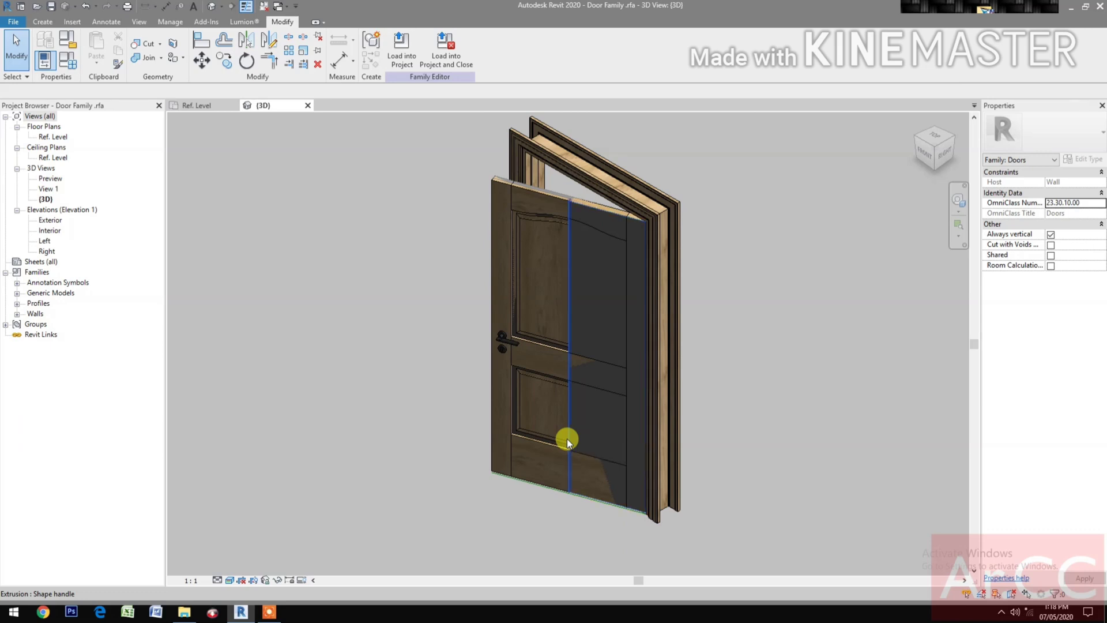
click(567, 440)
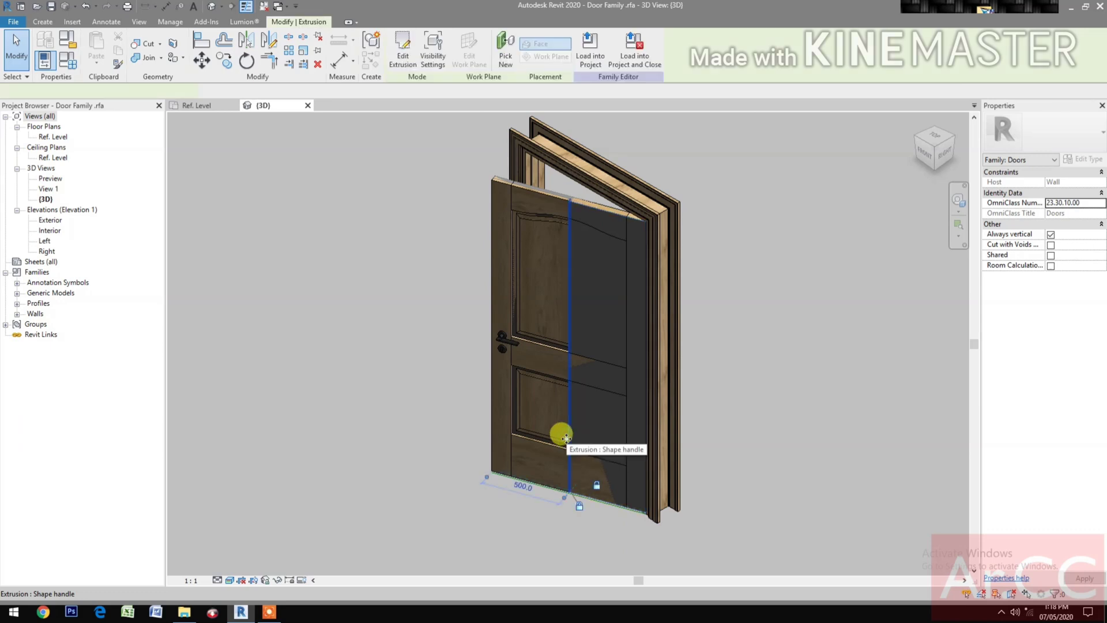
click(594, 518)
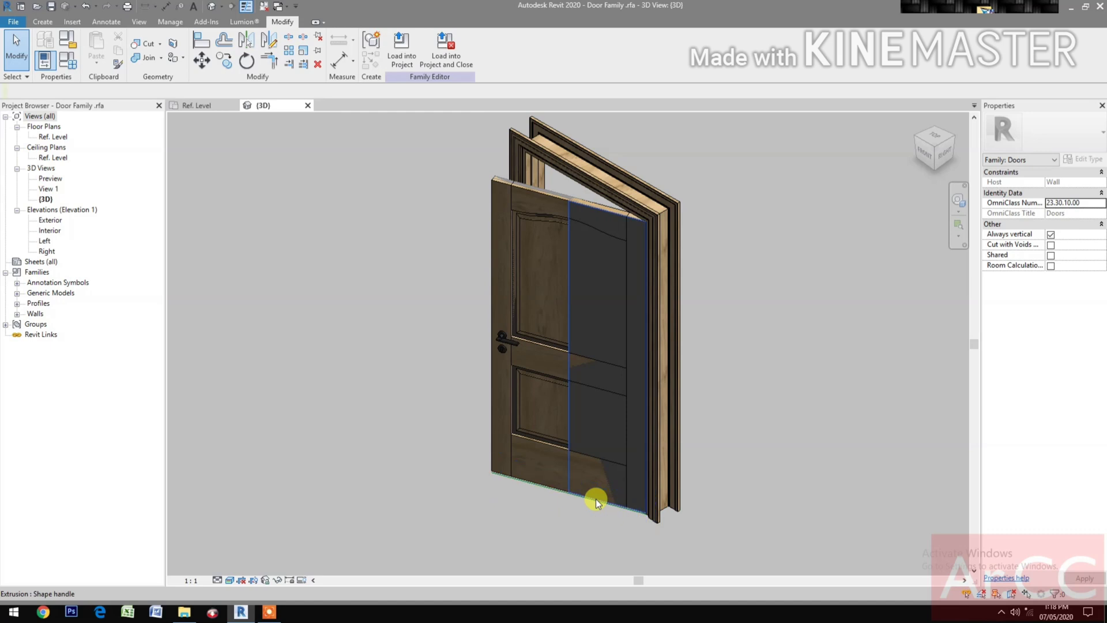
key(Tab)
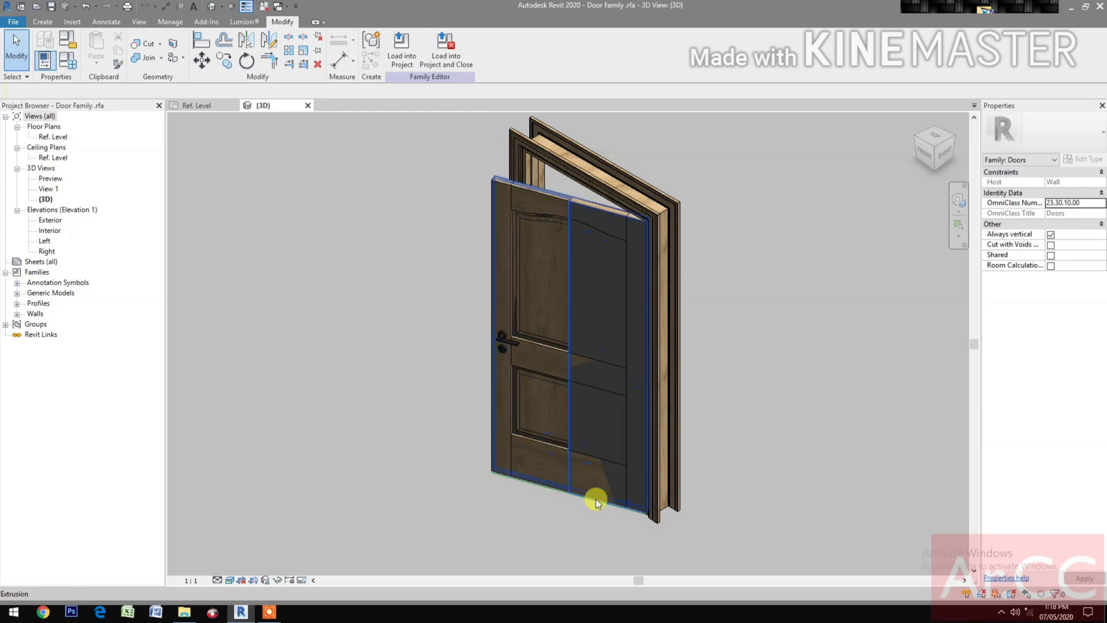
click(595, 501)
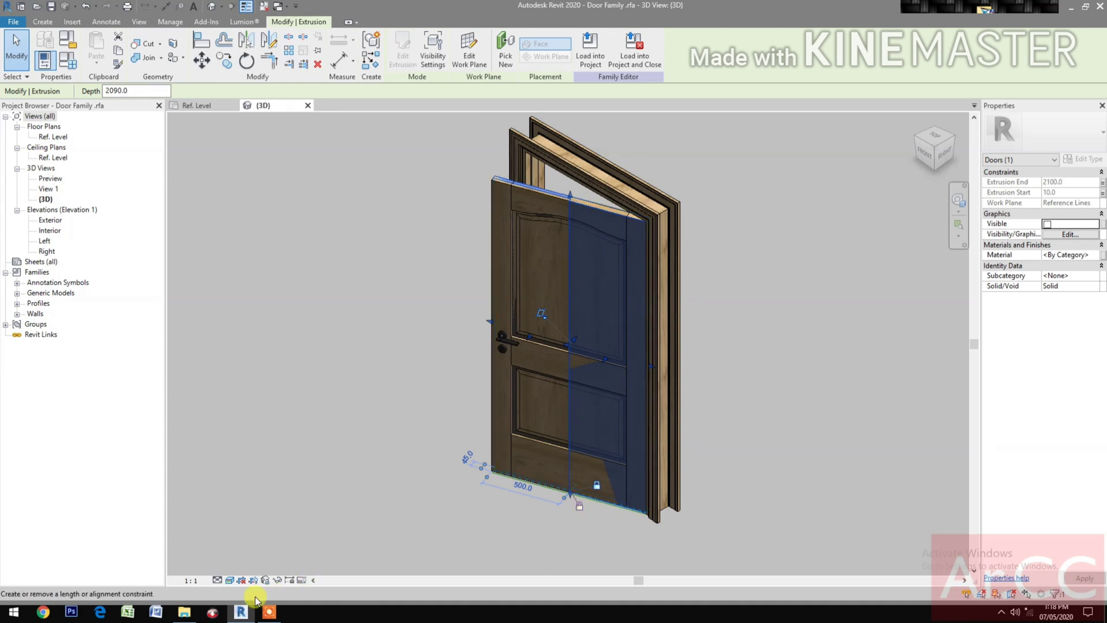
click(276, 585)
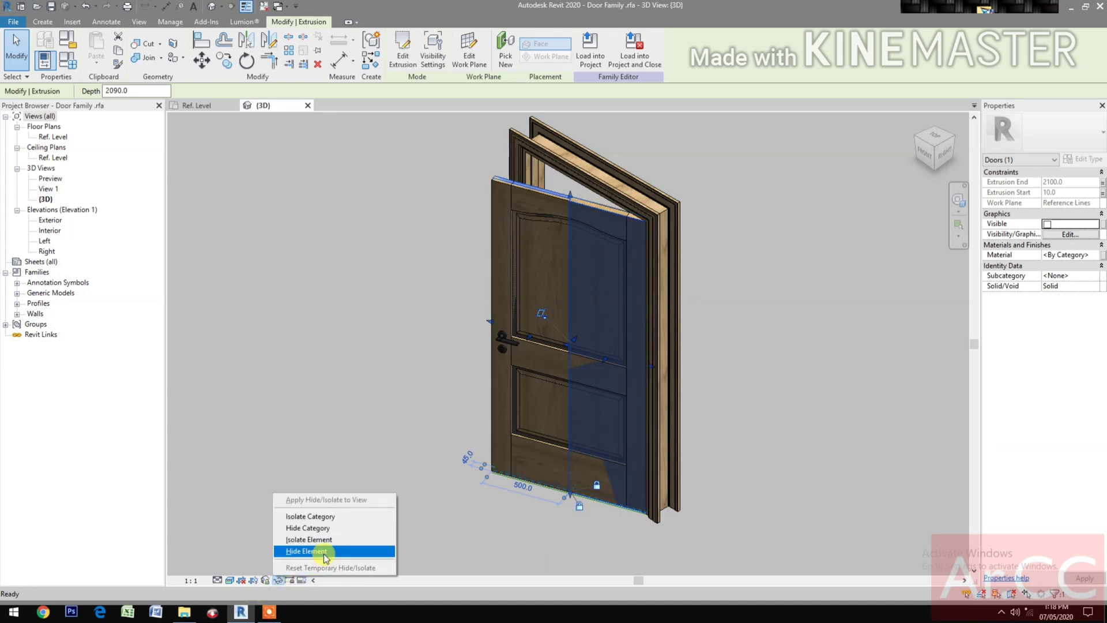
click(323, 554)
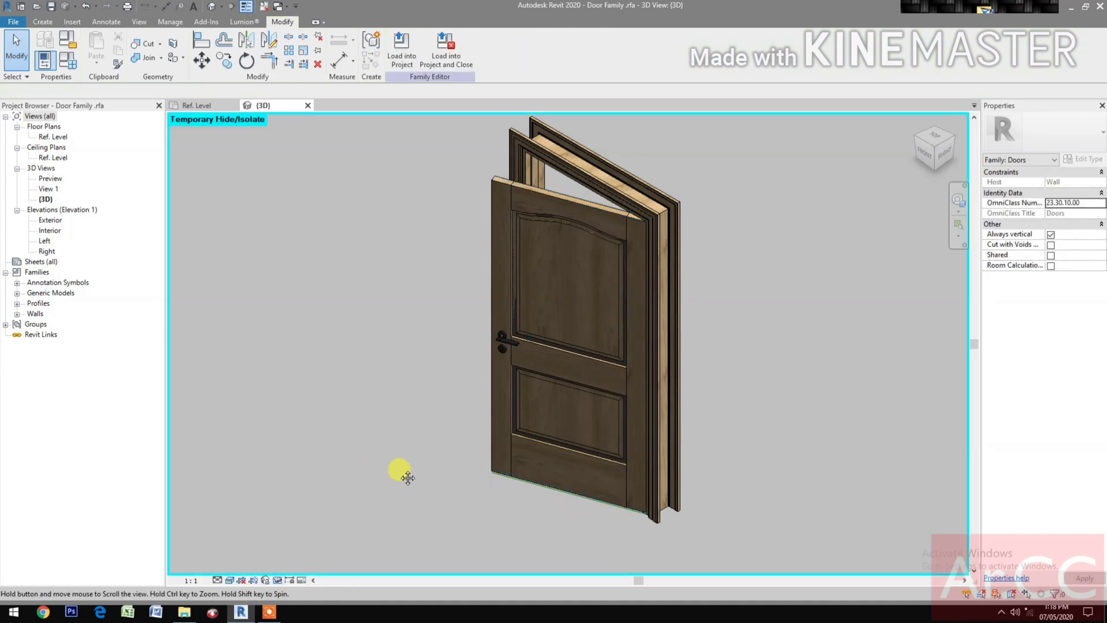
- Set the door family's Width parameter to 900 mm and apply it to the model
shift+middle_drag(395, 470, 489, 459)
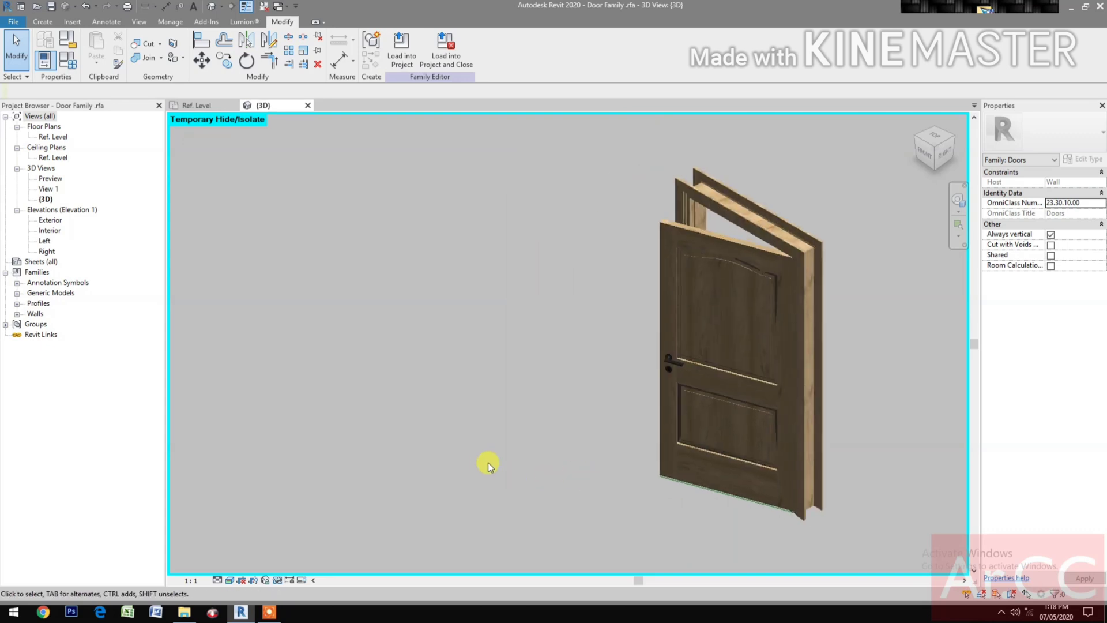
scroll(682, 418, up, 5)
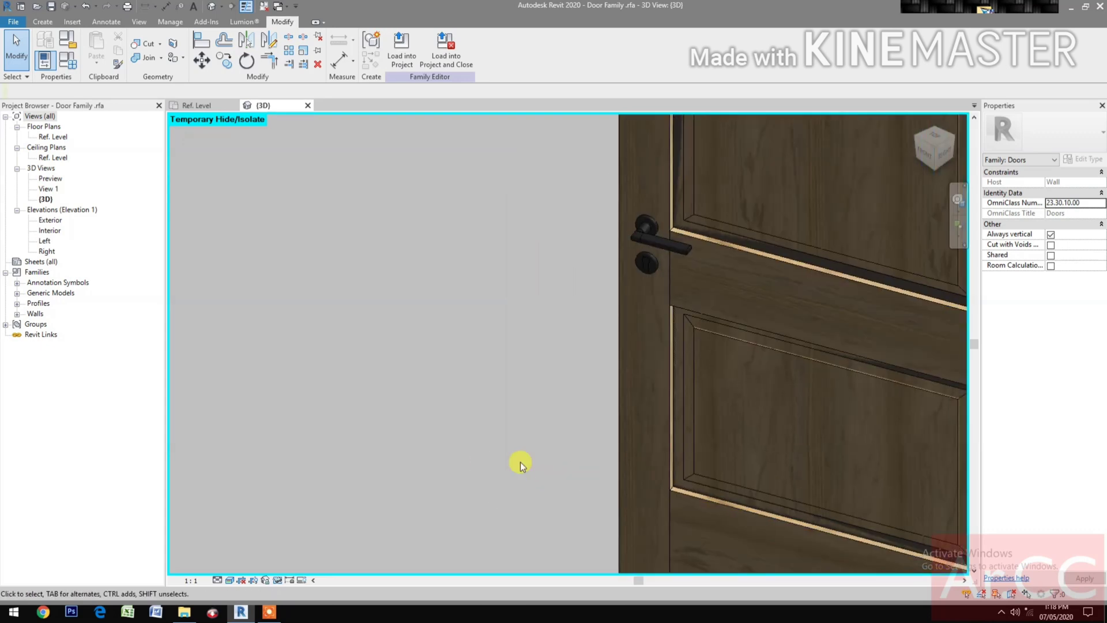
mouse_move(521, 464)
shift+middle_down()
mouse_move(662, 445)
mouse_move(548, 476)
mouse_move(531, 430)
mouse_move(460, 460)
mouse_move(542, 490)
mouse_move(531, 452)
shift+middle_up()
scroll(506, 437, down, 5)
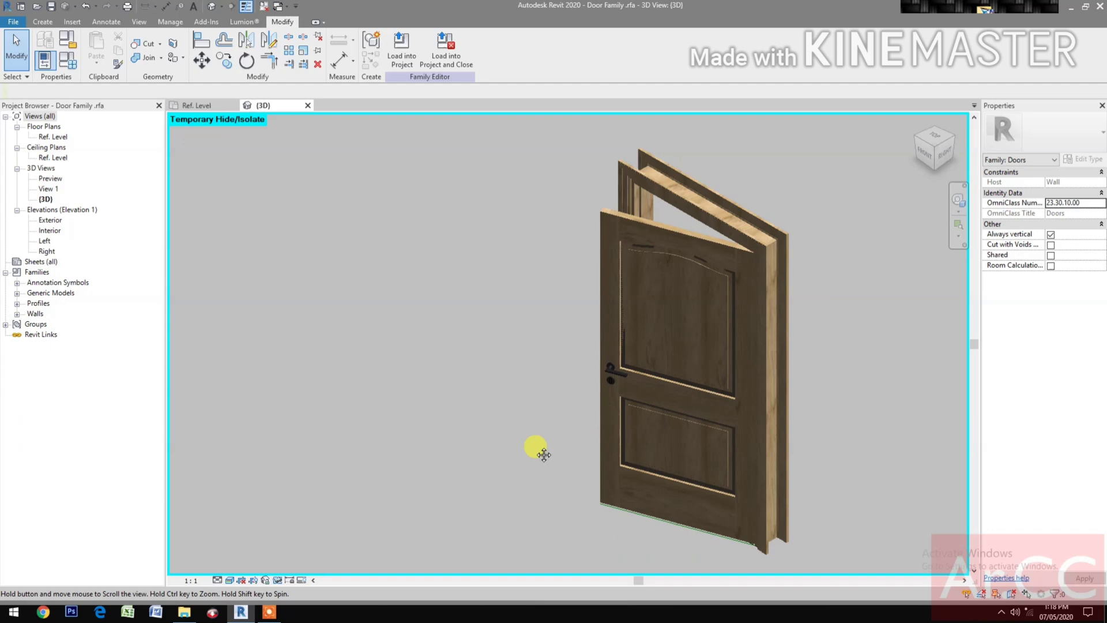
click(64, 59)
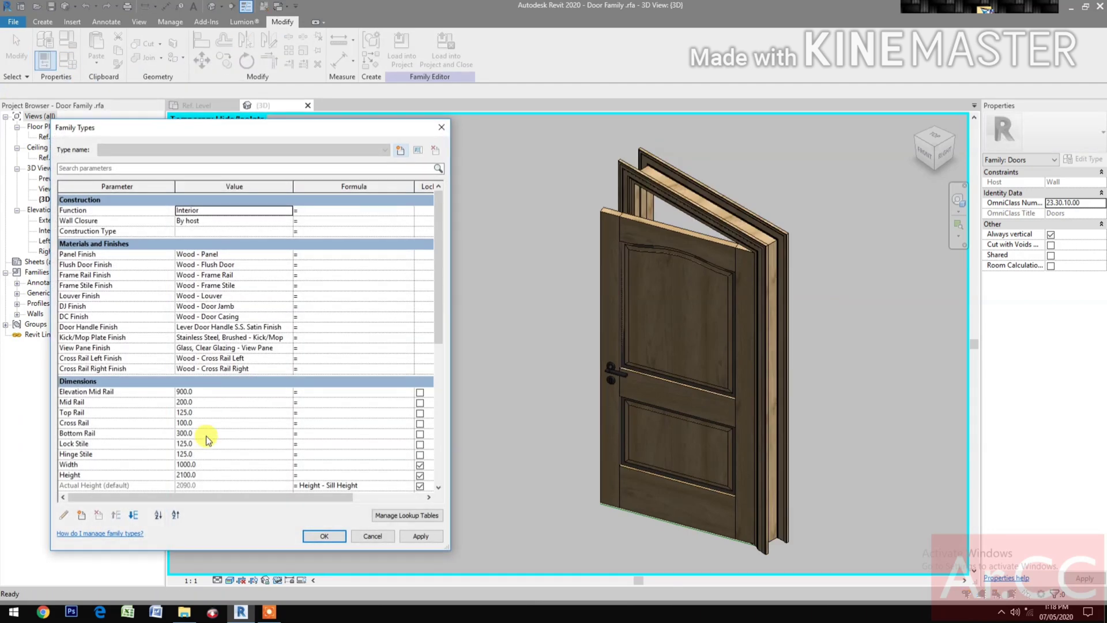
click(213, 404)
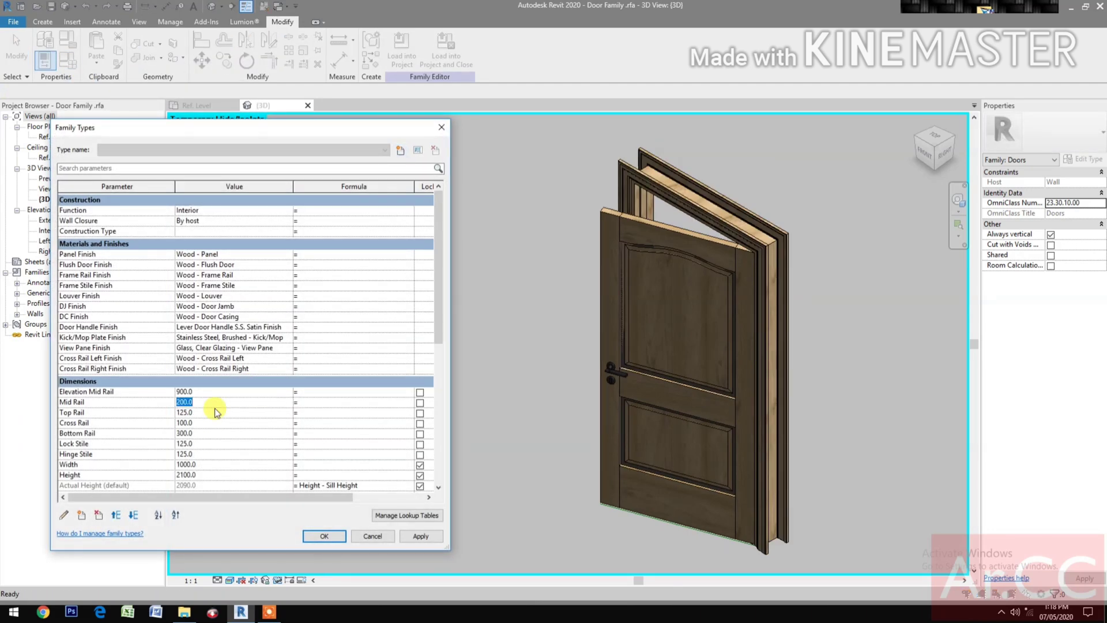
scroll(216, 415, down, 2)
click(223, 421)
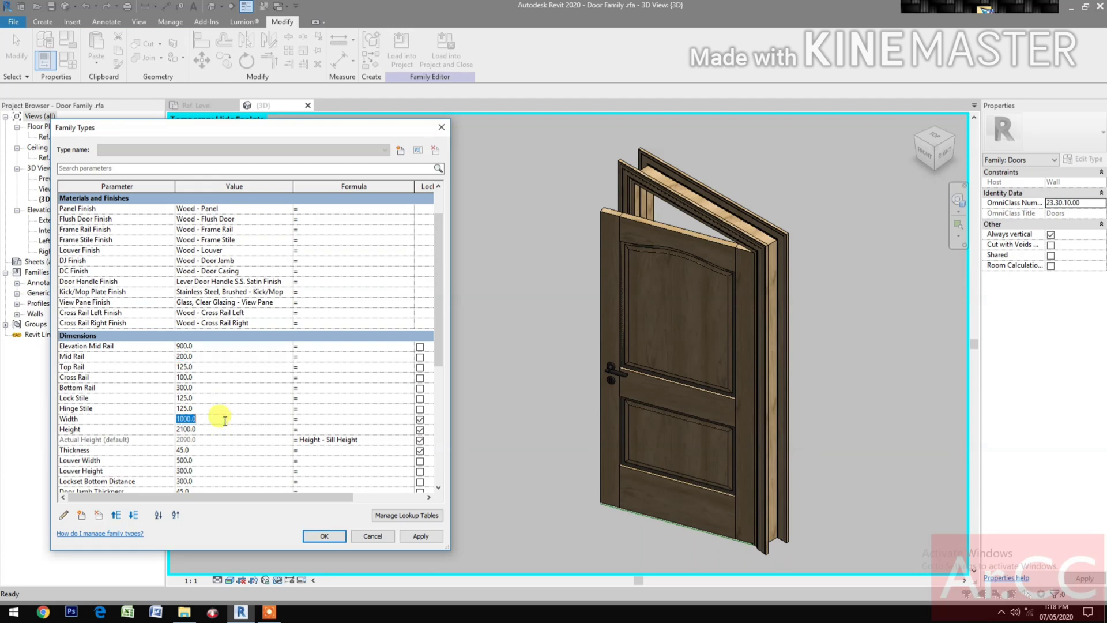
text(900)
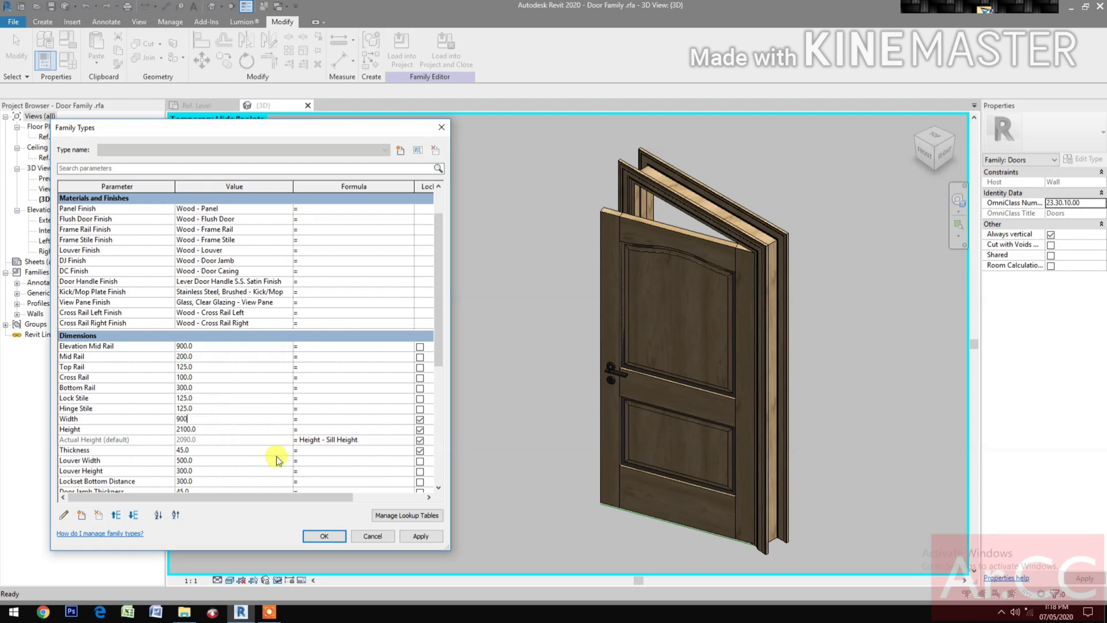
click(422, 535)
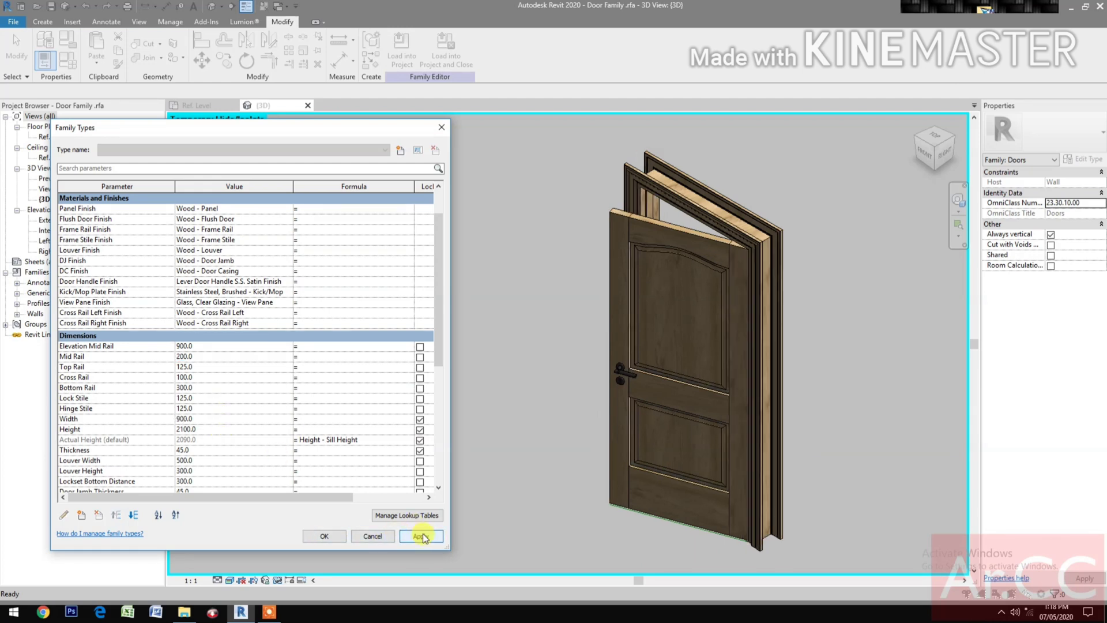
- Test the door's swing by applying Opening Angle values of 90° and 45°
scroll(237, 448, down, 5)
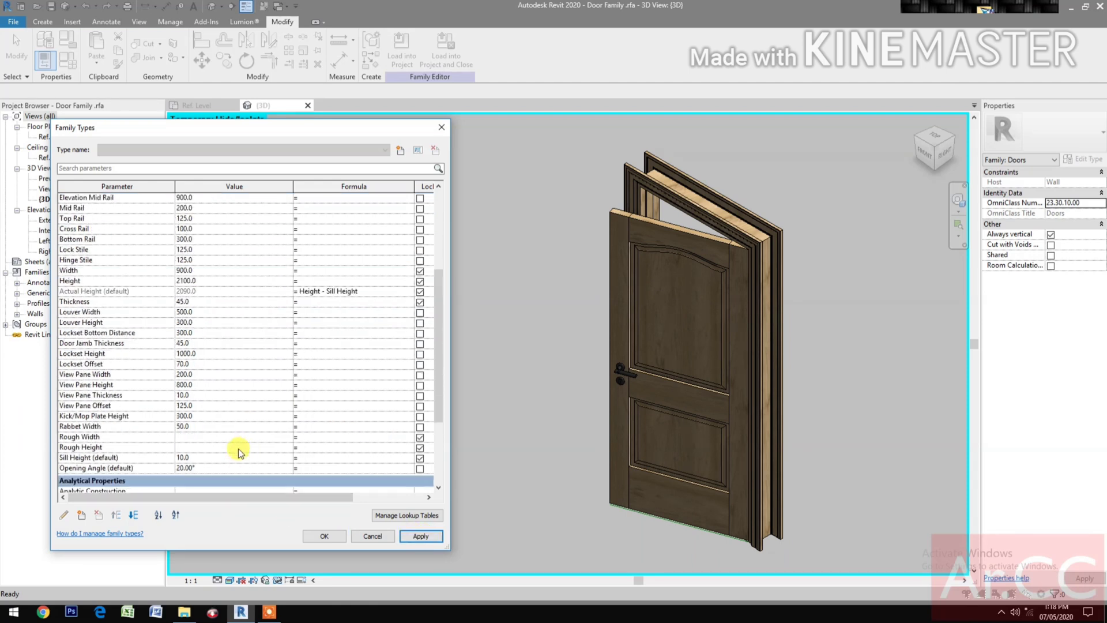
click(232, 465)
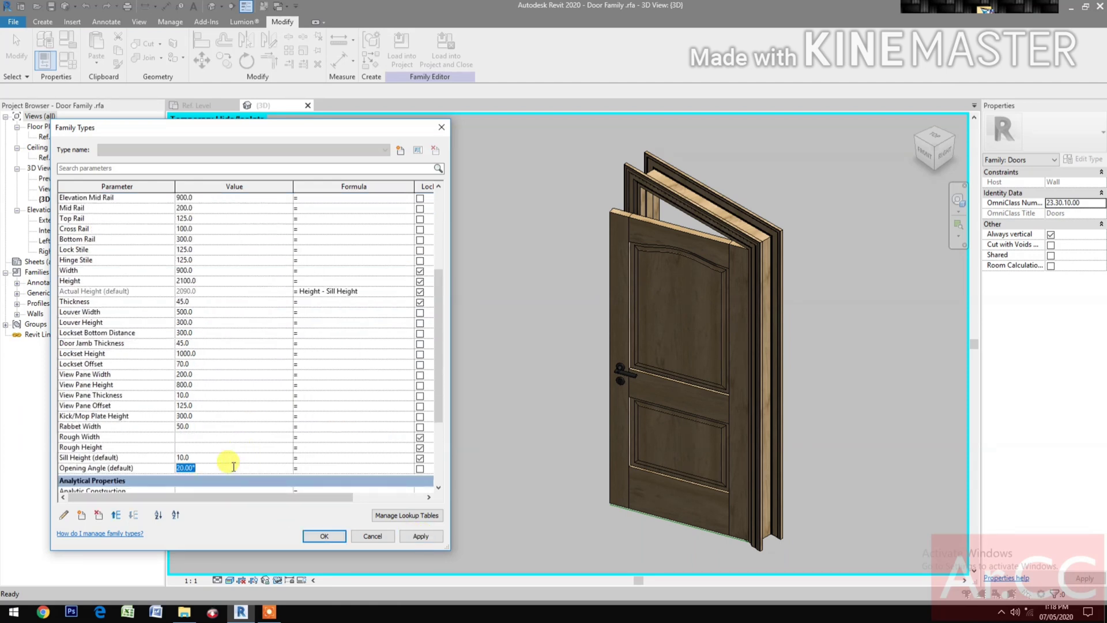
click(419, 536)
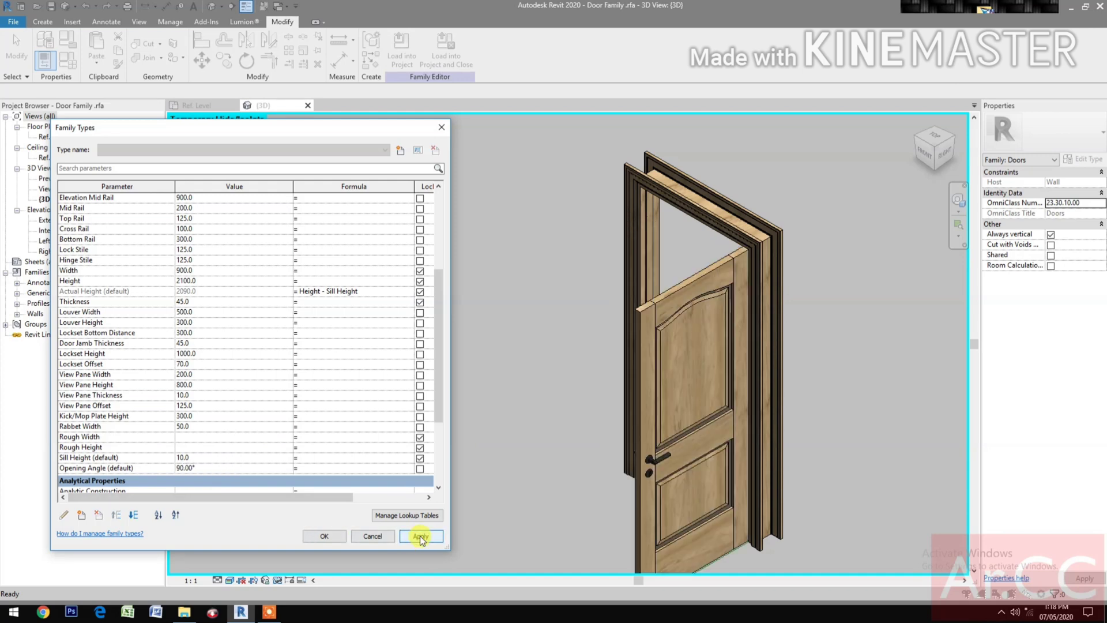
click(240, 466)
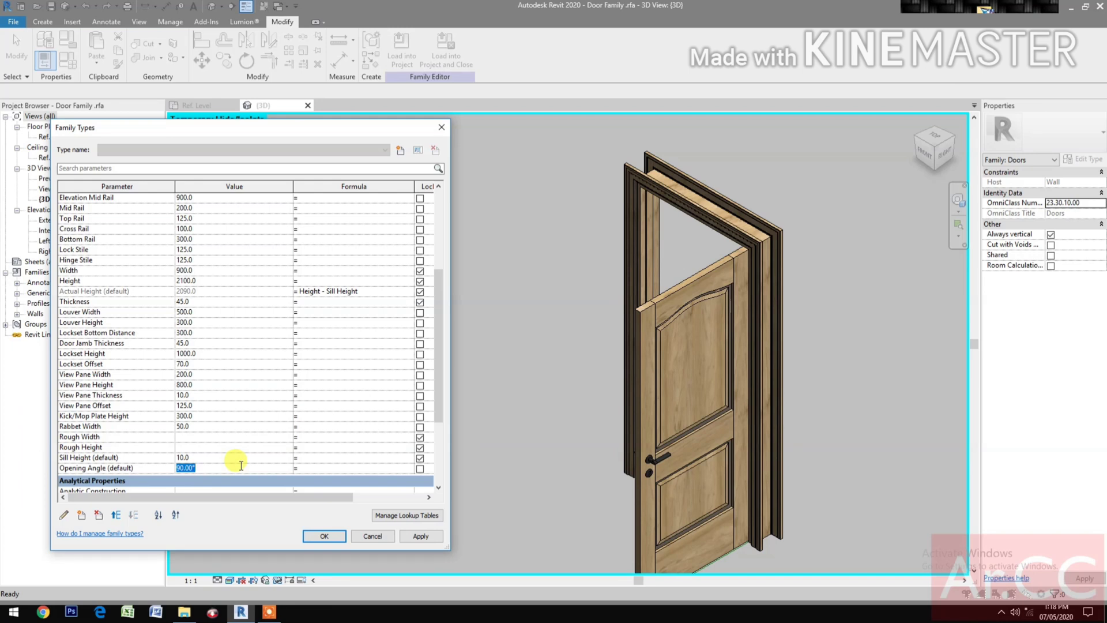
text(45)
click(419, 536)
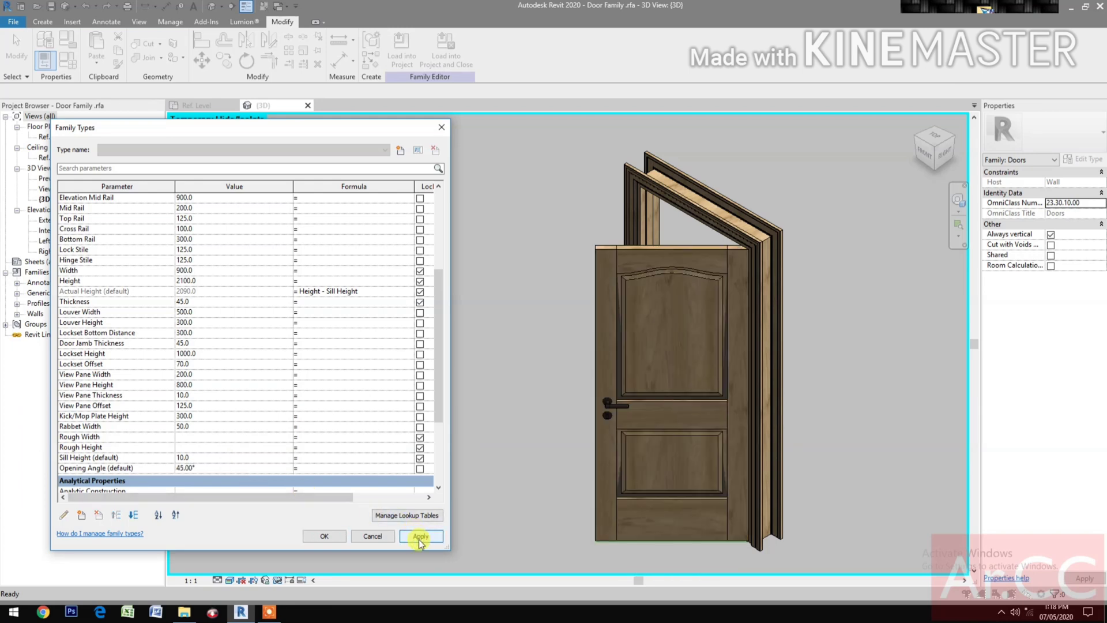
- Set the Opening Angle to 0° and accept the family type values
click(233, 467)
text(0)
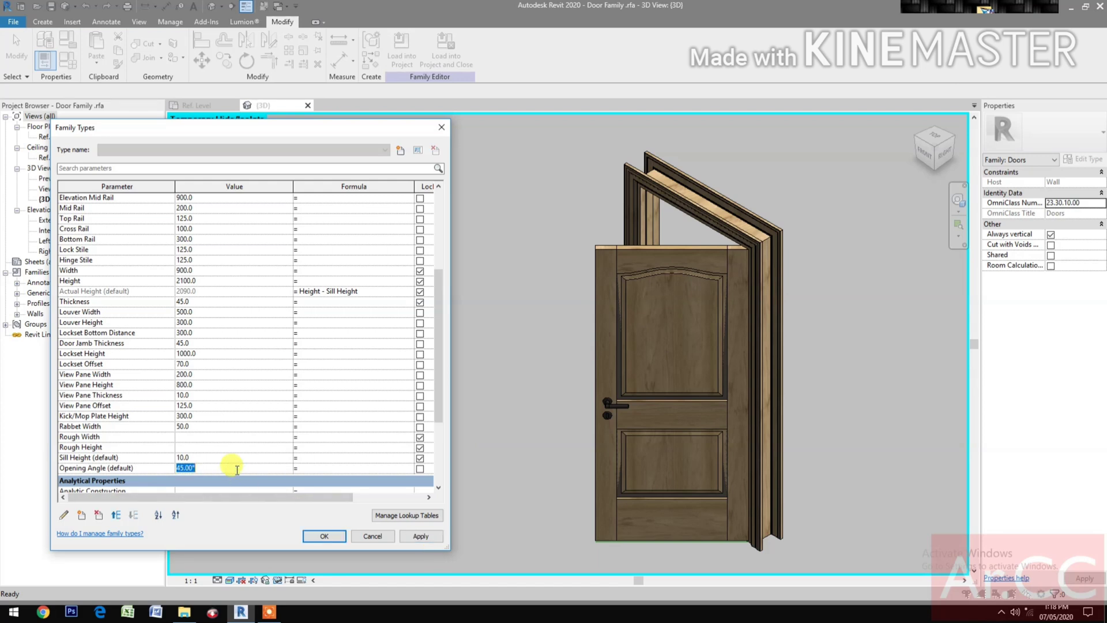
click(421, 535)
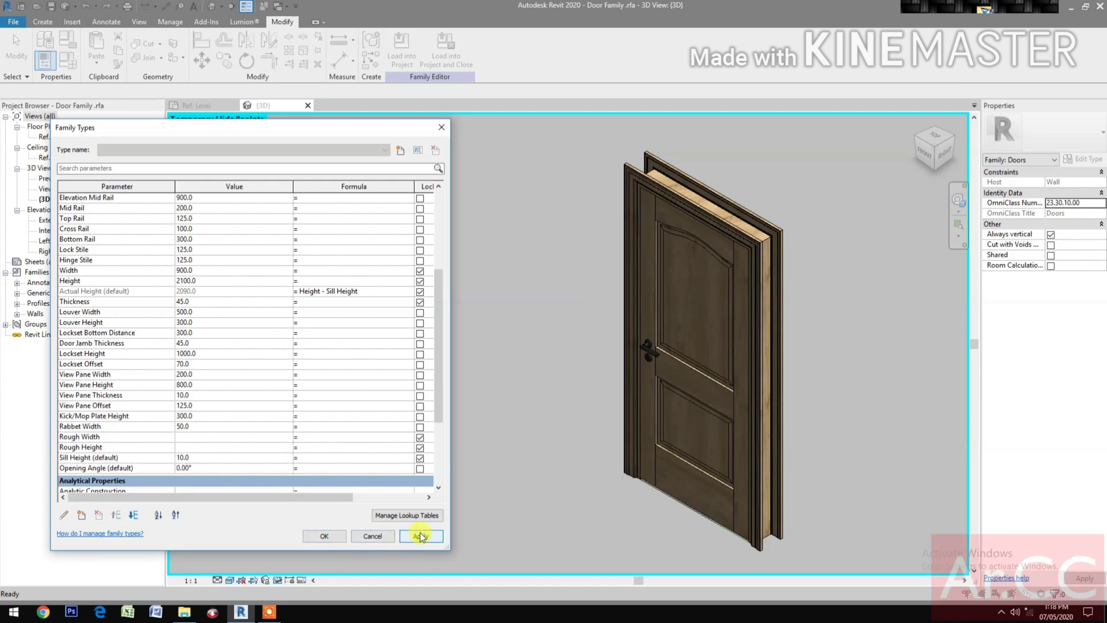
click(332, 538)
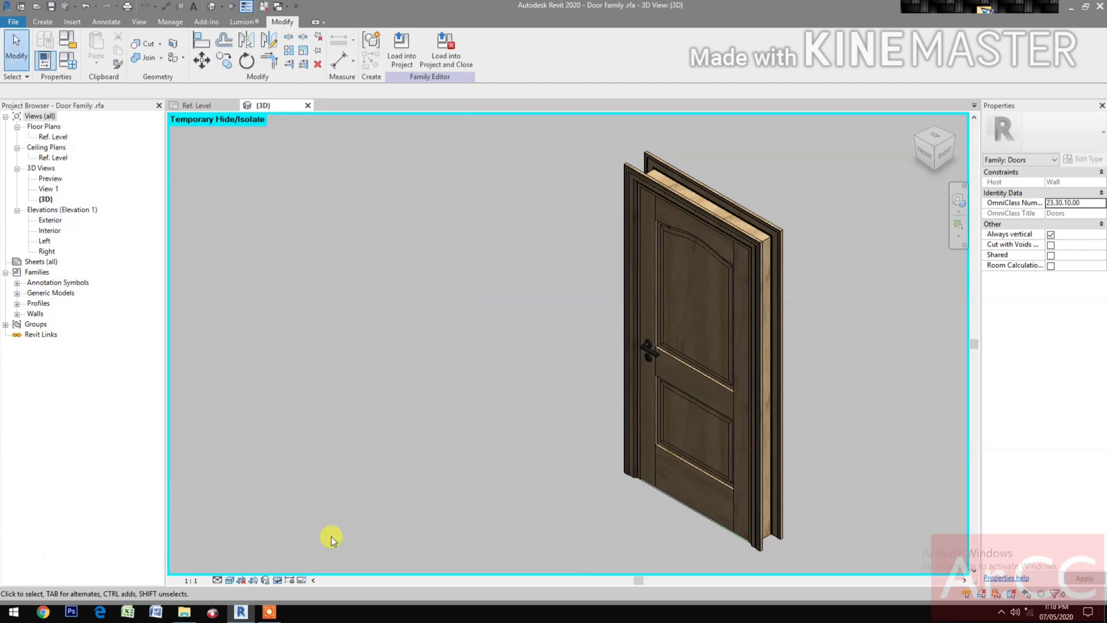